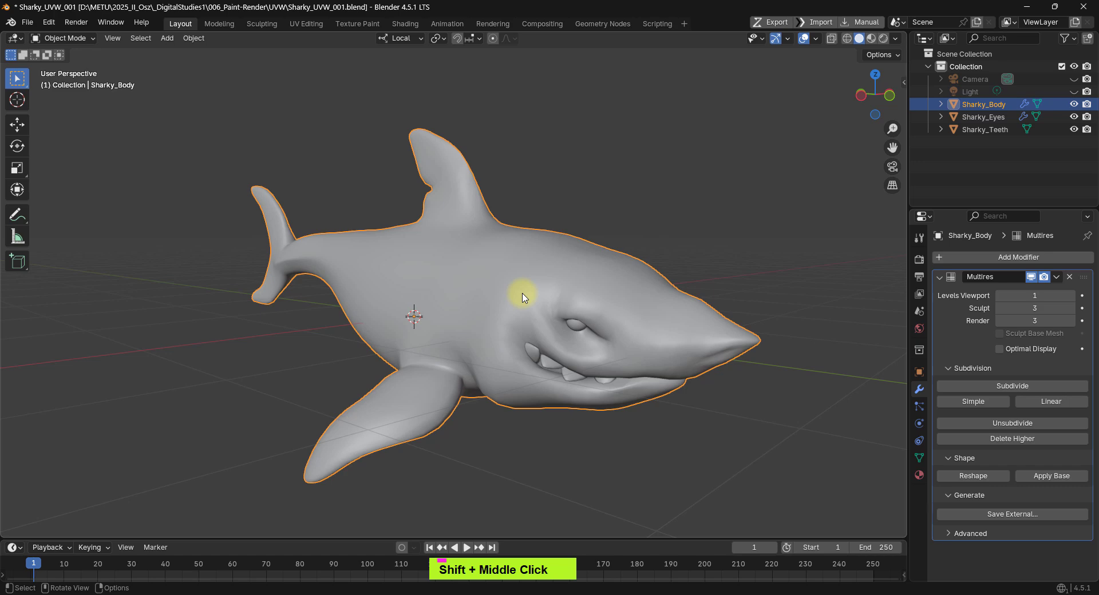
Step: Display the wireframe over the shark and set the Sharky_Body Multires viewport level to 0
key("ctrl+w")
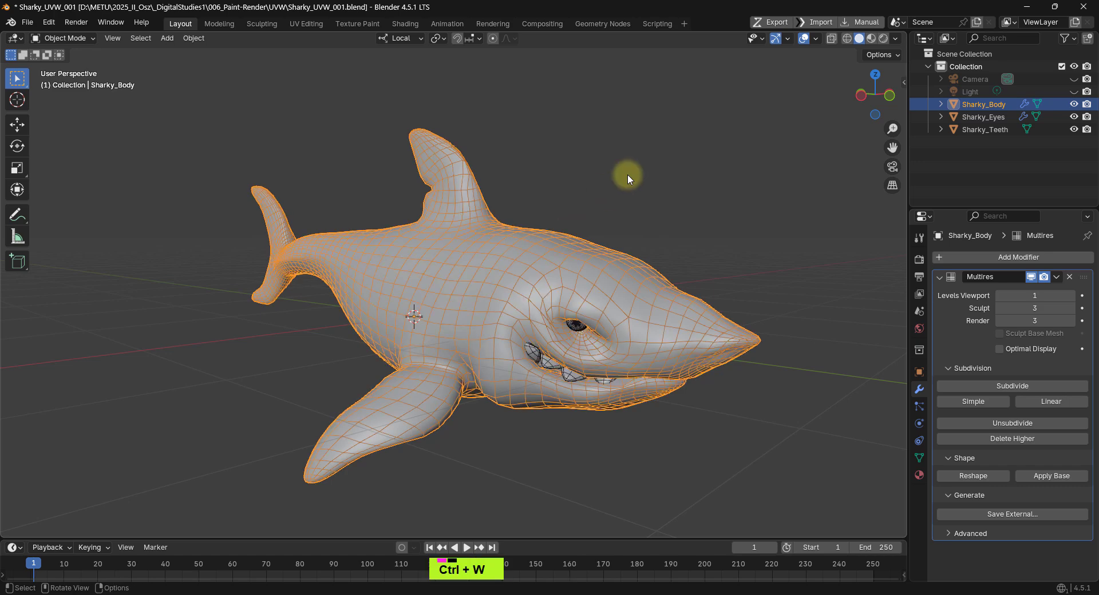
middle_click_drag(619, 228, 623, 226, "shift")
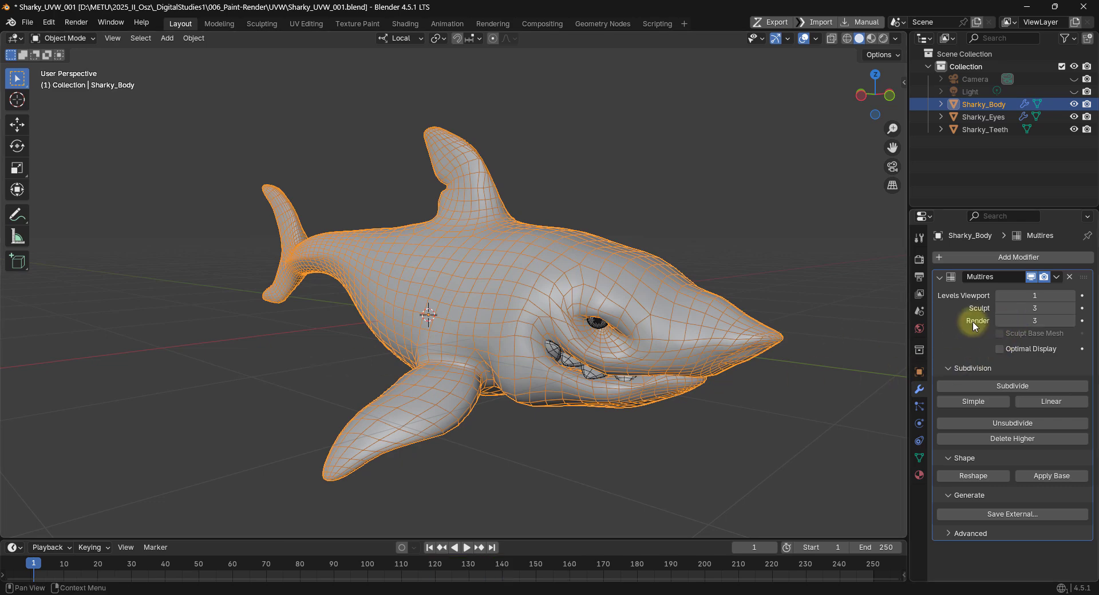
left_click(997, 298)
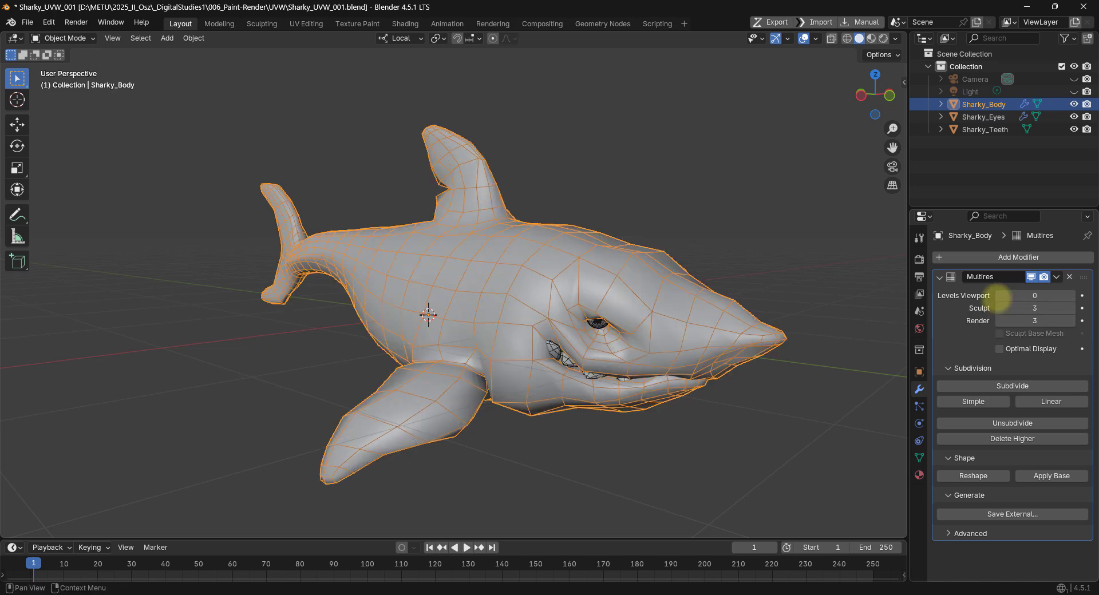
middle_click_drag(421, 312, 422, 309)
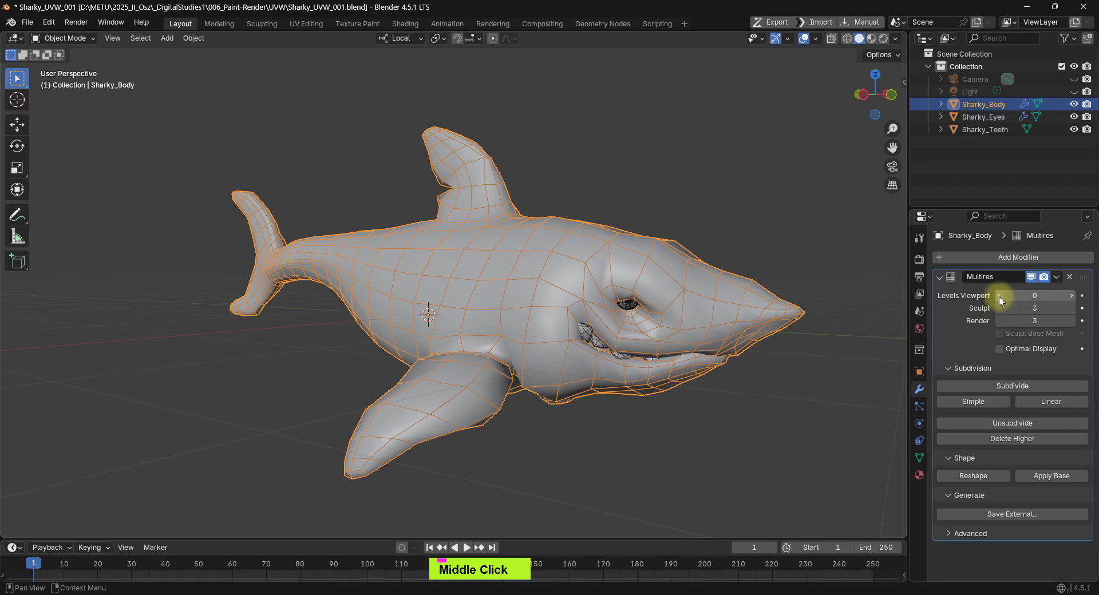
left_click(1071, 295)
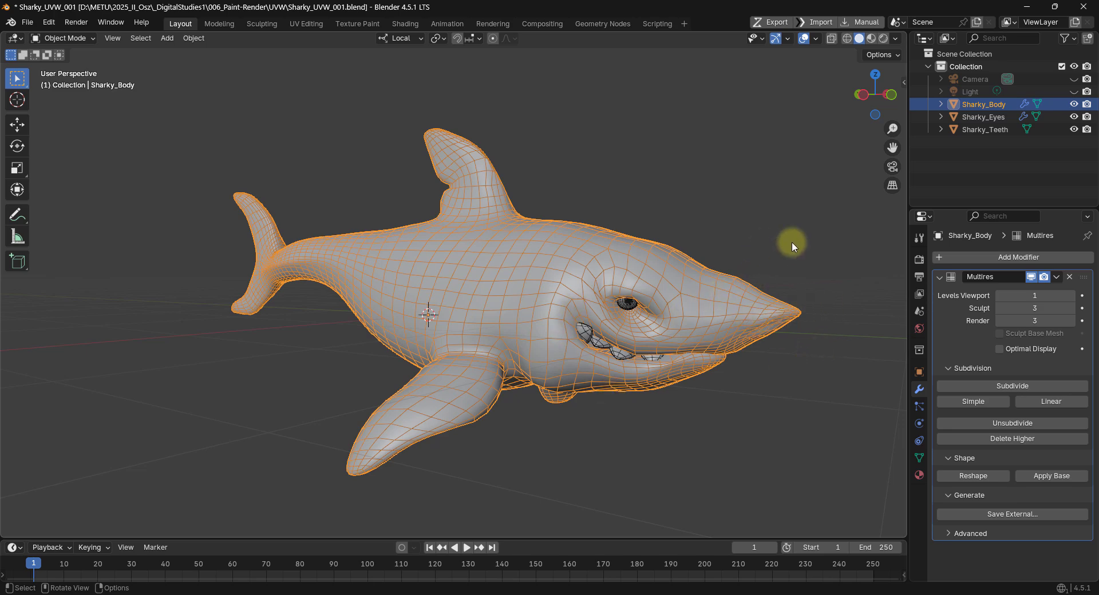
left_click(1000, 296)
left_click(534, 113)
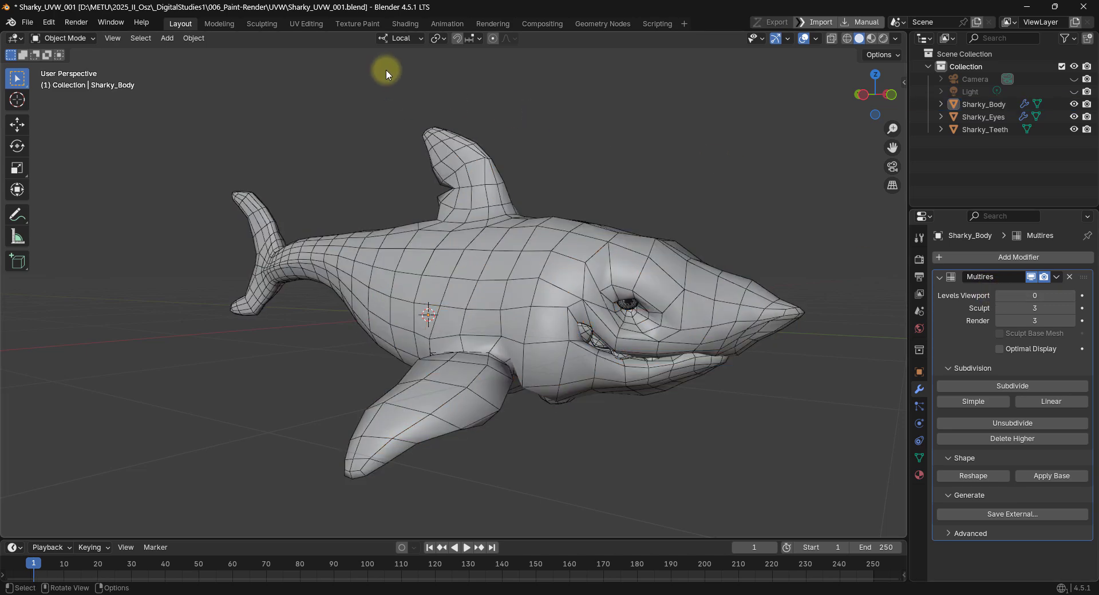
Step: Switch to the UV Editing workspace and select all faces of the shark body in face select mode
left_click(296, 25)
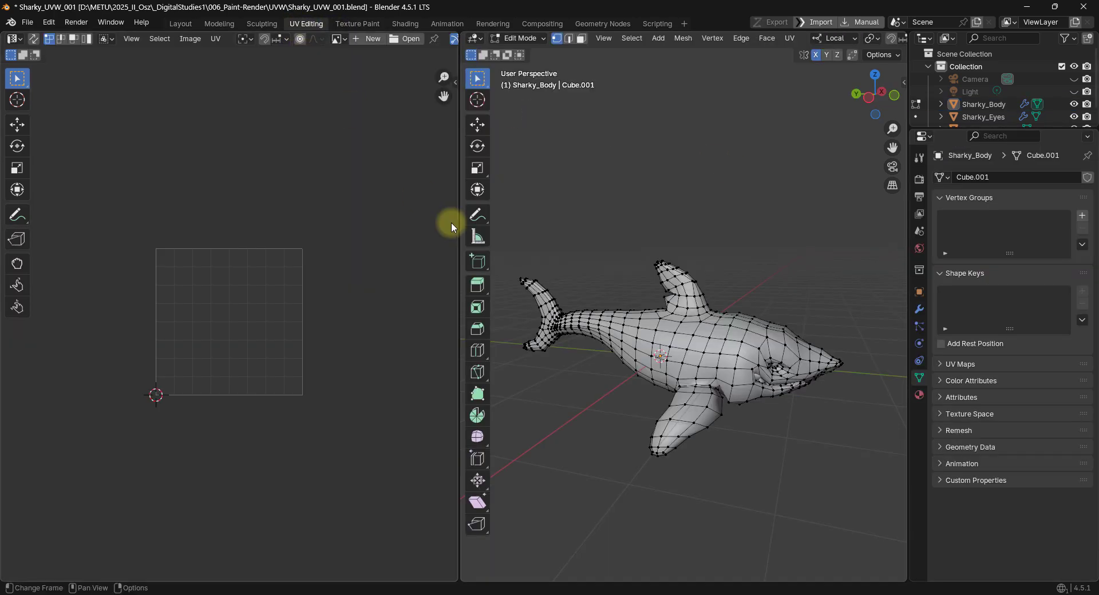
middle_click_drag(729, 262, 724, 252, "shift")
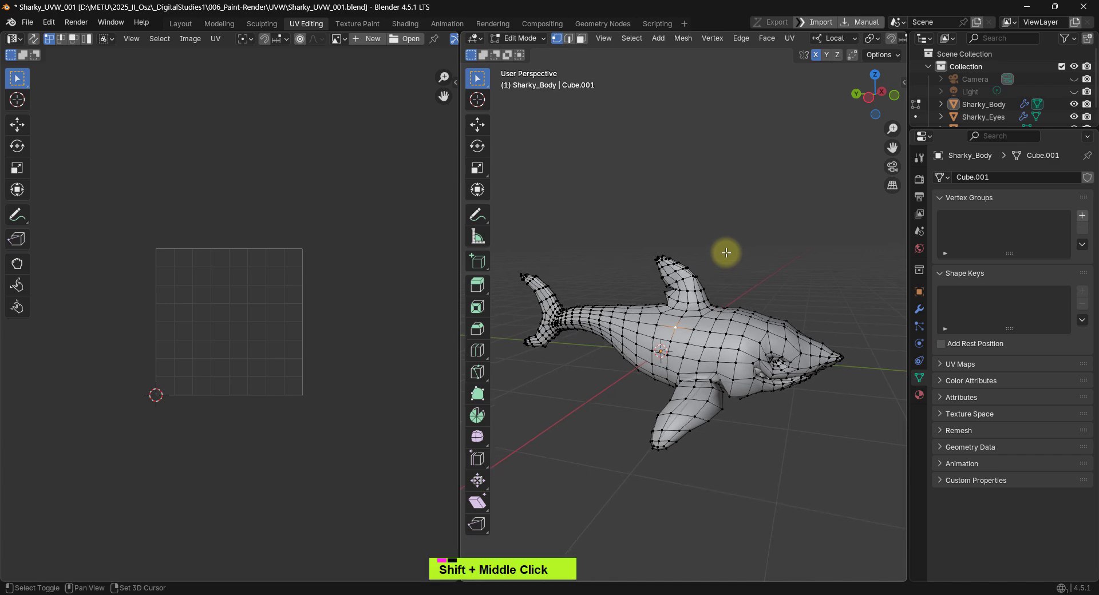
key("3")
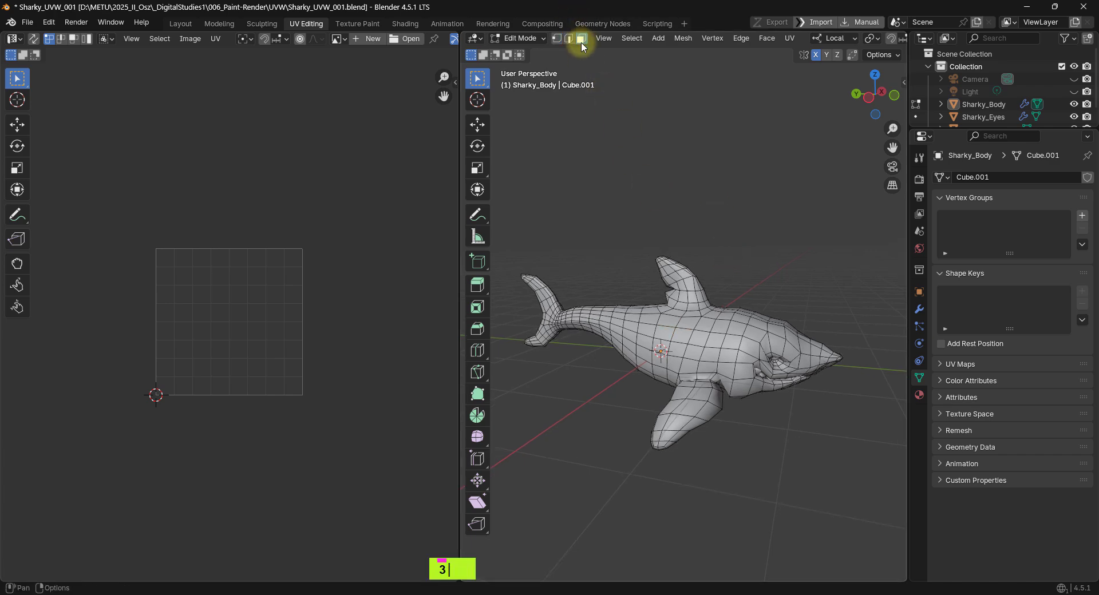
key("a")
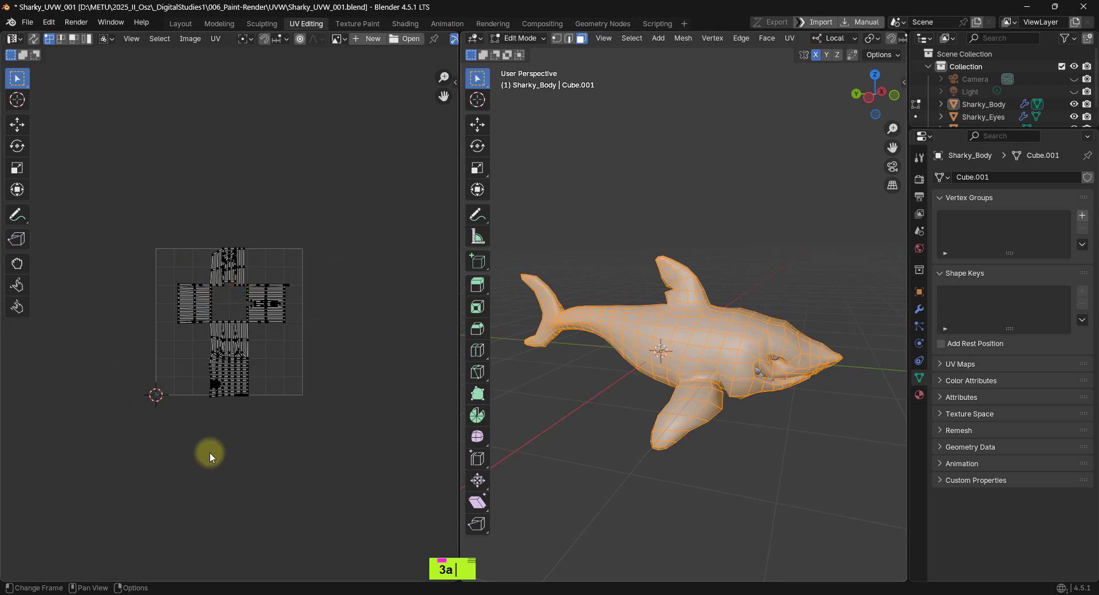
scroll(245, 335, "up", 2)
left_click(685, 227)
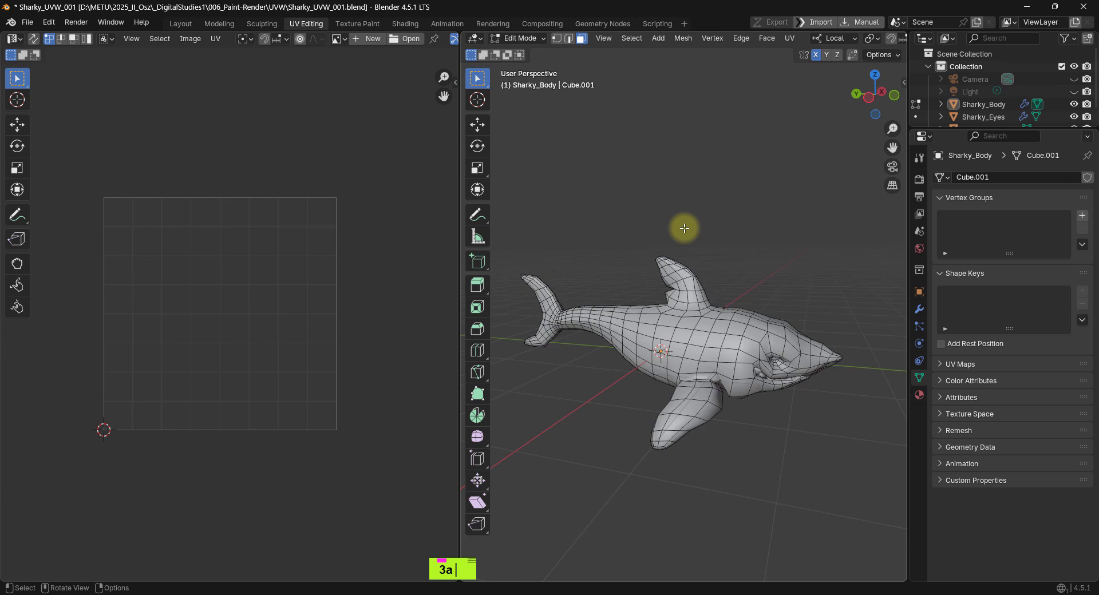
key("a")
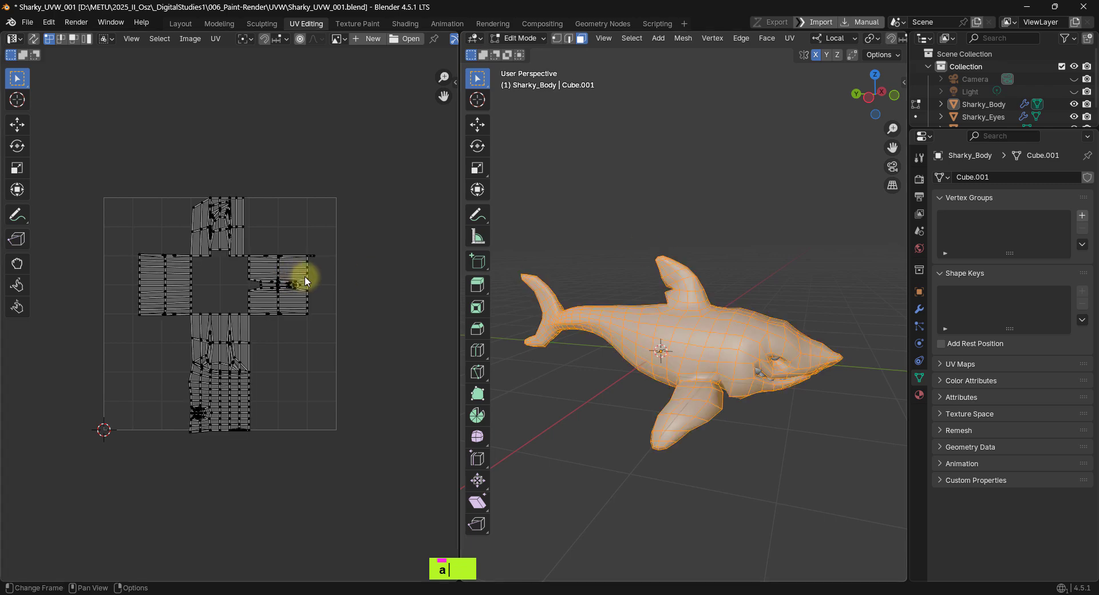
middle_click_drag(306, 278, 351, 314, "shift")
scroll(331, 313, "up", 1)
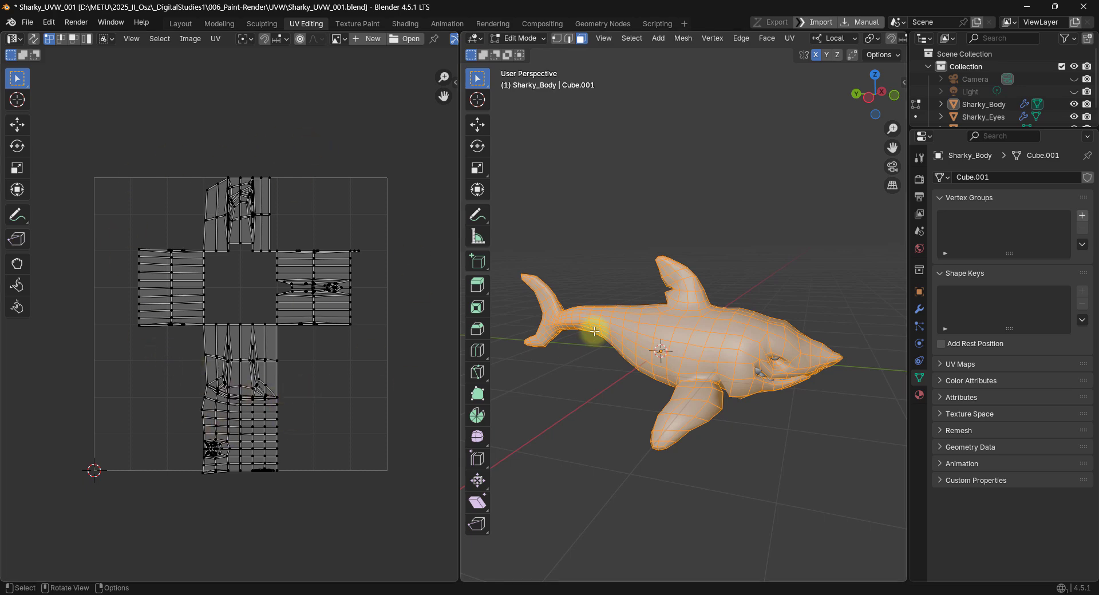
Step: Unwrap the selected faces with Smart UV Project, using a 66° angle limit, Scaled margin method and 0.000 island margin
key("u")
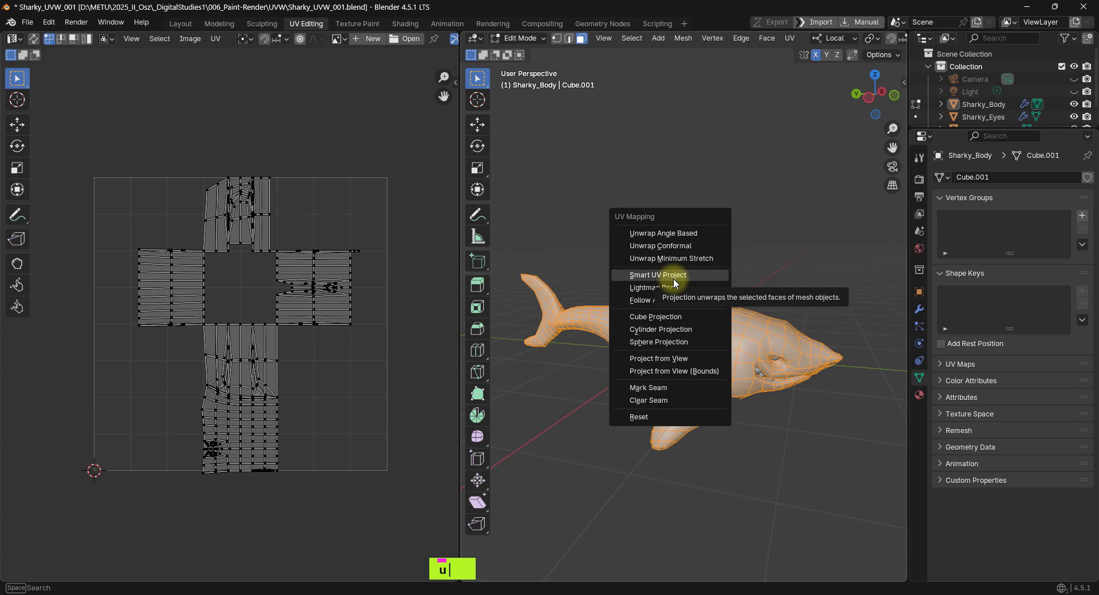
left_click(664, 275)
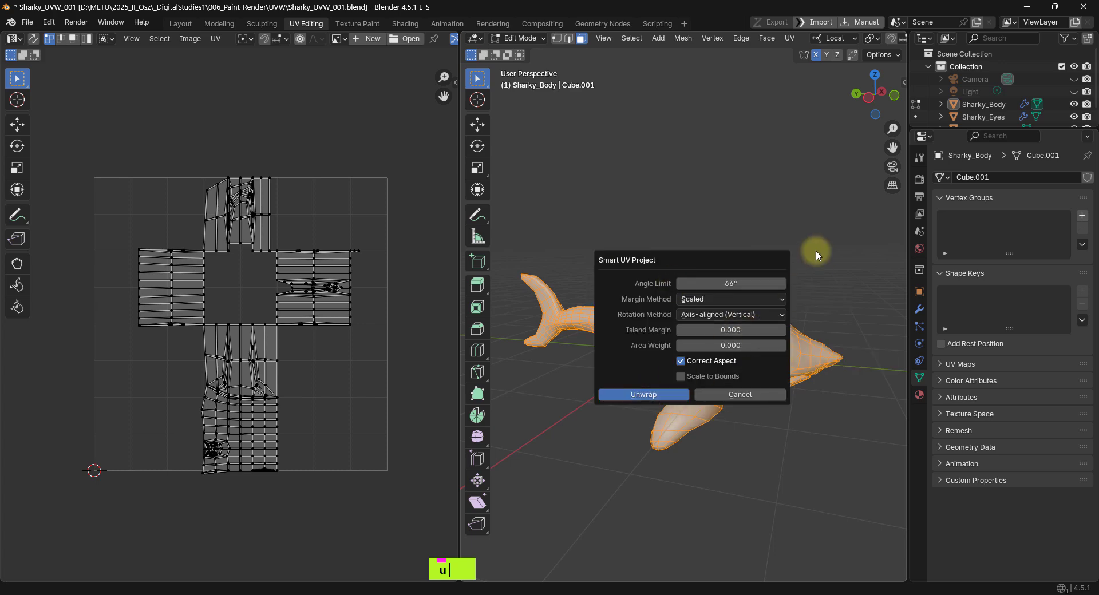
left_click(621, 394)
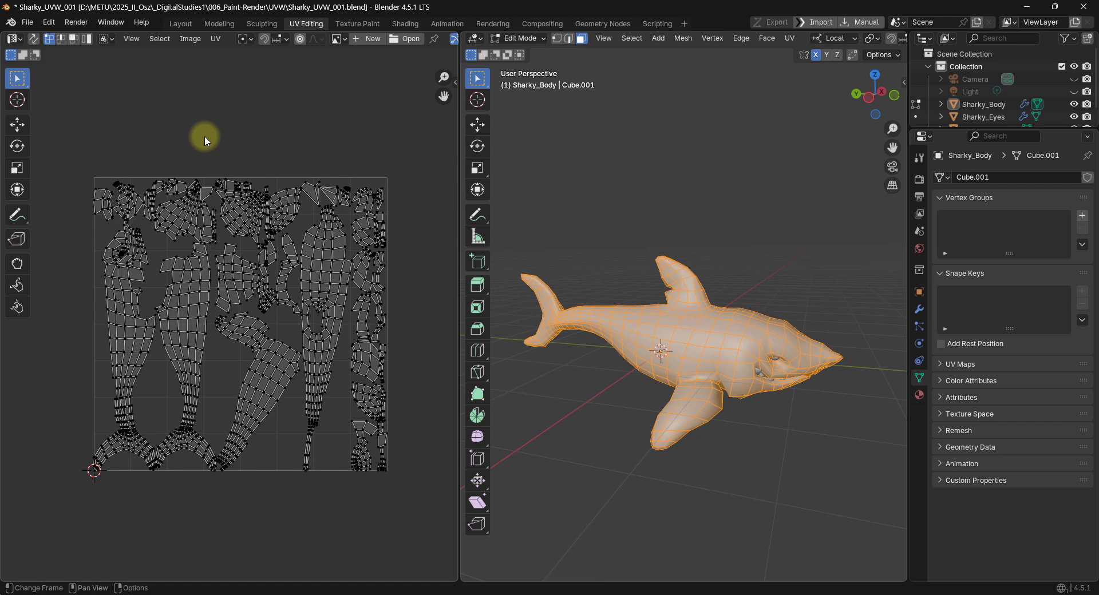
Step: Select all UVs and generate seams from the UV islands on the shark body
key("a")
left_click(216, 40)
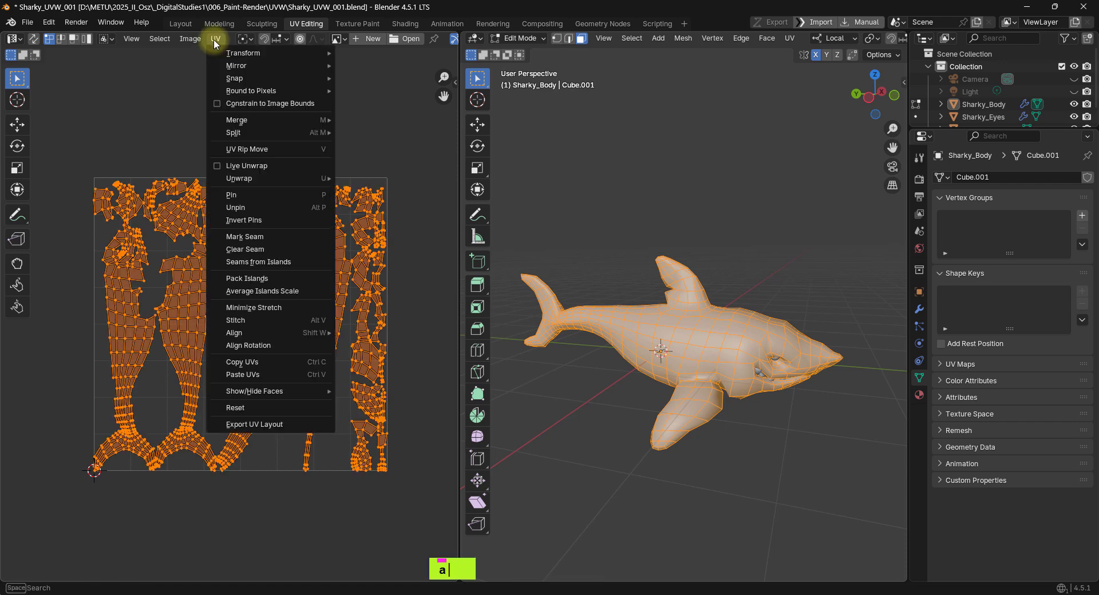
left_click(244, 263)
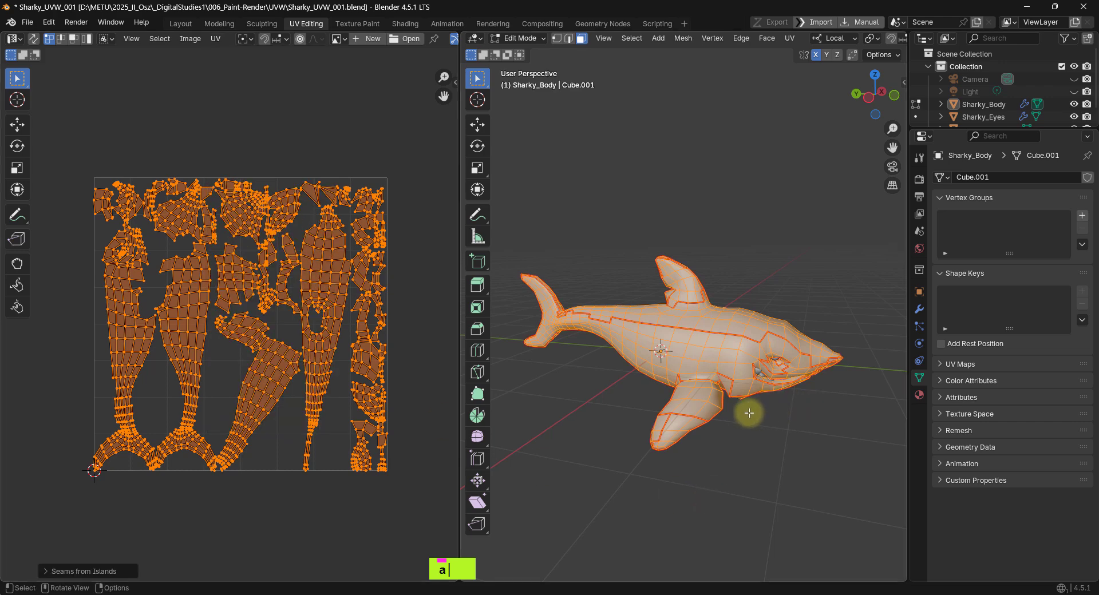
middle_click_drag(748, 413, 677, 300)
scroll(675, 393, "up", 2)
scroll(654, 330, "up", 2)
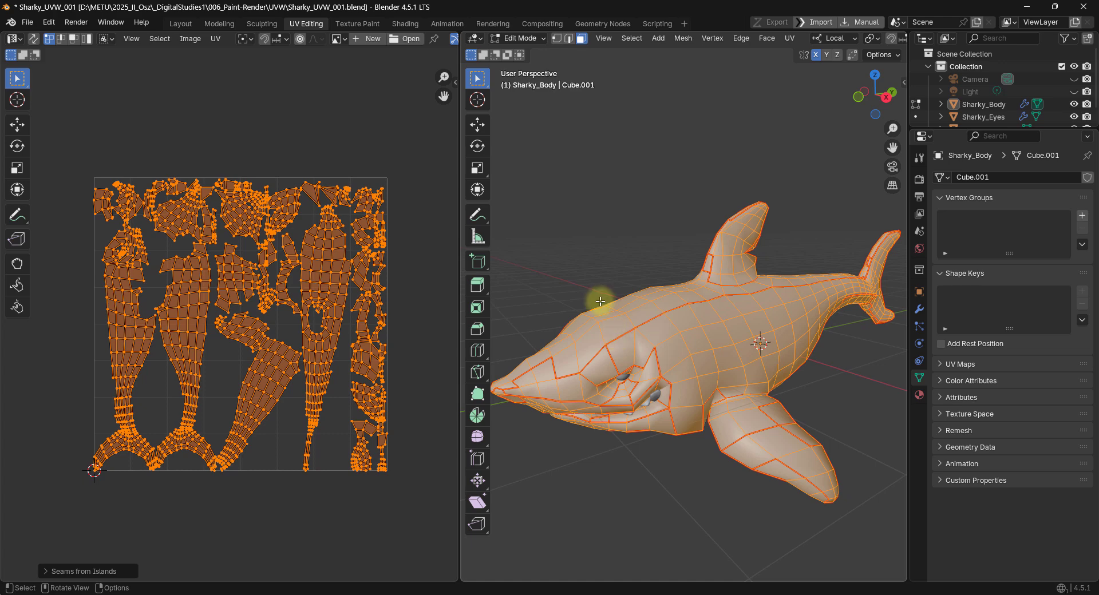
middle_click_drag(600, 301, 778, 517)
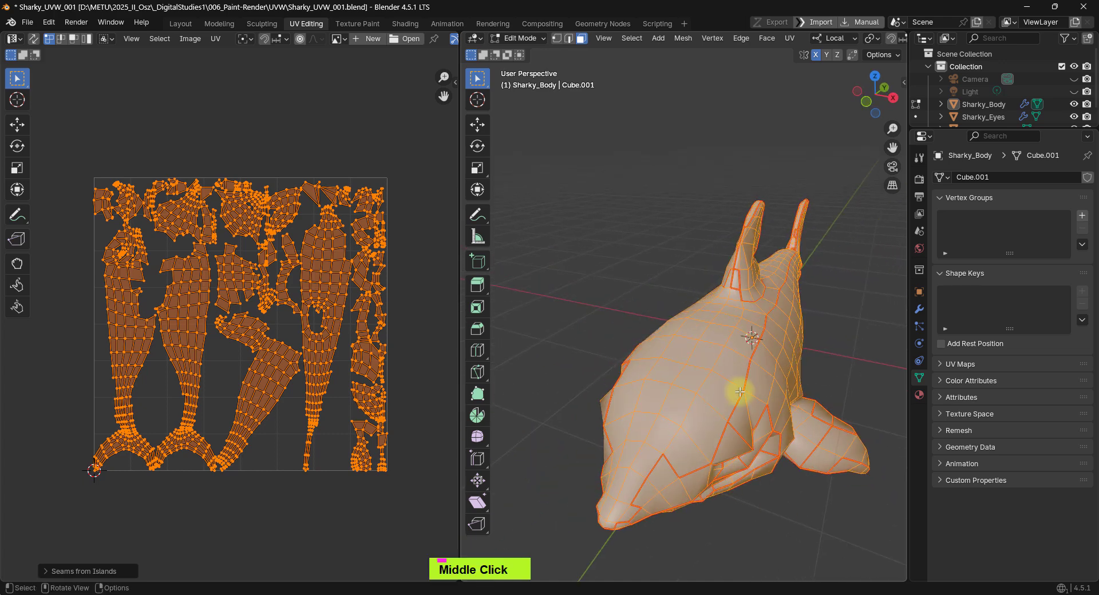
middle_click_drag(740, 392, 643, 371)
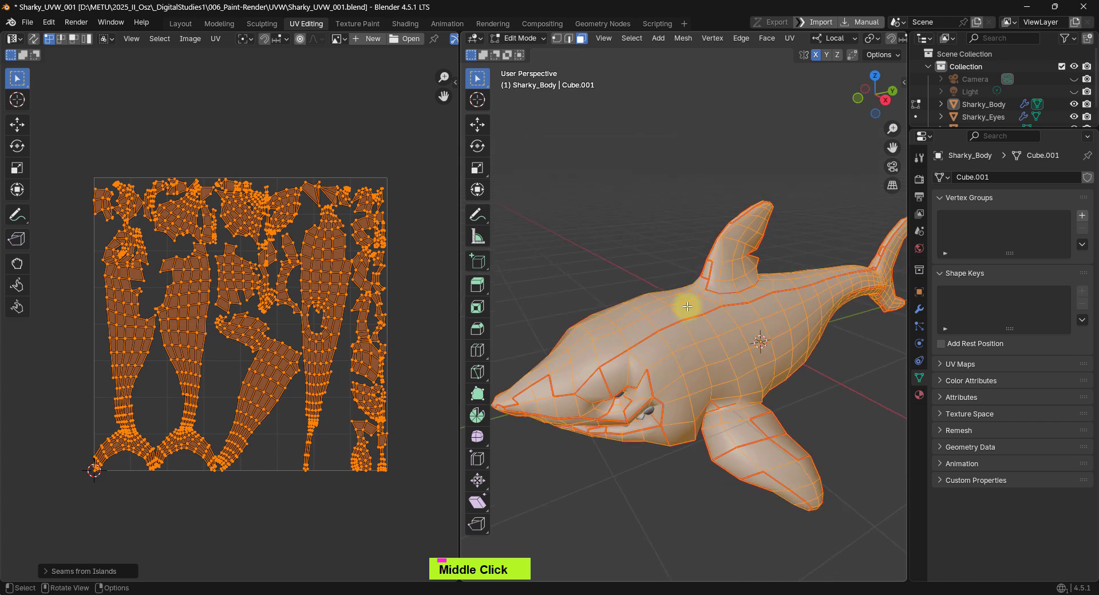
scroll(690, 328, "up", 2)
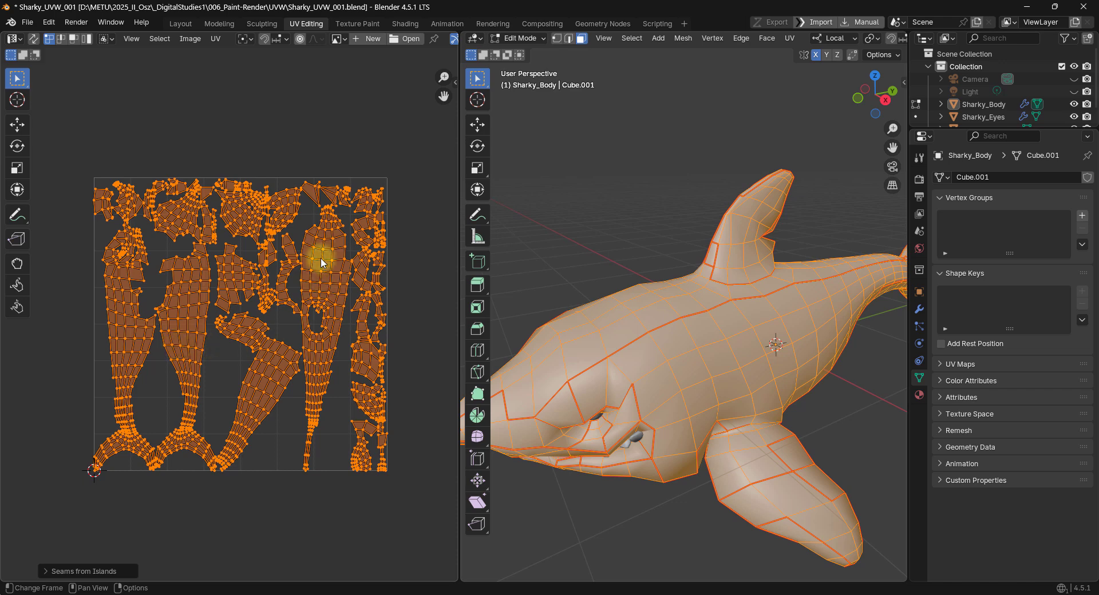
Step: Switch the mesh to vertex select mode with everything selected, and pick border UV vertices on the neighbouring middle islands
left_click(205, 307)
scroll(207, 306, "up", 1)
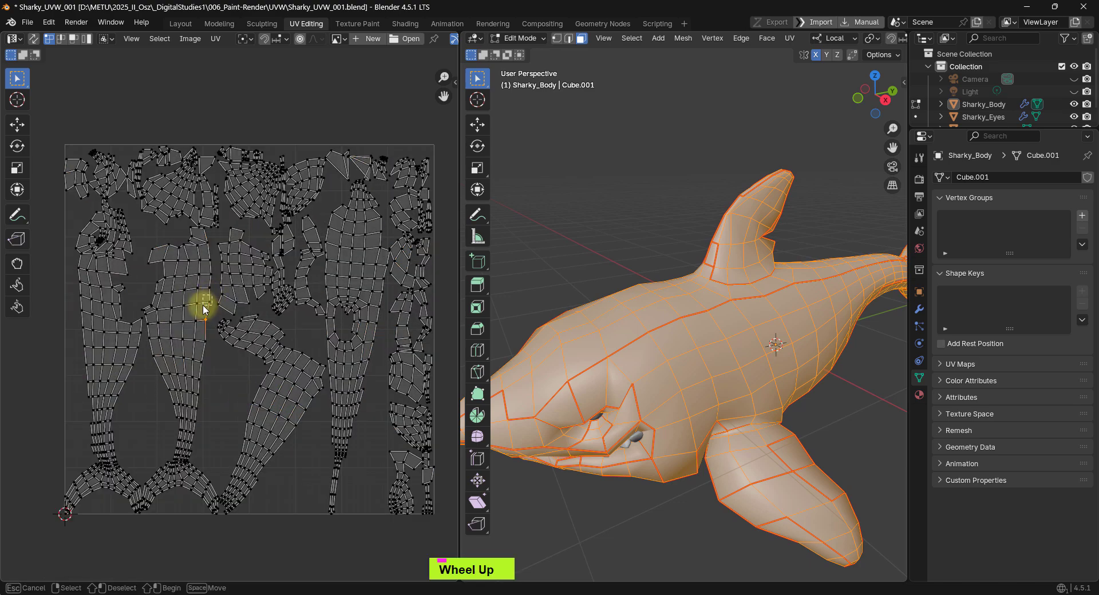
middle_click_drag(646, 316, 681, 341)
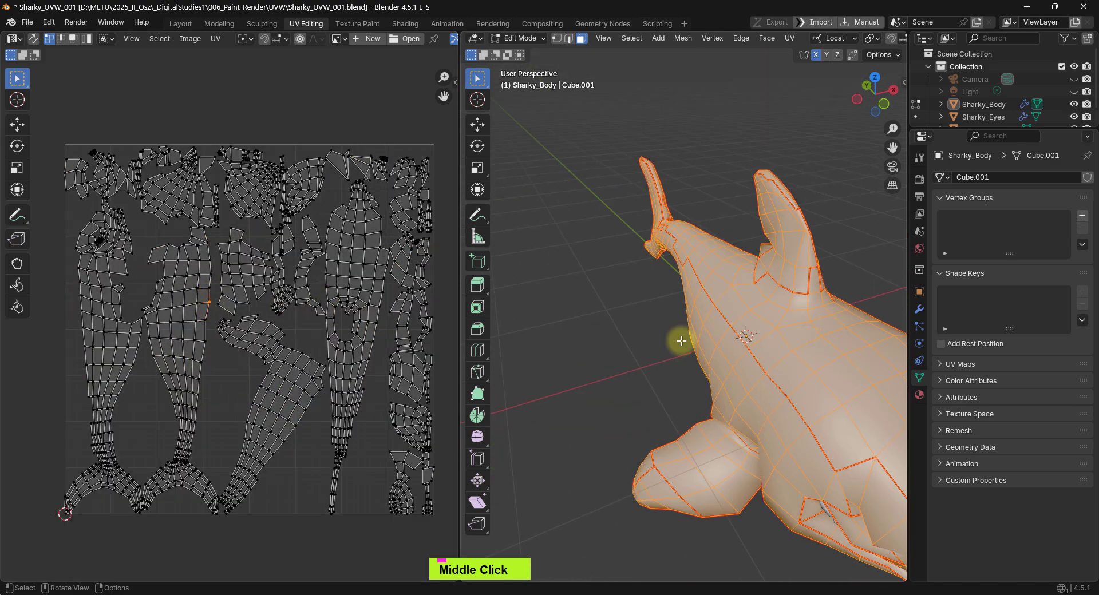
left_click(682, 342)
left_click(557, 38)
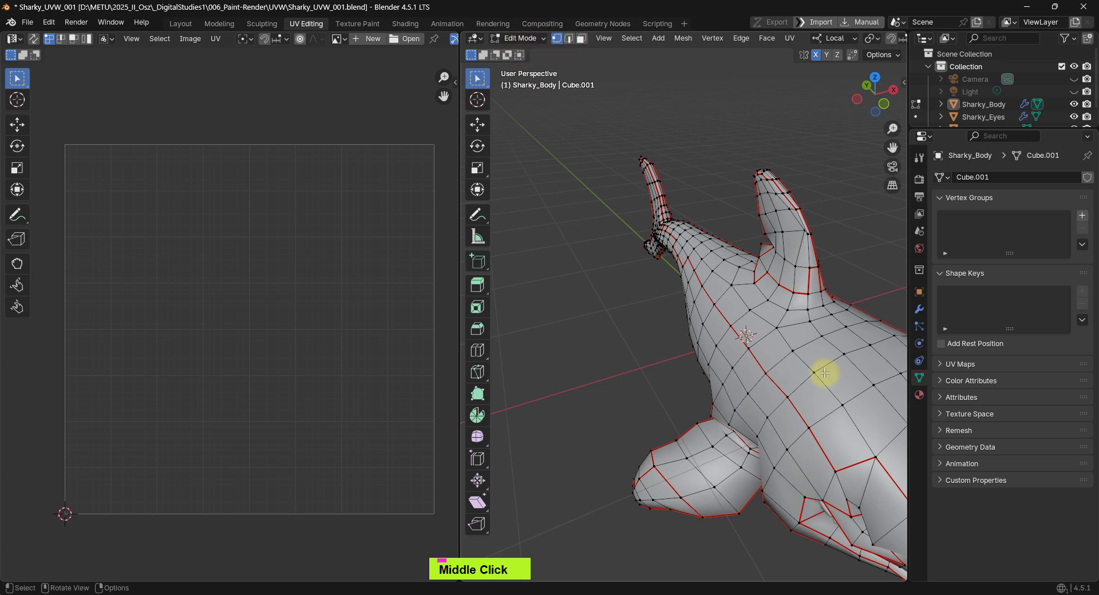
key("a")
left_click(218, 305, "shift")
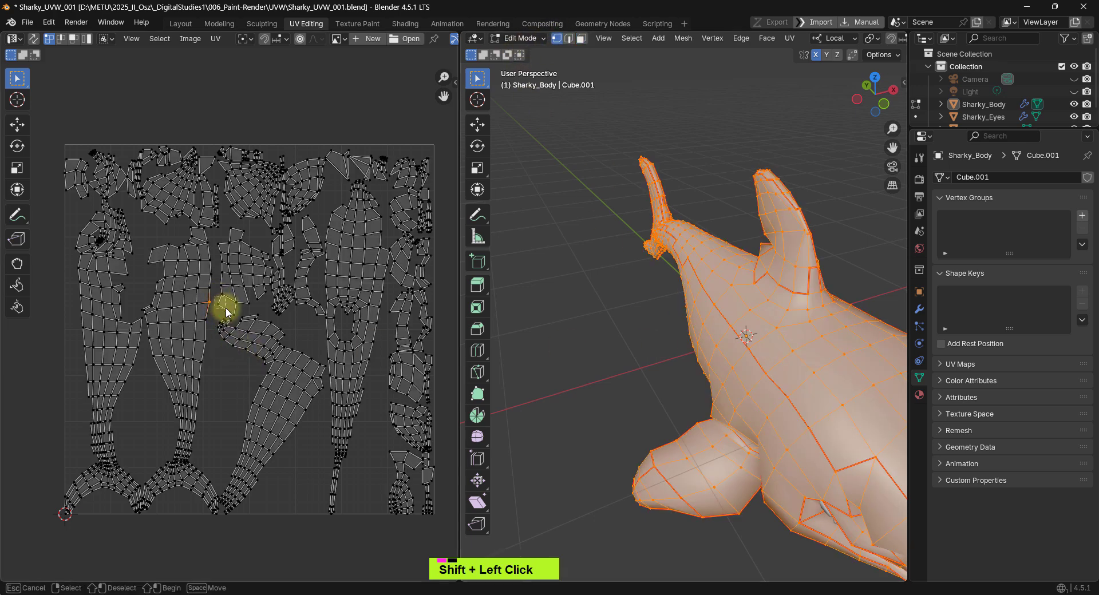
Step: Enable UV sync selection, clear the selection, and select border vertices on the neighbouring middle islands to locate them on the shark
left_click(33, 38)
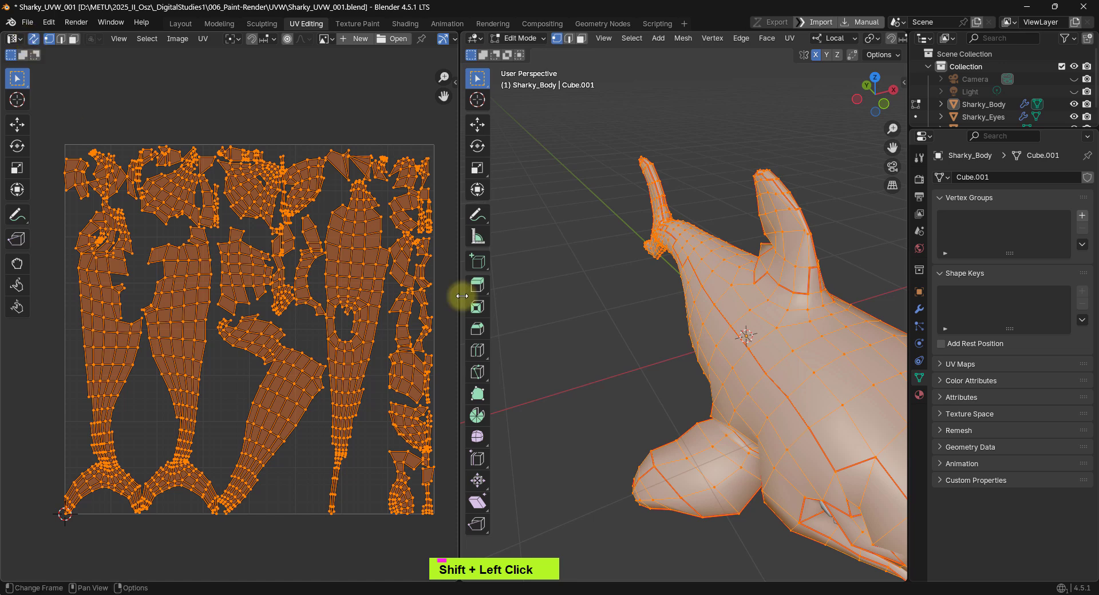
key("alt+a")
left_click(205, 319, "shift")
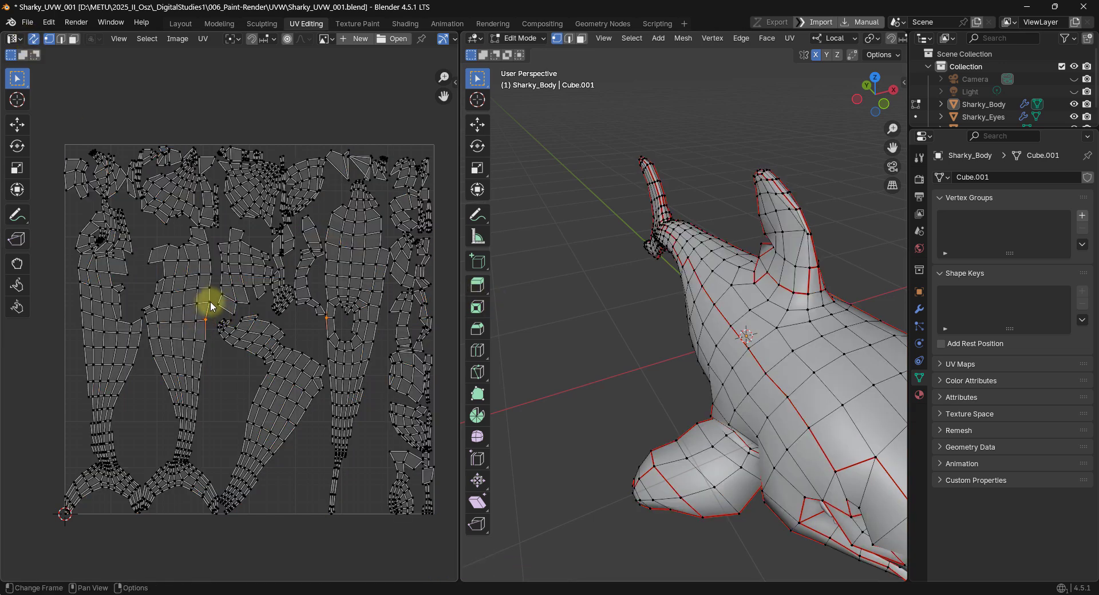
left_click(220, 304, "shift")
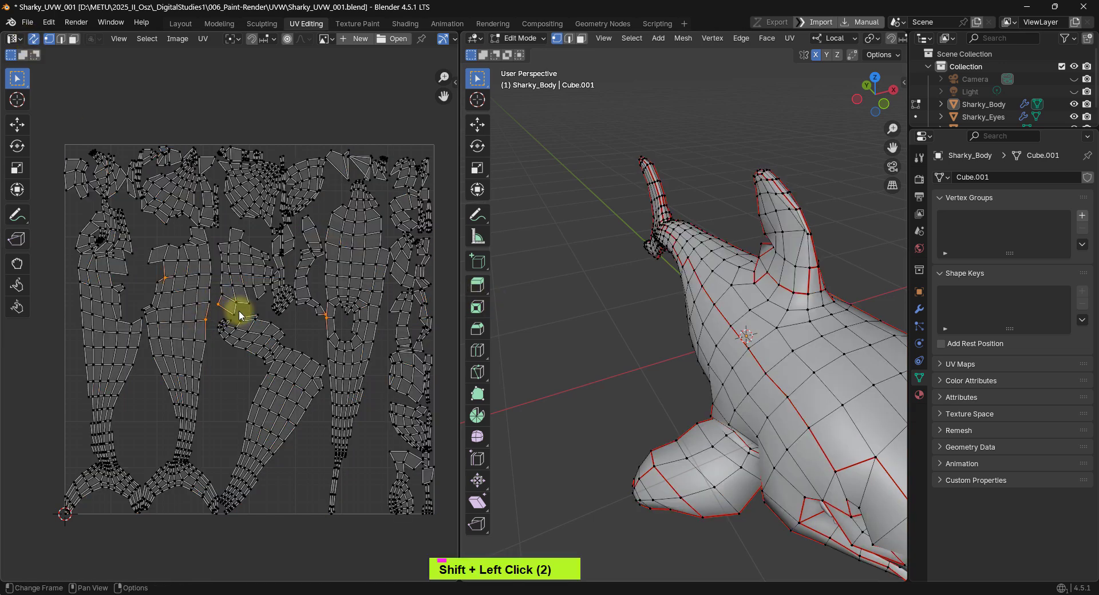
scroll(238, 311, "down", 1)
middle_click_drag(820, 350, 606, 359, "shift")
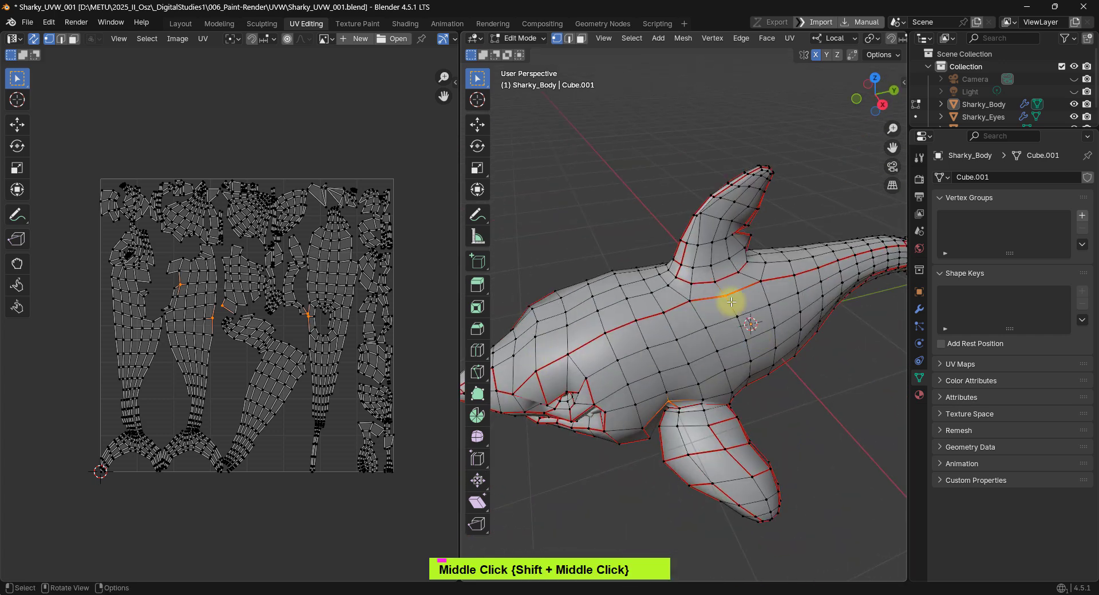
Step: Select a vertex pair at the border of the second long body island and examine its place along the shark's back seam
left_click(34, 39)
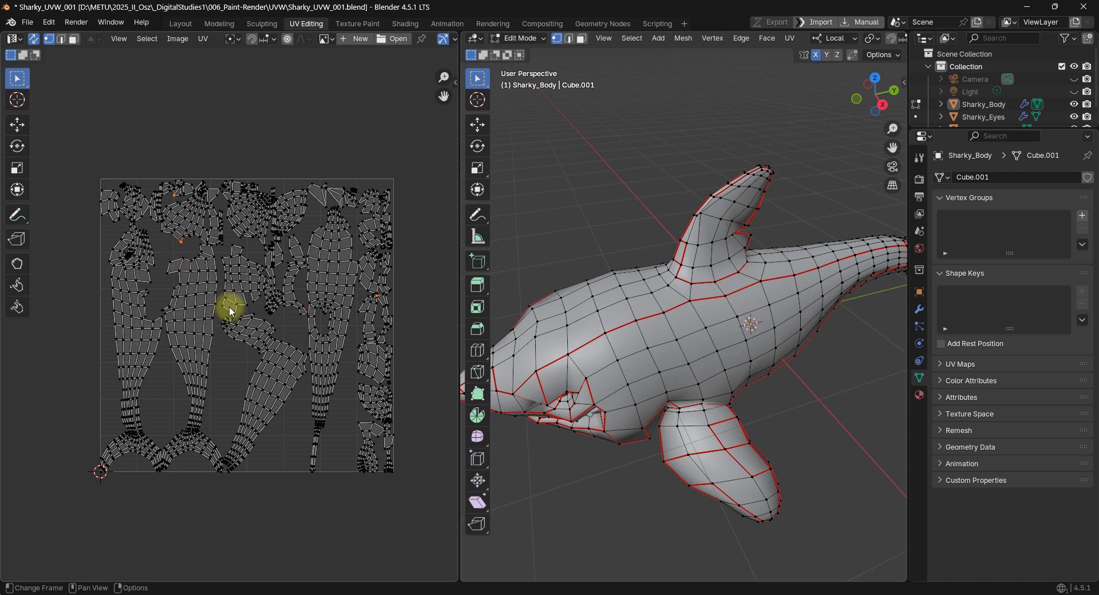
left_click(207, 318)
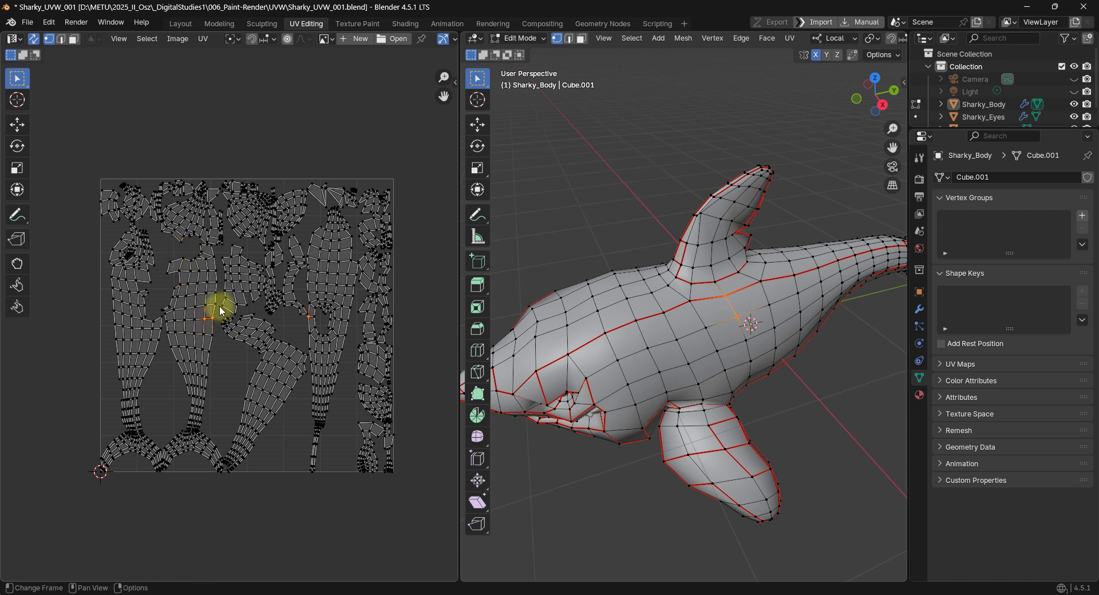
scroll(704, 311, "left", 1)
scroll(722, 300, "up", 3)
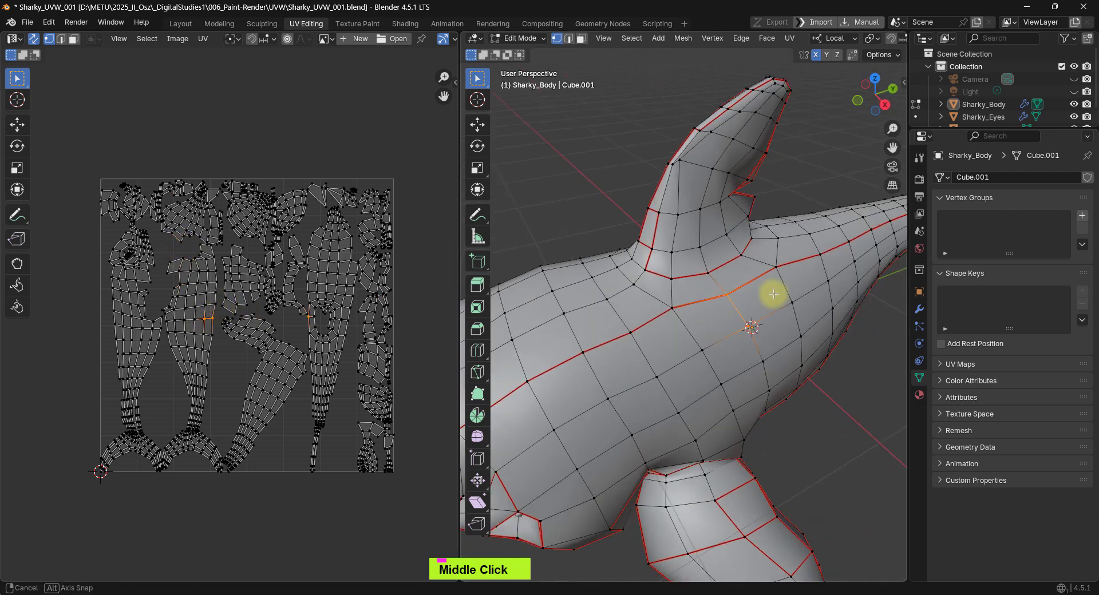
middle_click_drag(773, 295, 755, 293)
scroll(755, 293, "down", 2)
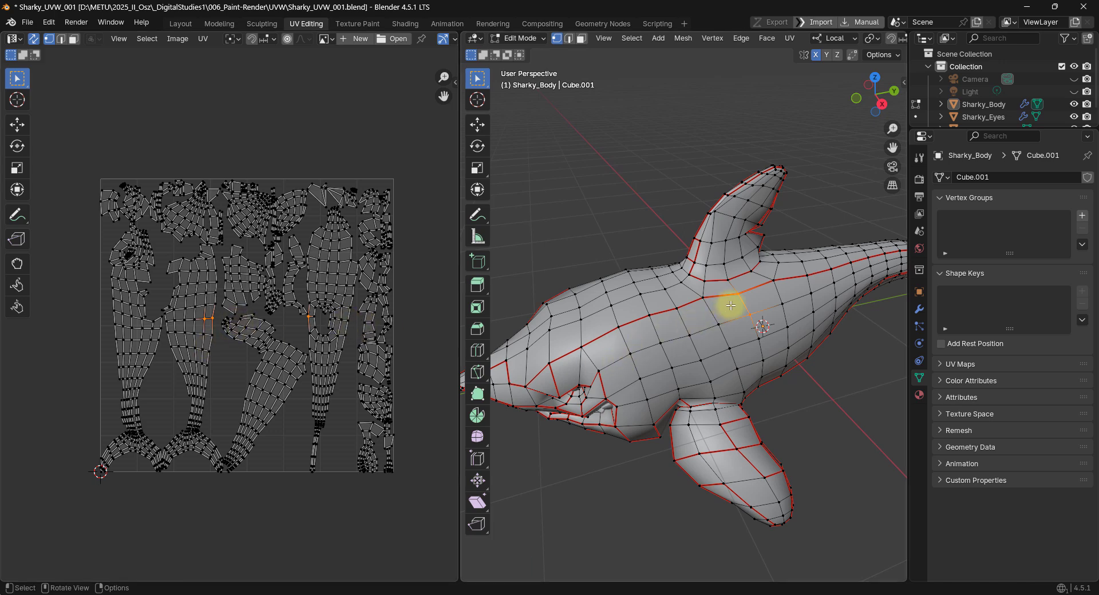
middle_click_drag(731, 305, 726, 304)
scroll(726, 304, "up", 2)
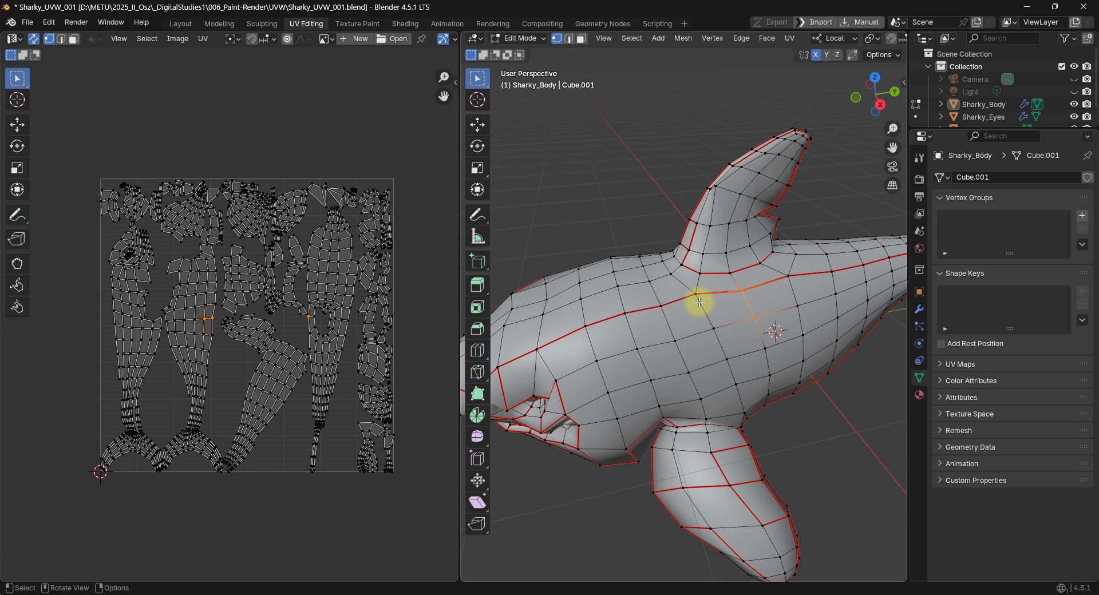
Step: Switch to edge select mode, select the whole shark body, and clear all its seams
scroll(618, 240, "down", 3)
middle_click_drag(650, 240, 745, 246)
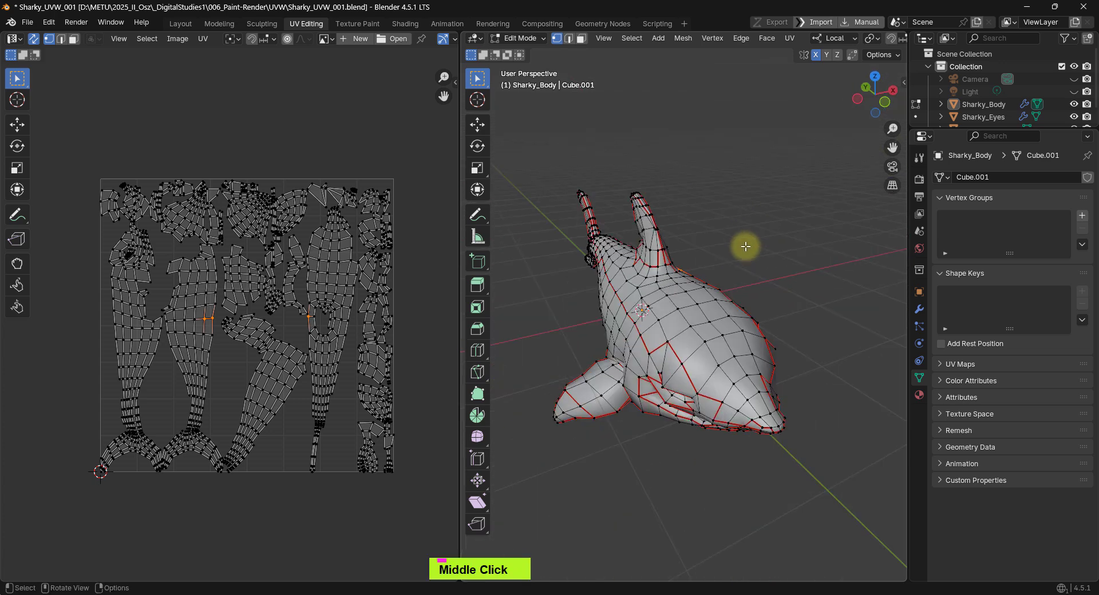
key("2")
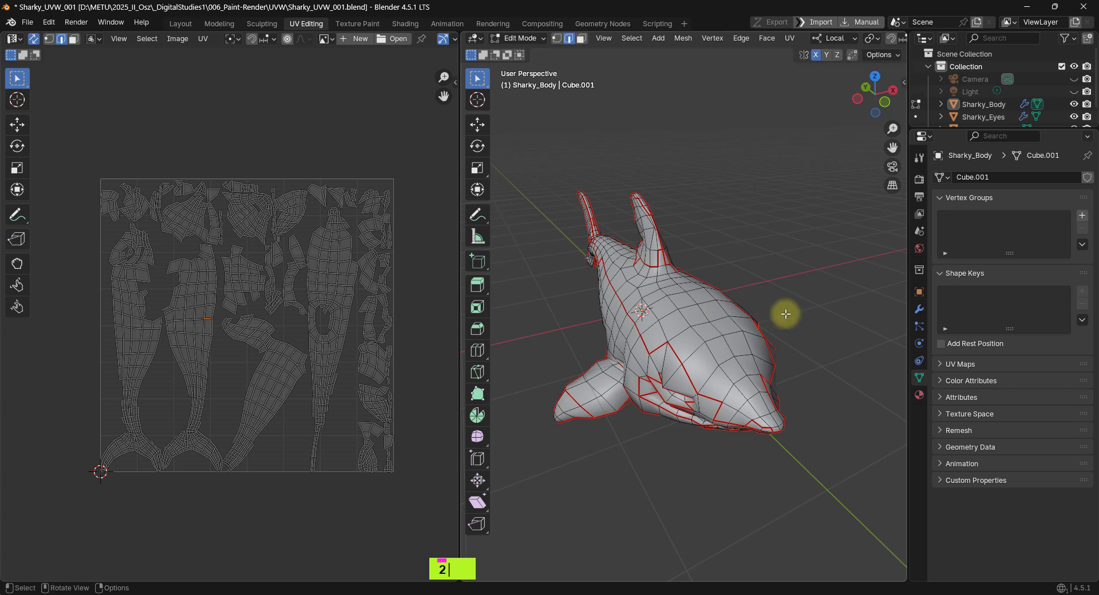
key("a")
middle_click_drag(852, 298, 794, 260)
scroll(824, 274, "up", 2)
key("u")
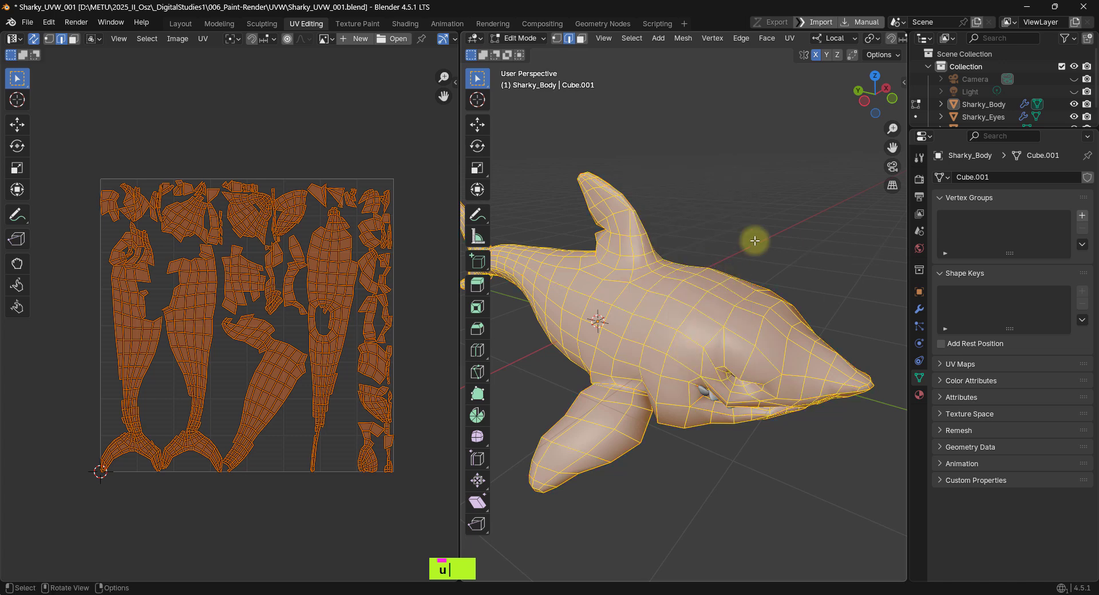
double_click(747, 240)
Step: Select the edge loops around the bases of the dorsal fin and both side flippers, and mark them as seams
middle_click_drag(747, 240, 775, 279)
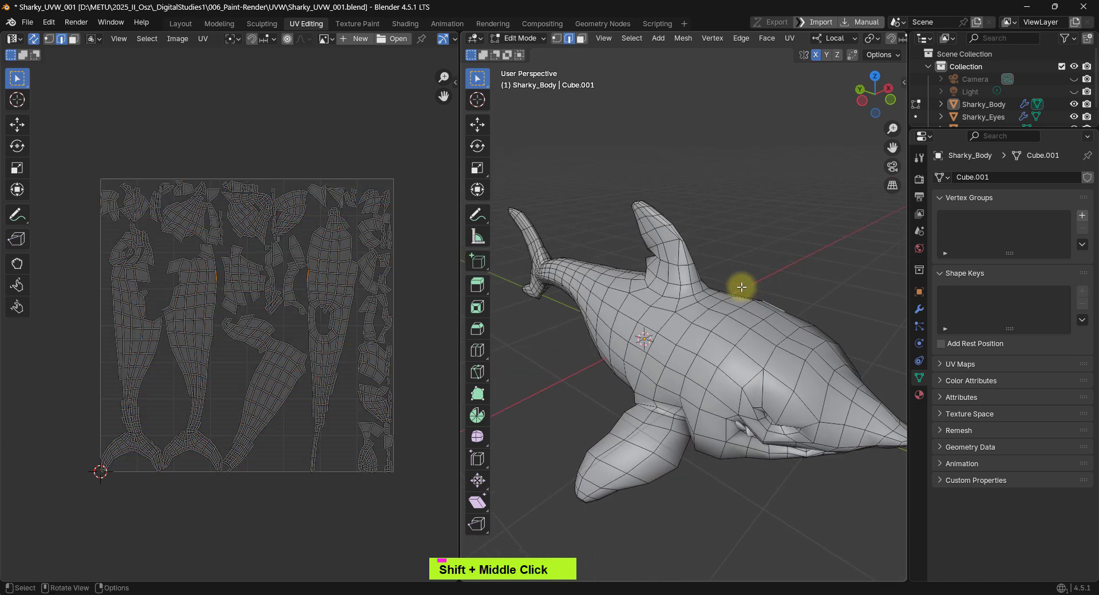
left_click(643, 307, "alt")
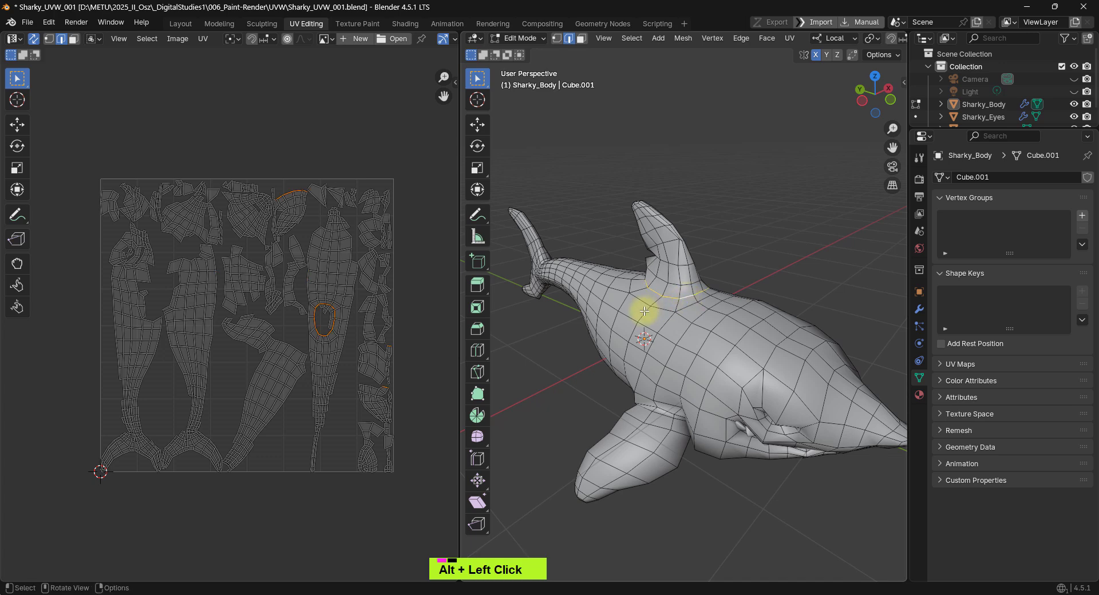
middle_click_drag(643, 306, 660, 397)
scroll(687, 413, "up", 3)
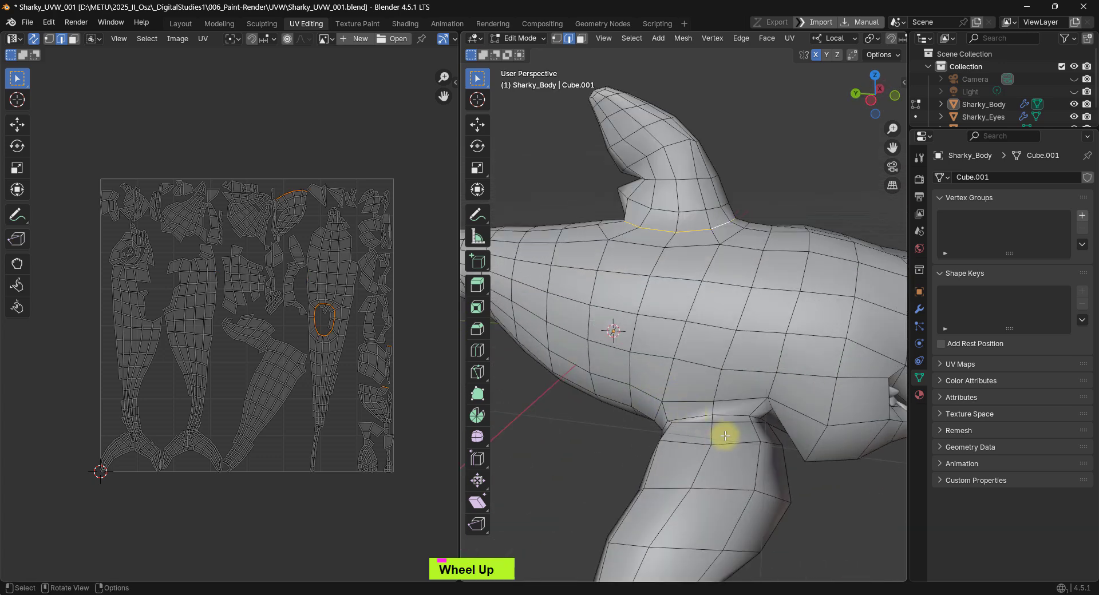
left_click(731, 416, "alt+shift")
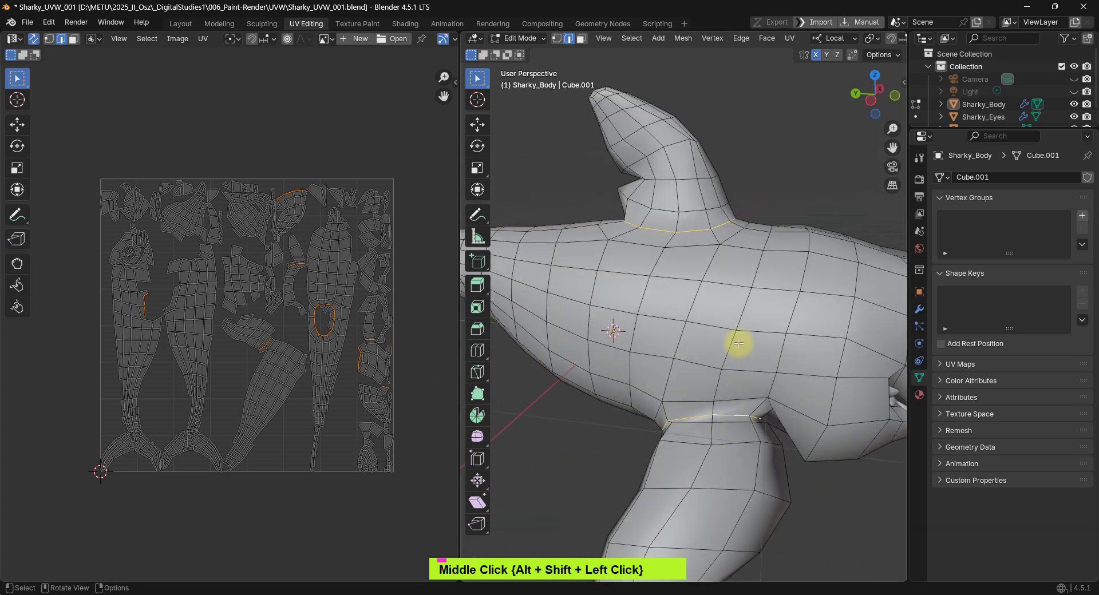
middle_click_drag(736, 344, 847, 366)
scroll(312, 393, "up", 2)
scroll(774, 387, "up", 2)
scroll(774, 388, "up", 4)
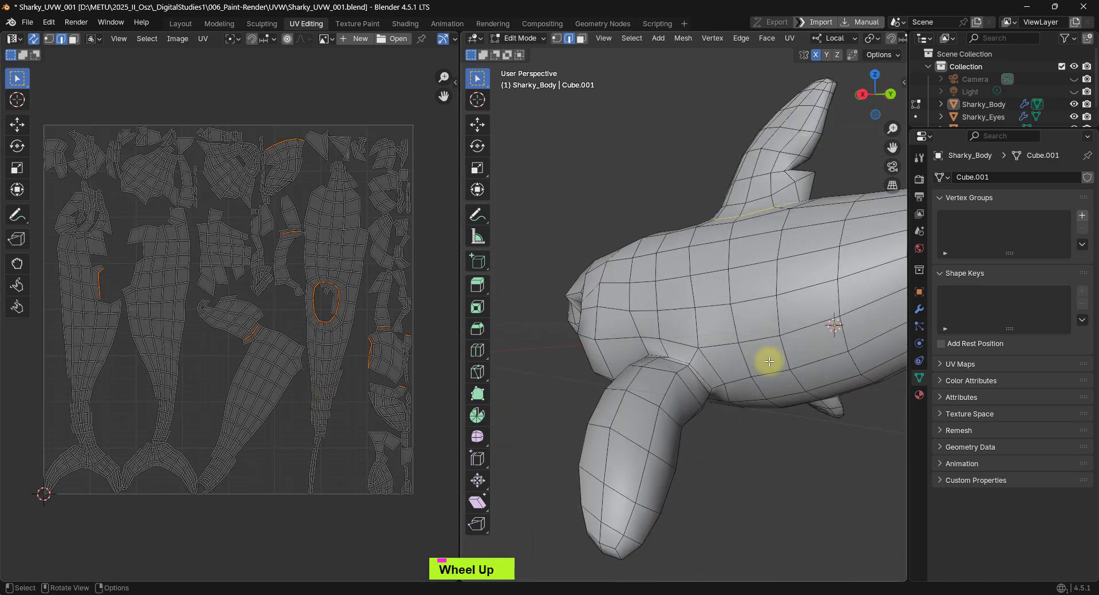
left_click(649, 396, "alt+shift")
scroll(649, 395, "down", 4)
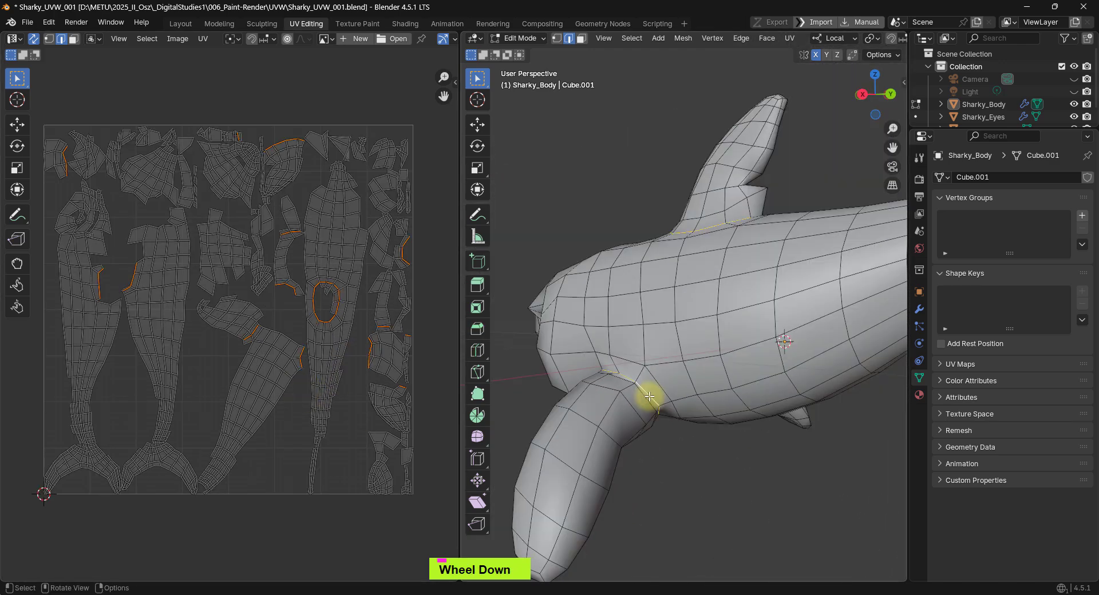
middle_click(650, 396)
key("u")
left_click(650, 388)
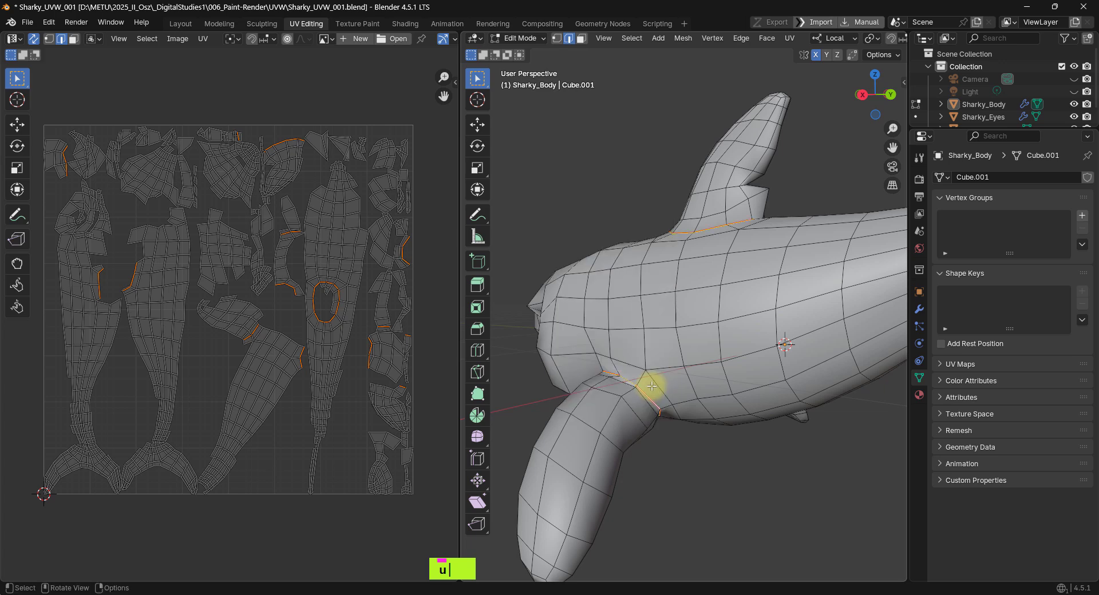
middle_click_drag(651, 386, 658, 385)
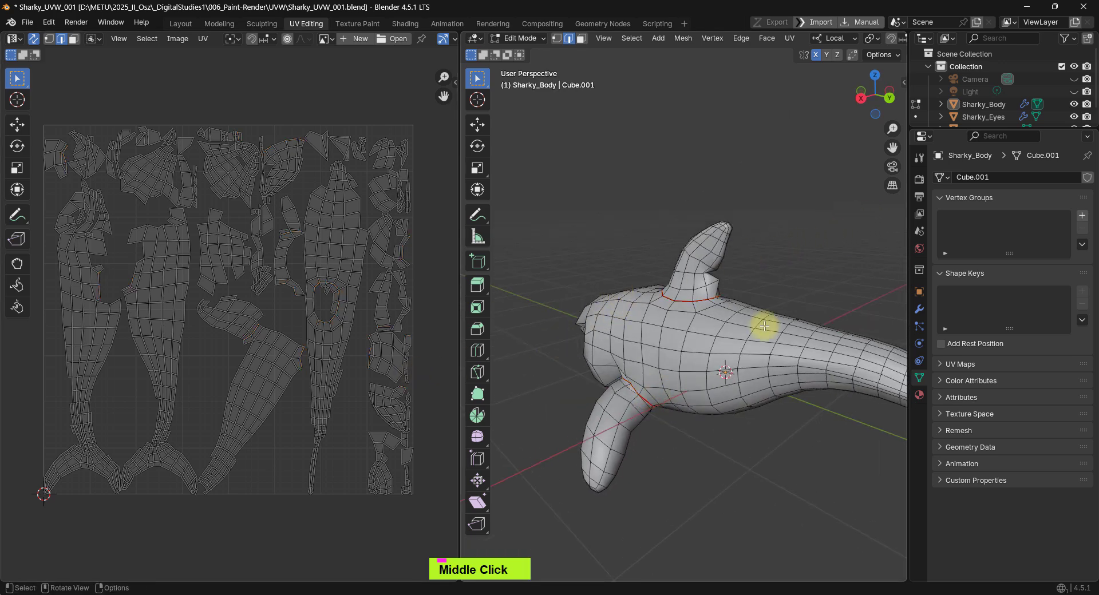
Step: Select the edge path along the dorsal fin's rear edge, from the base seam over the tip, and mark it as a seam
middle_click_drag(684, 286, 731, 399)
scroll(695, 355, "down", 3)
scroll(694, 326, "up", 5)
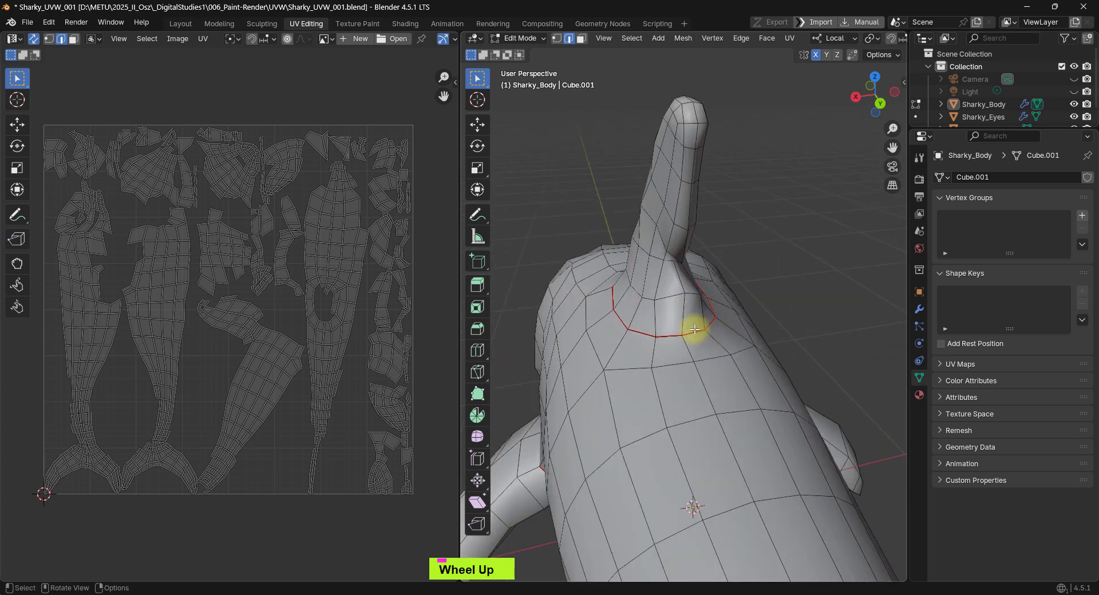
middle_click_drag(694, 326, 673, 422, "shift")
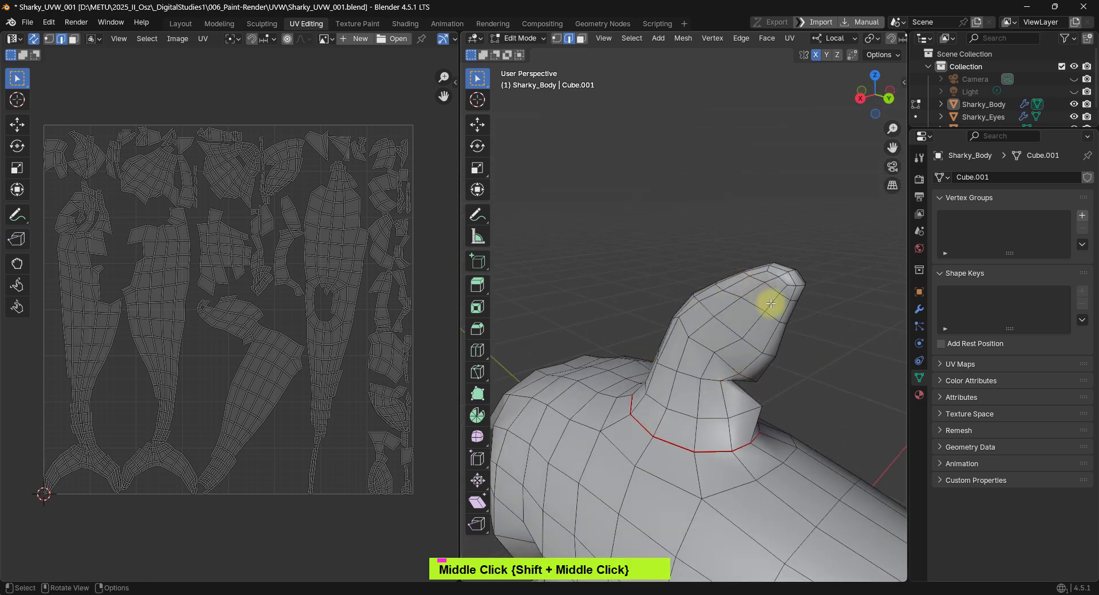
middle_click_drag(771, 303, 724, 298, "shift")
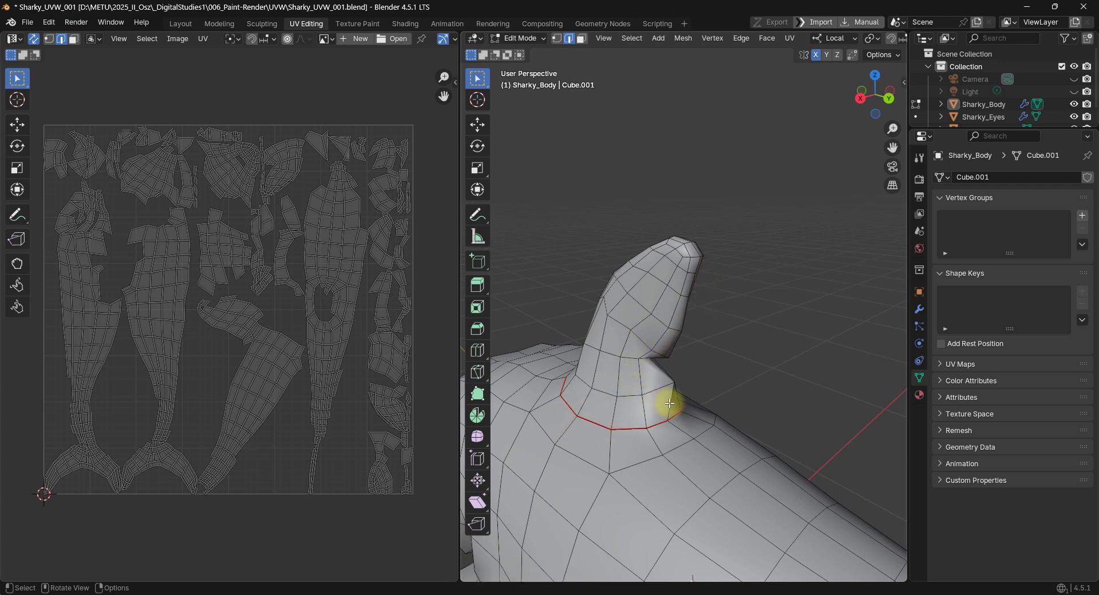
middle_click_drag(662, 400, 613, 392)
scroll(693, 289, "up", 3)
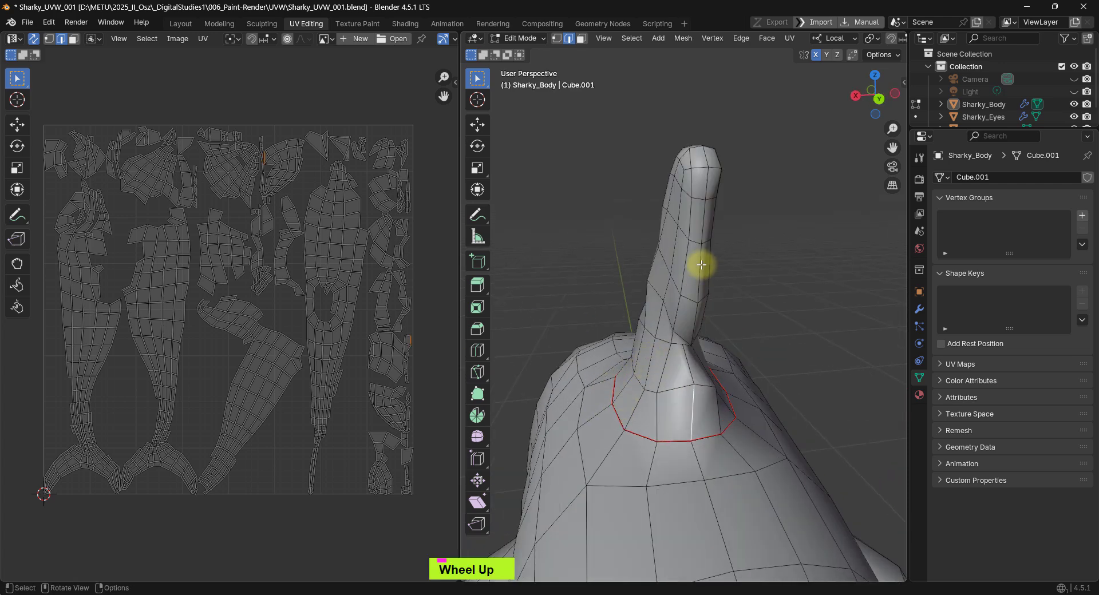
left_click(700, 263, "ctrl")
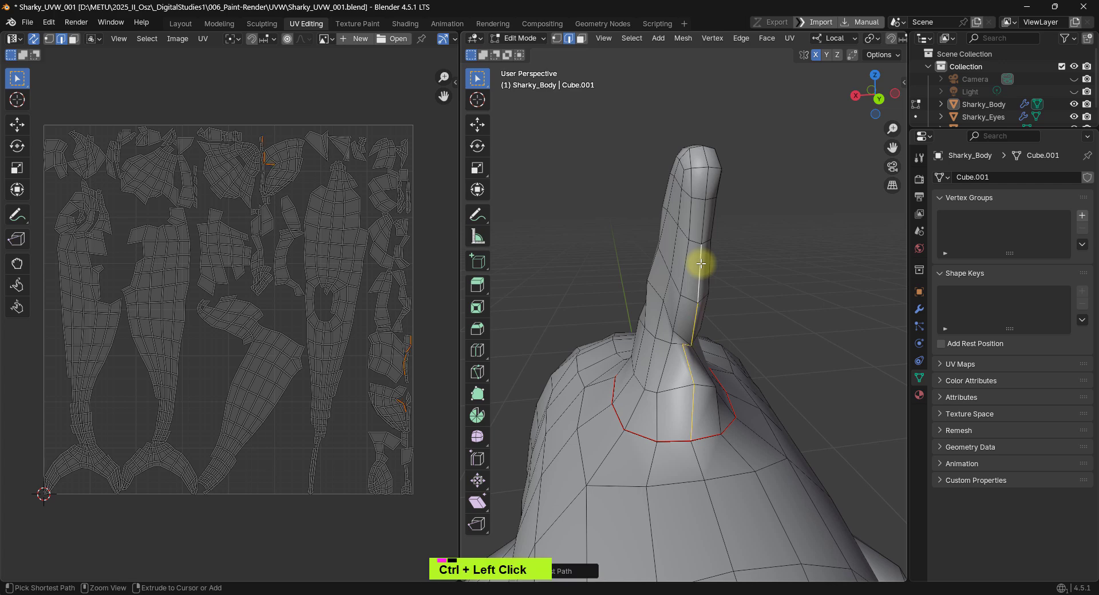
left_click(703, 167, "ctrl")
middle_click_drag(703, 167, 710, 226)
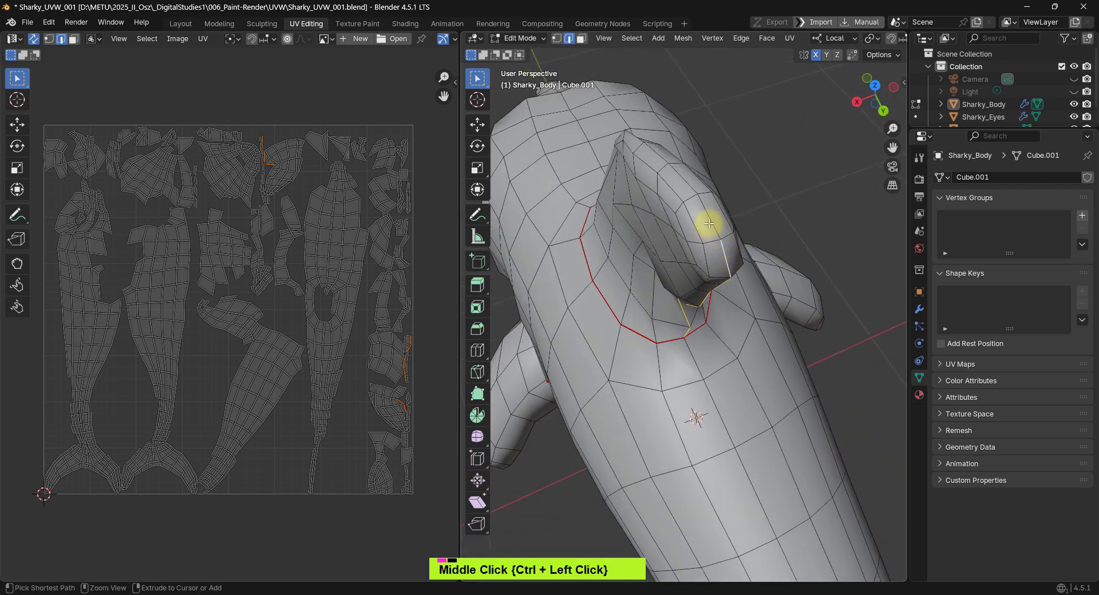
left_click(686, 175, "ctrl")
scroll(735, 234, "left", 3)
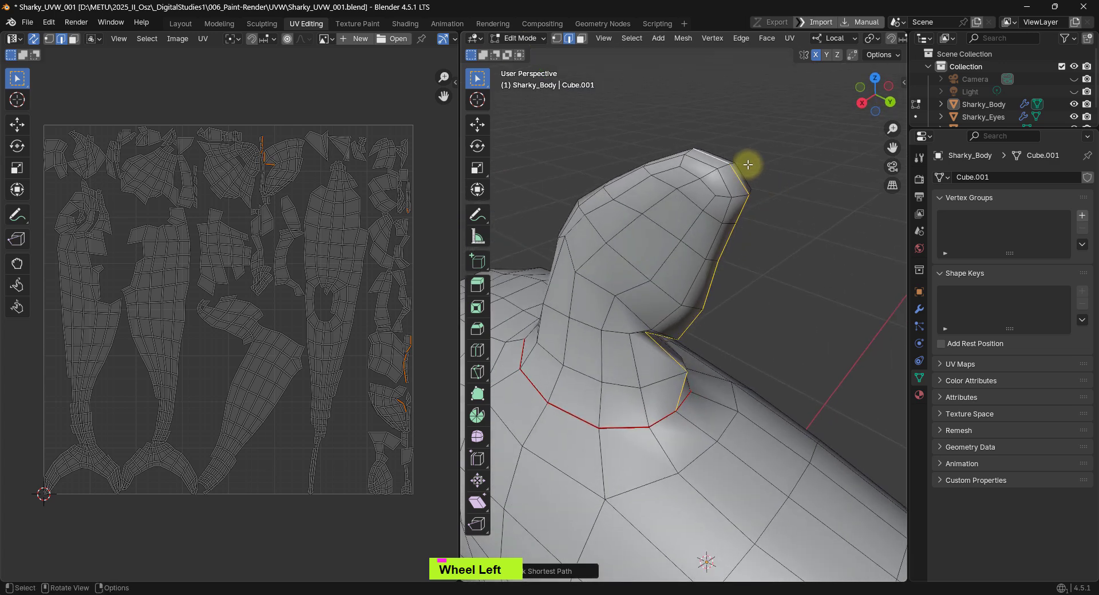
middle_click_drag(800, 230, 719, 161)
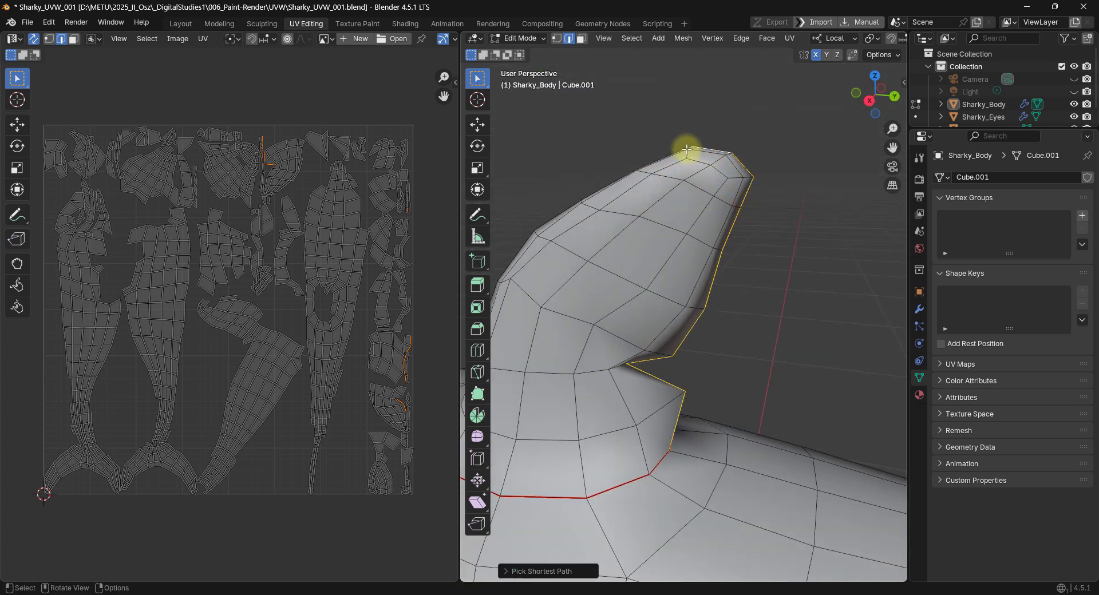
middle_click_drag(696, 143, 646, 201)
scroll(674, 183, "down", 2)
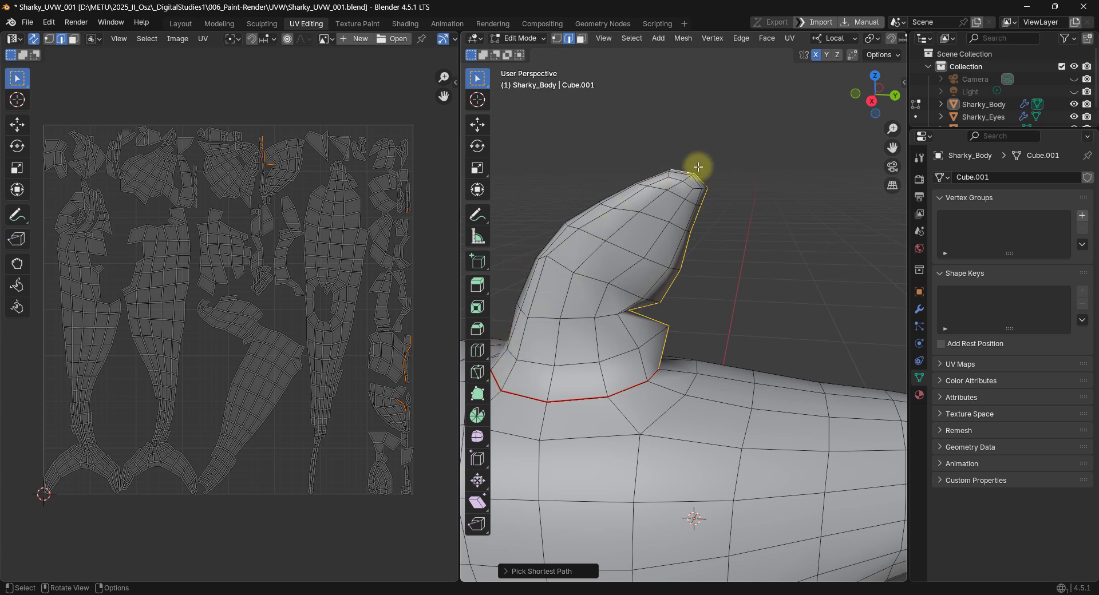
middle_click_drag(697, 167, 729, 268)
key("u")
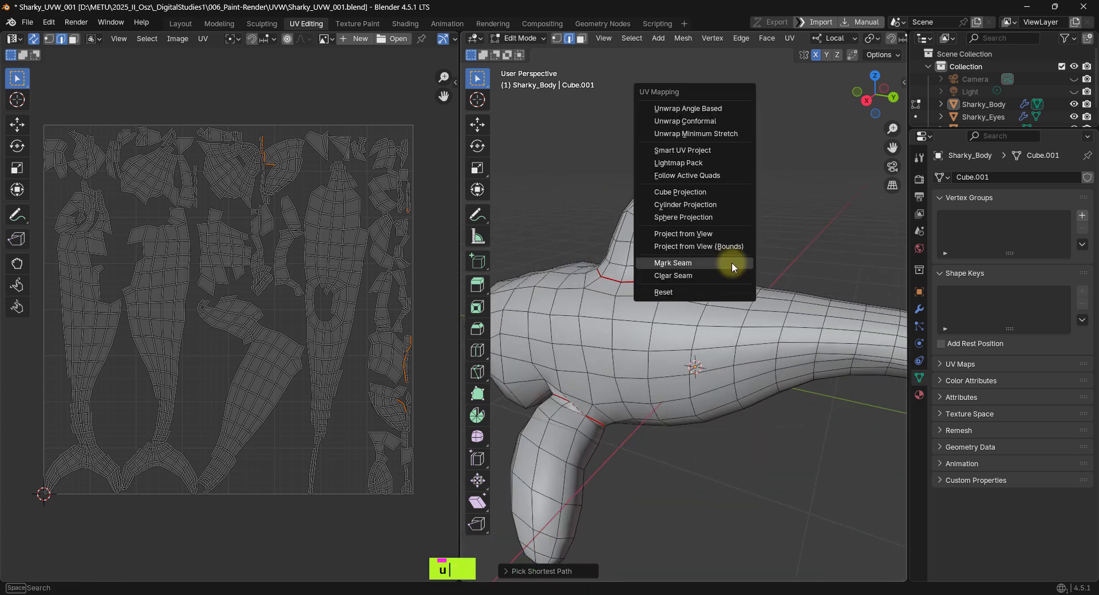
left_click(730, 276)
Step: Mark a seam along the rear edge of the shark's left flipper, from its base seam to the tip
scroll(730, 276, "down", 2)
middle_click_drag(725, 414, 658, 343)
scroll(652, 385, "up", 2)
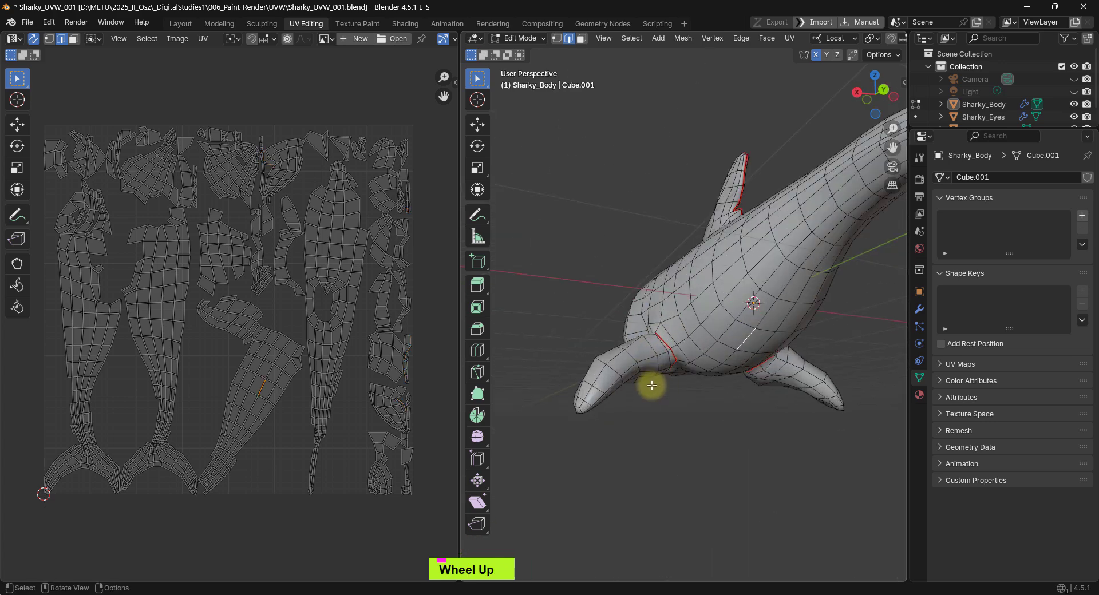
middle_click_drag(652, 385, 710, 363, "shift")
scroll(714, 328, "up", 3)
middle_click_drag(717, 322, 665, 395)
scroll(656, 356, "down", 2)
left_click(703, 365, "ctrl")
left_click(706, 326, "ctrl")
key("u")
left_click(665, 395)
scroll(736, 392, "down", 2)
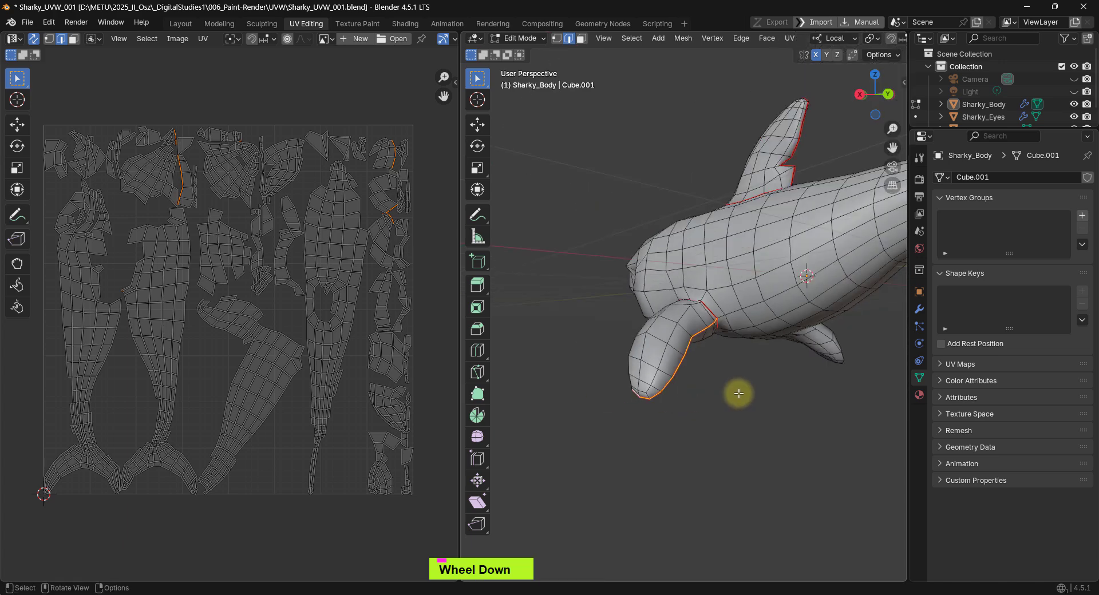
Step: Mark a matching seam along the rear edge of the shark's right flipper, from its base seam to the tip
scroll(736, 392, "up", 3)
middle_click_drag(736, 392, 583, 396)
middle_click_drag(770, 361, 768, 328, "shift")
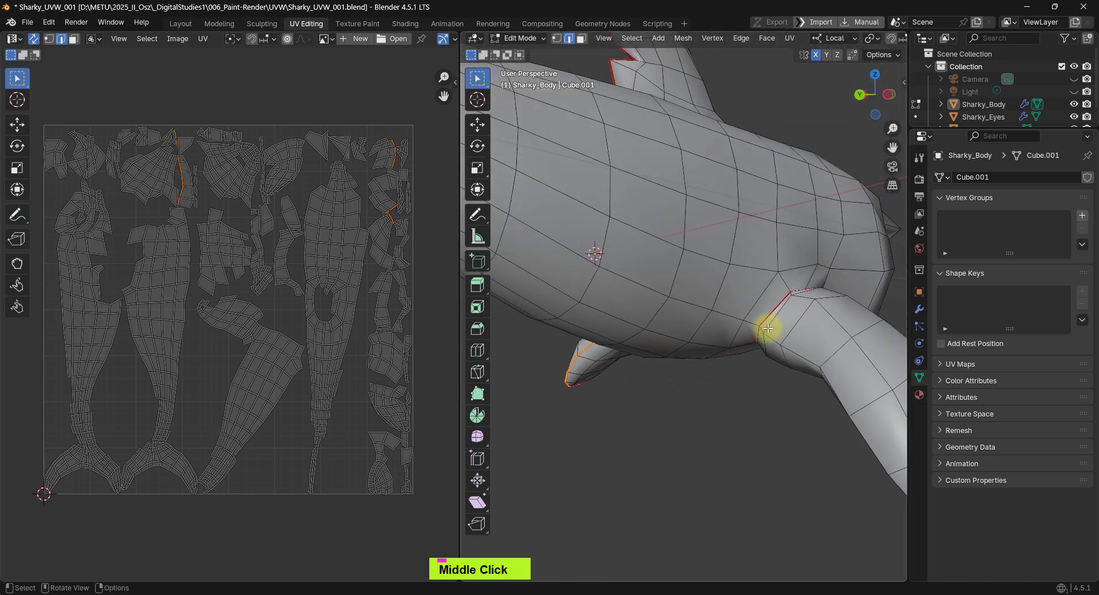
middle_click_drag(754, 377, 687, 342)
scroll(748, 350, "down", 4)
scroll(623, 312, "up", 5)
middle_click_drag(686, 342, 805, 395)
left_click(562, 258, "ctrl")
scroll(566, 262, "down", 3)
key("u")
left_click(661, 279)
Step: Try to select the dorsal fin as linked geometry while in edge select mode
scroll(660, 280, "down", 3)
middle_click_drag(572, 373, 643, 326, "shift")
scroll(653, 309, "up", 5)
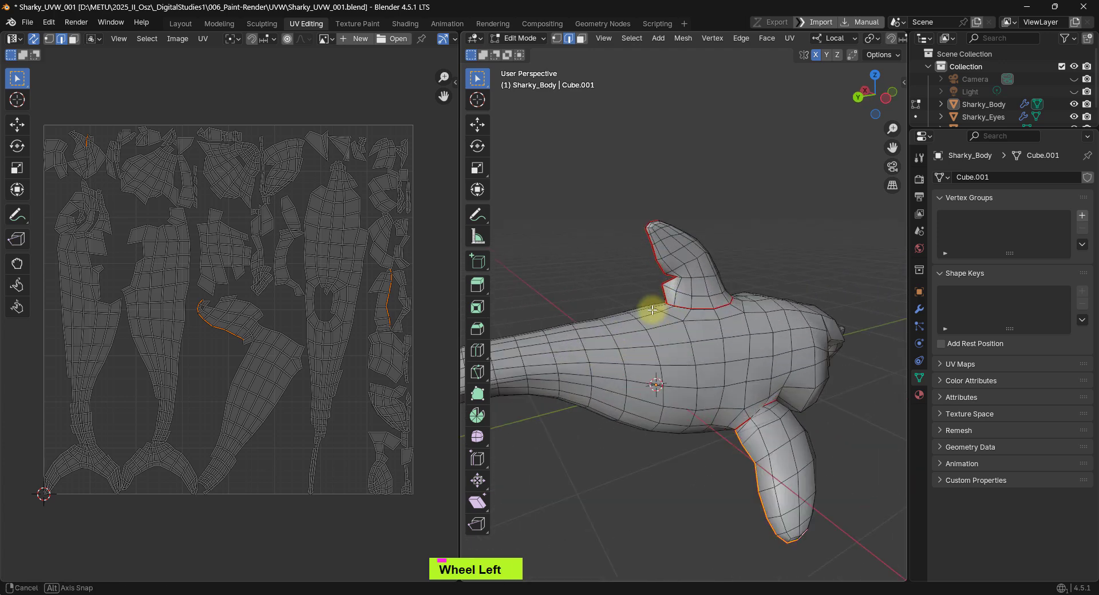
left_click(791, 200)
key("l")
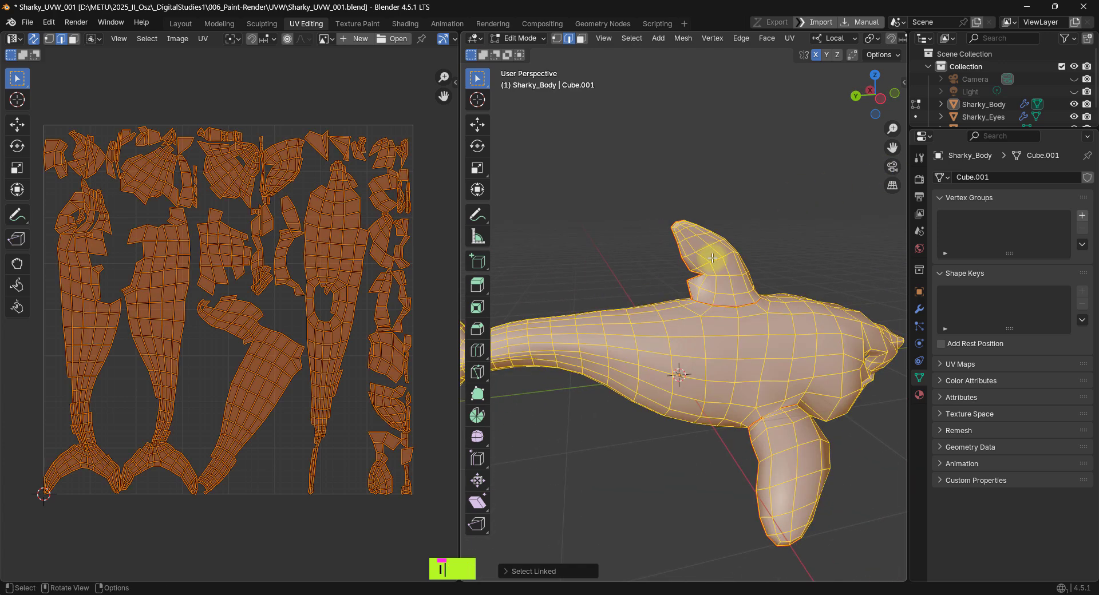
middle_click_drag(694, 312, 603, 130)
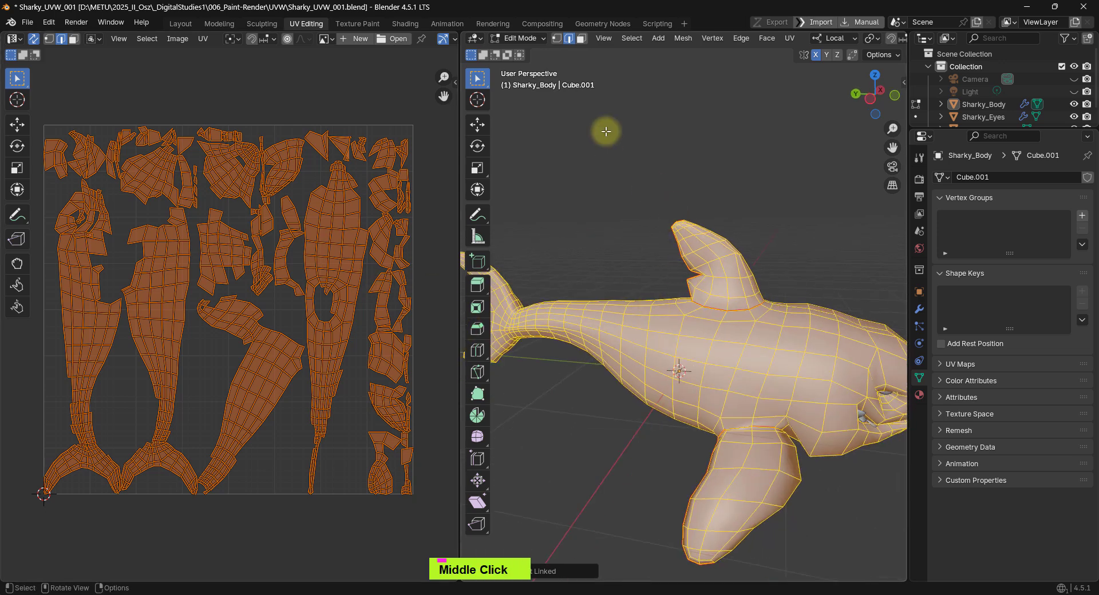
Step: Switch to face select mode and select the linked faces of the dorsal fin and of the body separately to check the seam boundaries
left_click(578, 36)
double_click(740, 286)
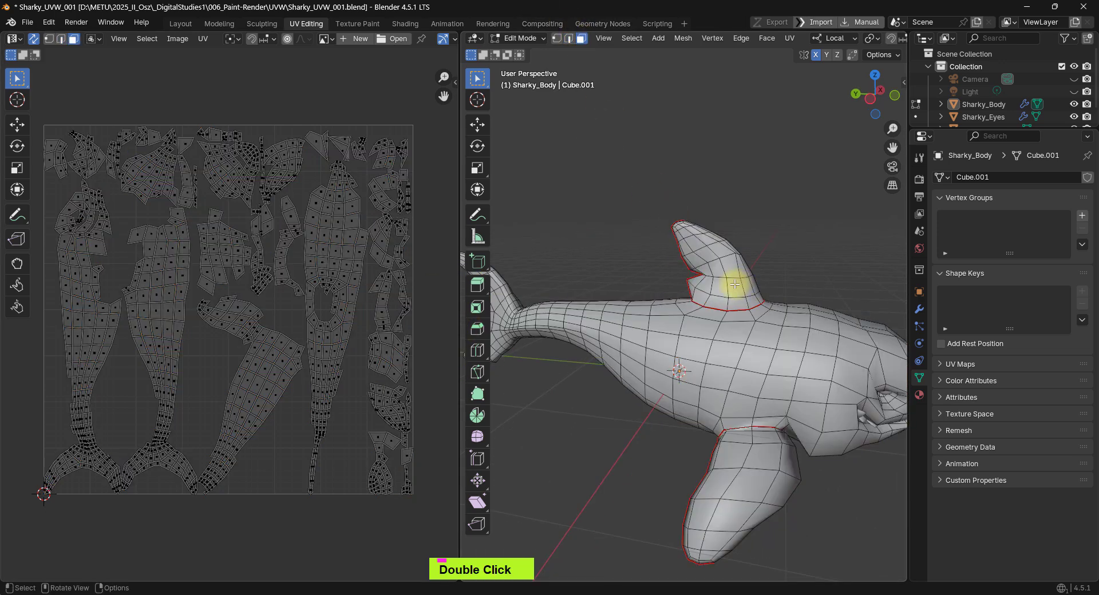
key("l")
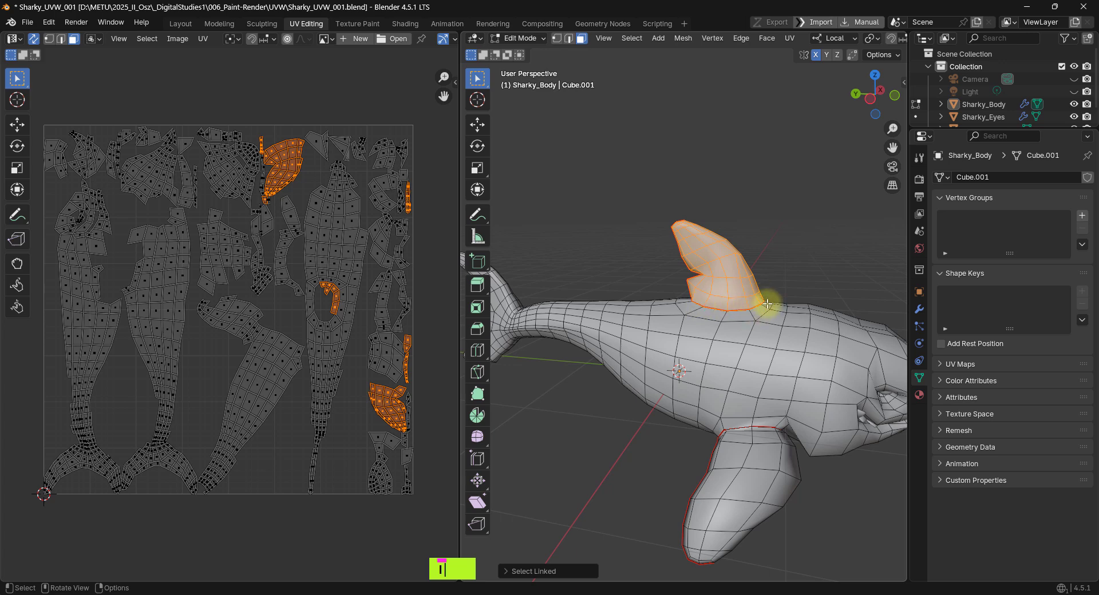
left_click(761, 221)
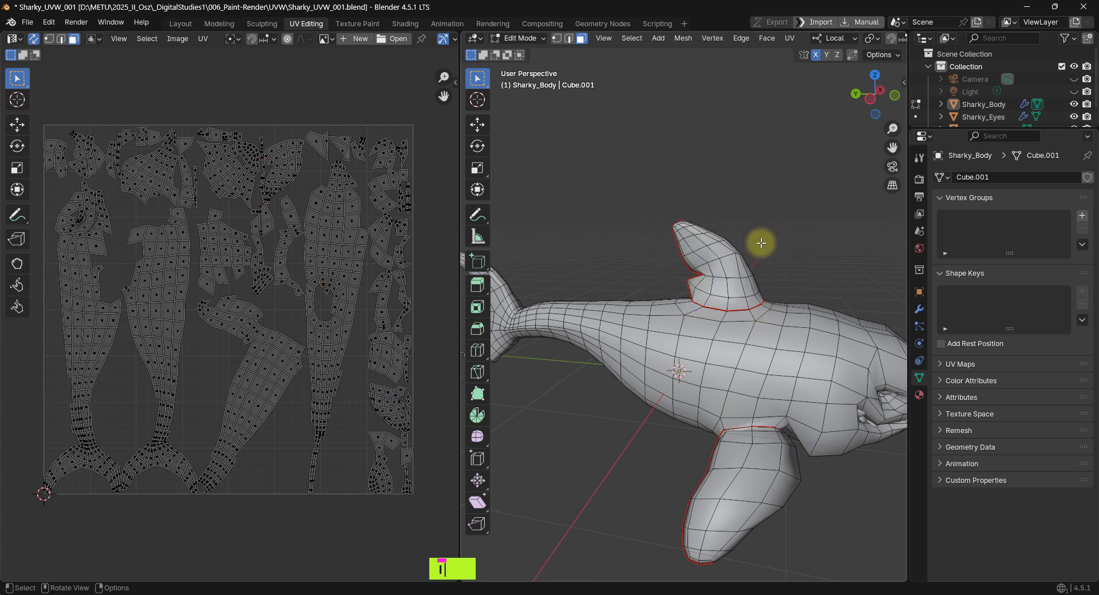
double_click(720, 348)
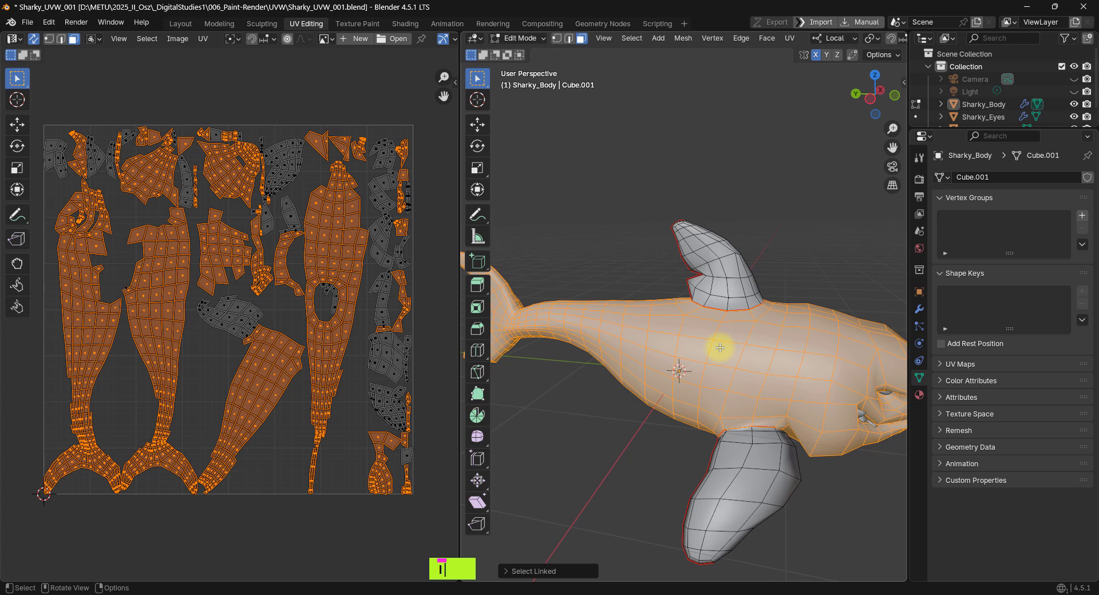
Step: Select the dorsal fin's linked faces and unwrap them with Minimum Stretch
double_click(734, 277)
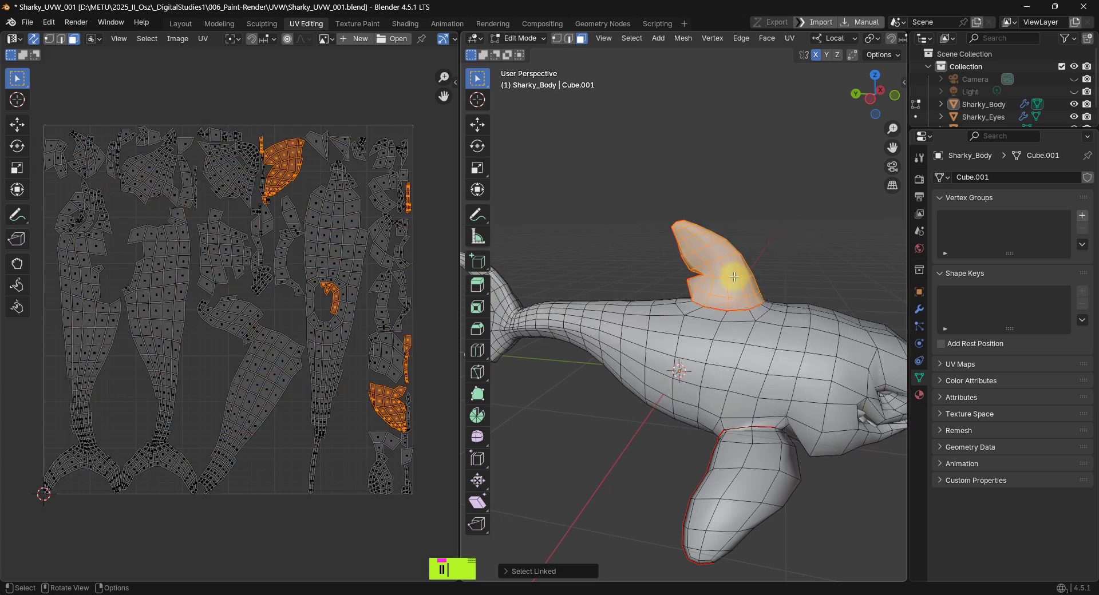
key("u")
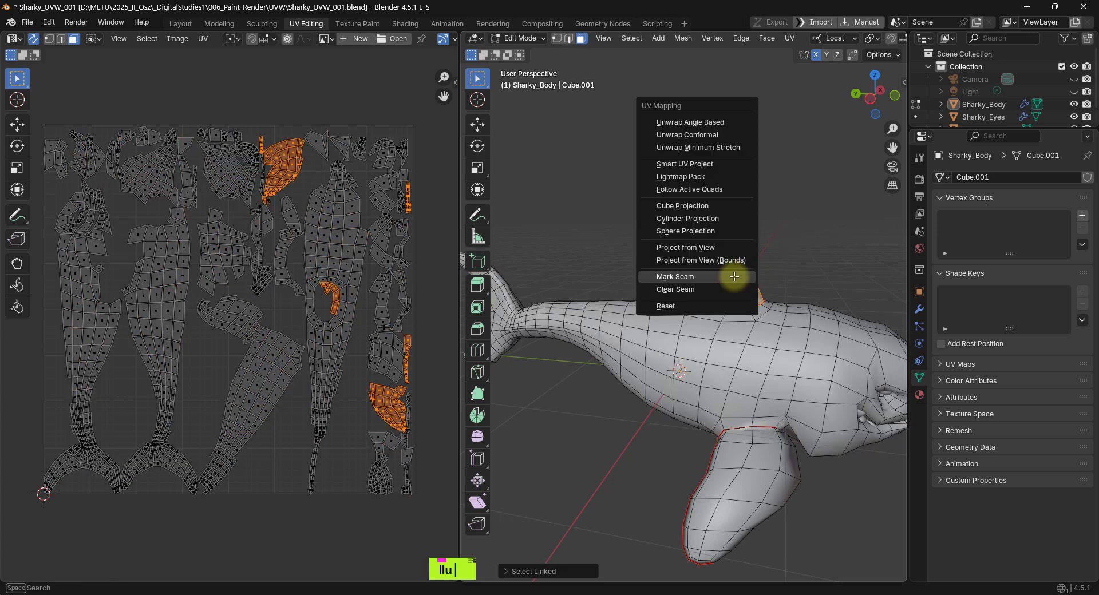
left_click(724, 147)
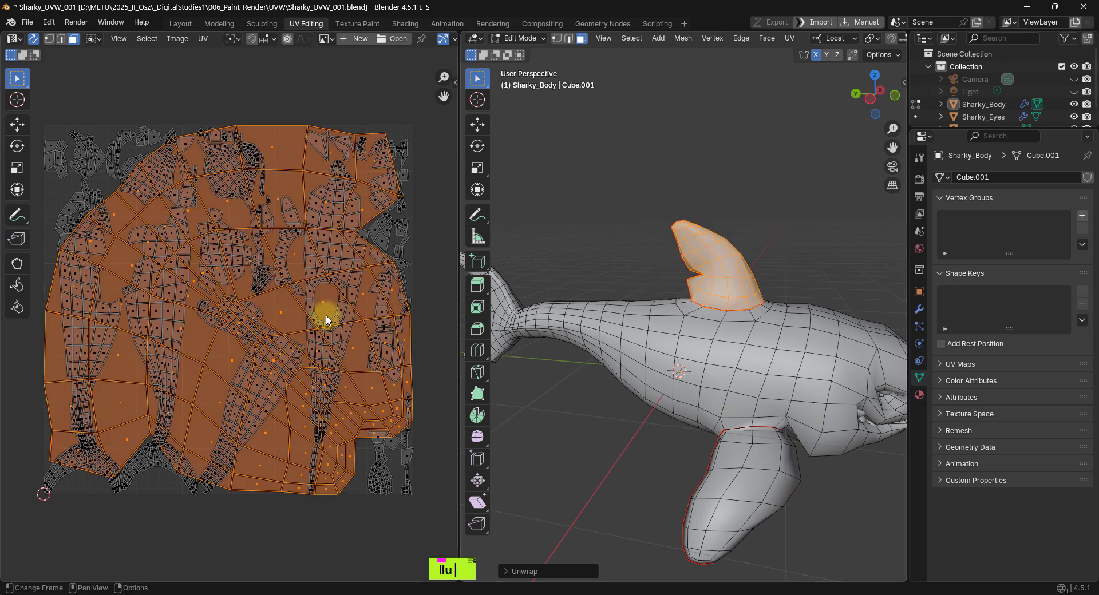
Step: Move the dorsal fin's new UV island outside the UV square, diagonally beyond its upper-left corner
scroll(322, 323, "down", 3)
left_click_drag(305, 324, 111, 140)
scroll(164, 164, "down", 2)
middle_click_drag(164, 164, 284, 191, "shift")
scroll(291, 211, "up", 4)
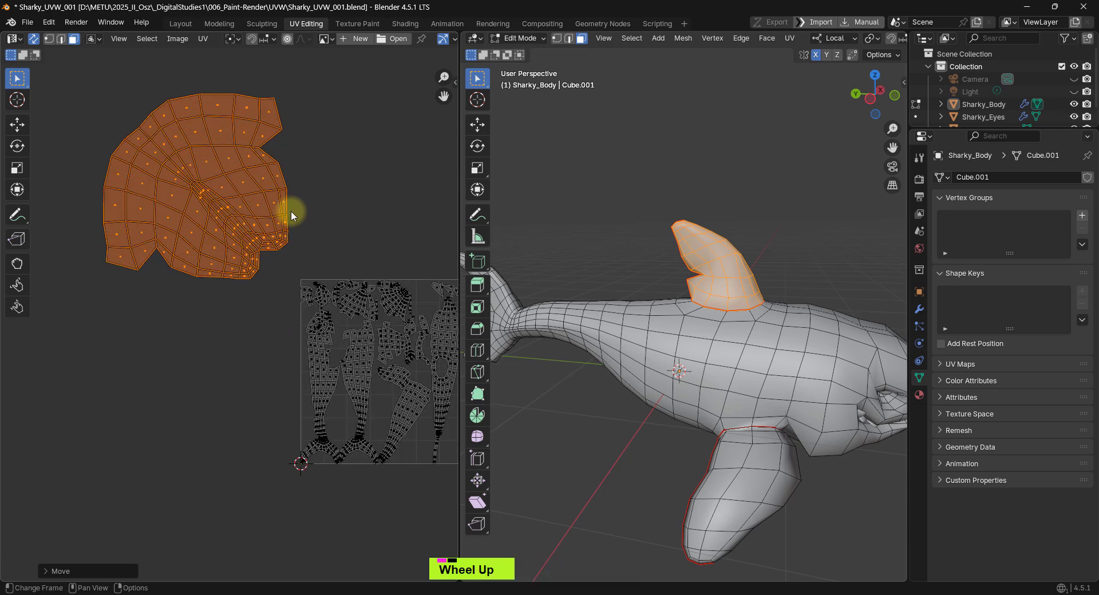
Step: Clear the selection and examine the seams on the dorsal fin, flippers and body from several sides
scroll(526, 316, "down", 3)
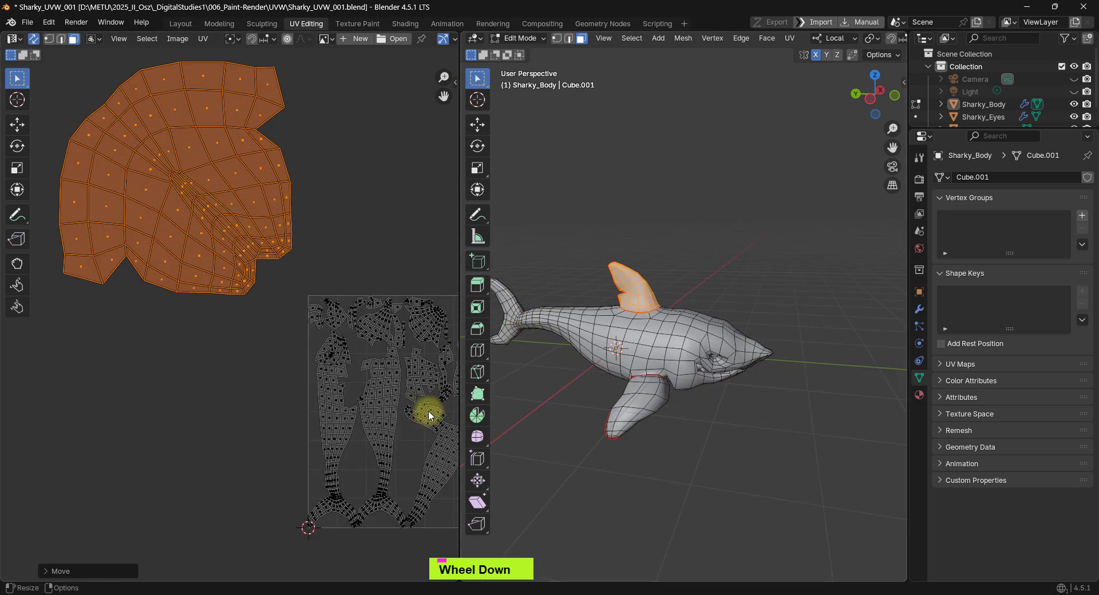
middle_click_drag(295, 365, 232, 280, "shift")
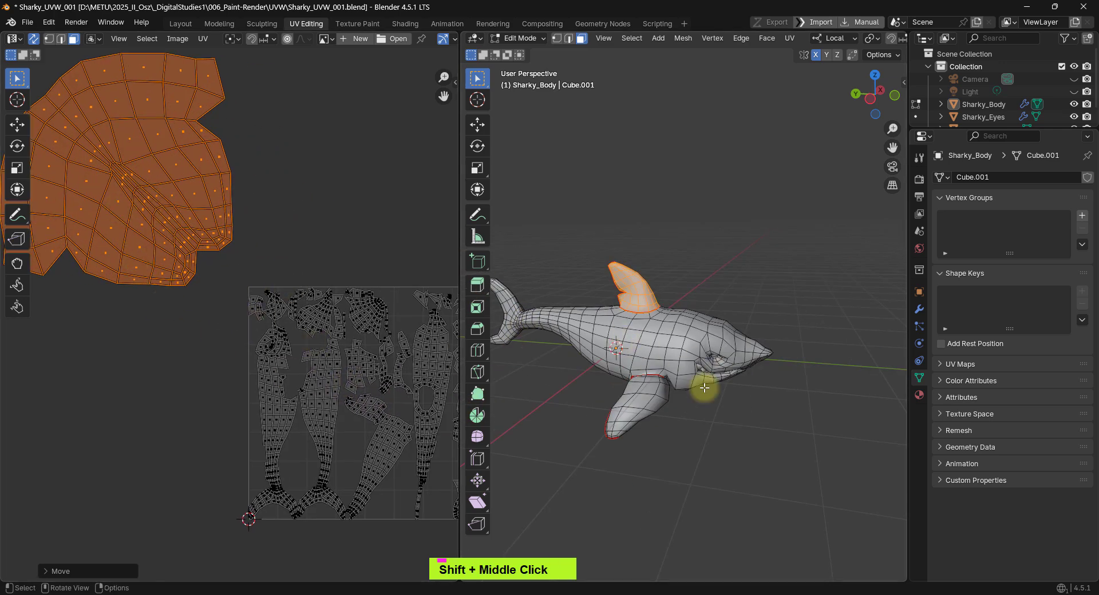
middle_click_drag(704, 387, 729, 441, "shift")
scroll(773, 397, "up", 2)
middle_click_drag(773, 398, 687, 391)
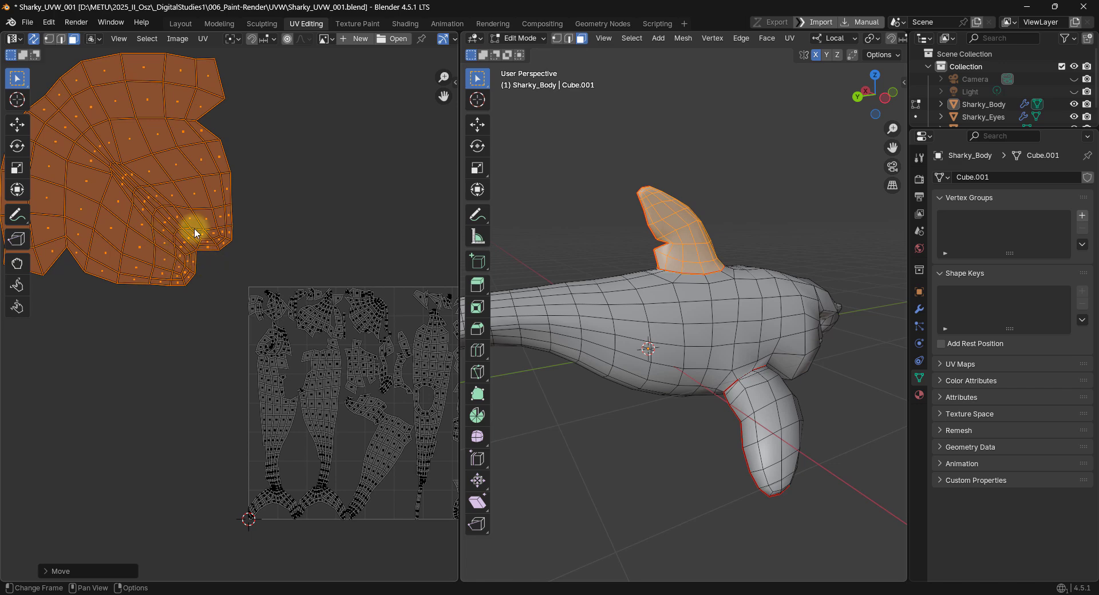
left_click(625, 533)
middle_click_drag(630, 469, 654, 452)
scroll(642, 427, "up", 2)
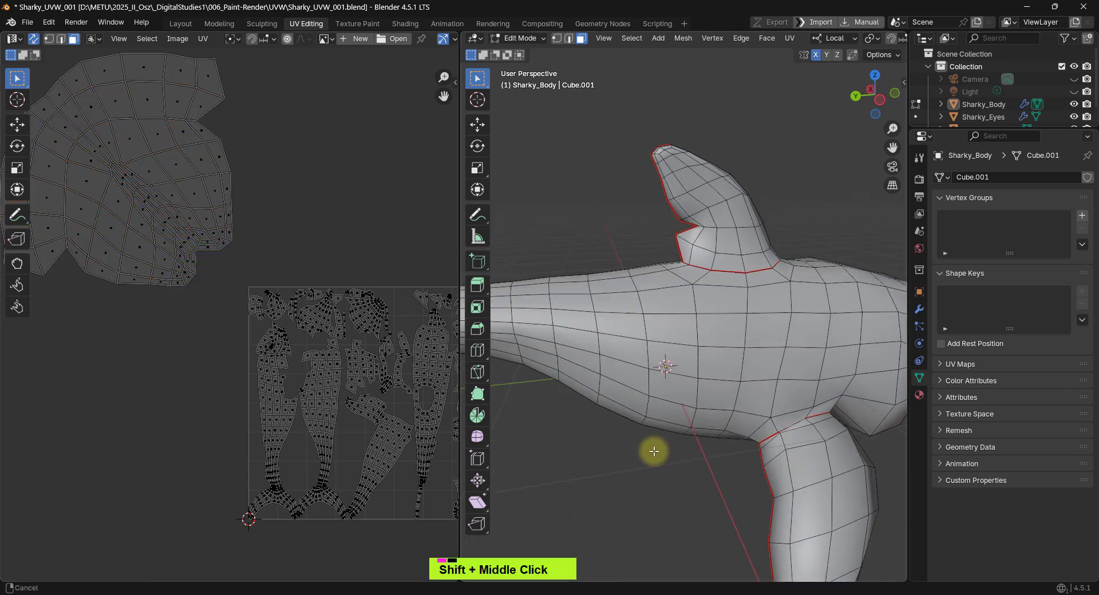
scroll(652, 451, "down", 2)
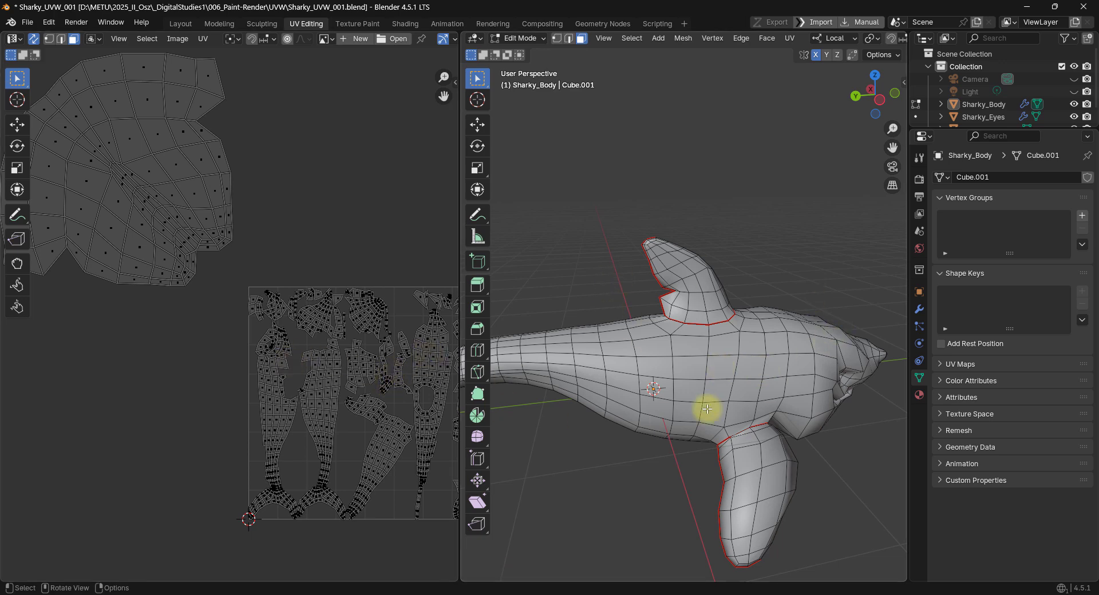
middle_click_drag(670, 413, 676, 418)
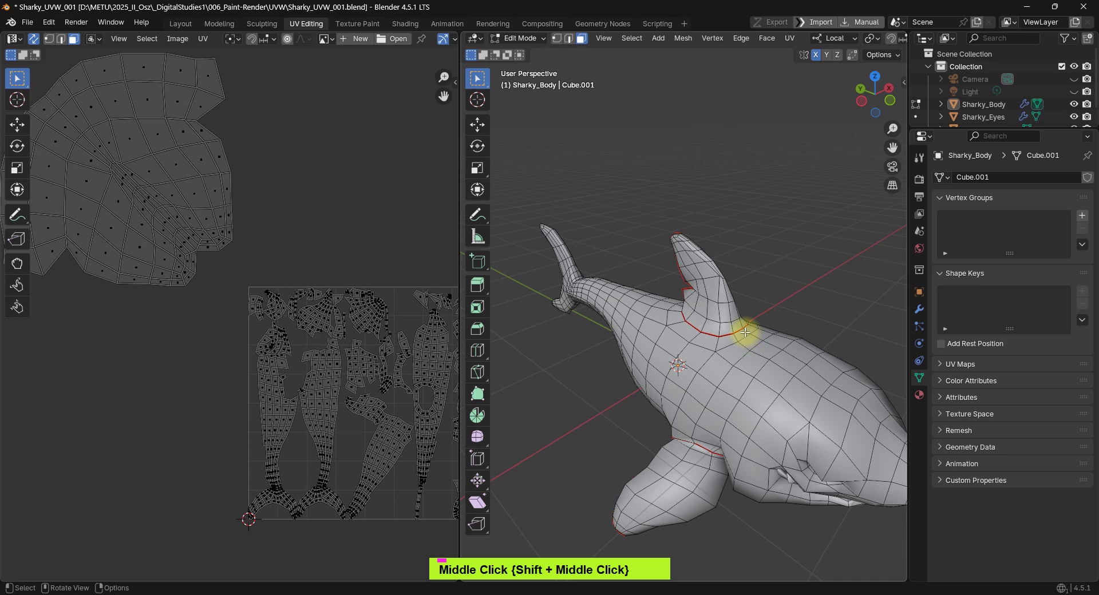
middle_click_drag(780, 359, 710, 458)
scroll(714, 373, "up", 2)
scroll(699, 496, "down", 4)
middle_click_drag(699, 495, 760, 429, "shift")
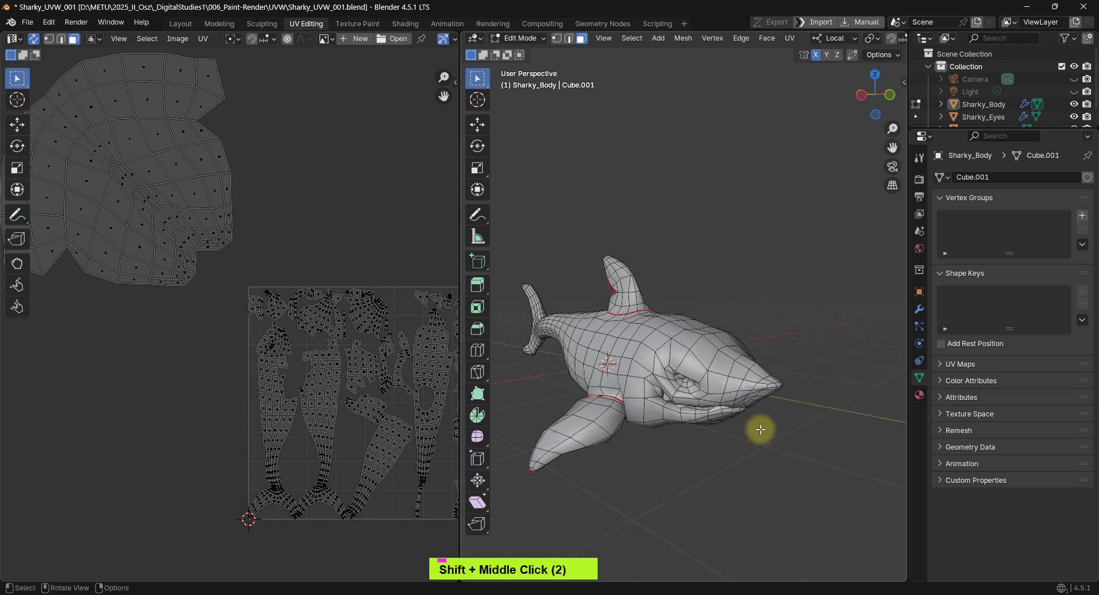
middle_click_drag(577, 313, 711, 420)
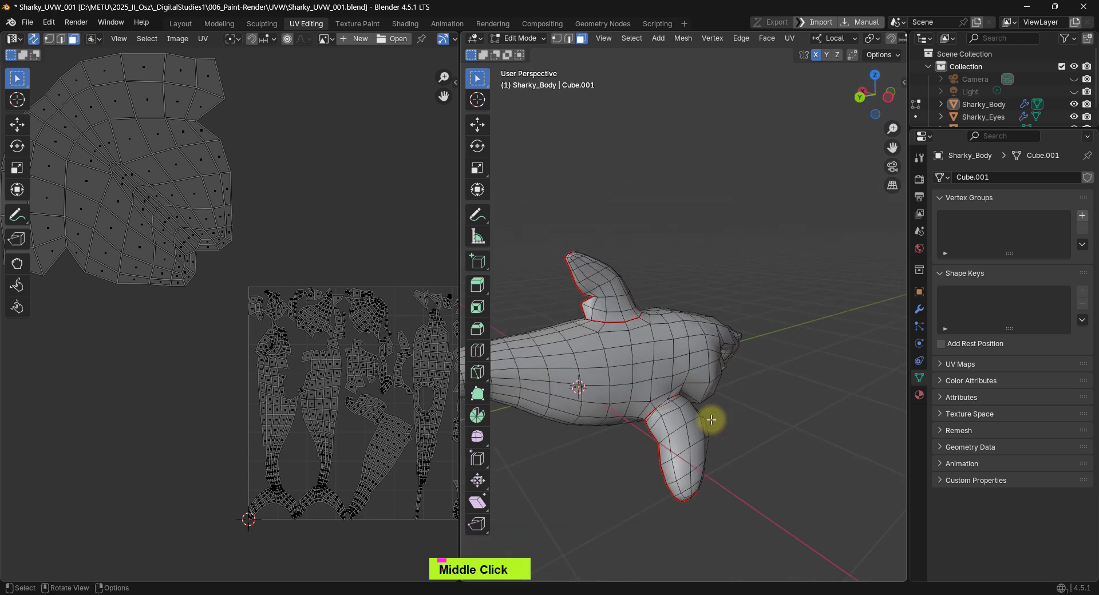
middle_click_drag(698, 462, 645, 306)
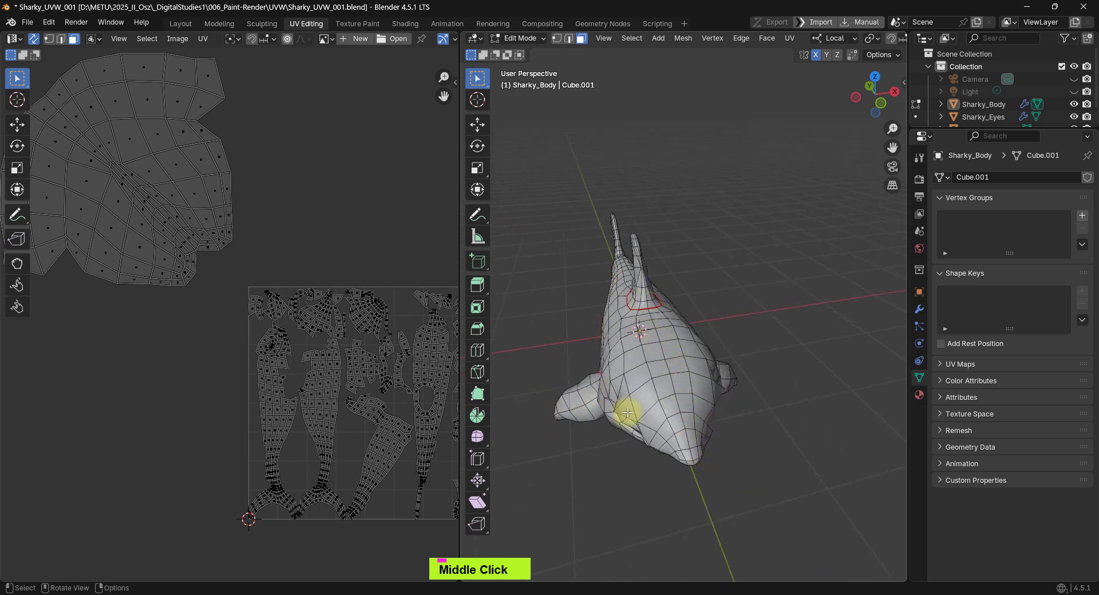
Step: In edge select mode, select the edge path from the snout tip along the upper jaw's underside to the mouth opening
middle_click_drag(628, 412, 657, 282)
scroll(770, 217, "up", 4)
scroll(717, 216, "up", 3)
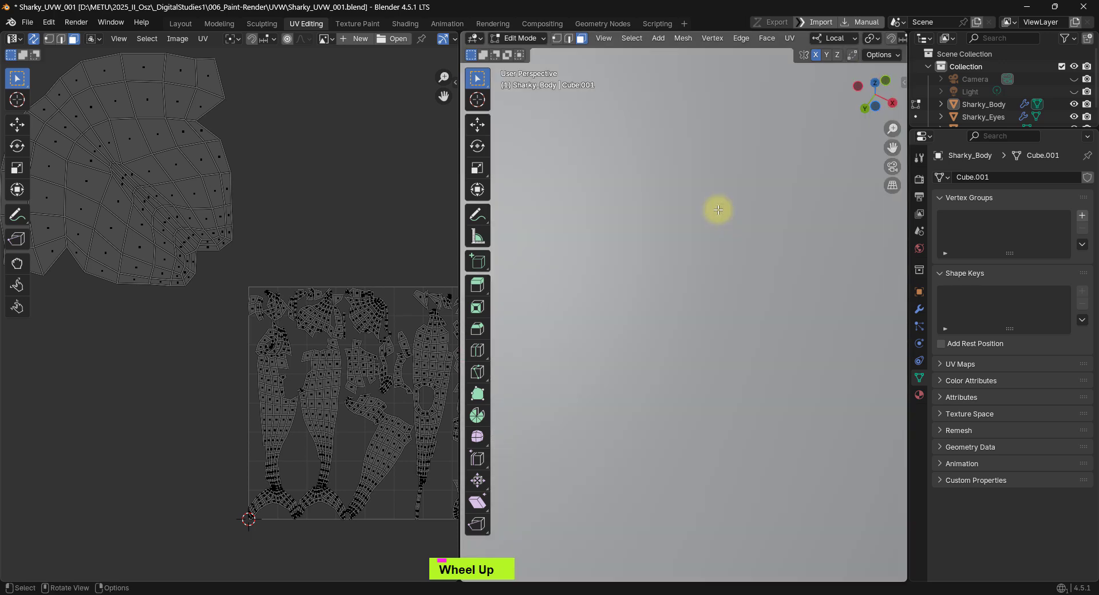
scroll(716, 208, "down", 4)
middle_click_drag(716, 208, 698, 298)
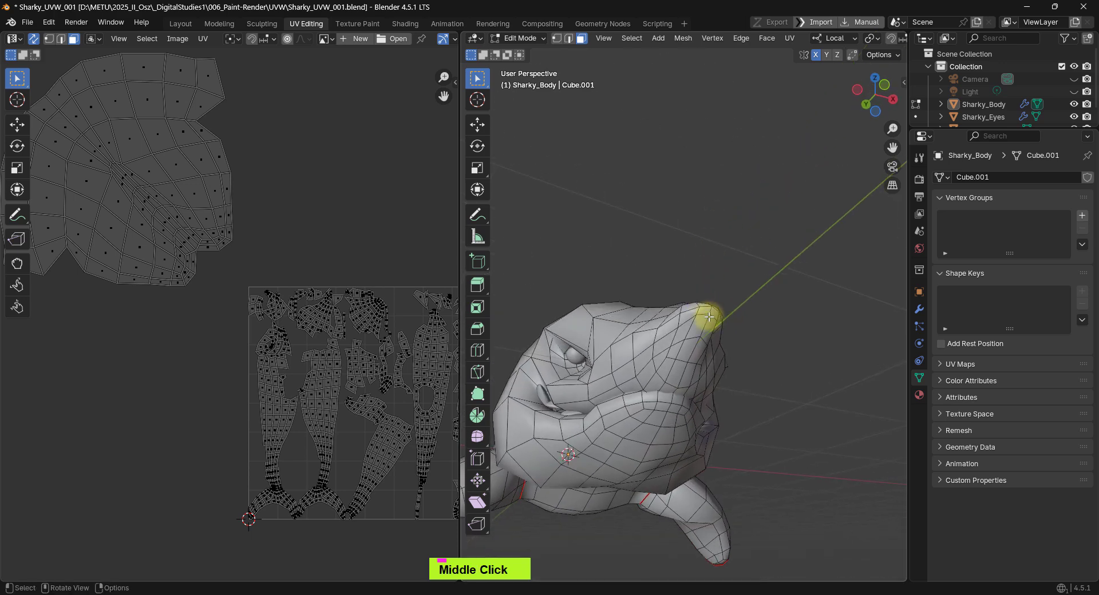
key("2")
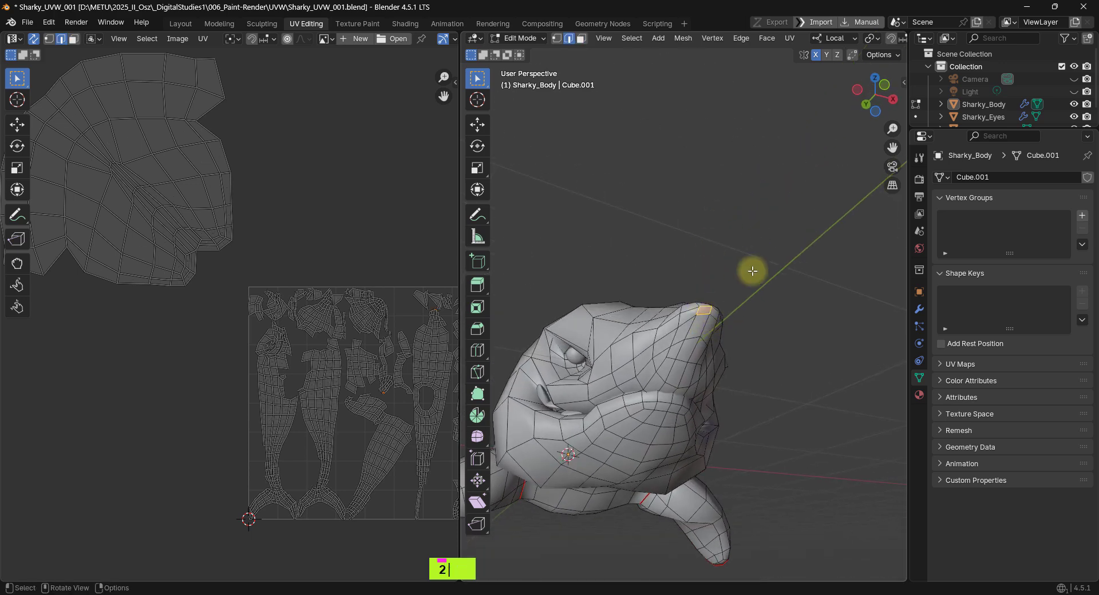
left_click(681, 384, "ctrl")
middle_click_drag(681, 383, 741, 270)
scroll(740, 269, "up", 3)
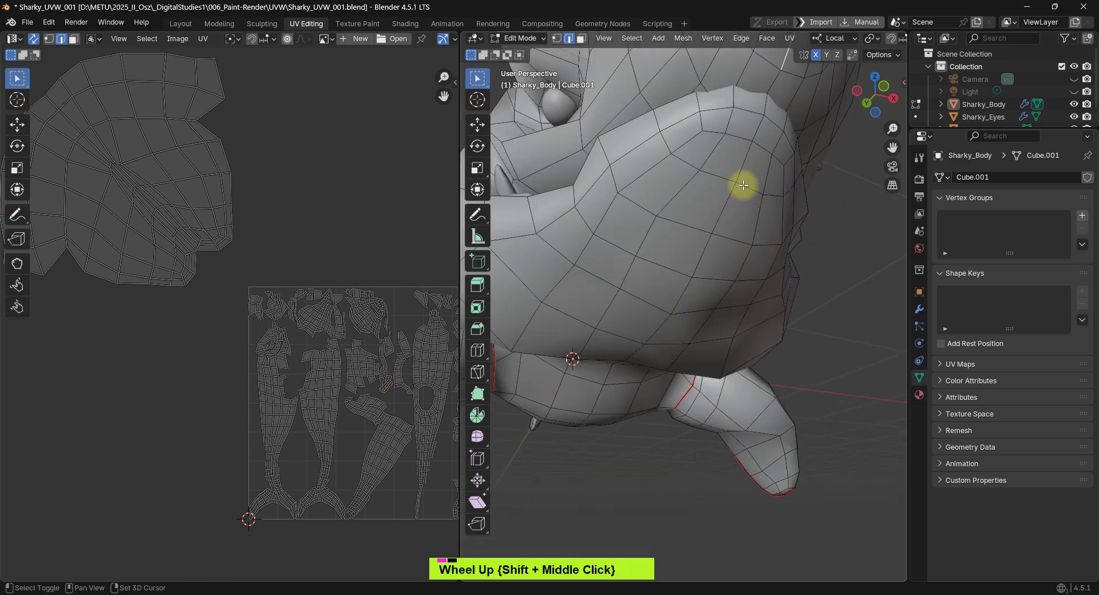
middle_click_drag(743, 184, 739, 220, "shift")
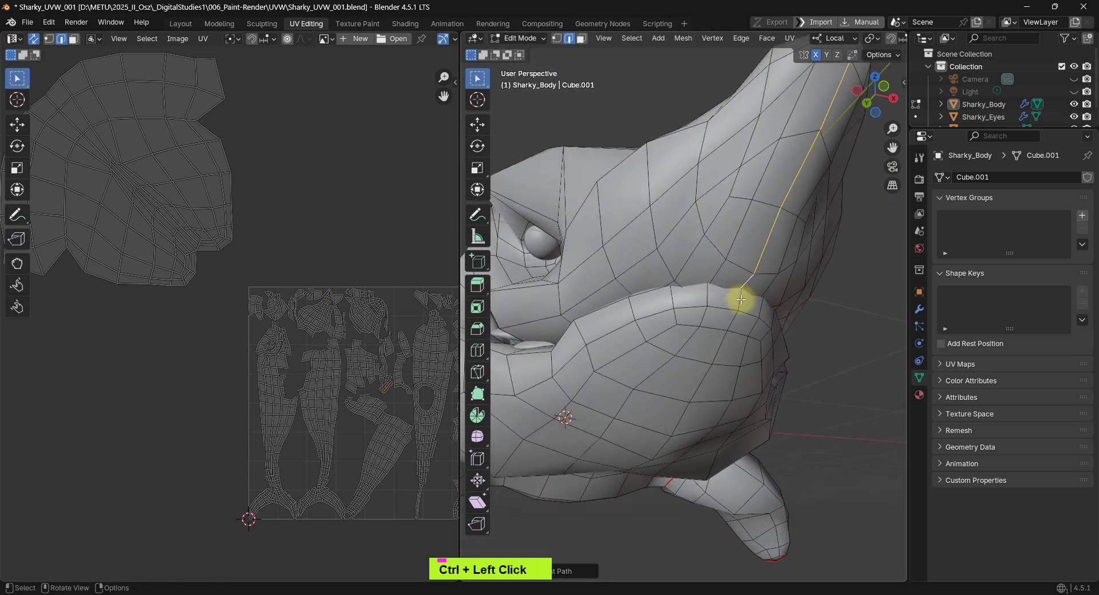
Step: Undo the last path selection at the mouth and look at the body's Multires modifier settings
middle_click_drag(740, 301, 994, 294)
key("ctrl+z")
left_click(920, 311)
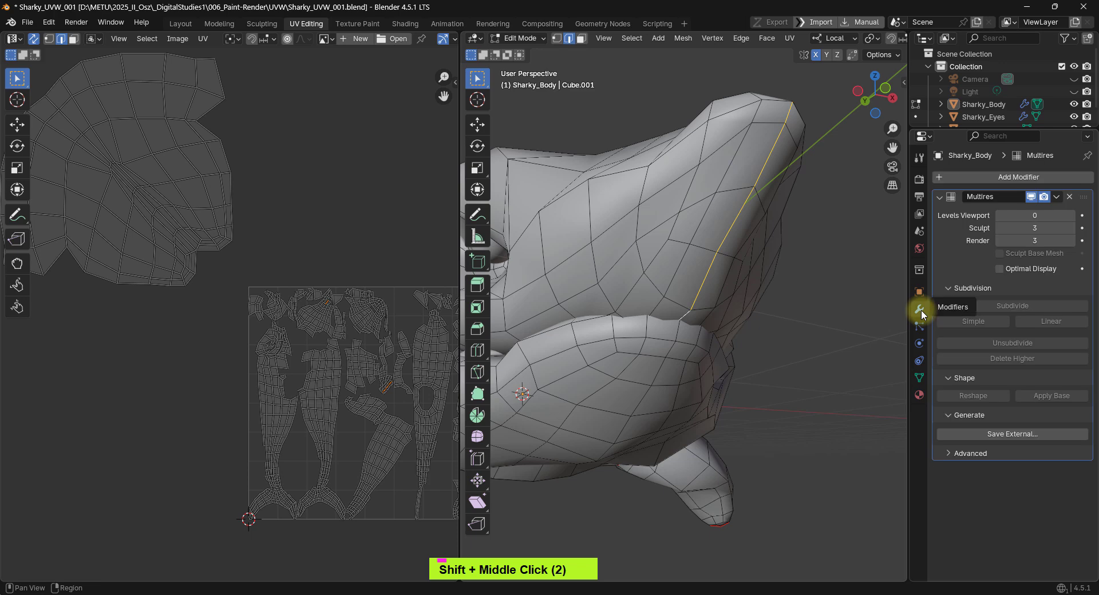
scroll(744, 314, "down", 3, "shift")
mouse_move(761, 314)
middle_mouse_down()
mouse_move(768, 306)
mouse_move(751, 309)
middle_mouse_up()
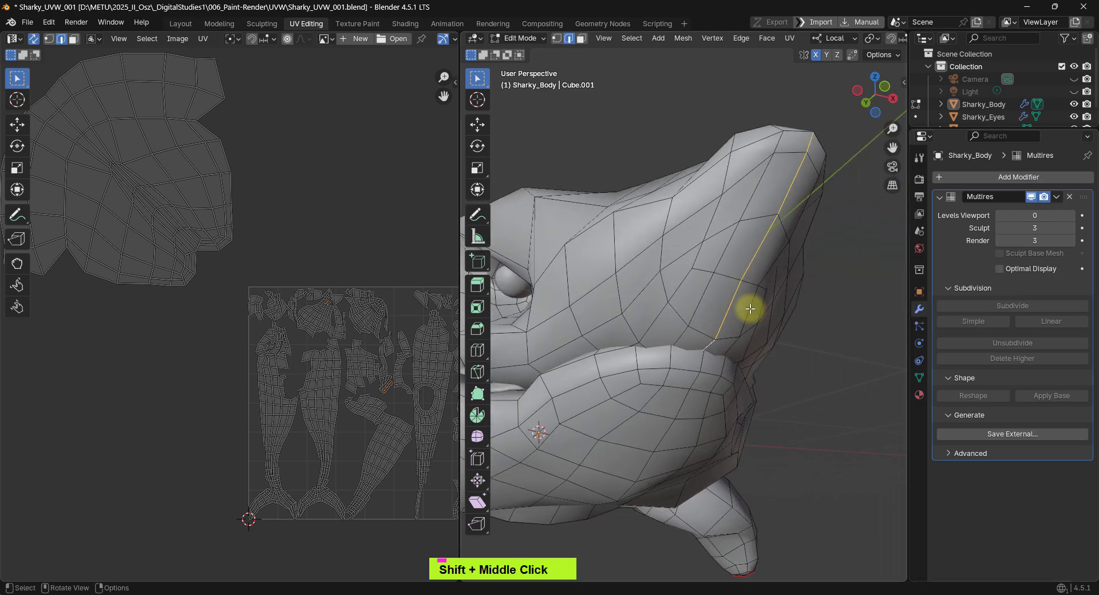
Step: Try to extend the edge path from the upper jaw directly across the mouth onto the lower jaw
left_click(703, 367, "ctrl")
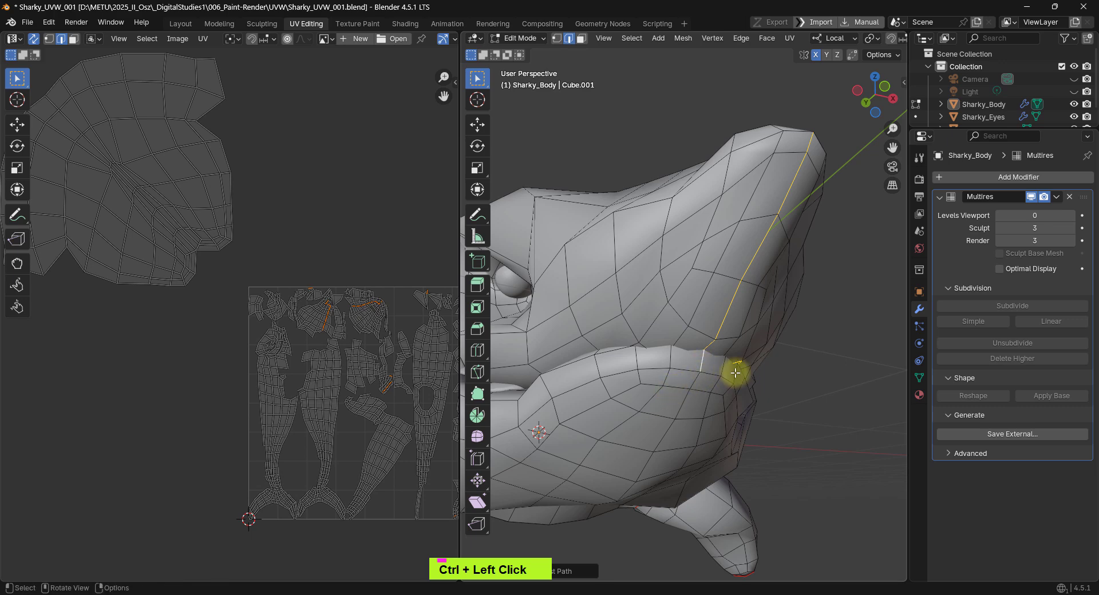
middle_click_drag(710, 381, 737, 307)
key("ctrl+z")
Step: Turn on X-ray and extend the edge path along the centre of the mouth's interior towards its back
key("alt+z")
scroll(754, 324, "down", 1, "ctrl")
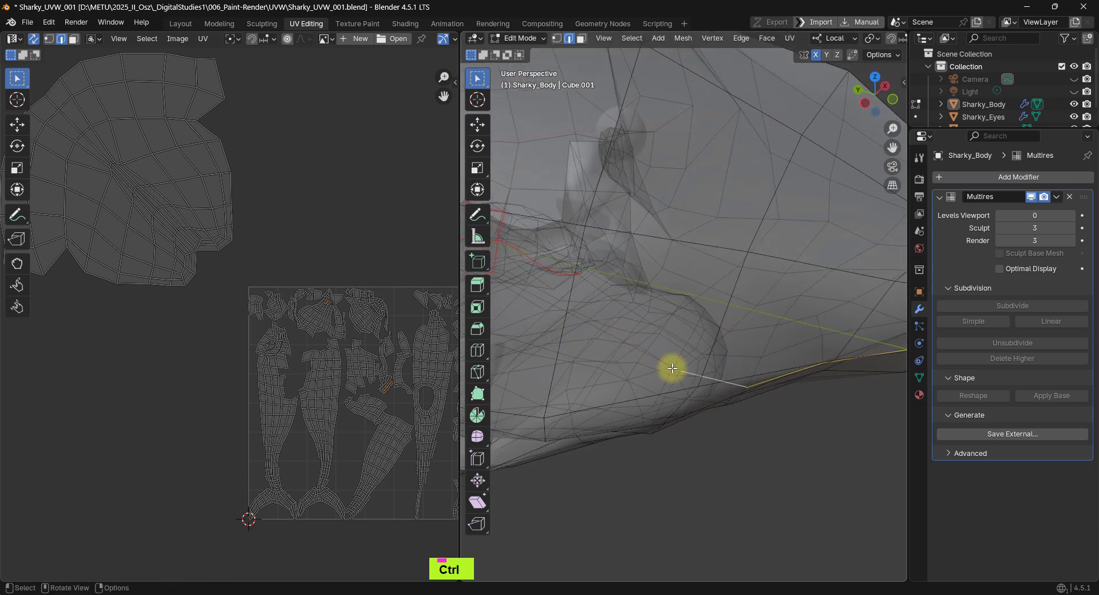
left_click(610, 335, "ctrl")
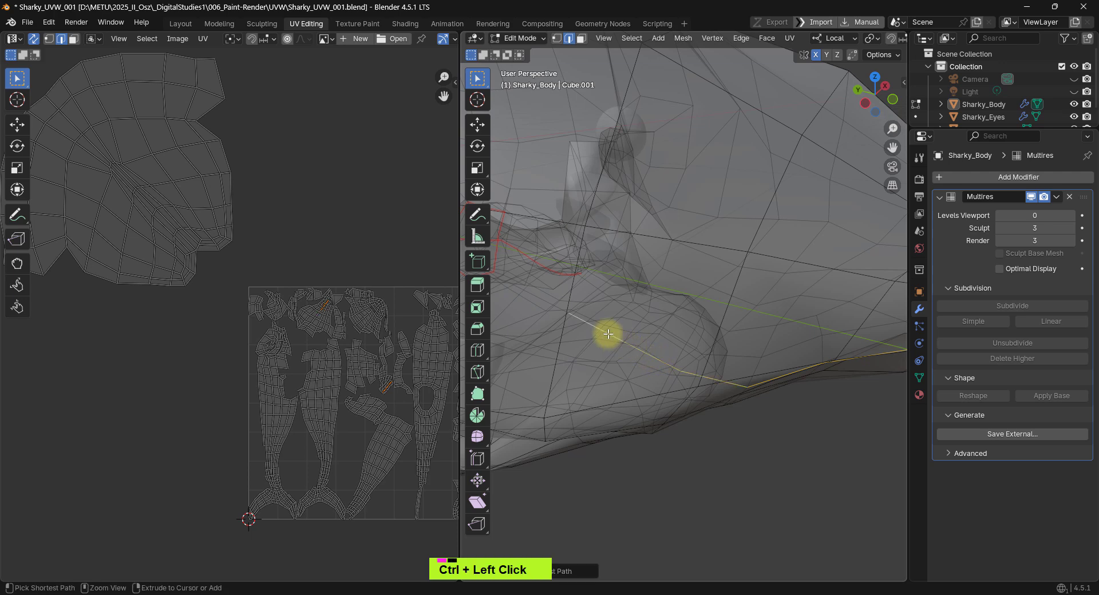
middle_click_drag(610, 334, 628, 359, "shift")
left_click(602, 303, "ctrl")
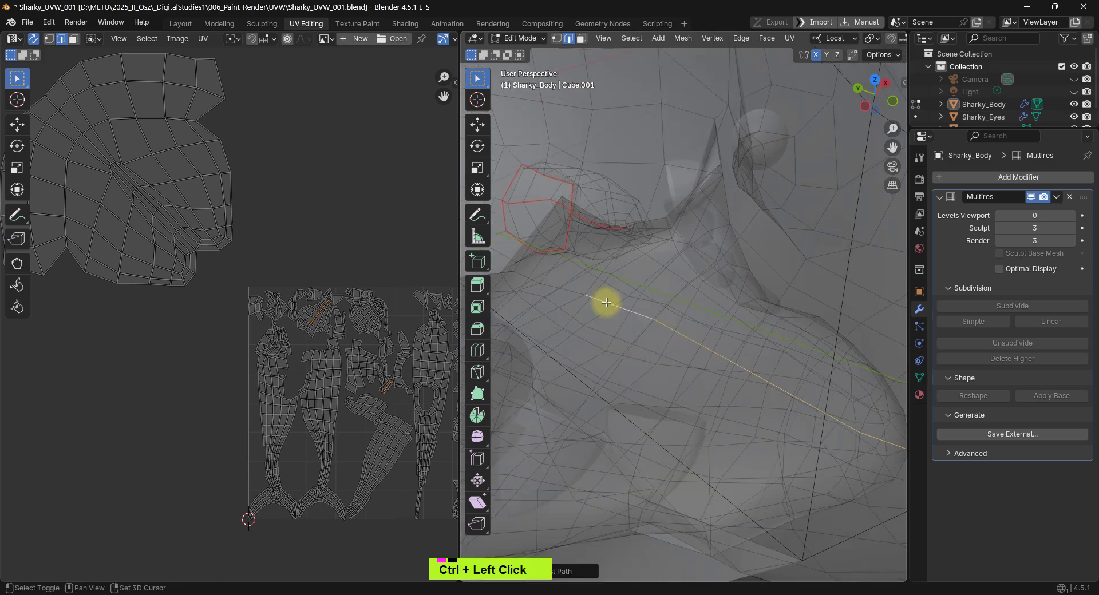
middle_click_drag(602, 303, 645, 377, "shift")
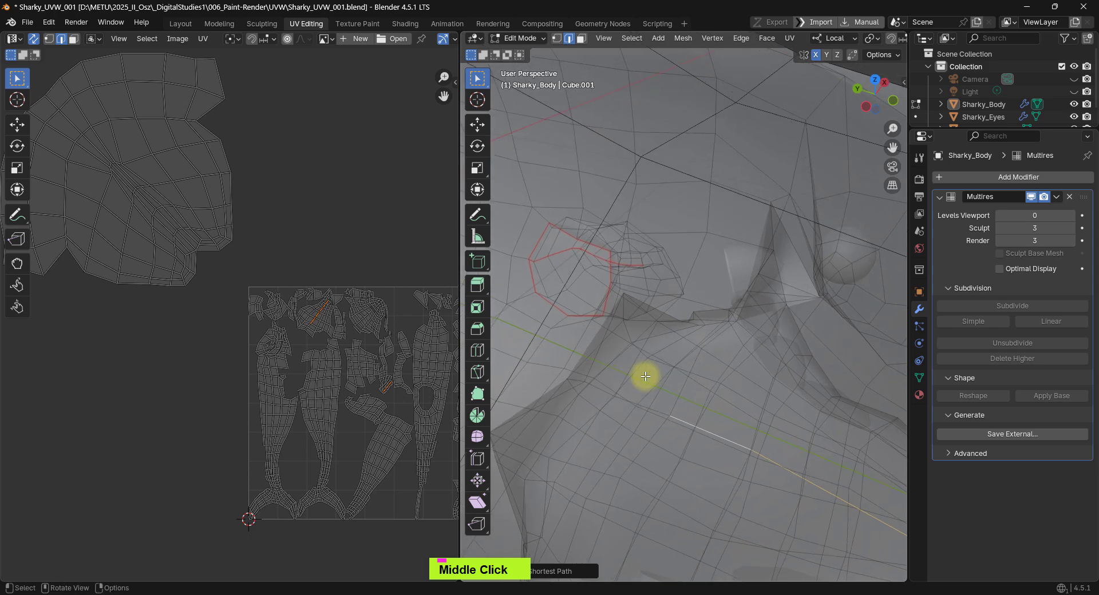
left_click(595, 390, "ctrl")
Step: Turn off X-ray and continue the edge path from inside the mouth to the front of the lower jaw
scroll(689, 441, "down", 5)
middle_click_drag(689, 442, 643, 309)
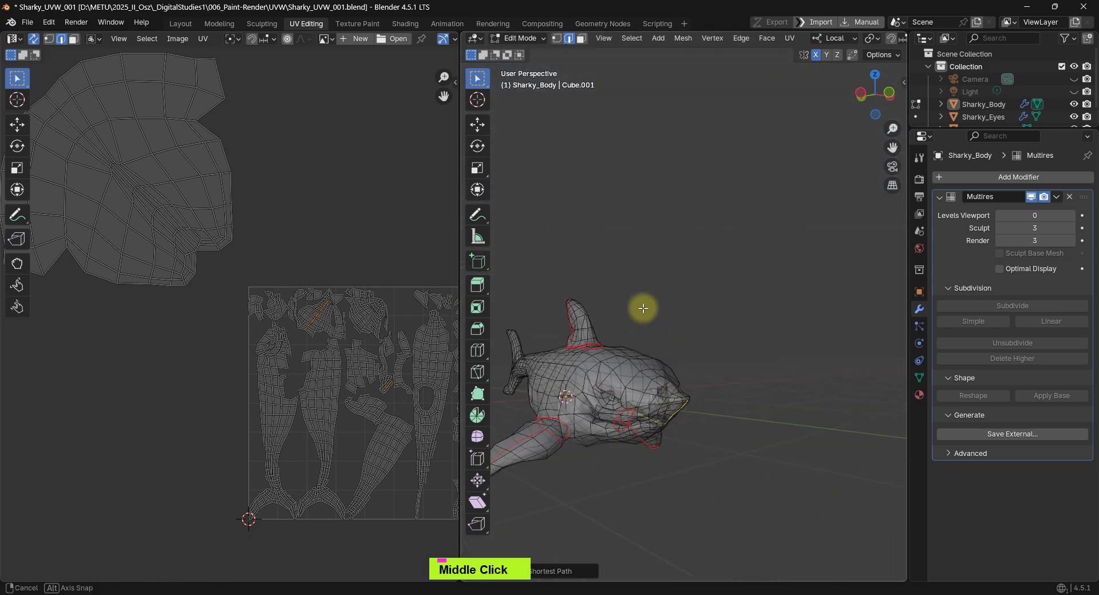
scroll(662, 410, "up", 6)
key("alt+z")
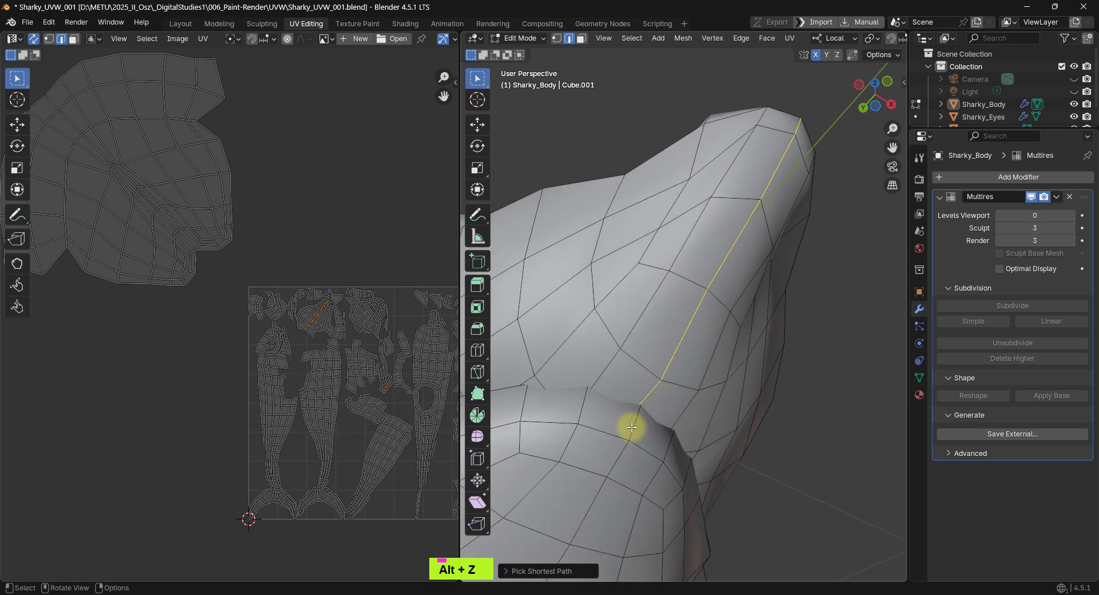
left_click(630, 427, "ctrl")
Step: Check the path inside the mouth with X-ray, then extend it along the centre of the chin and belly towards the tail
scroll(632, 427, "down", 5)
middle_click_drag(632, 427, 680, 503)
key("alt+z")
scroll(658, 447, "up", 2)
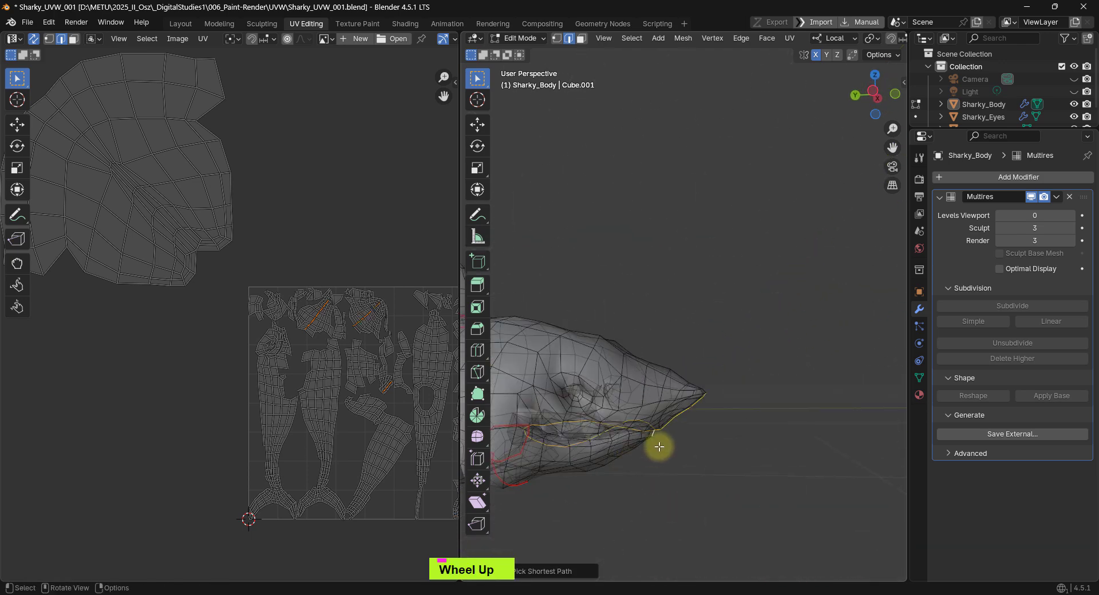
middle_click_drag(714, 463, 745, 187)
key("alt+z")
left_click(726, 234, "ctrl")
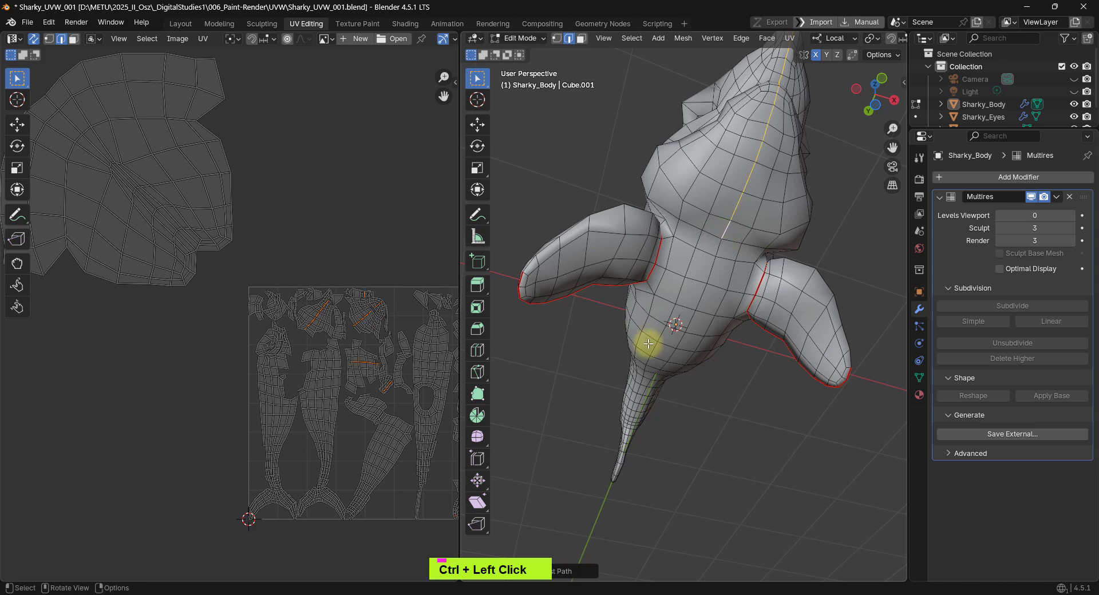
middle_click_drag(645, 341, 687, 314)
left_click(587, 391, "ctrl")
Step: Extend the edge path from the rear belly along the underside of the tail to the tip of the lower tail fin lobe
middle_click_drag(587, 391, 682, 417, "shift")
scroll(638, 365, "up", 3)
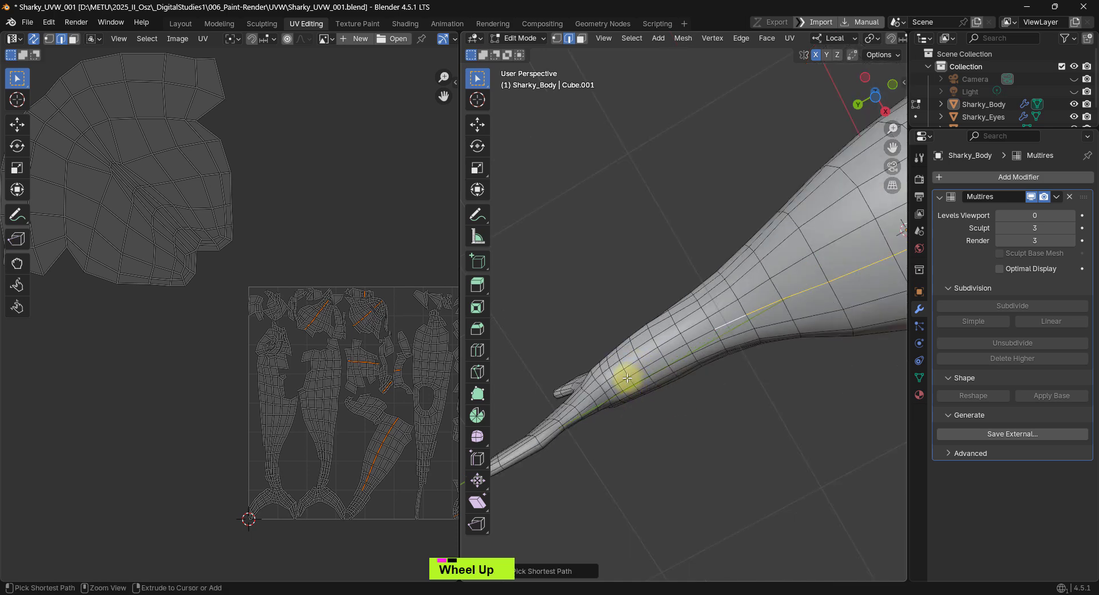
scroll(624, 381, "down", 3)
middle_click_drag(621, 385, 650, 411)
scroll(651, 410, "up", 2)
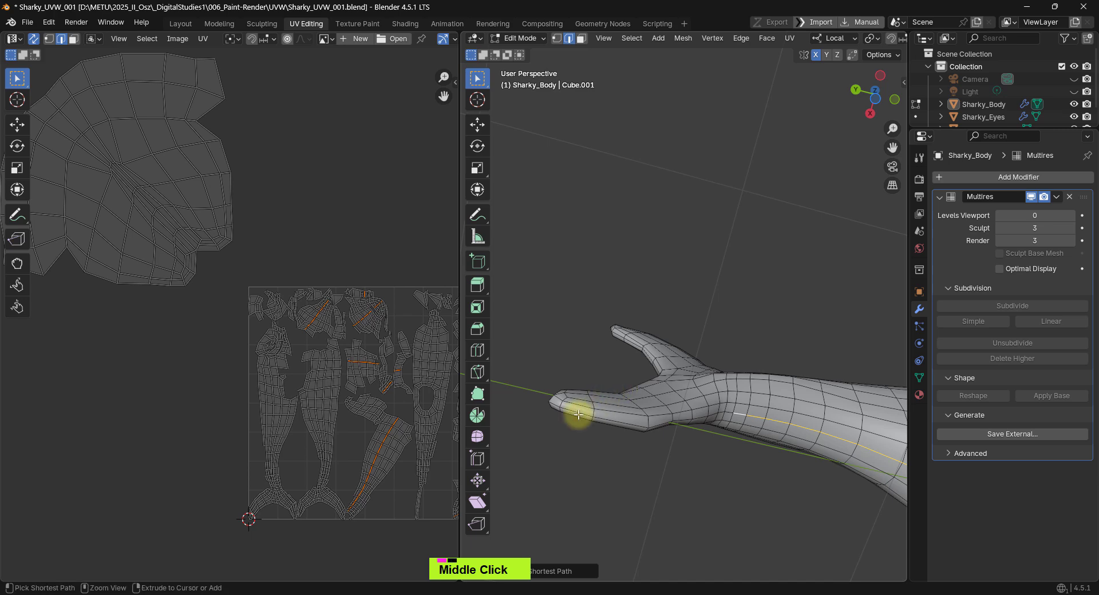
left_click(576, 411, "ctrl")
Step: Continue the edge path around the lobe tip and along the tail fin's rear edge to the fork between the lobes
middle_click_drag(571, 407, 643, 378)
scroll(681, 312, "down", 3)
middle_click_drag(681, 312, 653, 387)
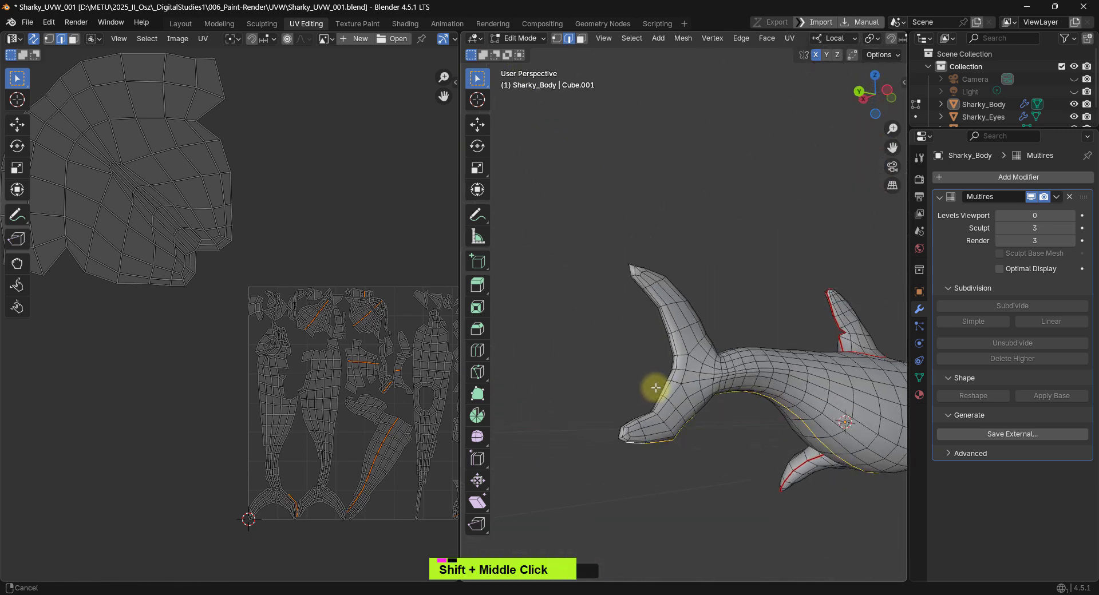
scroll(658, 387, "up", 4)
middle_click_drag(680, 349, 652, 374)
scroll(716, 366, "up", 5)
scroll(724, 376, "down", 4)
left_click(658, 378, "ctrl")
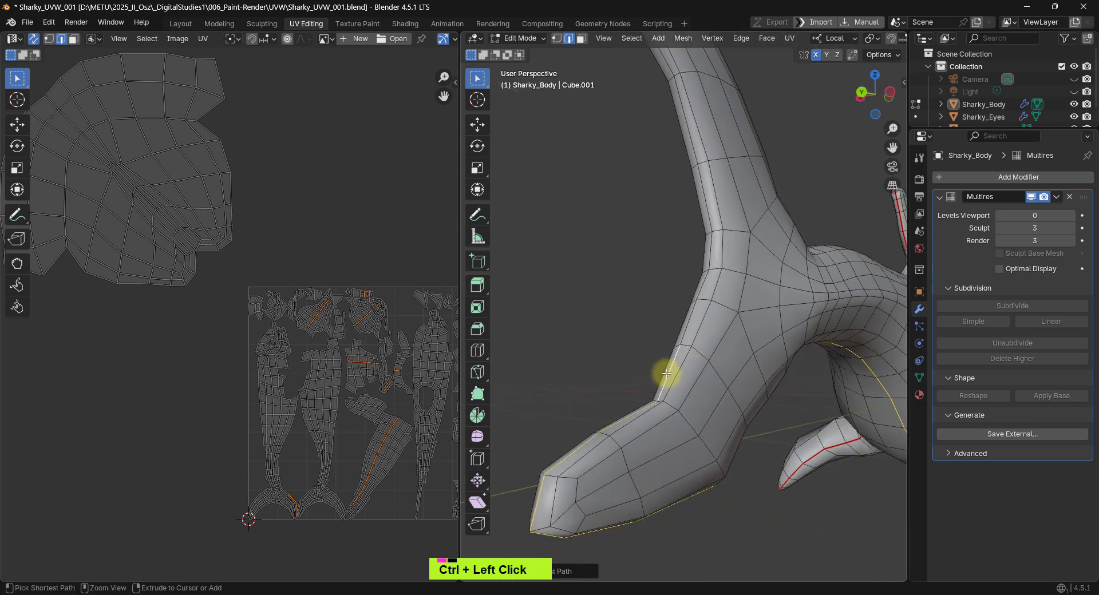
left_click(711, 252, "ctrl")
middle_click_drag(711, 248, 692, 326, "shift")
left_click(747, 159, "ctrl")
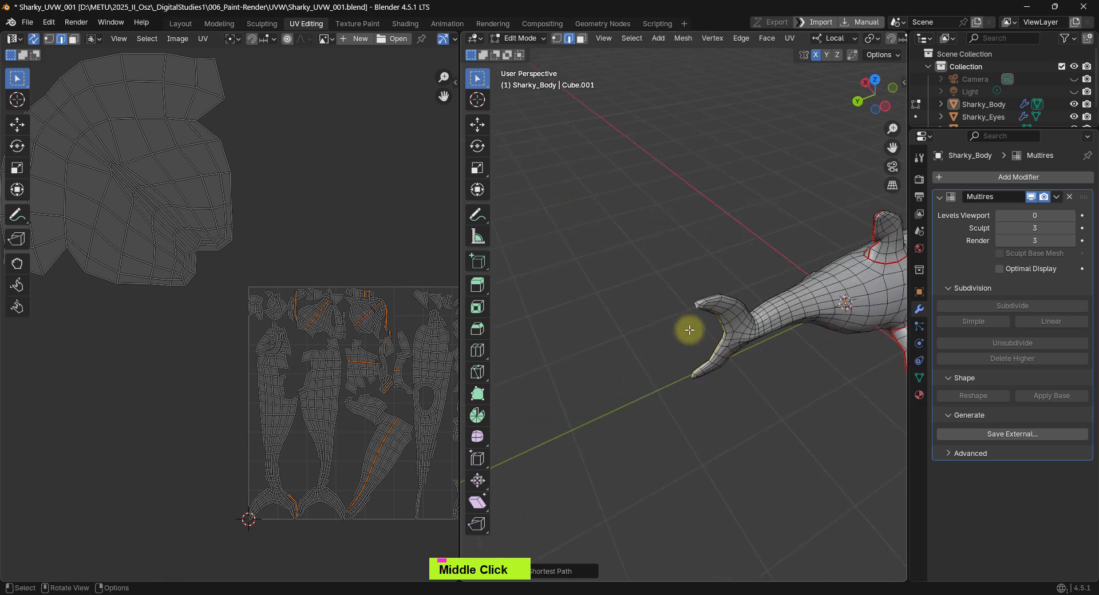
Step: Mark the selected edge path from the snout through the mouth and belly to the tail fin as a seam
scroll(692, 326, "up", 3)
middle_click_drag(765, 214, 729, 231, "shift")
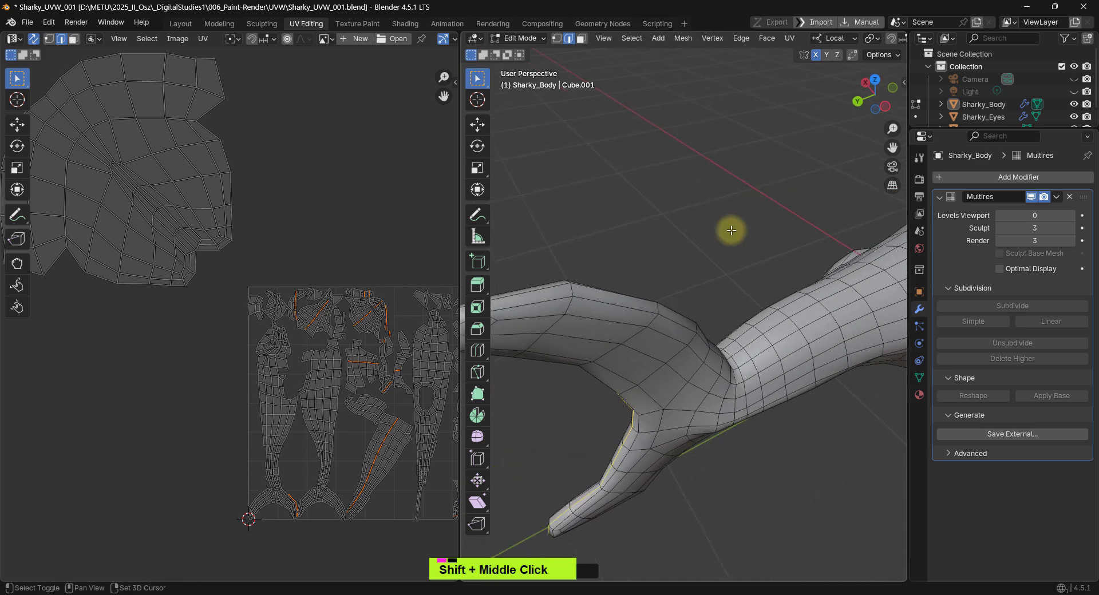
scroll(738, 257, "down", 3)
middle_click_drag(744, 285, 745, 260)
mouse_move(745, 260)
middle_mouse_down("shift")
mouse_move(704, 286)
mouse_move(645, 243)
mouse_move(692, 283)
mouse_move(675, 269)
mouse_move(802, 263)
mouse_move(742, 273)
middle_mouse_up("shift")
scroll(704, 286, "down", 2)
scroll(691, 283, "up", 3)
scroll(742, 272, "up", 3)
key("u")
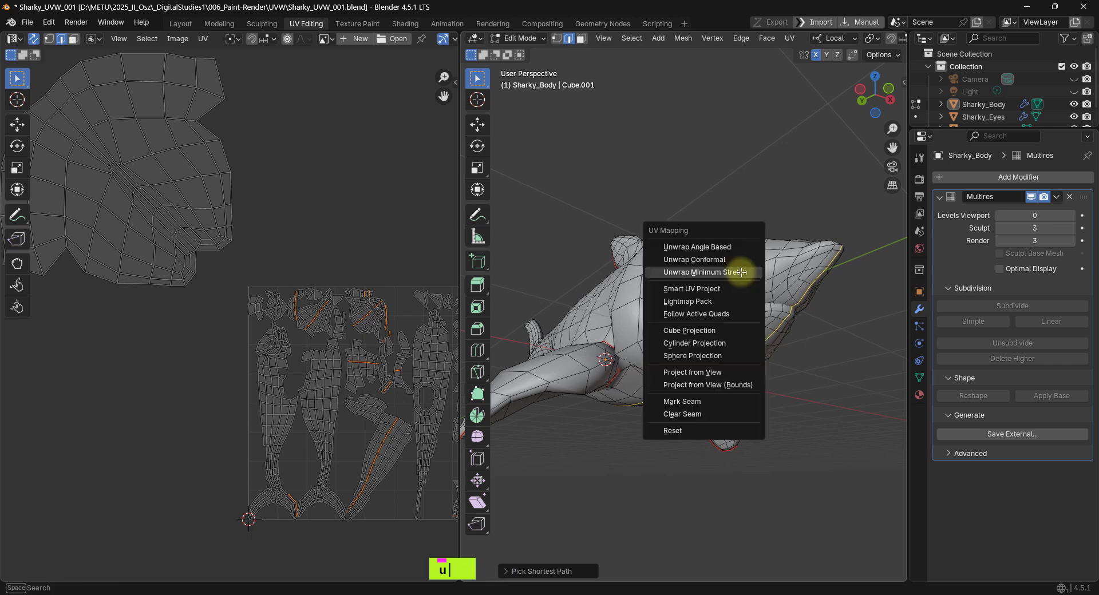
left_click(733, 401)
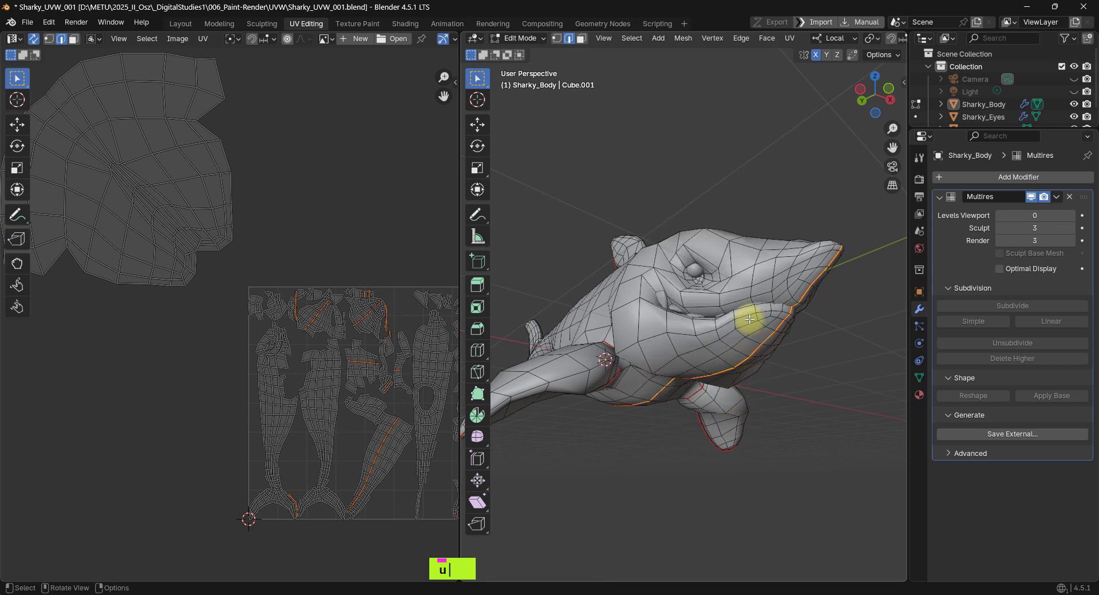
scroll(739, 321, "down", 2)
middle_click_drag(724, 326, 508, 350)
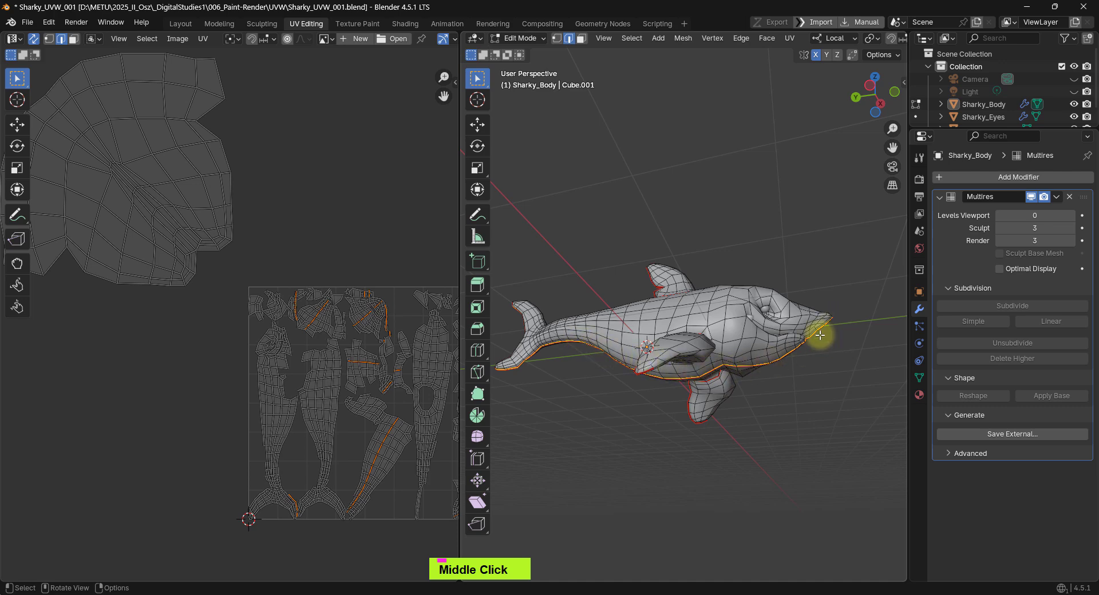
middle_click_drag(711, 316, 793, 450)
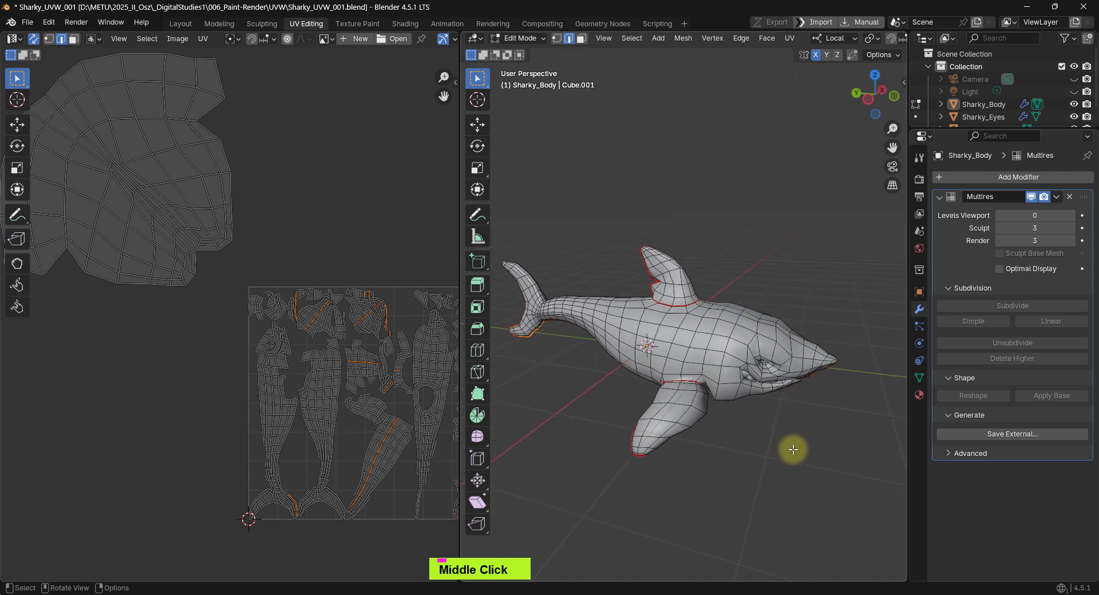
Step: Select all faces of the shark body and unwrap them with the Minimum Stretch method
key("3")
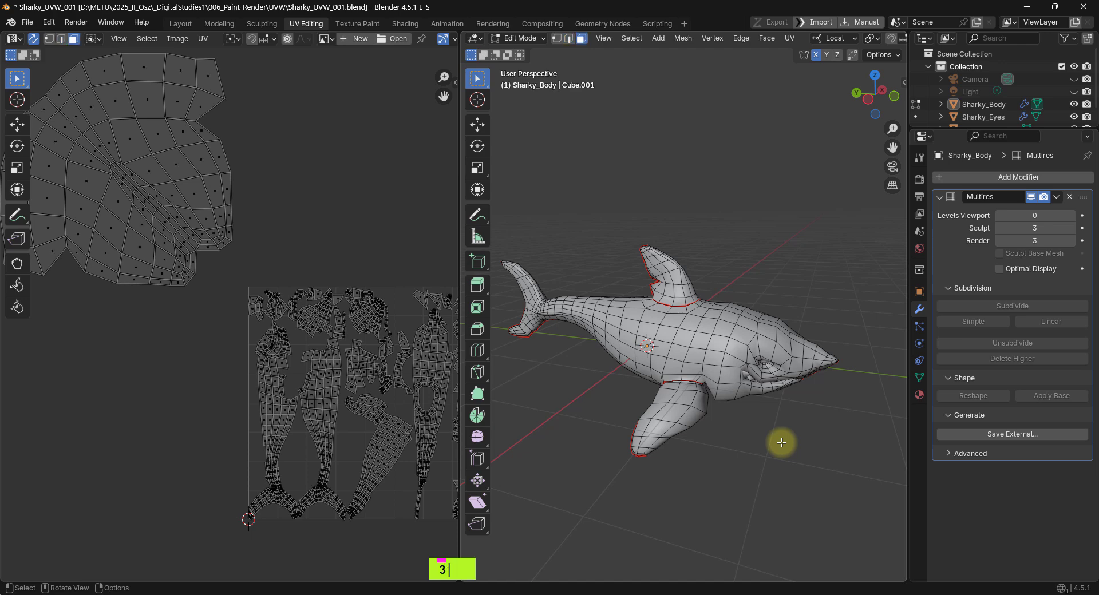
key("a")
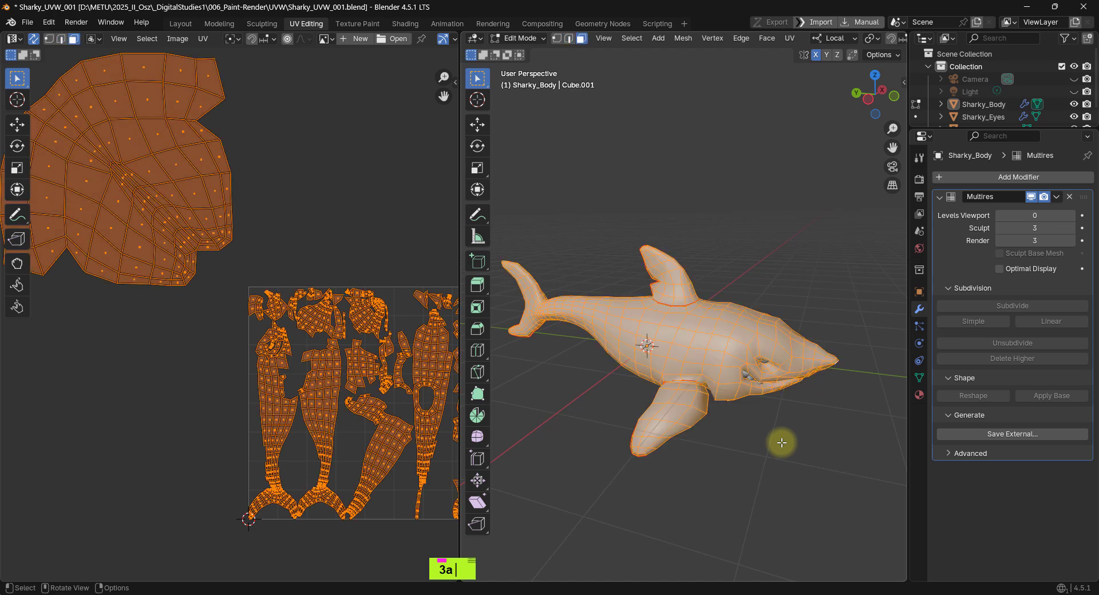
key("u")
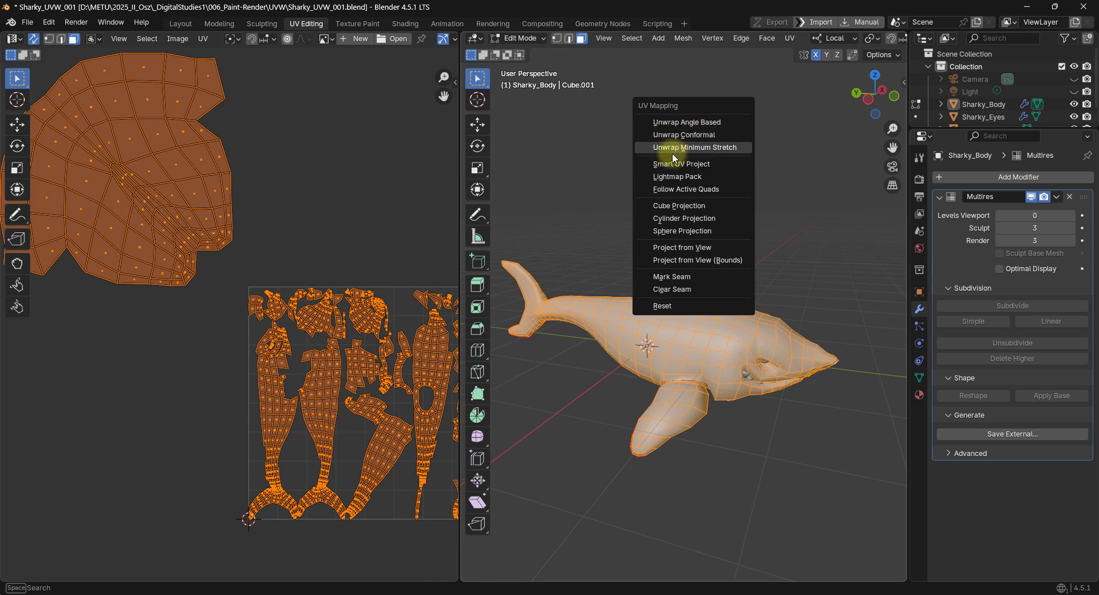
left_click(714, 152)
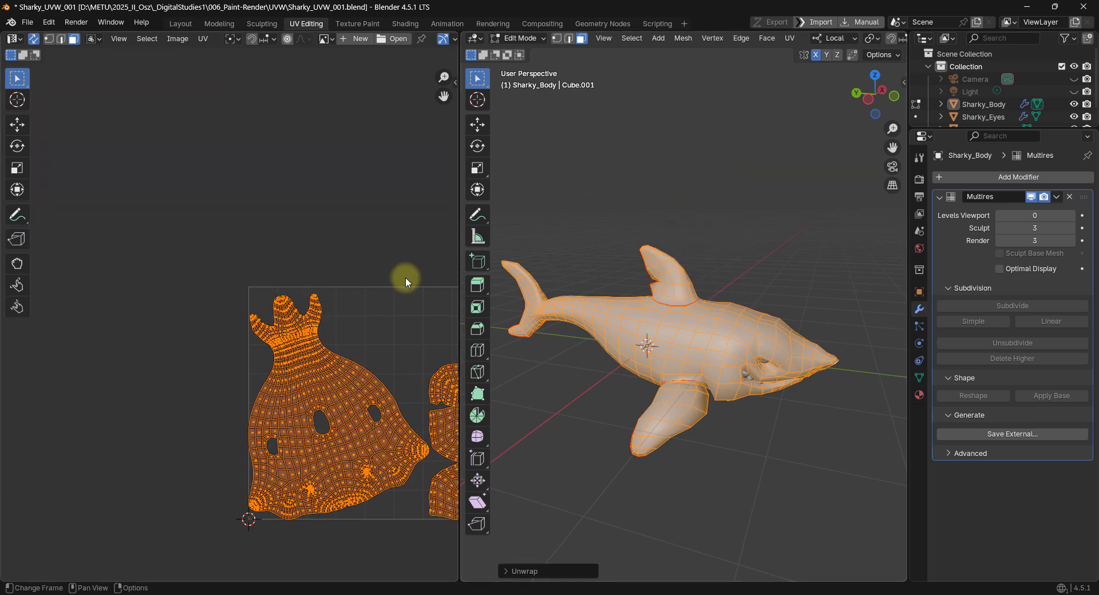
Step: Examine the newly unwrapped body, dorsal fin and flipper islands and compare them with the seams on the shark's head and belly
middle_click_drag(375, 321, 360, 216, "shift")
left_click(376, 212)
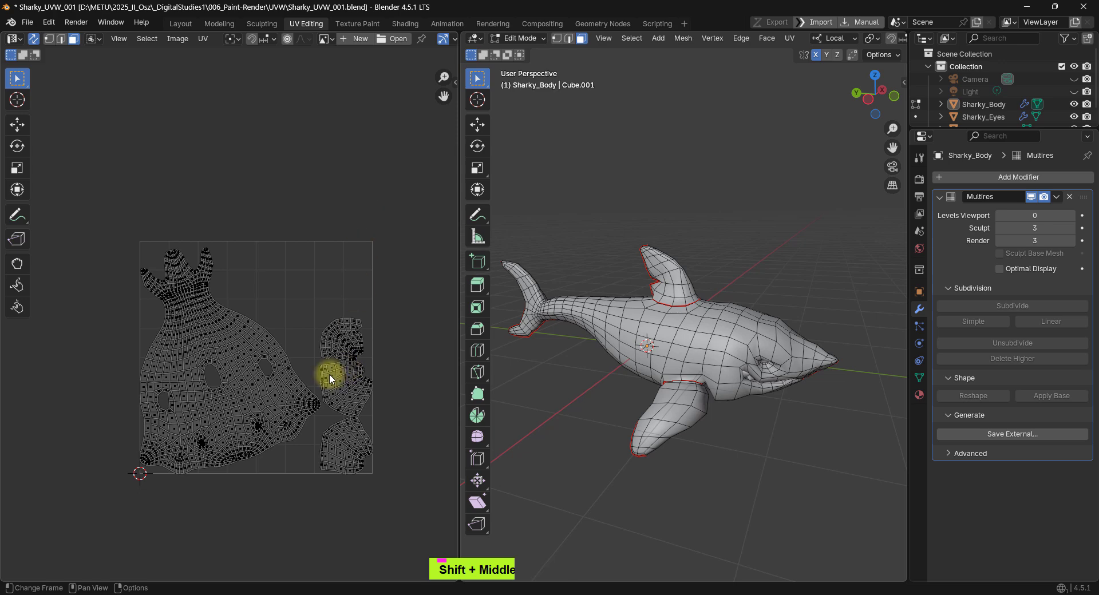
scroll(329, 375, "up", 1)
middle_click_drag(329, 374, 317, 337, "shift")
scroll(317, 337, "up", 1)
scroll(317, 336, "down", 1)
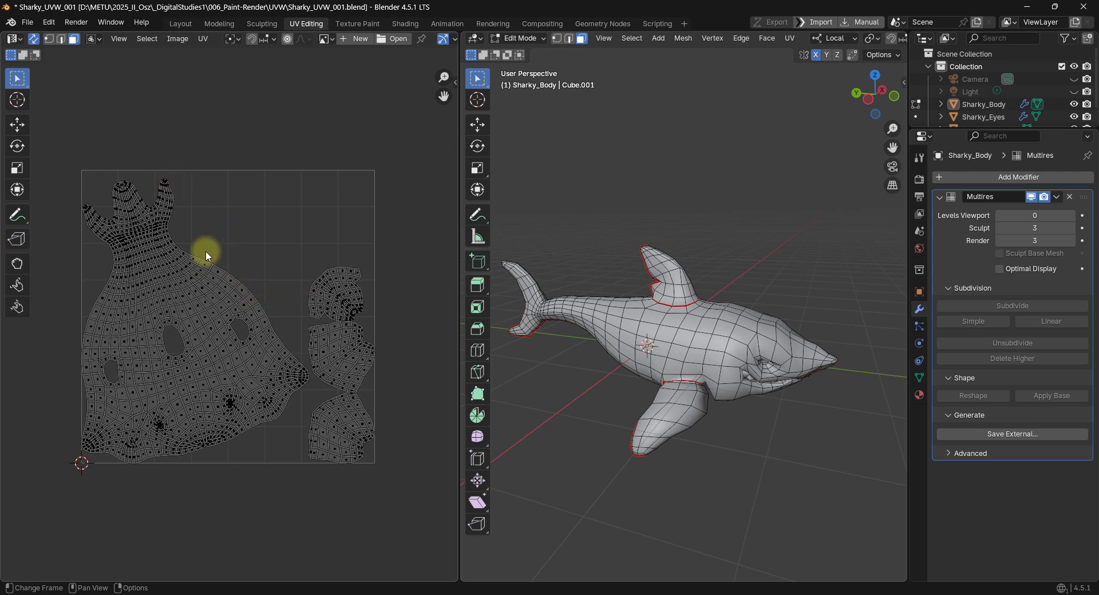
middle_click_drag(290, 248, 292, 242, "shift")
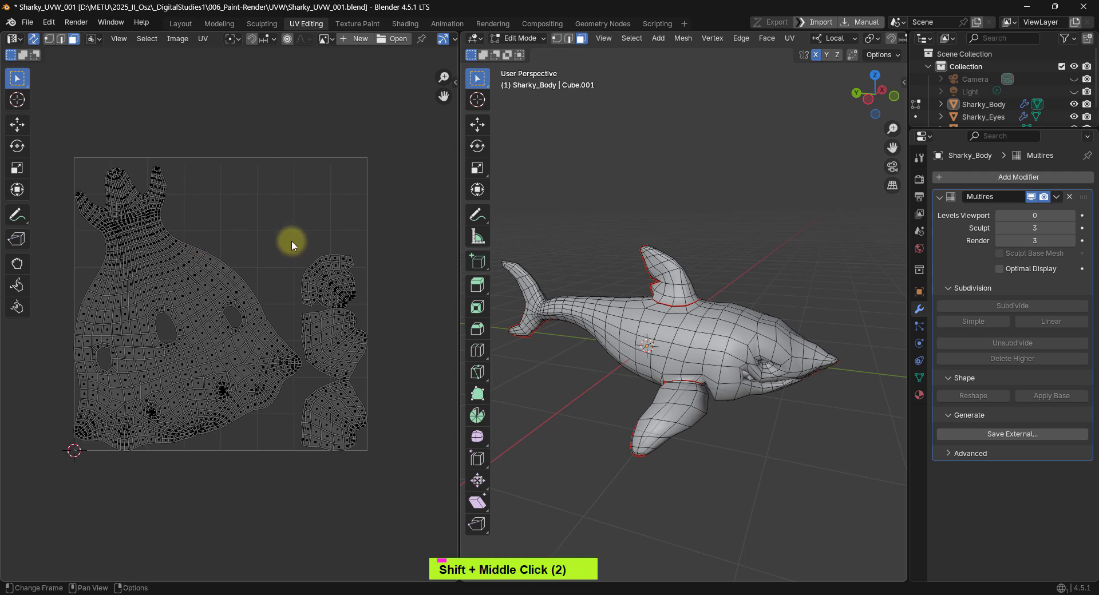
middle_click_drag(775, 308, 730, 290)
scroll(697, 282, "up", 3)
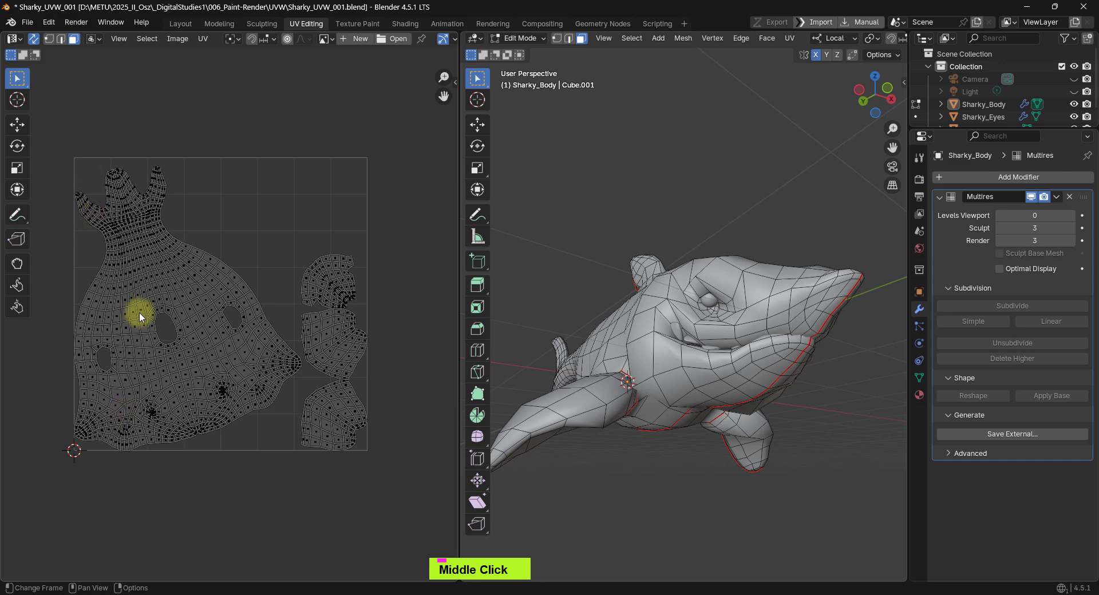
middle_click_drag(326, 290, 318, 302, "shift")
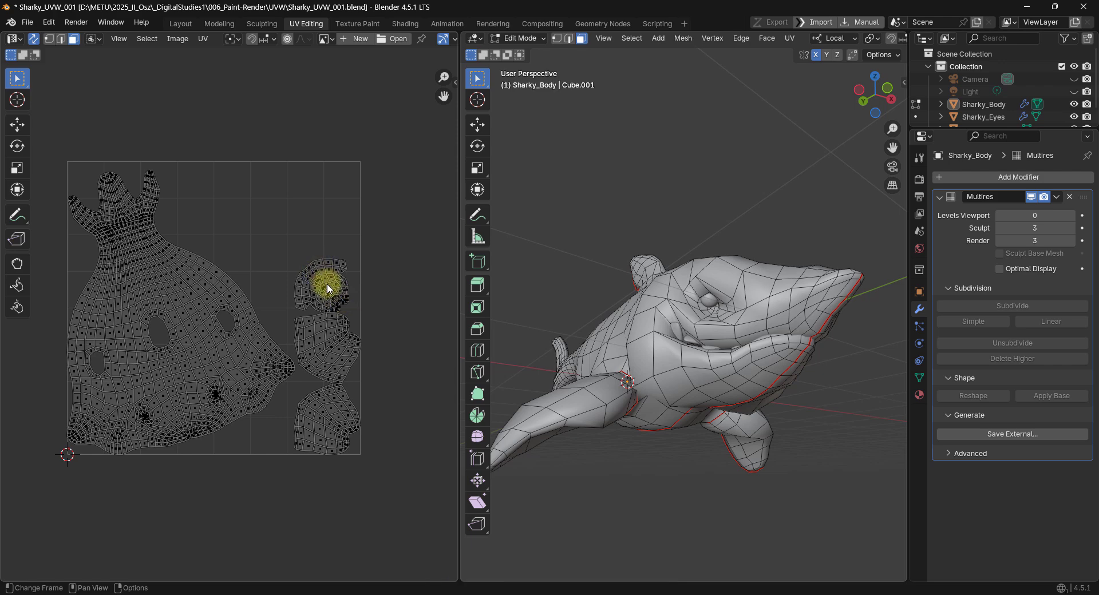
Step: Move the dorsal fin island to the UV square's upper right corner and rotate it 40 degrees so it stands symmetrically
key("l")
key("g")
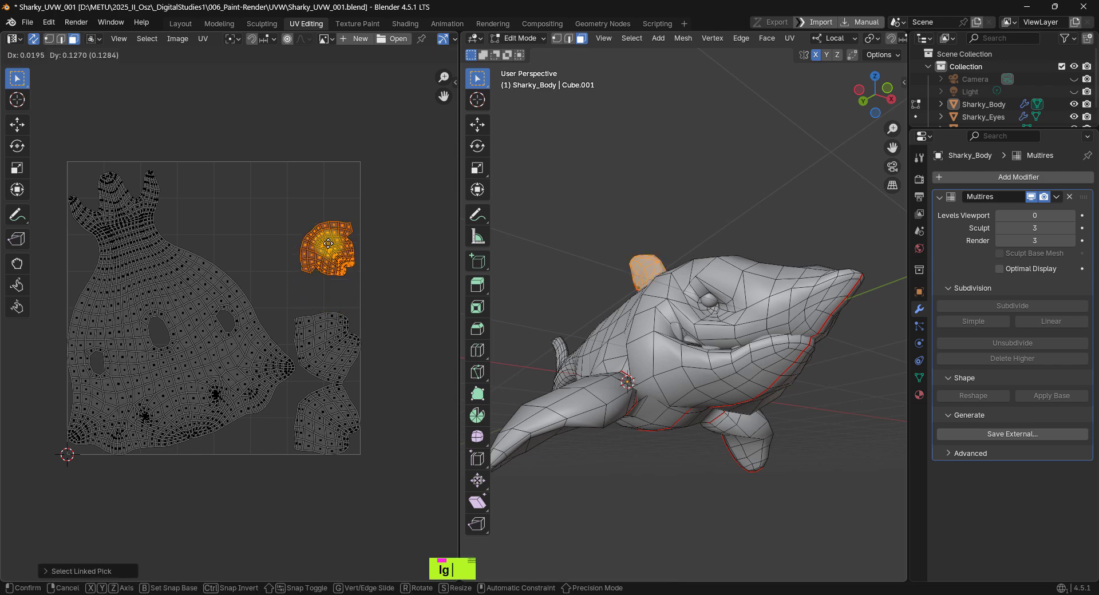
key("r")
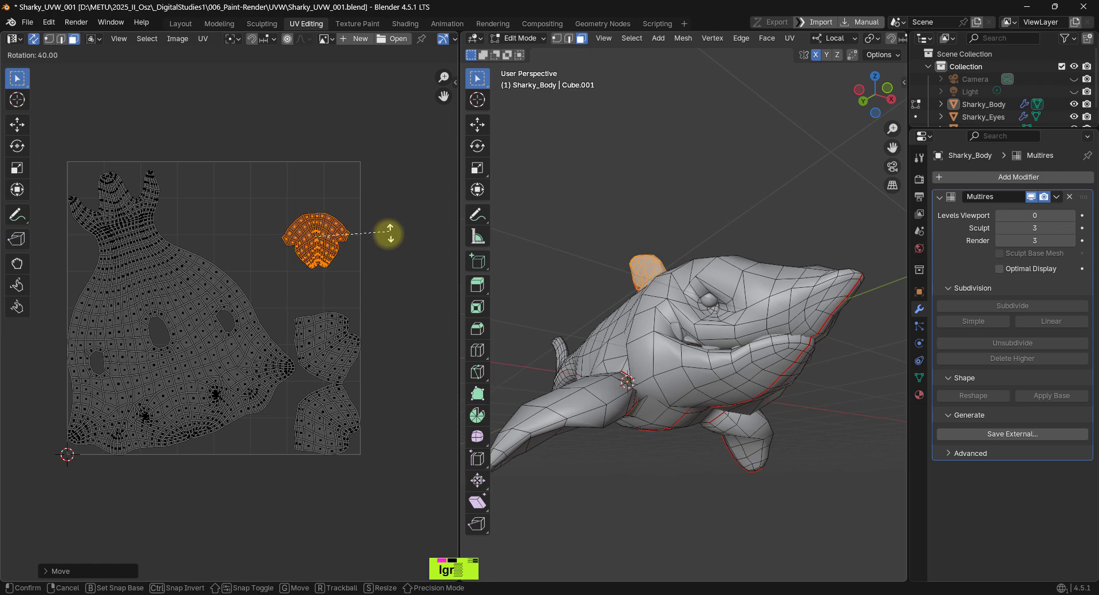
left_click(388, 237, "ctrl")
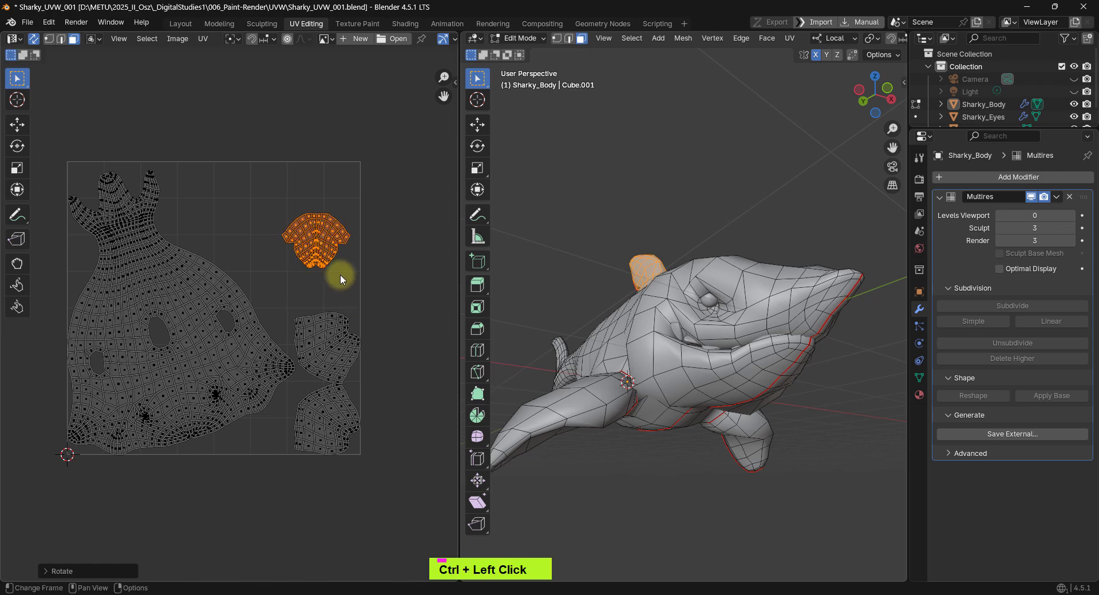
key("g")
left_click(346, 256)
left_click(404, 312)
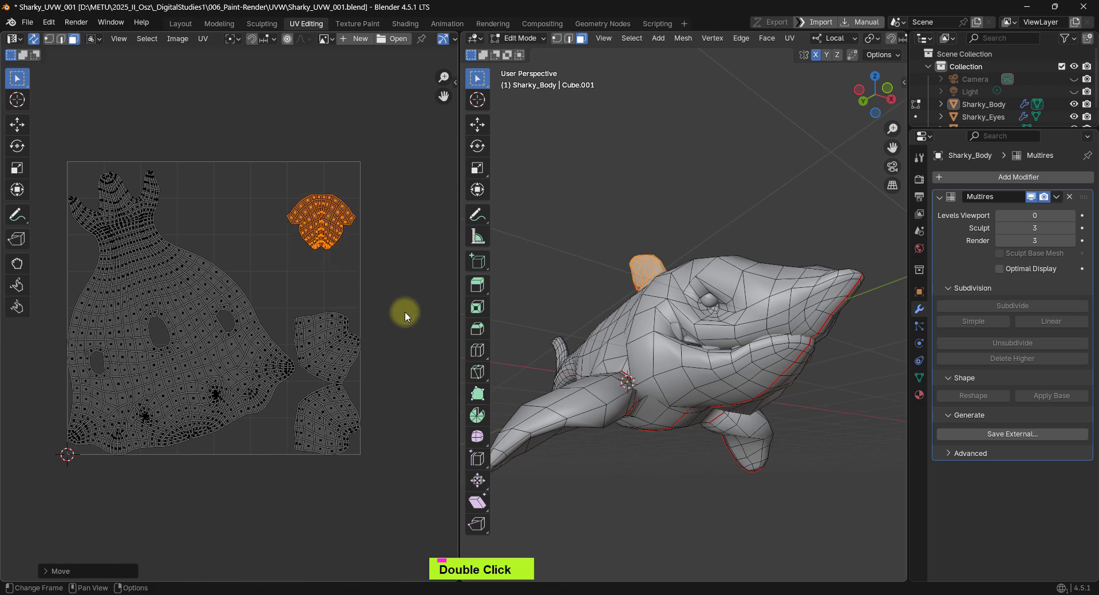
Step: Move the middle flipper island up beneath the dorsal fin island and rotate it 35 degrees
double_click(339, 328)
key("g")
left_click(334, 280)
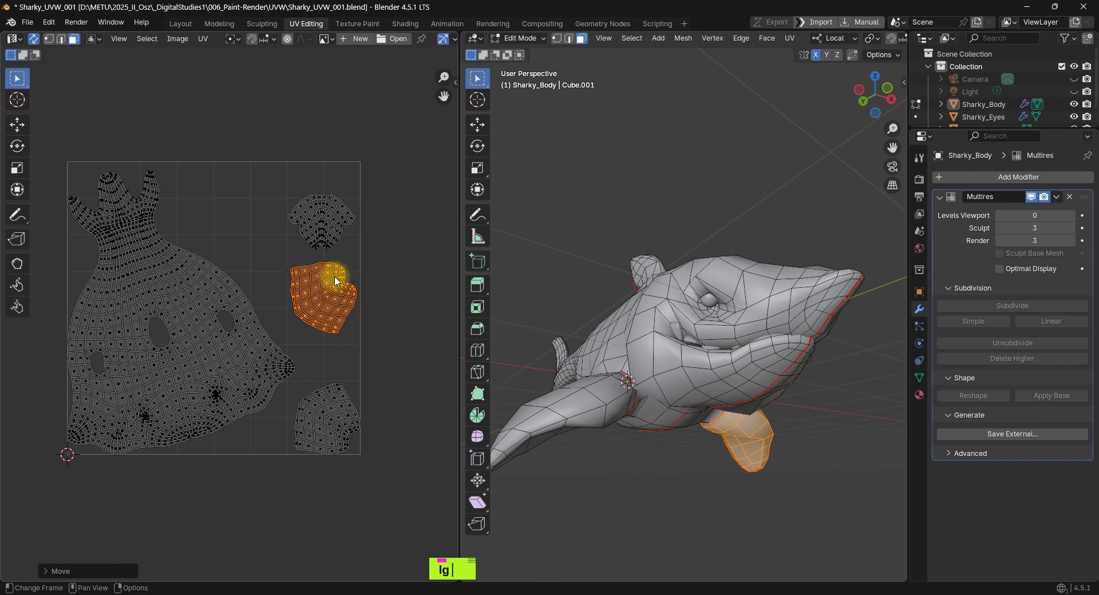
key("r")
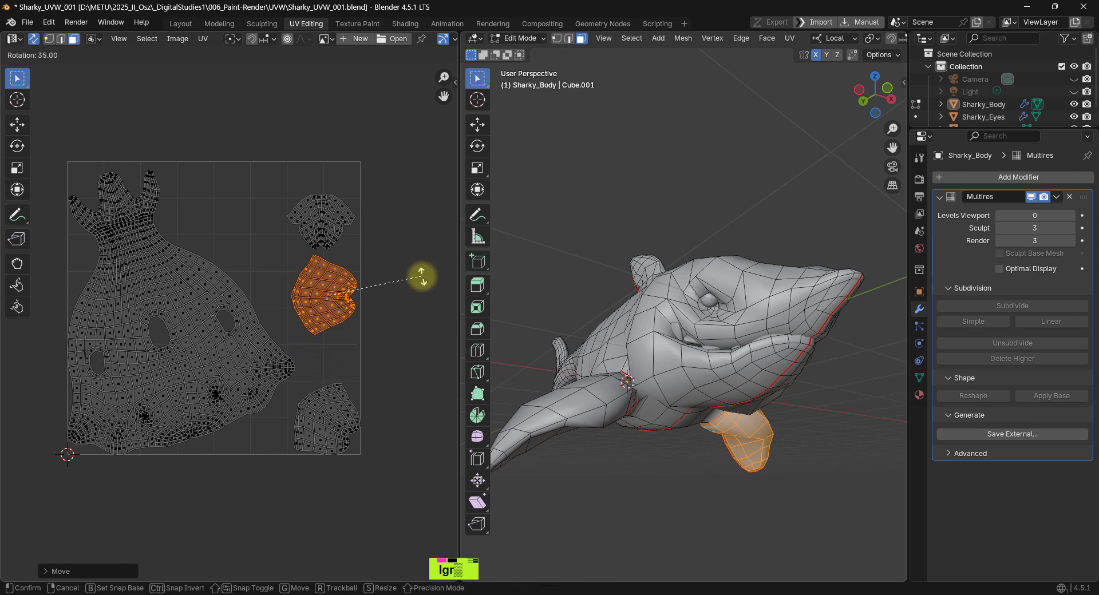
left_click(423, 277, "ctrl")
Step: Select the other flipper's island in the lower right corner and rotate it to mirror the first flipper island
middle_click_drag(736, 373, 704, 392)
scroll(704, 392, "down", 3)
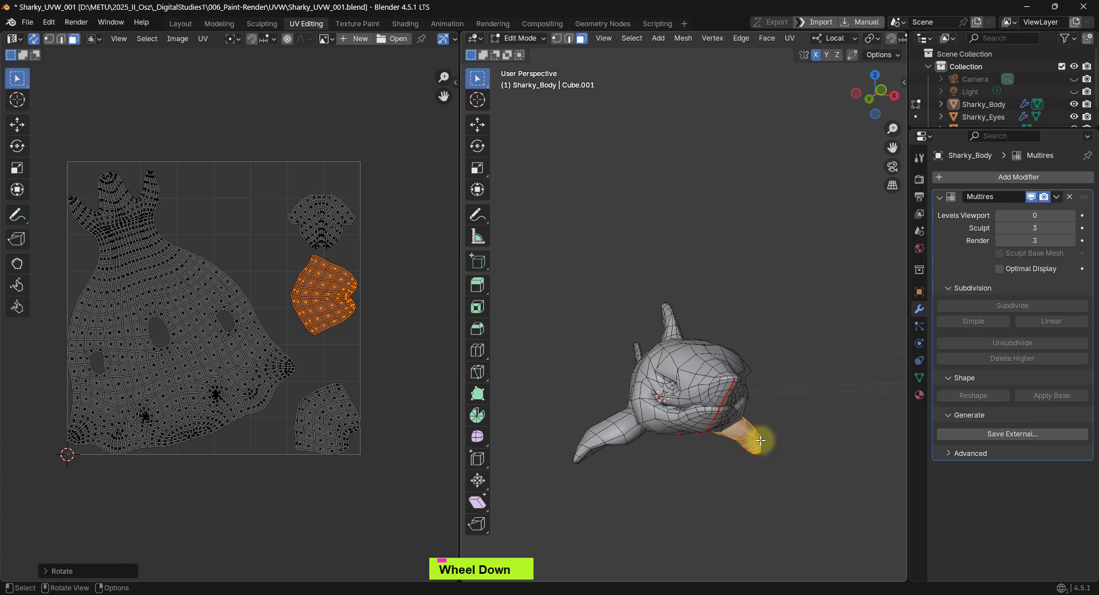
middle_click_drag(749, 437, 744, 441)
middle_click_drag(341, 372, 352, 372, "shift")
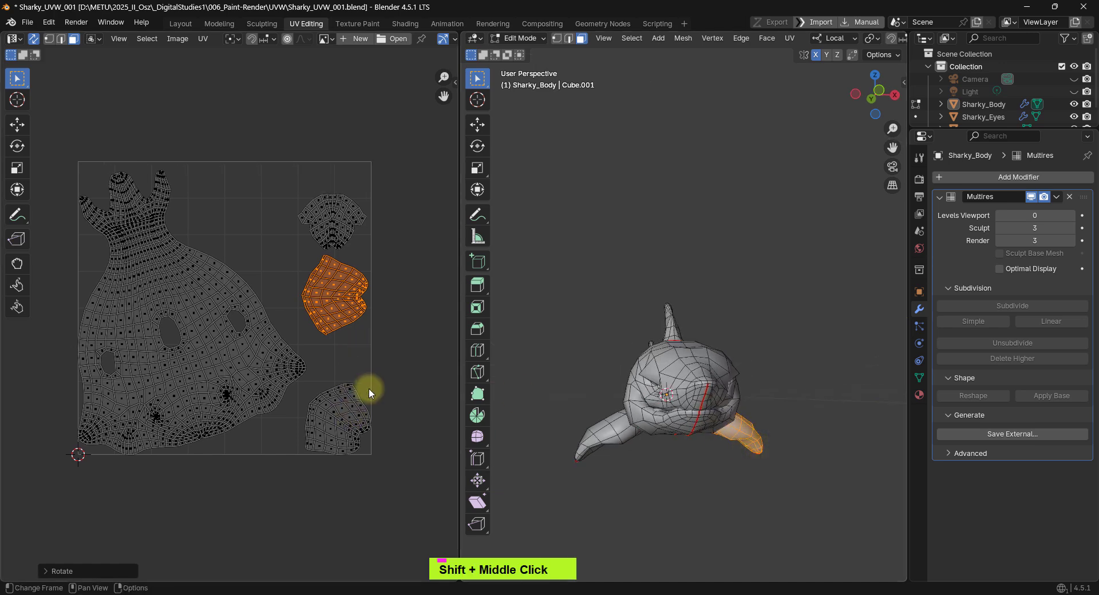
left_click(352, 399)
key("l")
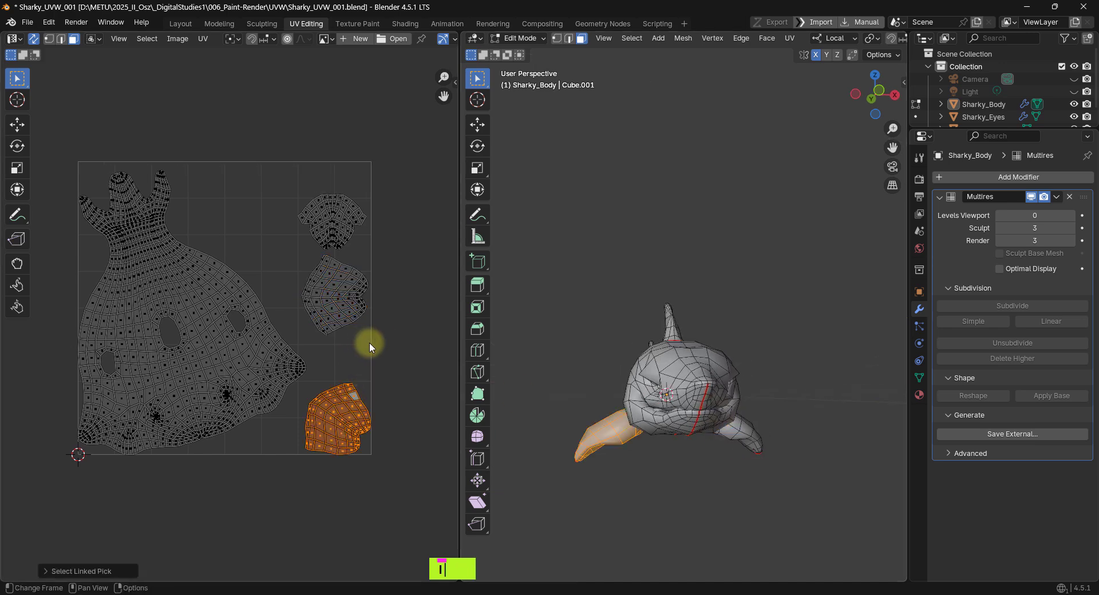
key("r")
left_click(330, 485)
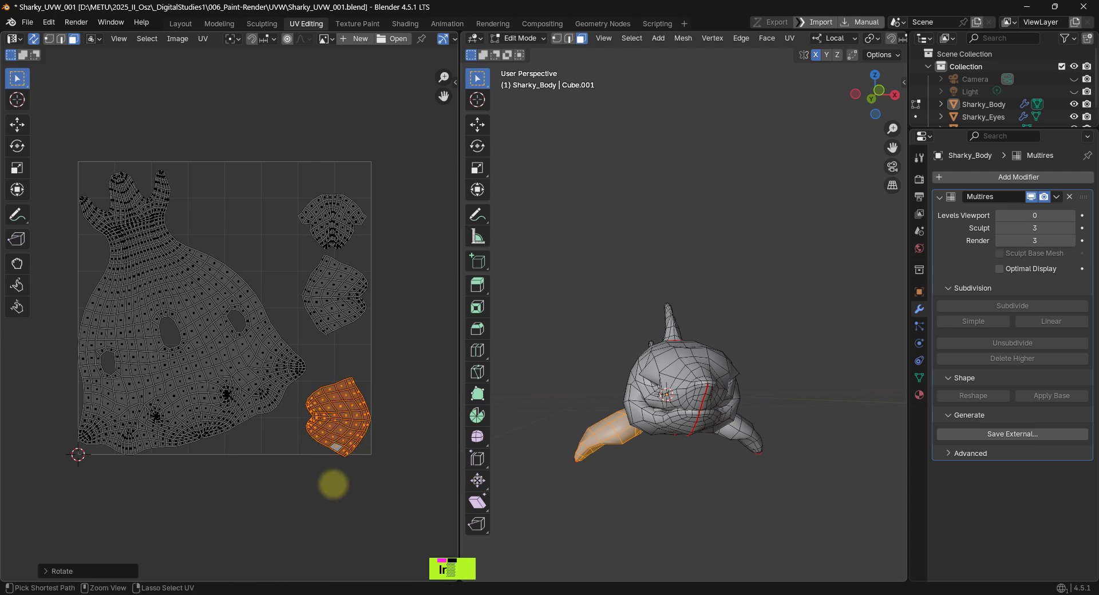
left_click(363, 483, "ctrl")
Step: Check the rotated flipper island's orientation by selecting single faces, then move the whole island beside the first flipper's island
left_click(340, 407, "ctrl")
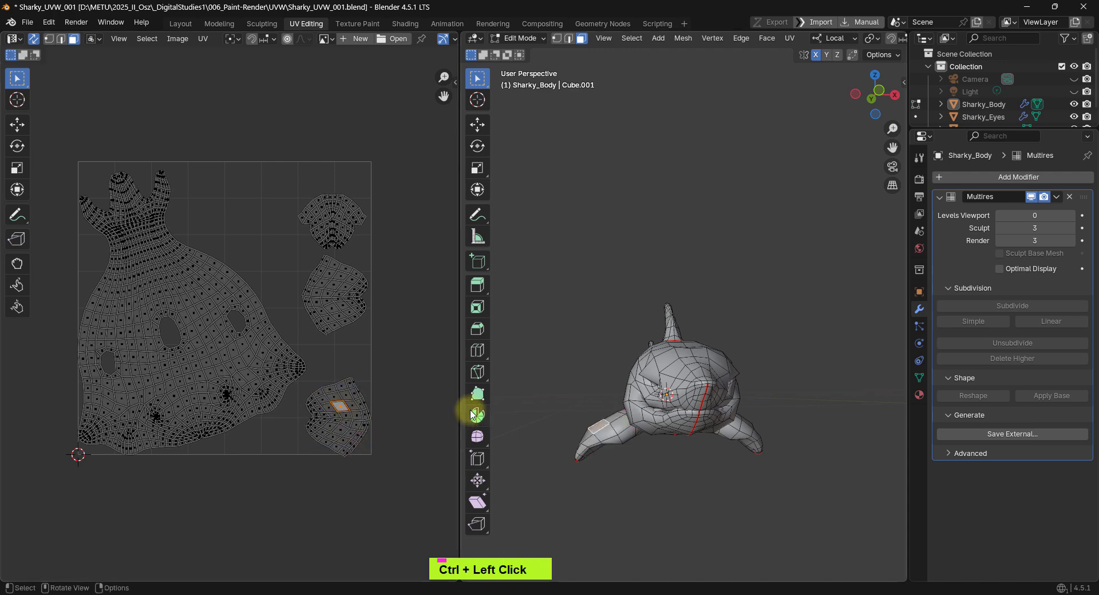
middle_click_drag(376, 411, 380, 412)
left_click(338, 438)
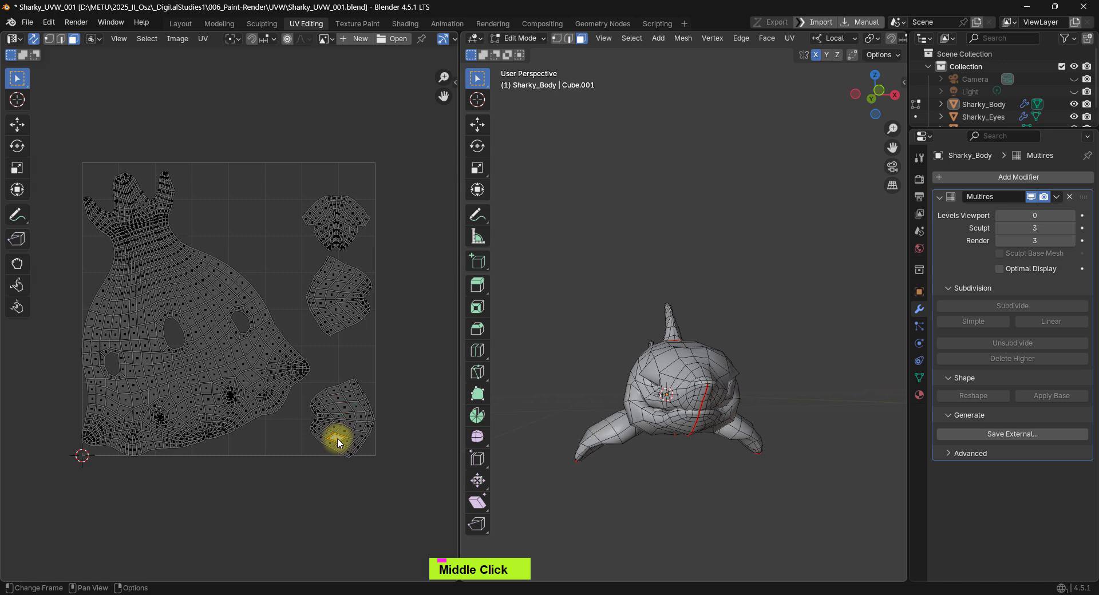
middle_click_drag(675, 436, 444, 427)
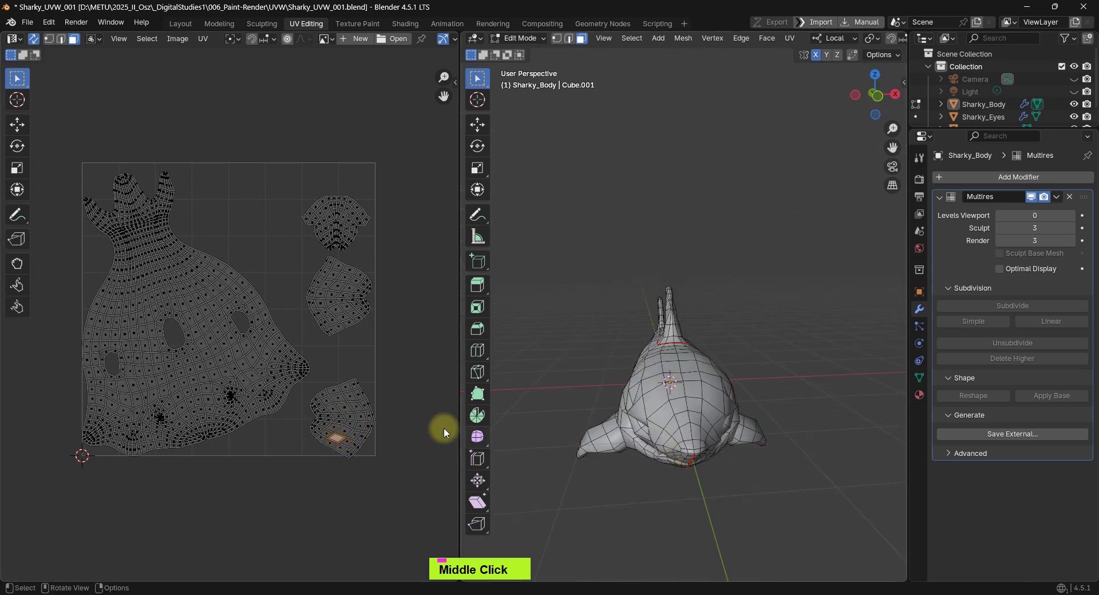
middle_click_drag(330, 390, 329, 369, "shift")
scroll(377, 345, "up", 2)
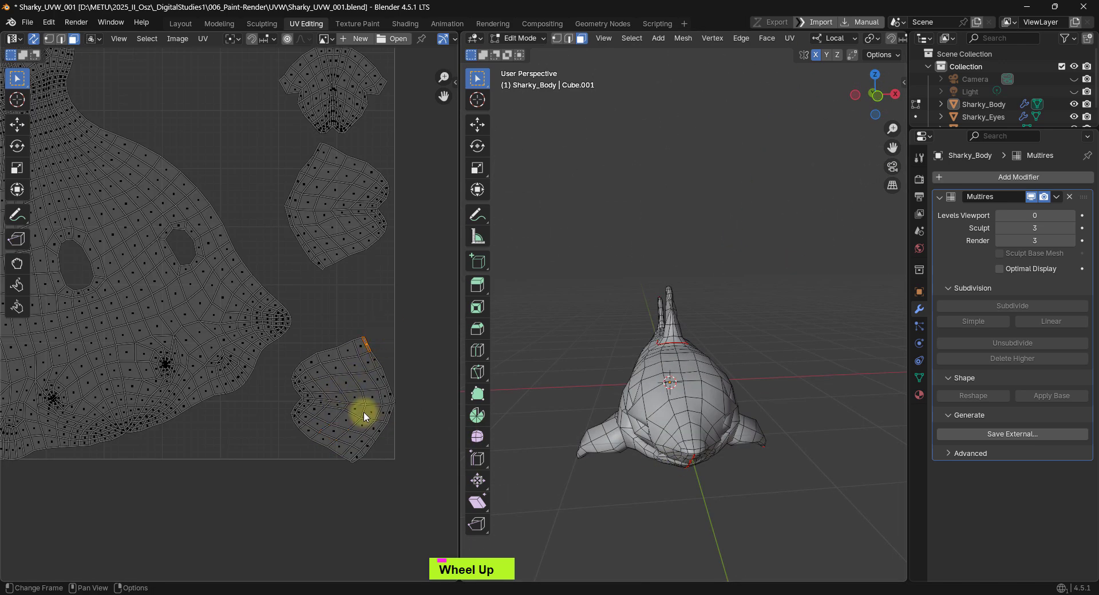
key("l")
key("g")
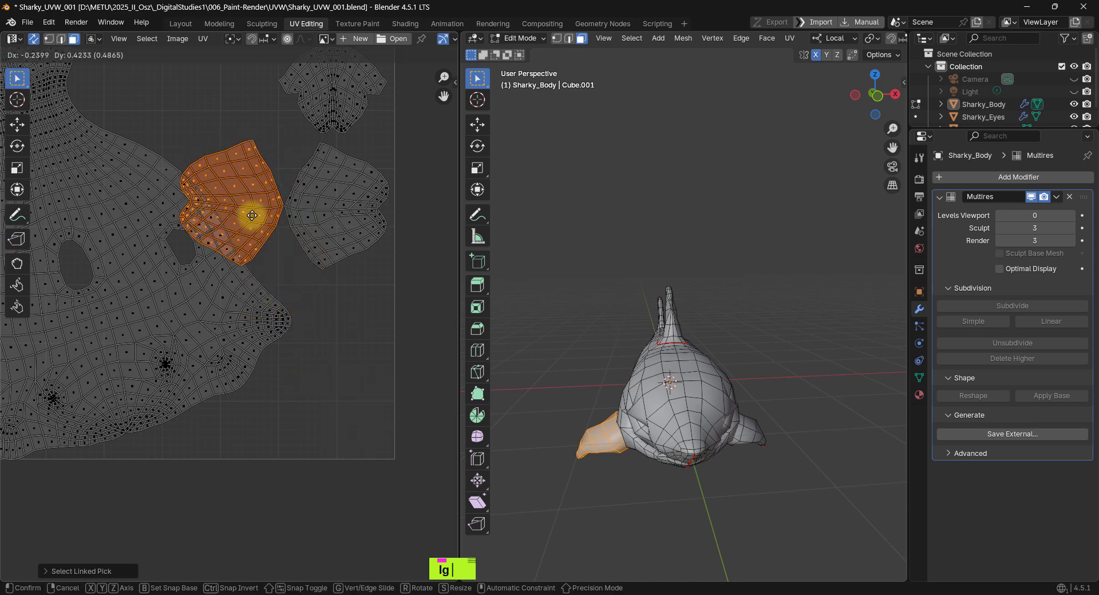
left_click(246, 216)
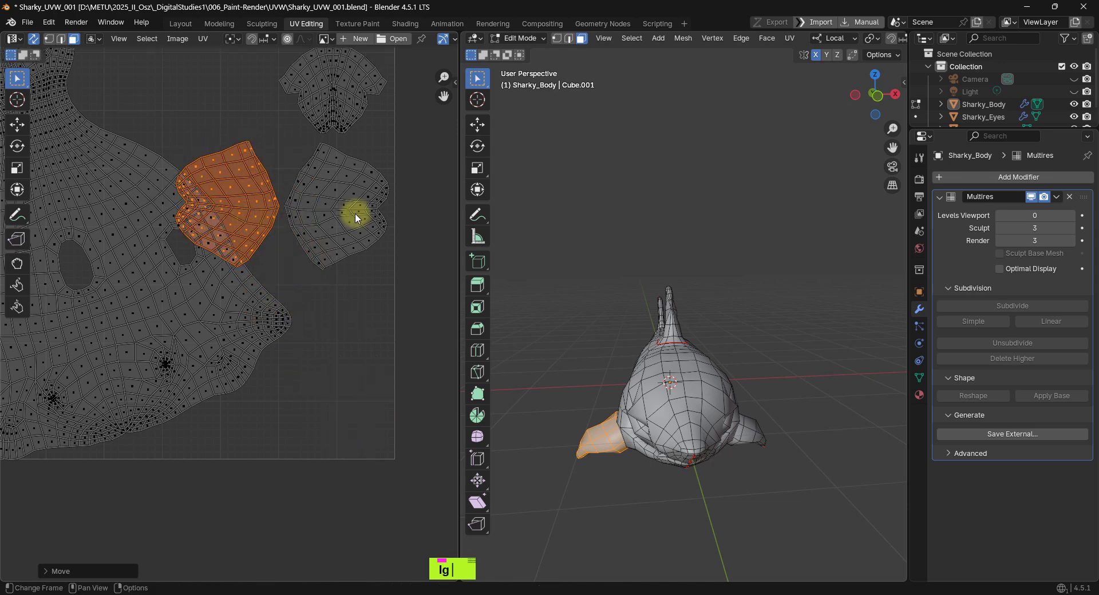
Step: Select both flipper islands together and move them outside the UV square, above its upper edge
key("l")
scroll(355, 217, "down", 3)
middle_click_drag(356, 215, 368, 290, "shift")
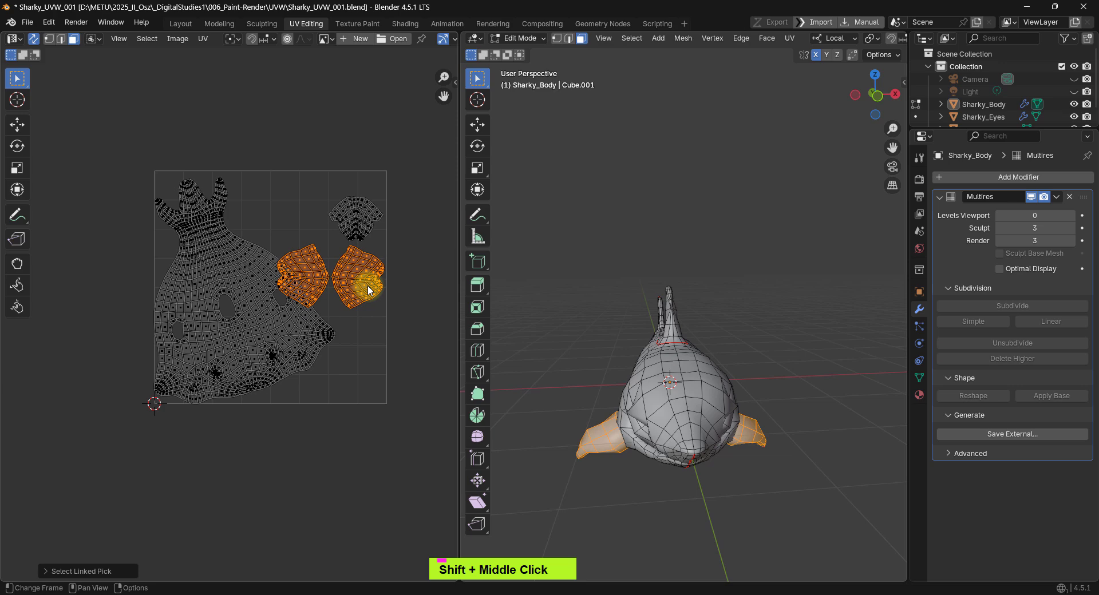
key("g")
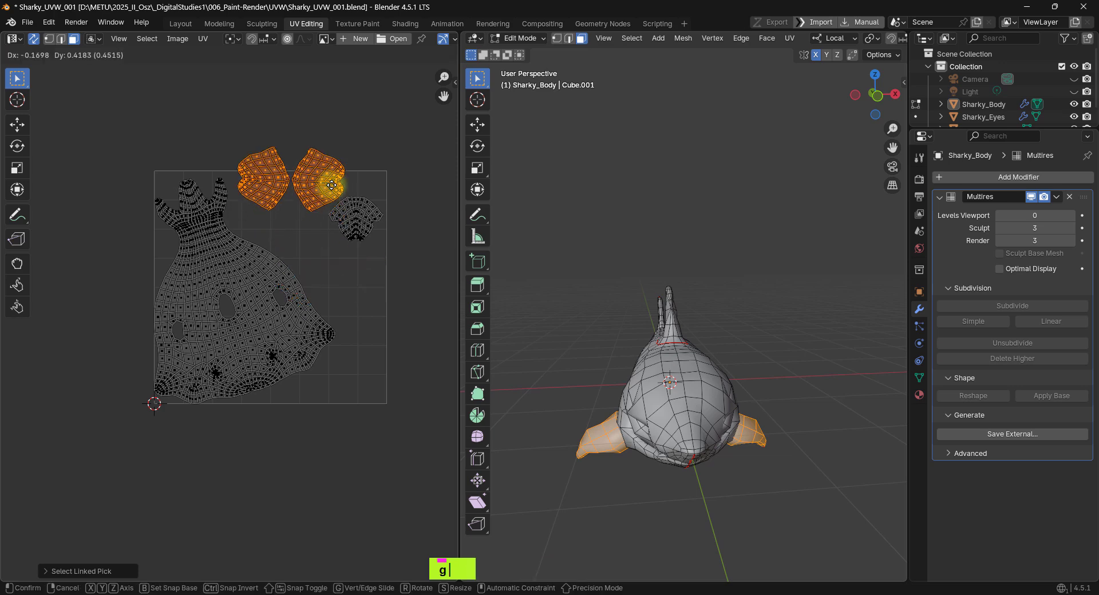
left_click(359, 150)
Step: Select the body island, rotate it upright with the tail pointing up, and move it back inside the UV square
left_click(379, 216)
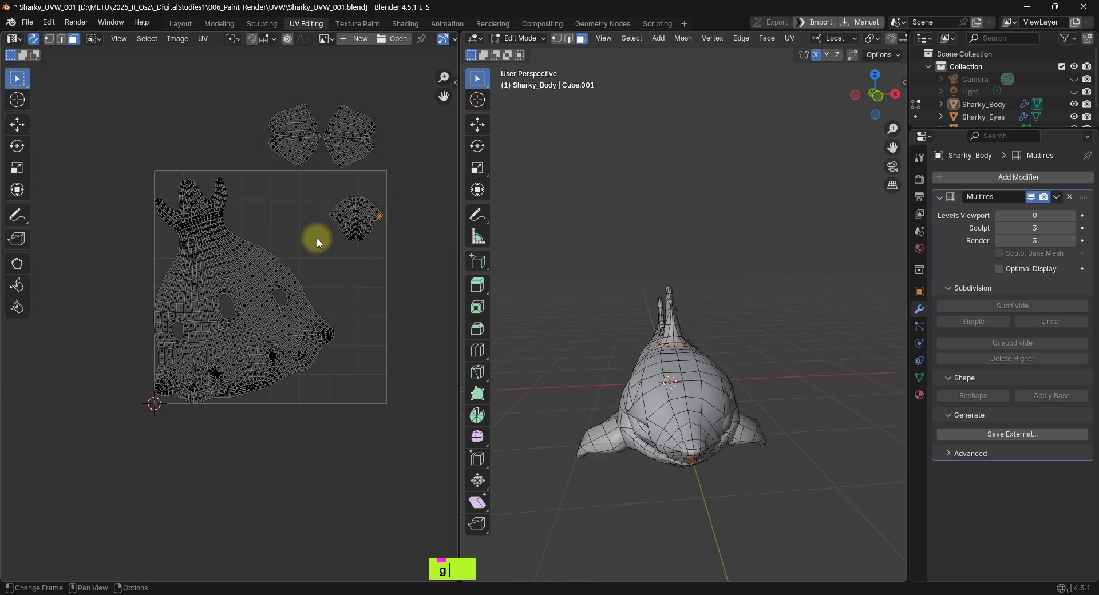
key("l")
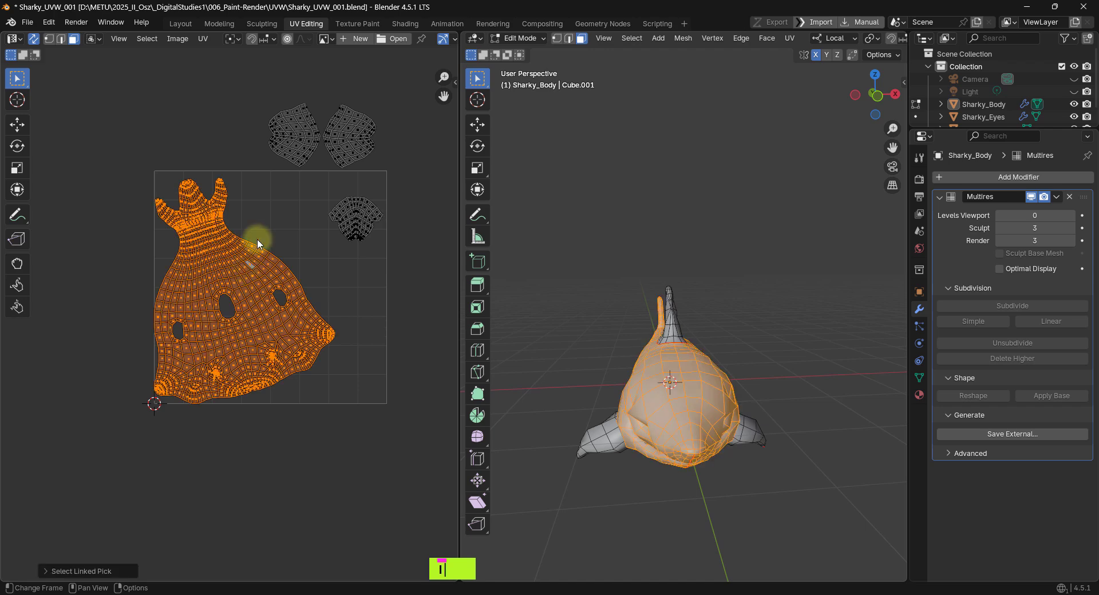
key("r")
left_click(308, 236, "ctrl")
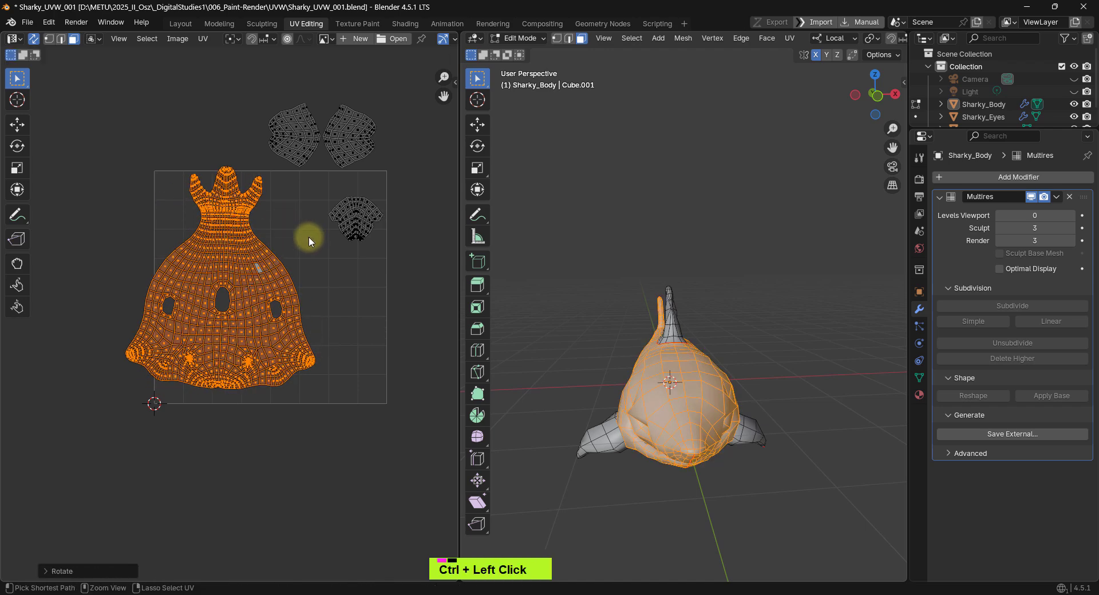
key("g")
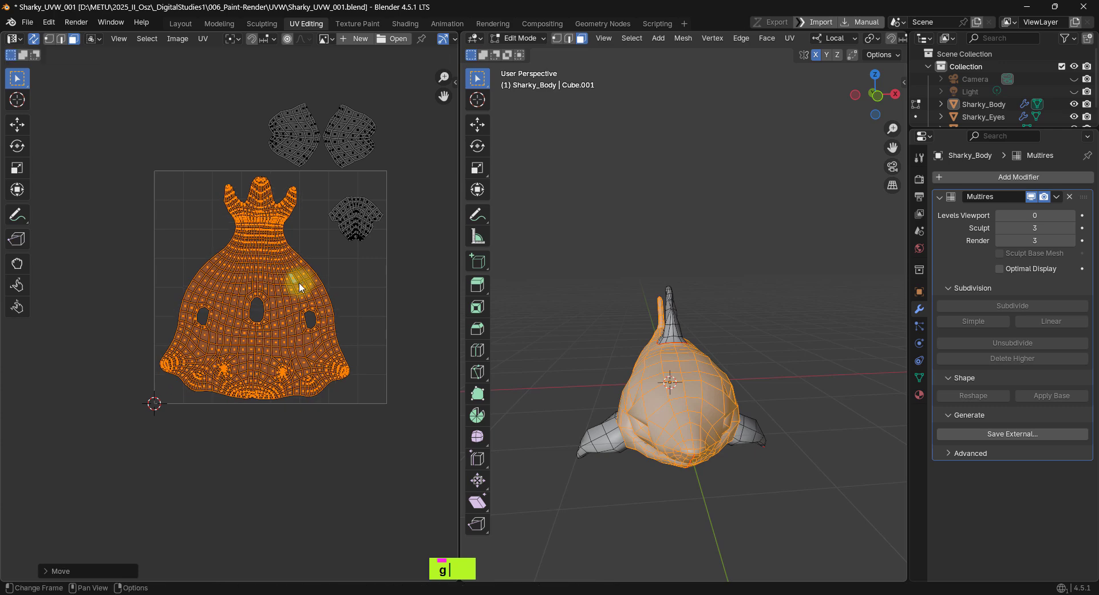
Step: Fine-tune the body island's rotation by about -2.2 degrees and reposition it near the centre of the UV square
key("r")
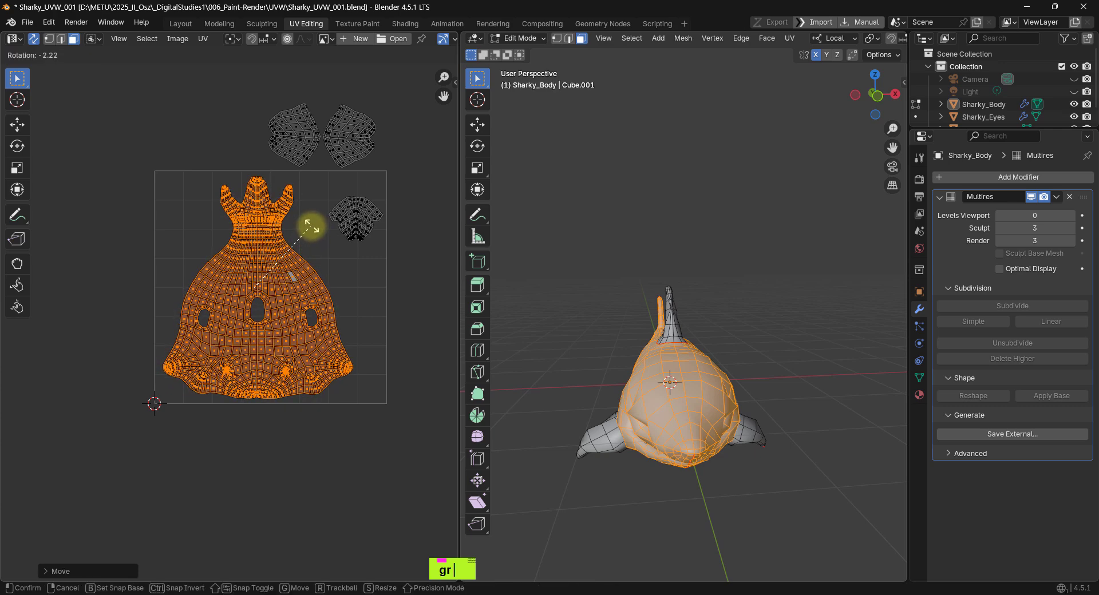
left_click(311, 228)
key("g")
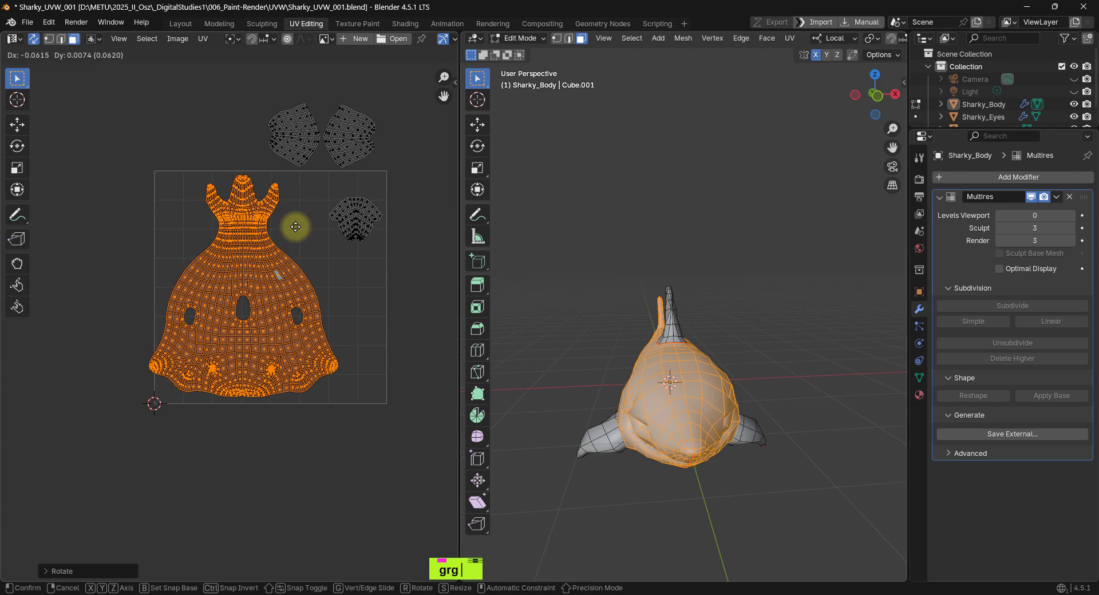
left_click(295, 227)
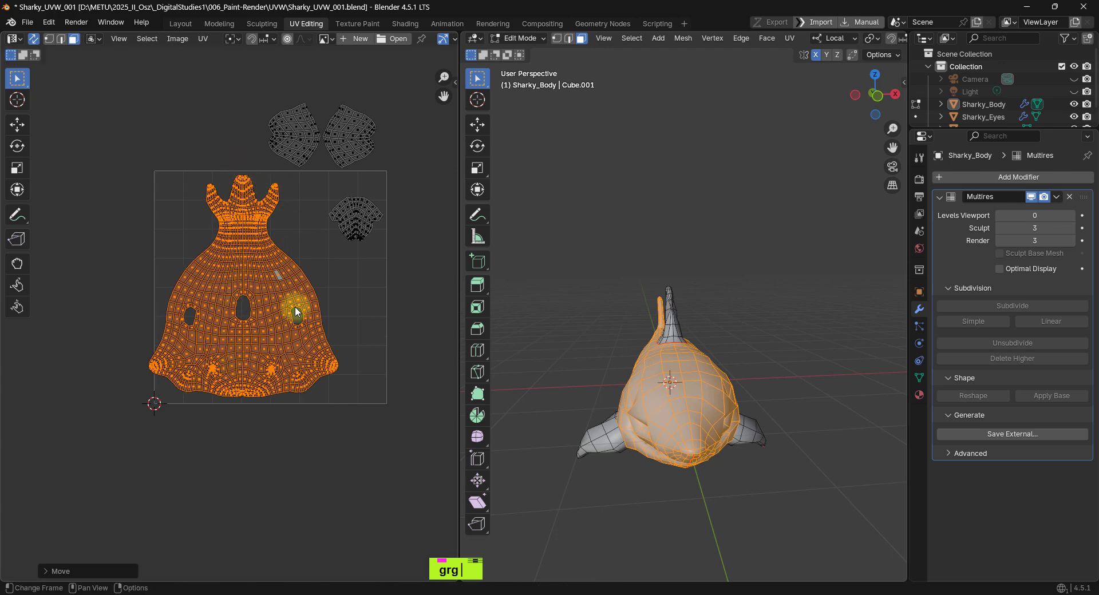
key("g")
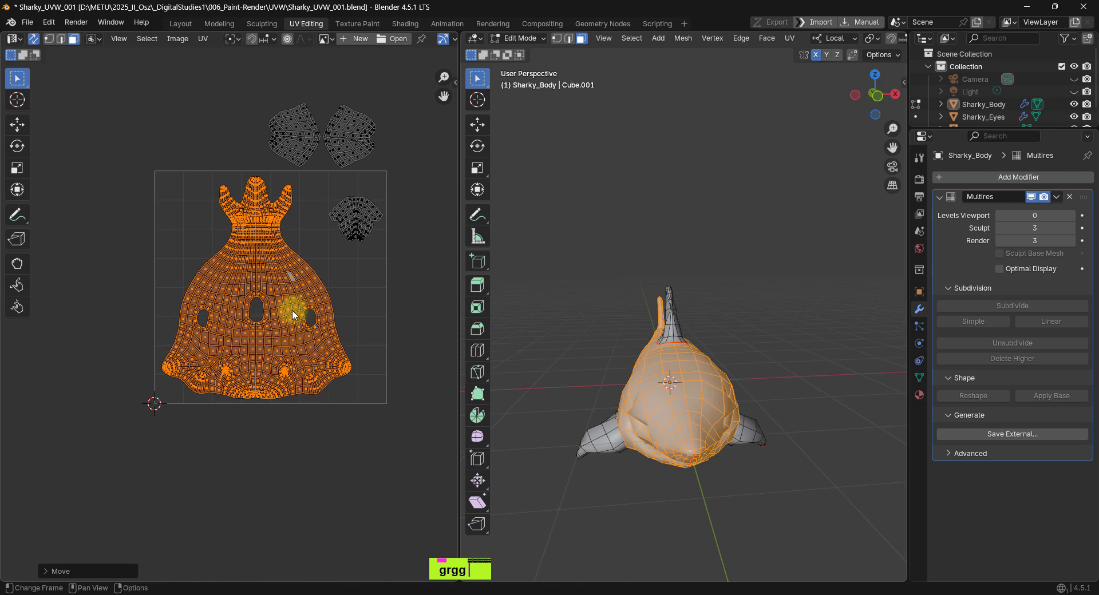
Step: Shift the body island slightly left and down, about 0.025 by 0.007, within the UV square and deselect it
key("g")
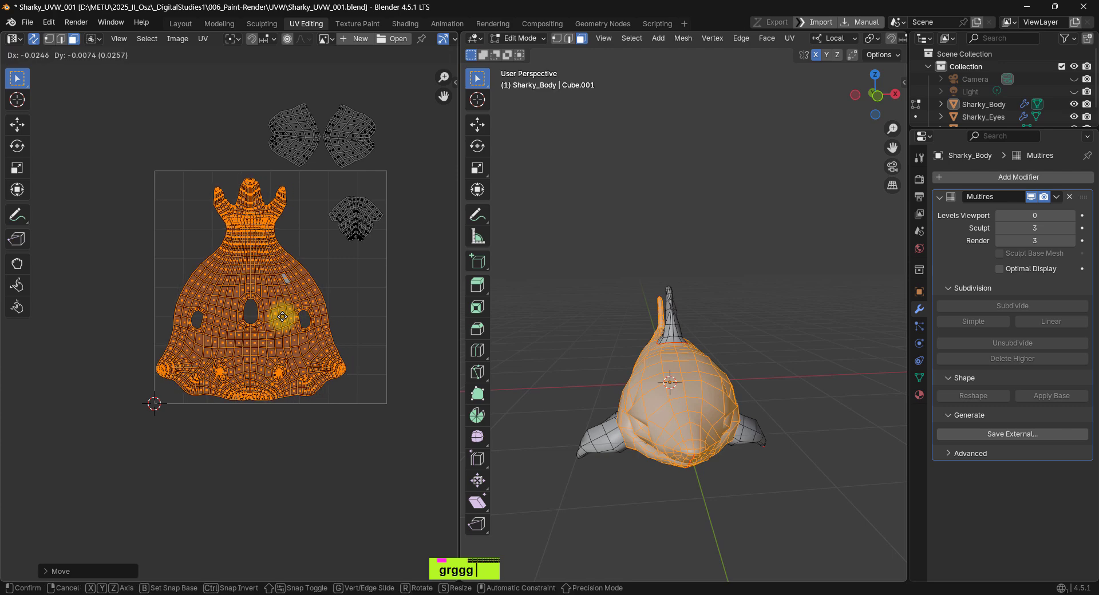
left_click(281, 316)
left_click(413, 242)
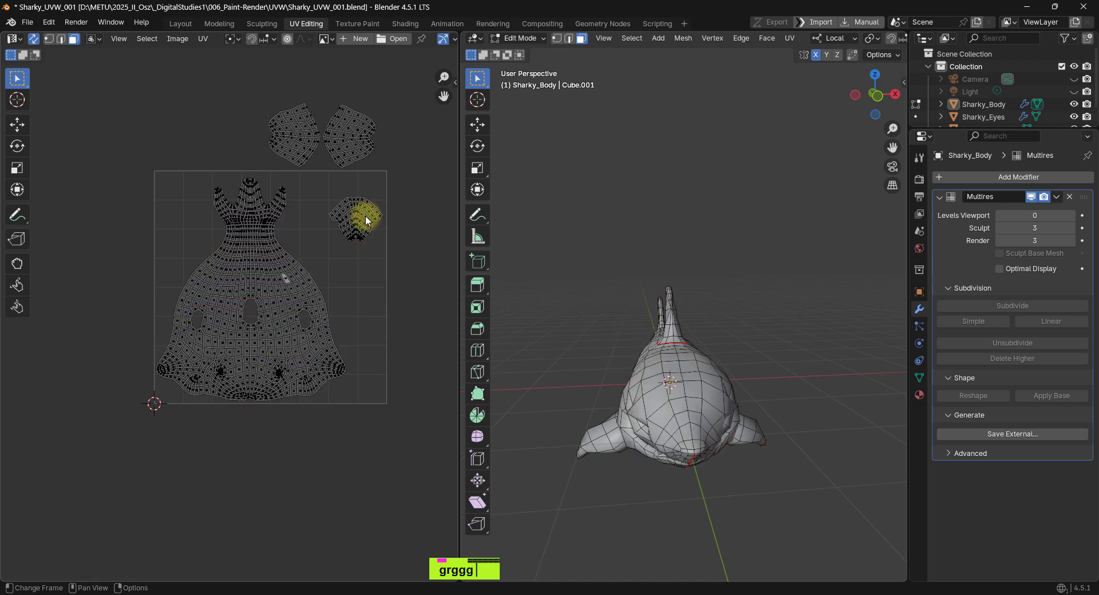
Step: Select the whole dorsal fin island and move it down about 0.3 beside the body island's right flank
key("g")
key("l")
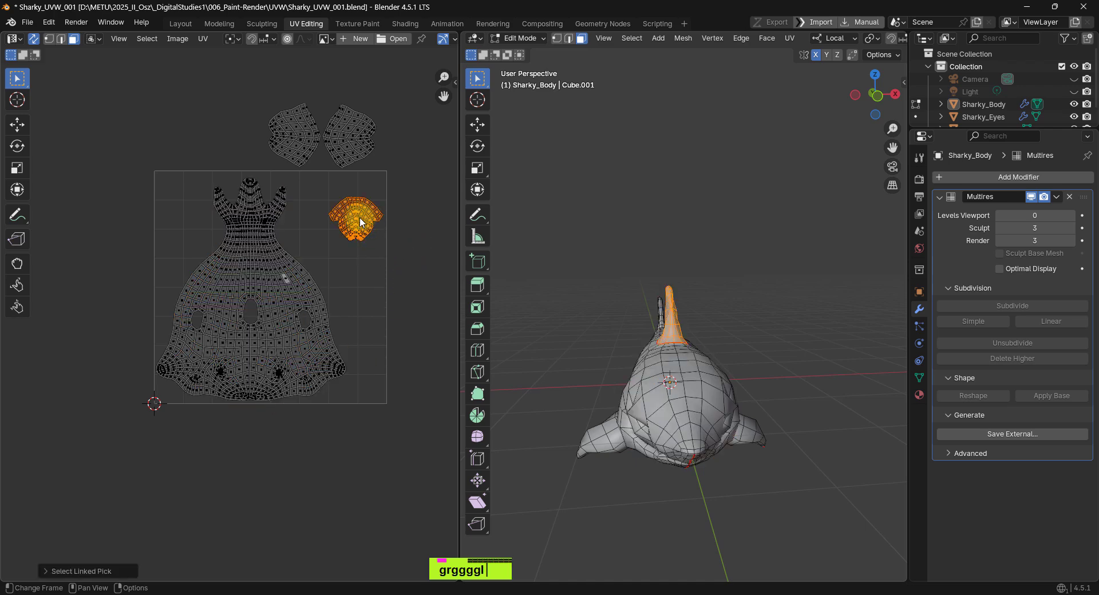
key("g")
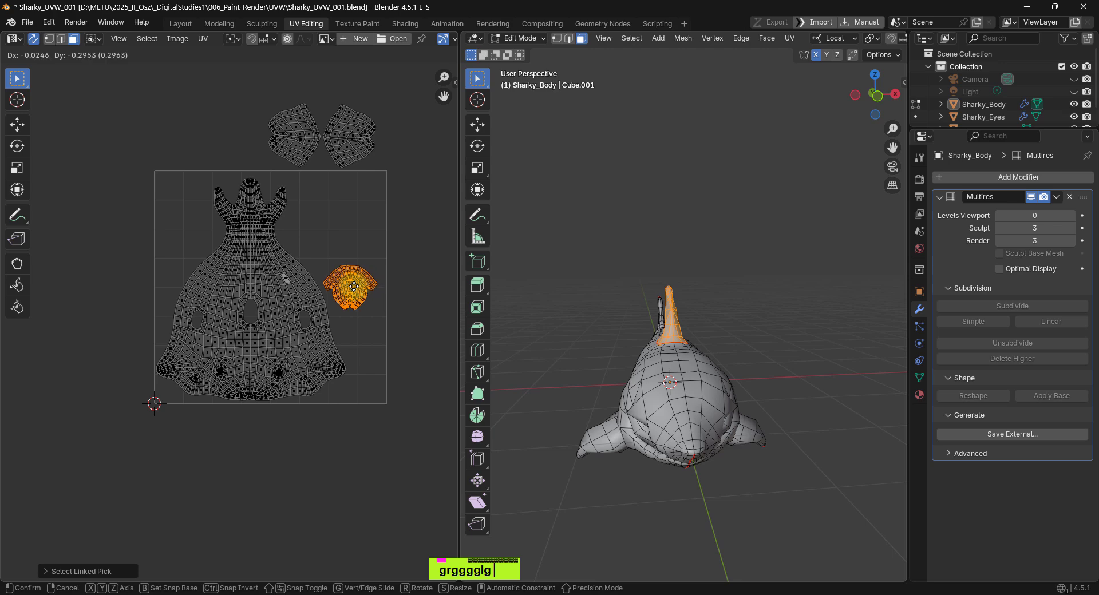
left_click(389, 253)
Step: Check the fin island's orientation by selecting single faces and comparing them with the shark's dorsal fin
left_click(352, 287)
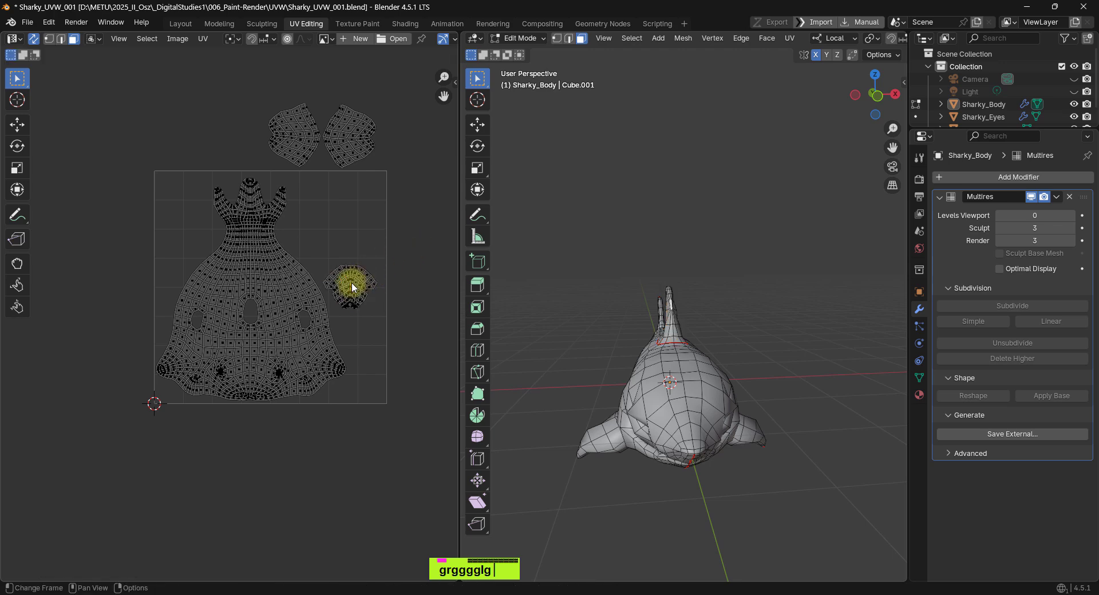
scroll(352, 286, "up", 3)
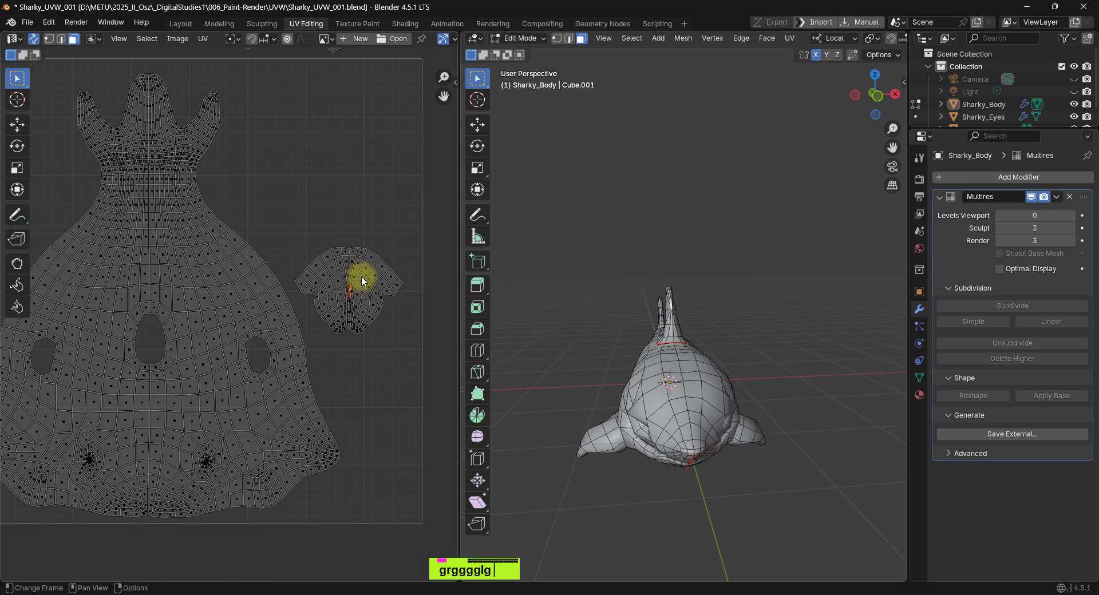
left_click(362, 279)
middle_click_drag(635, 318, 676, 324)
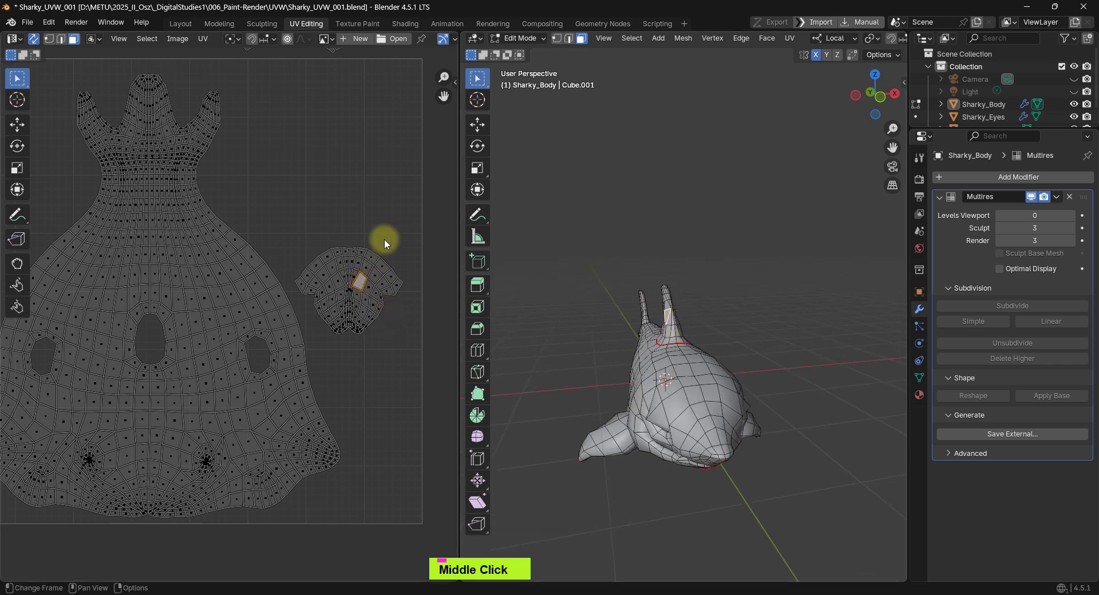
Step: Rotate the whole fin island about 180 degrees with angle snapping and place it lower beside the body island
left_click(372, 258)
key("l")
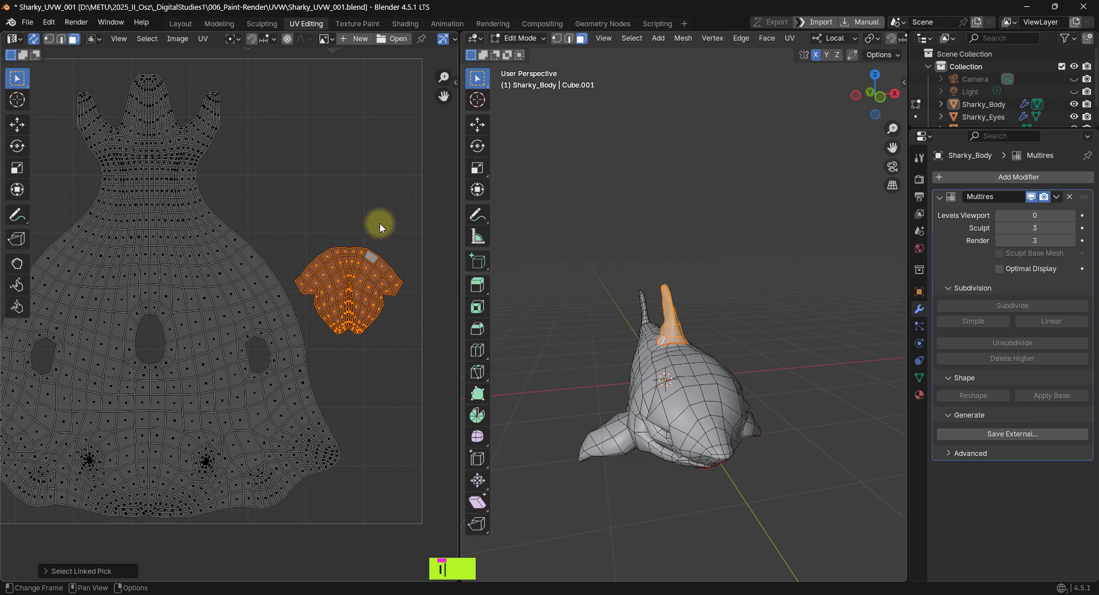
key("r")
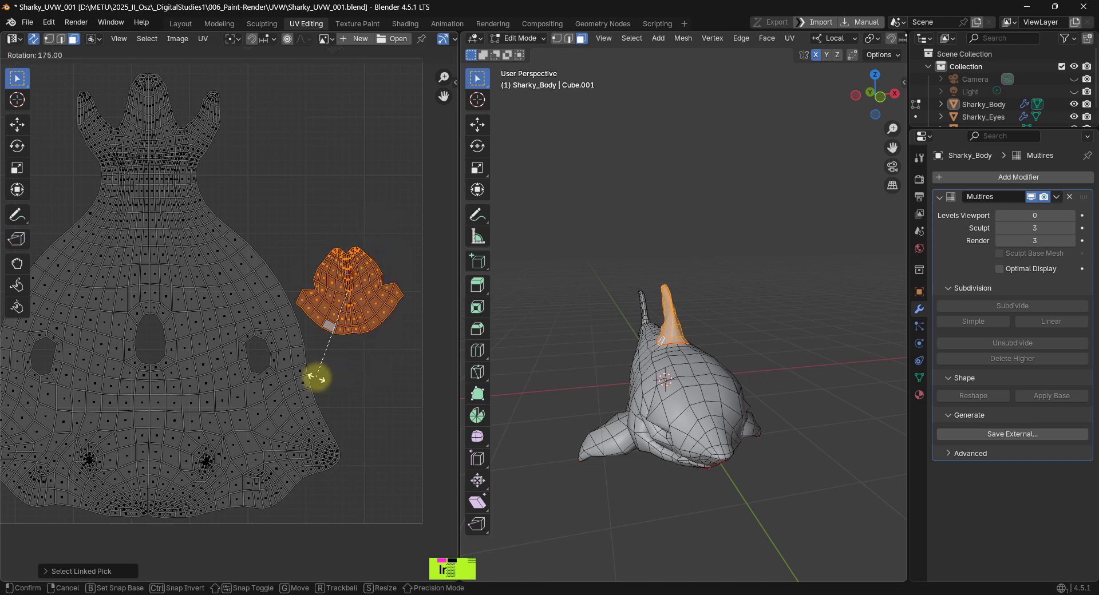
left_click(327, 351, "ctrl")
key("g")
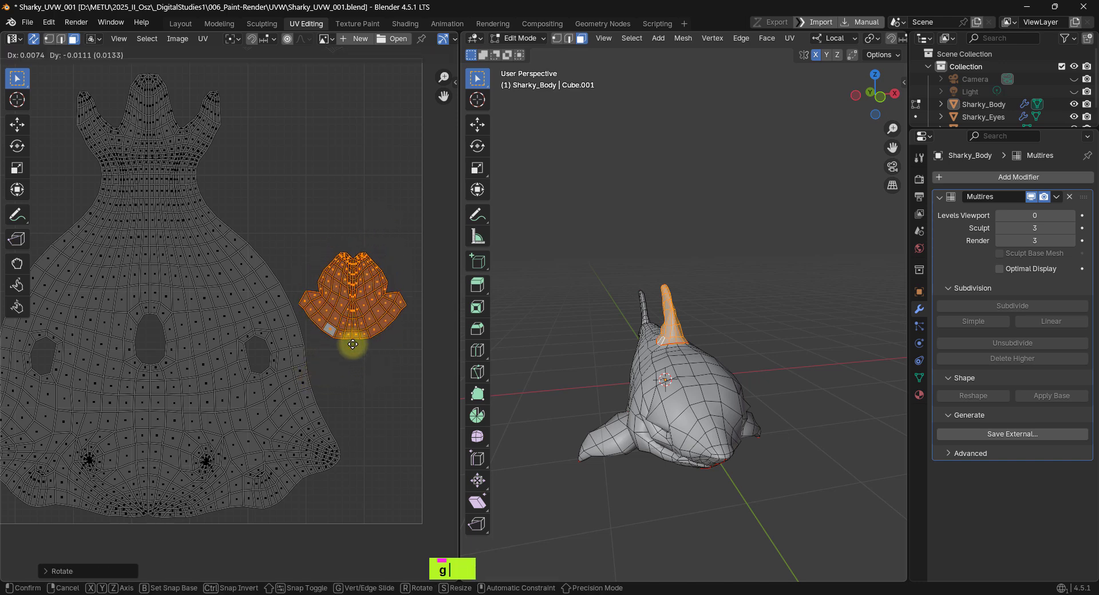
left_click(366, 301)
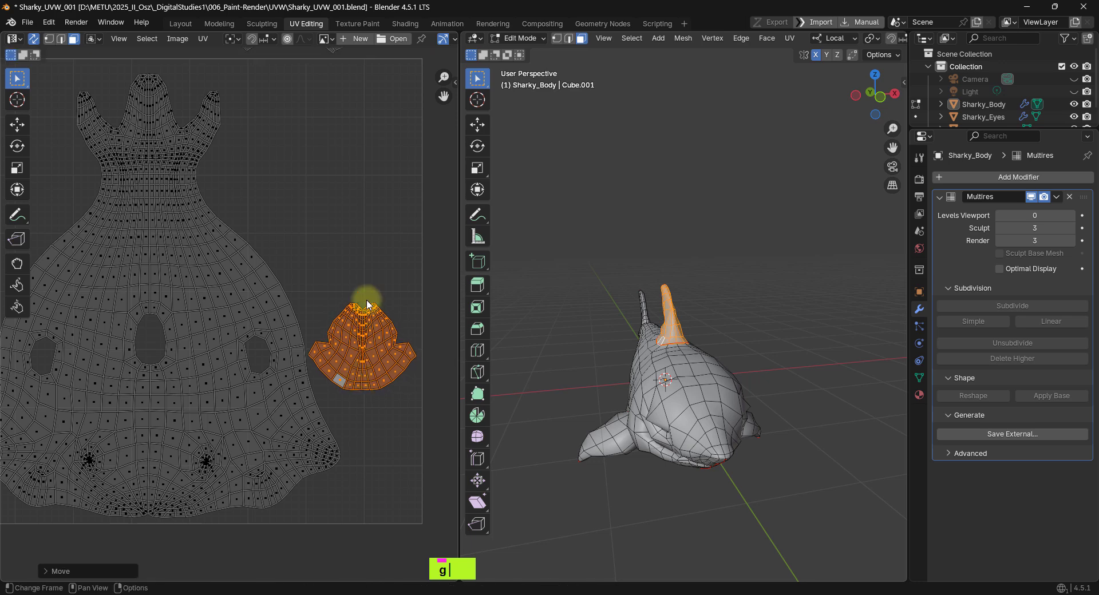
Step: Select the whole fin island again and move it up and inward, close to the body island's right shoulder
scroll(295, 233, "down", 2)
scroll(302, 234, "down", 2, "shift")
left_click(355, 183)
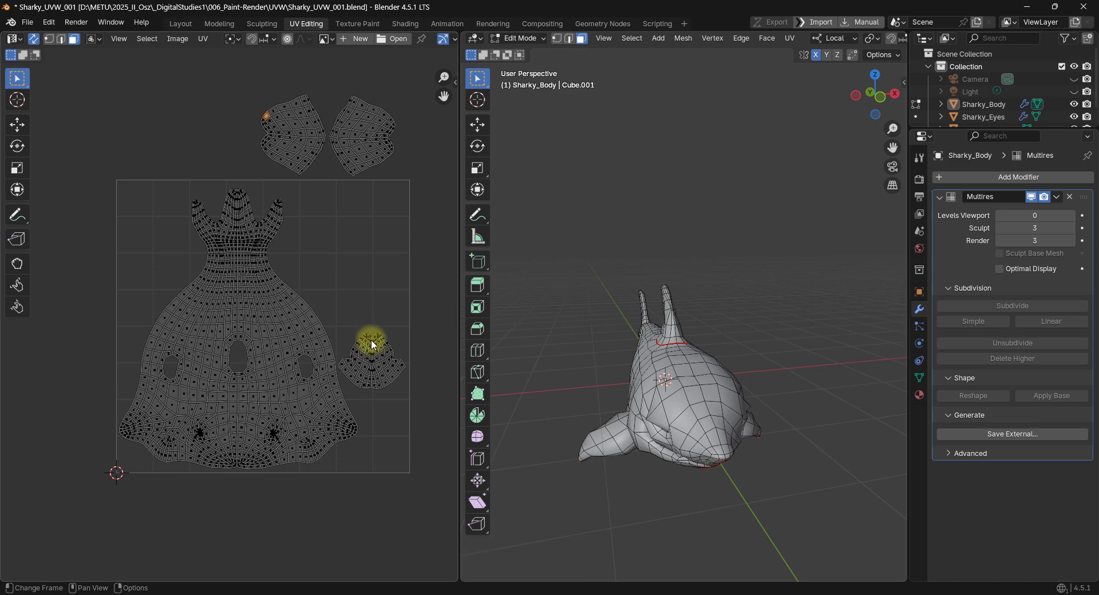
key("l")
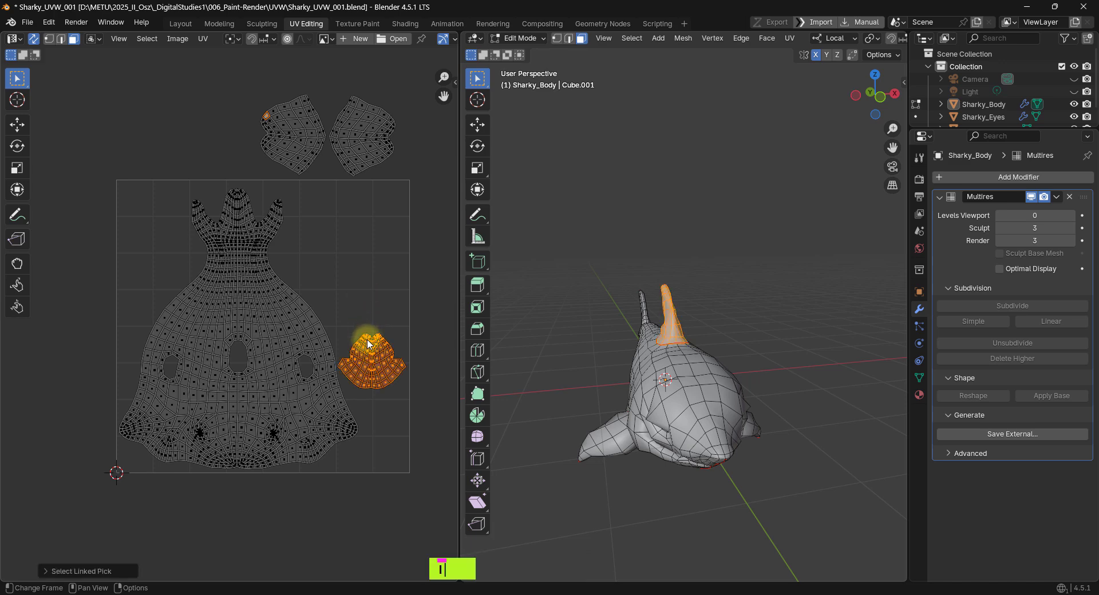
left_click(363, 298)
key("l")
key("g")
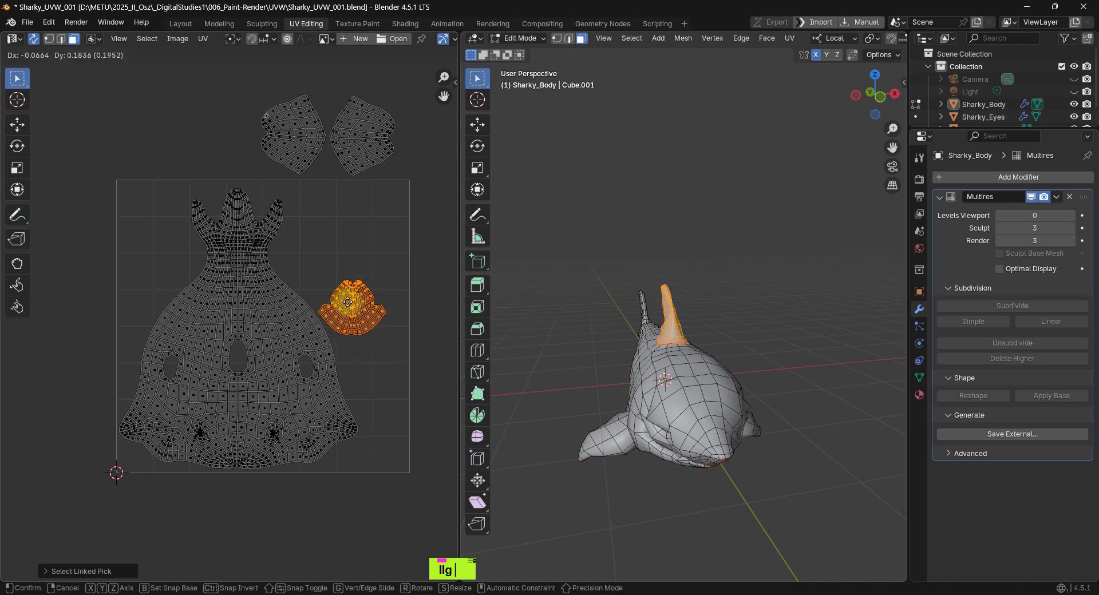
left_click(348, 305)
double_click(305, 172)
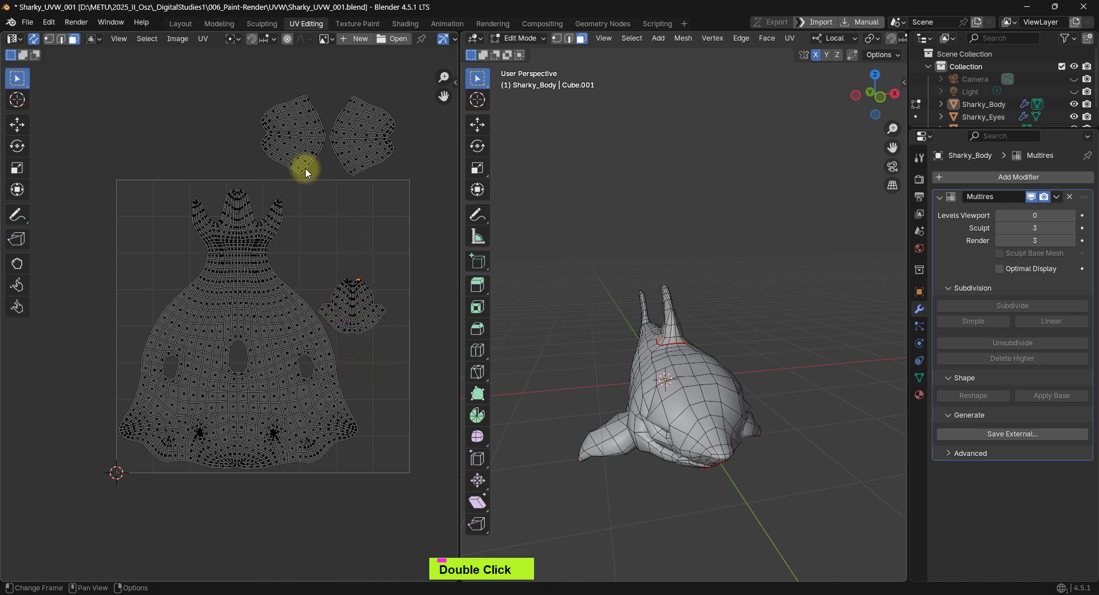
key("g")
left_click(299, 138)
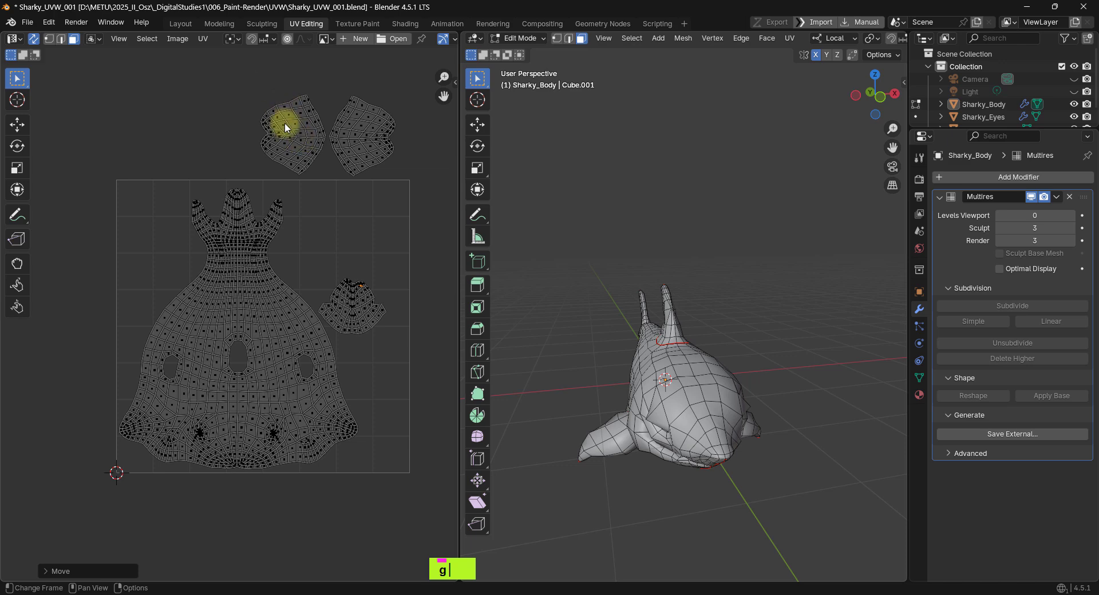
key("l")
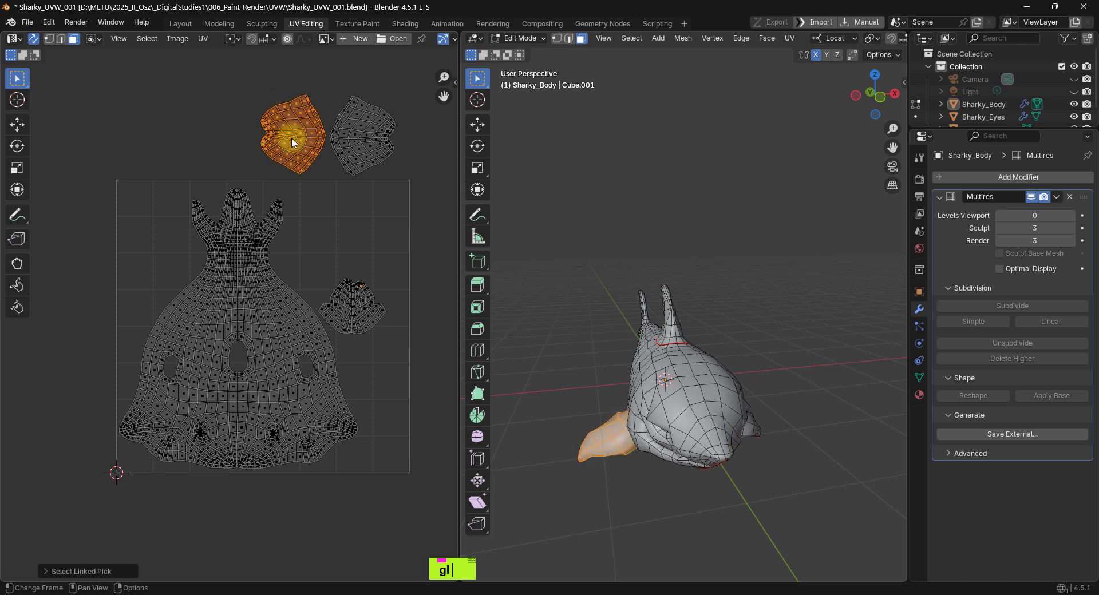
key("g")
key("Escape")
key("a")
key("a")
Step: Select the left flipper island and move it into the UV square, into the gap left of the tail
key("l")
key("g")
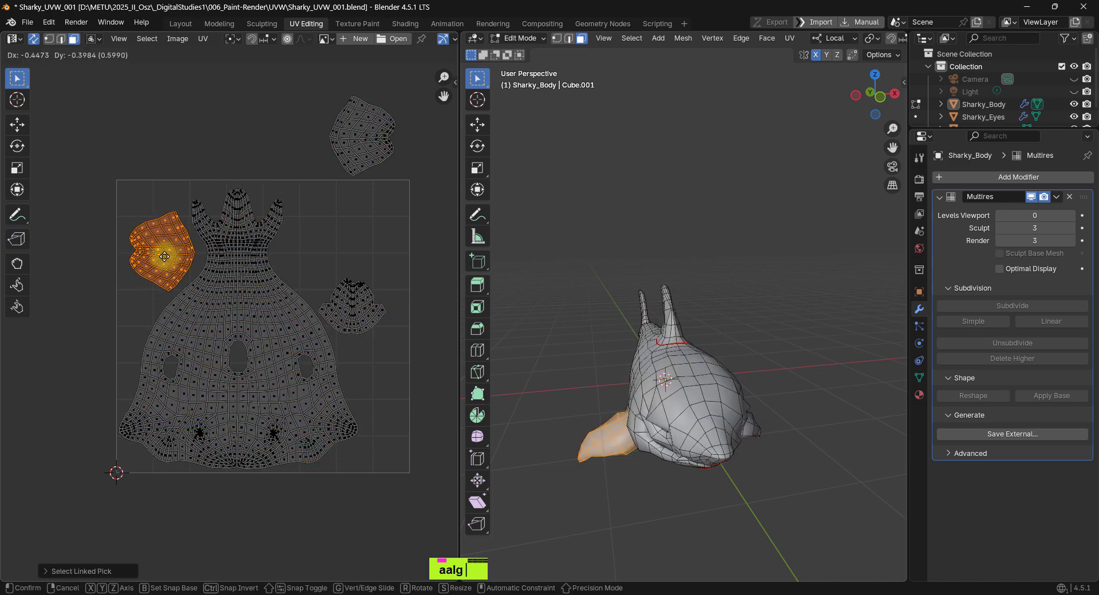
left_click(165, 257)
Step: Select the remaining flipper island and move it into the gap right of the tail, mirroring the first flipper
double_click(341, 121)
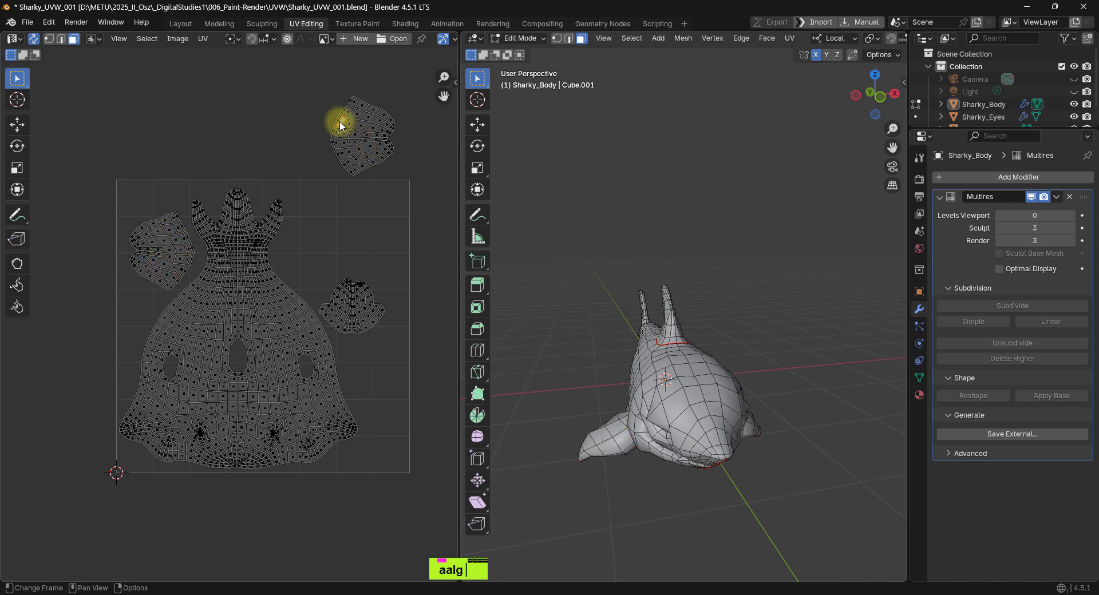
key("l")
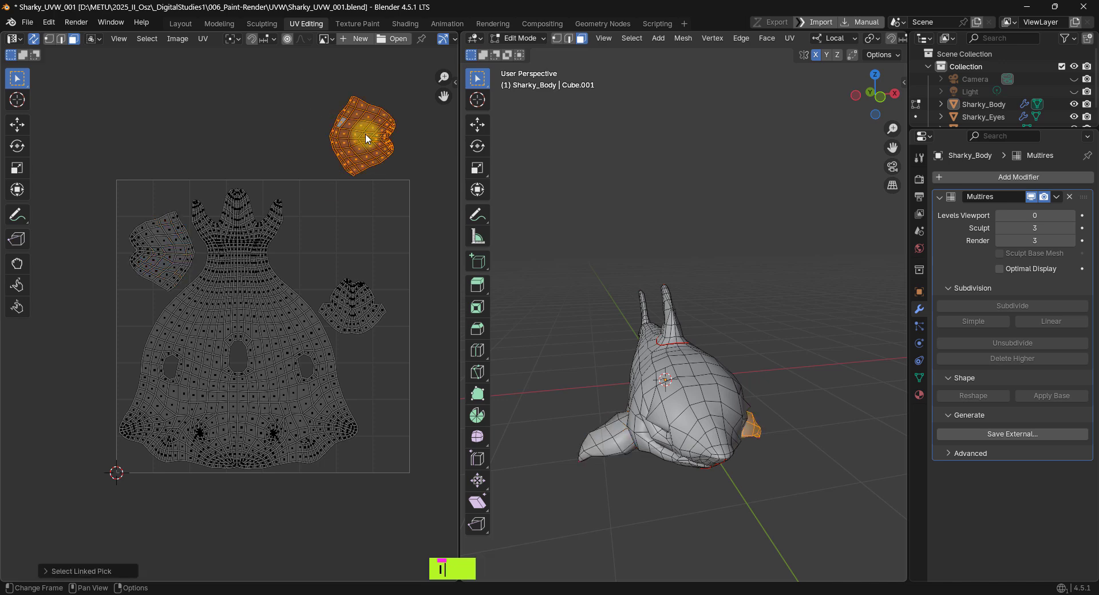
key("g")
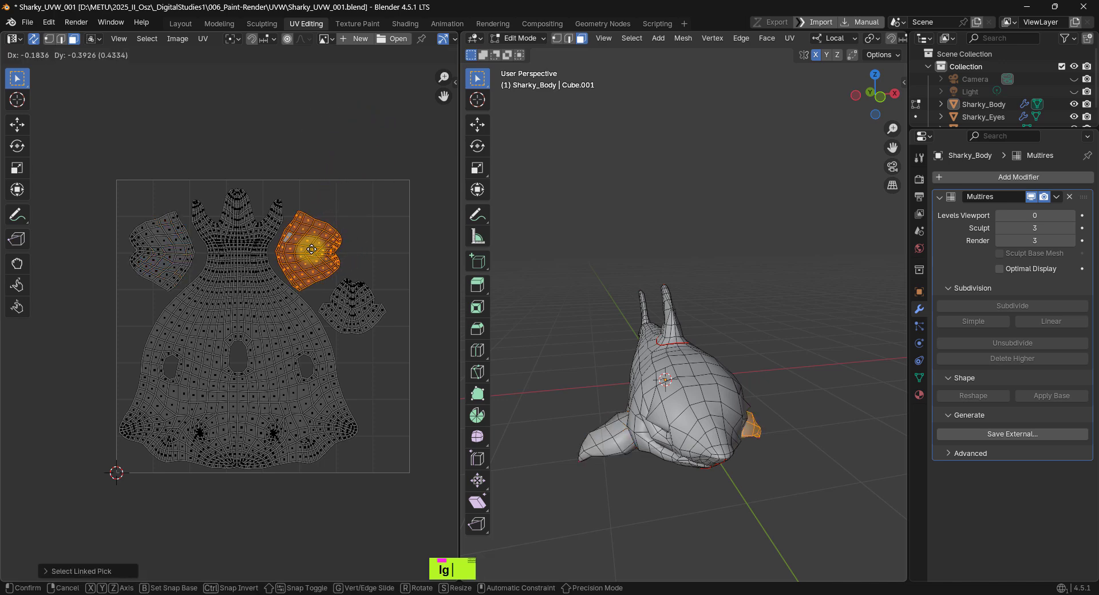
left_click(311, 249)
double_click(329, 126)
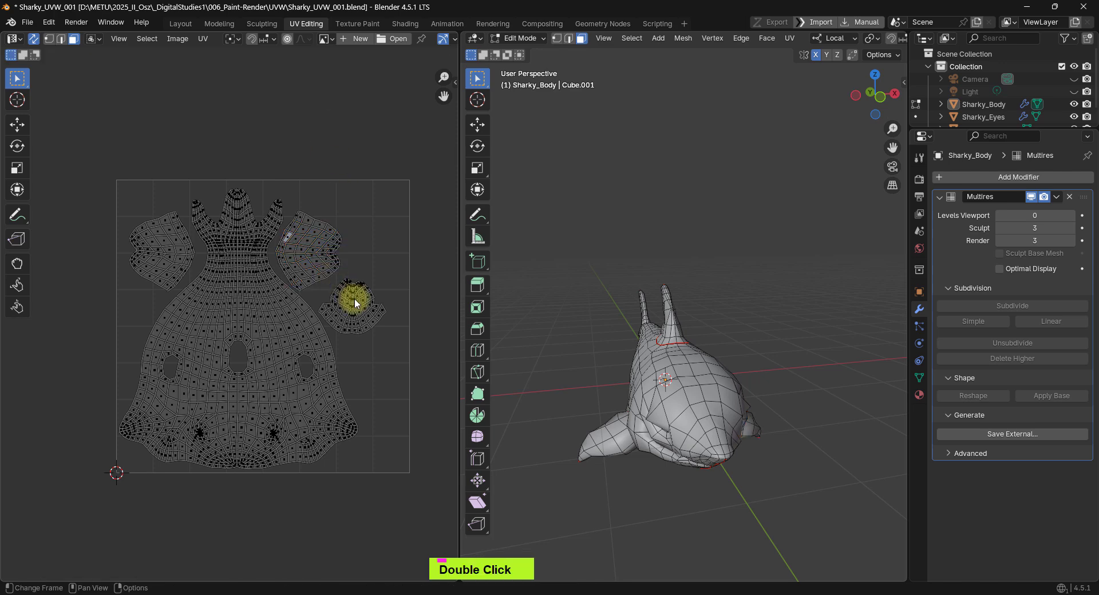
Step: Select all islands and scale them up uniformly by about 1.027 with the Transform tool to fill the UV square
key("a")
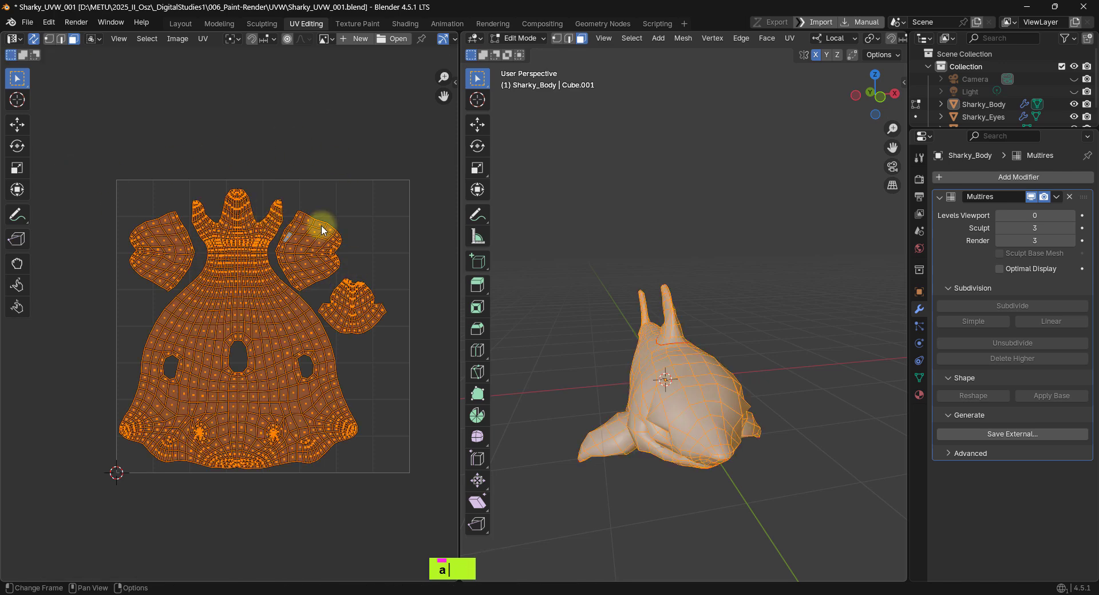
left_click(17, 189)
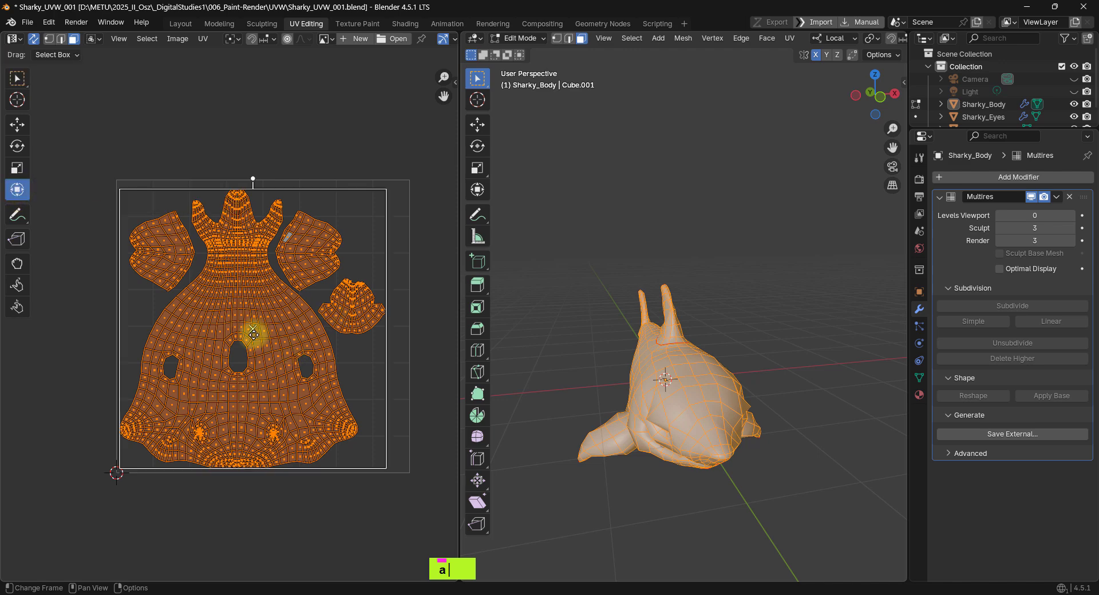
mouse_move(253, 333)
left_mouse_down()
mouse_move(246, 346)
mouse_move(265, 329)
mouse_move(255, 333)
left_mouse_up()
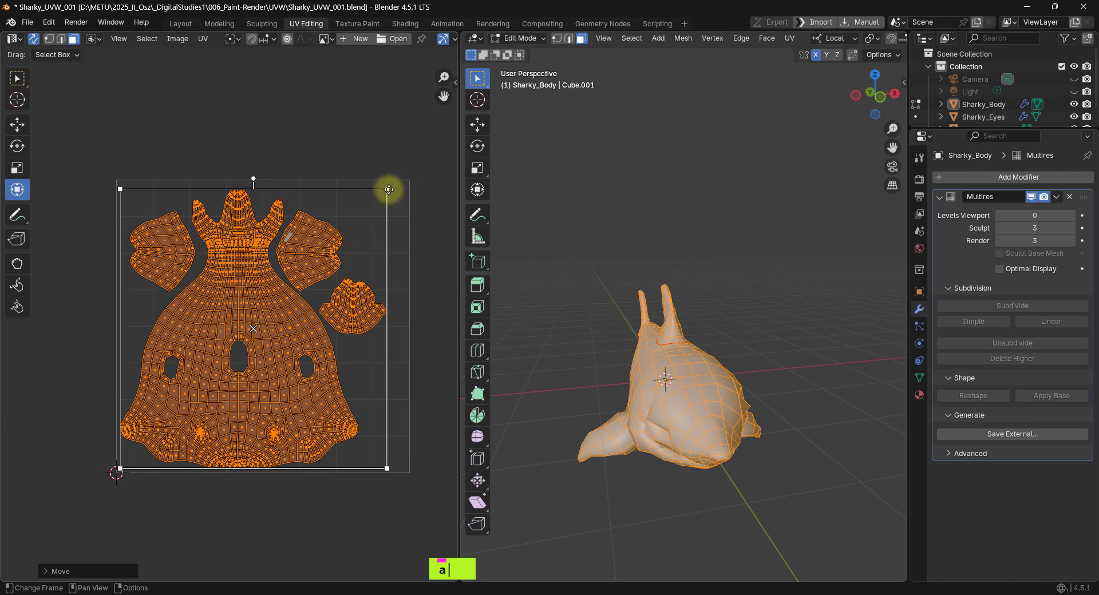
left_click_drag(390, 188, 400, 180)
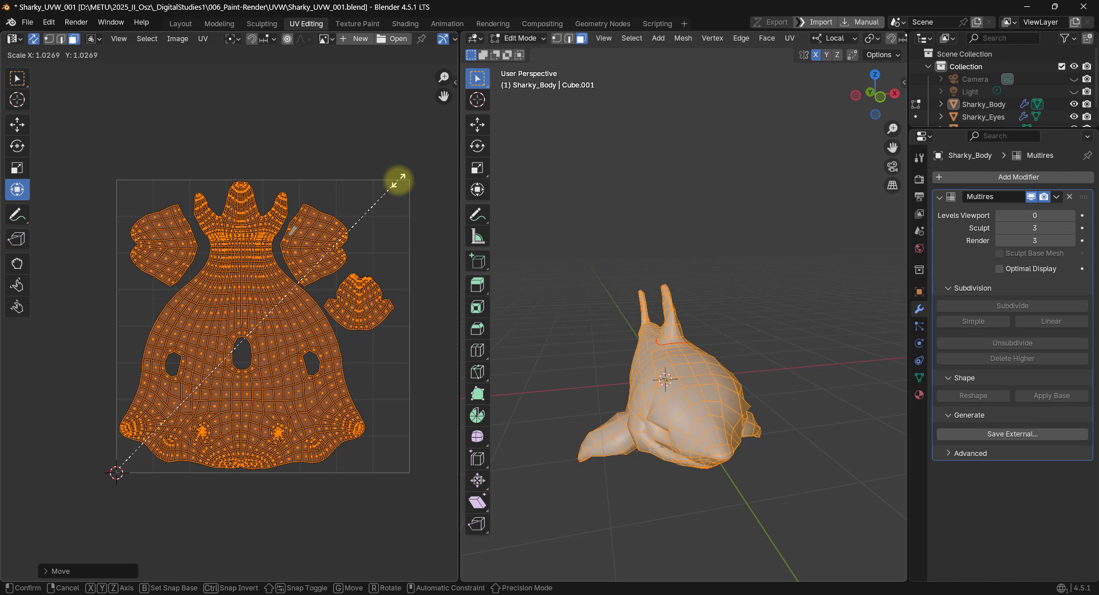
left_click(399, 180)
key("alt+a")
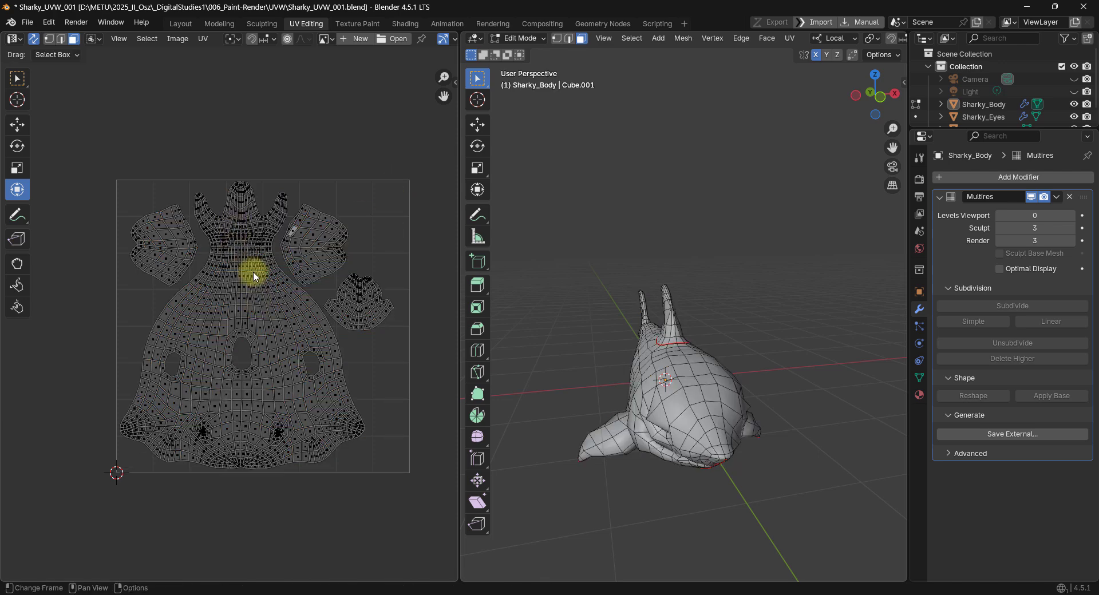
Step: Select all islands and move them right by about 0.035 to centre the layout in the UV square
key("a")
key("g")
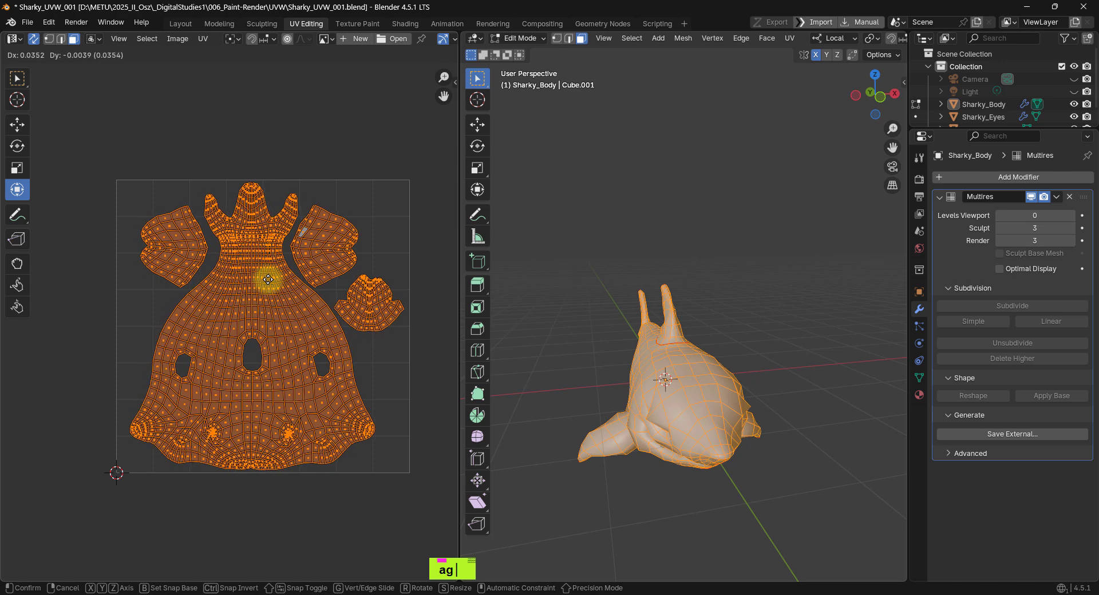
left_click(268, 269)
left_click(278, 150)
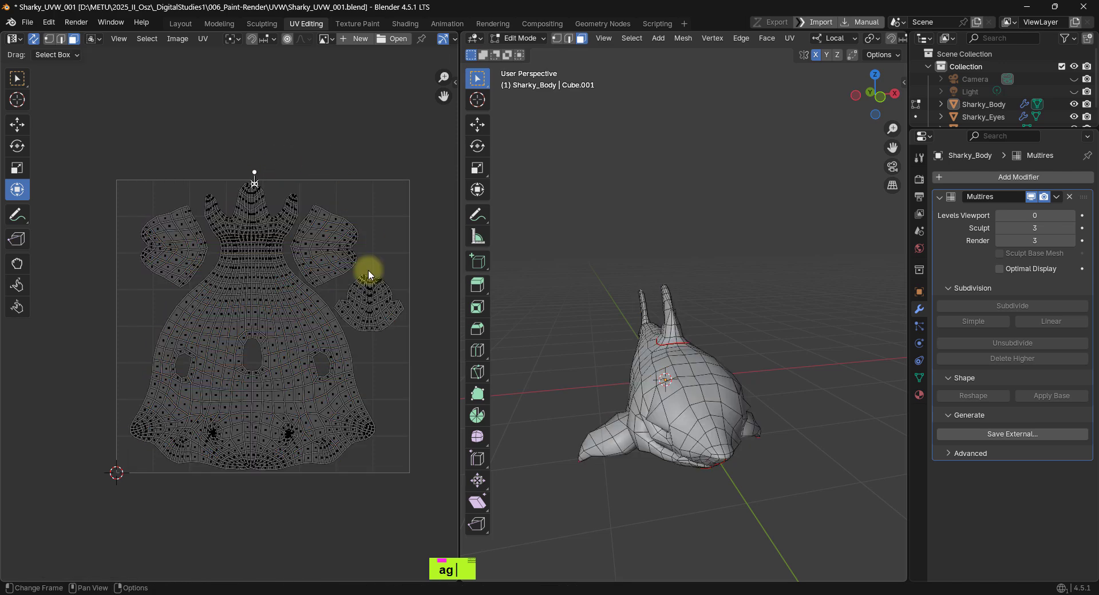
Step: Select the displaced UV face in the upper notch of the fin island and move it up to the tip of the right lobe
middle_click_drag(355, 316, 319, 318, "shift")
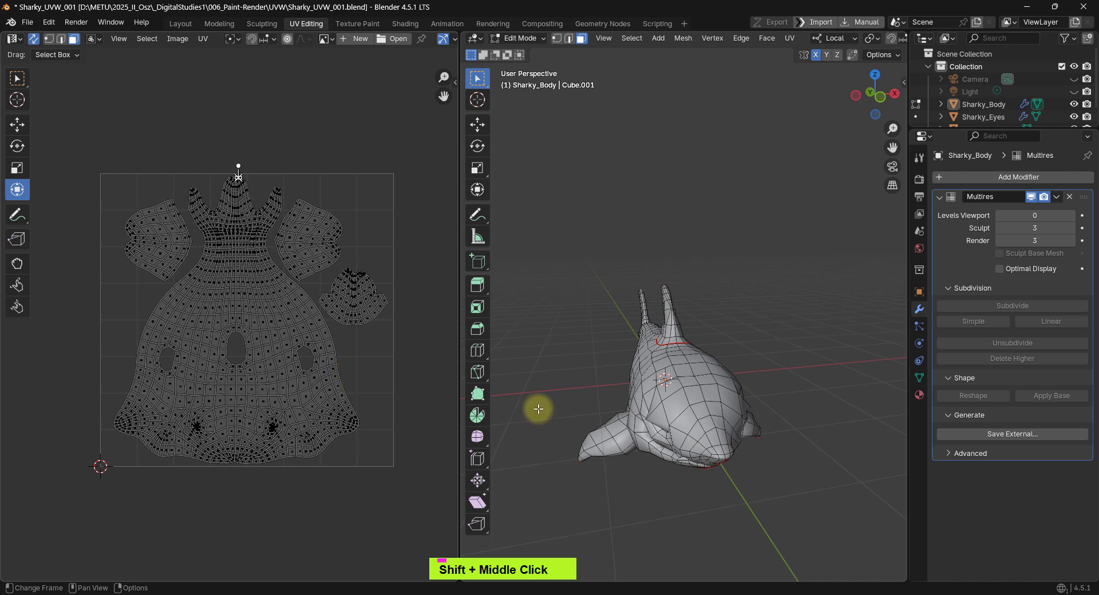
middle_click_drag(635, 380, 586, 354)
scroll(620, 397, "up", 5)
scroll(620, 396, "down", 3)
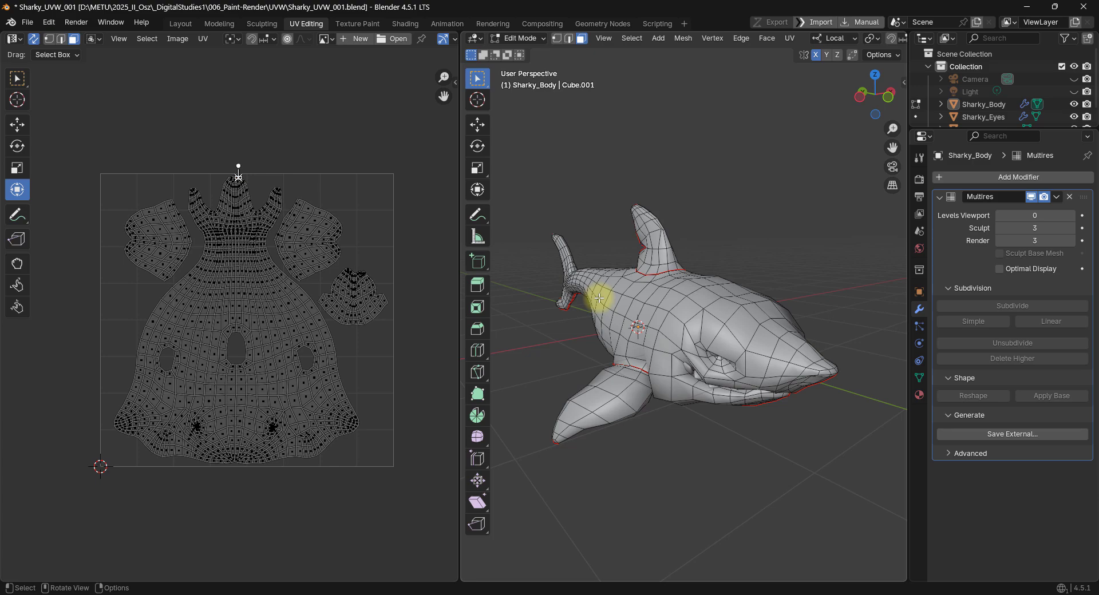
scroll(361, 281, "up", 6)
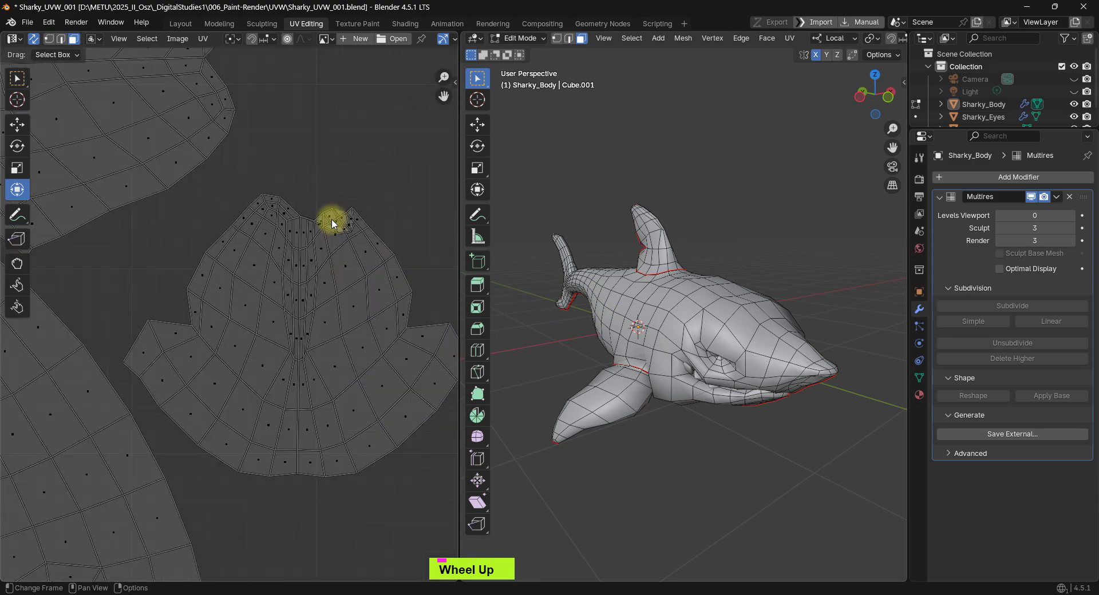
scroll(331, 221, "down", 5)
scroll(338, 267, "left", 2, "shift")
scroll(338, 267, "up", 5)
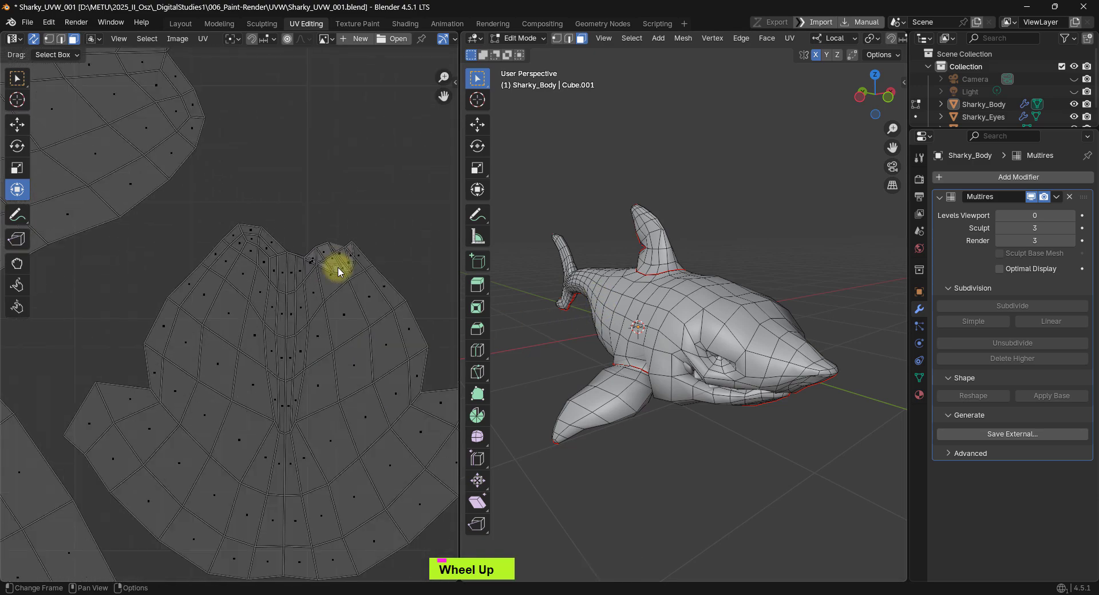
left_click(340, 267)
scroll(343, 267, "up", 2)
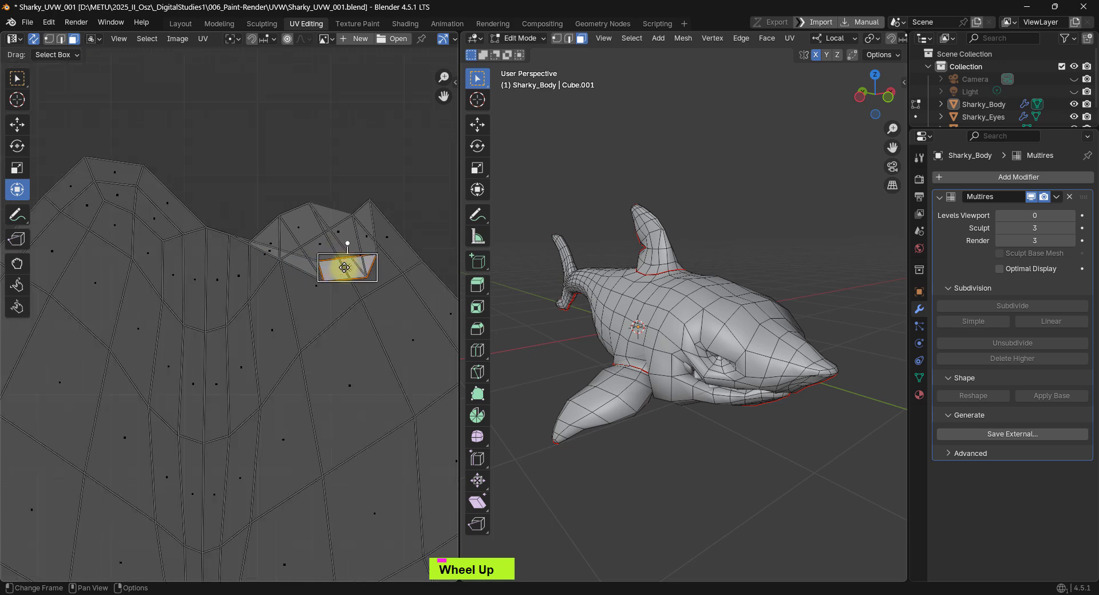
key("g")
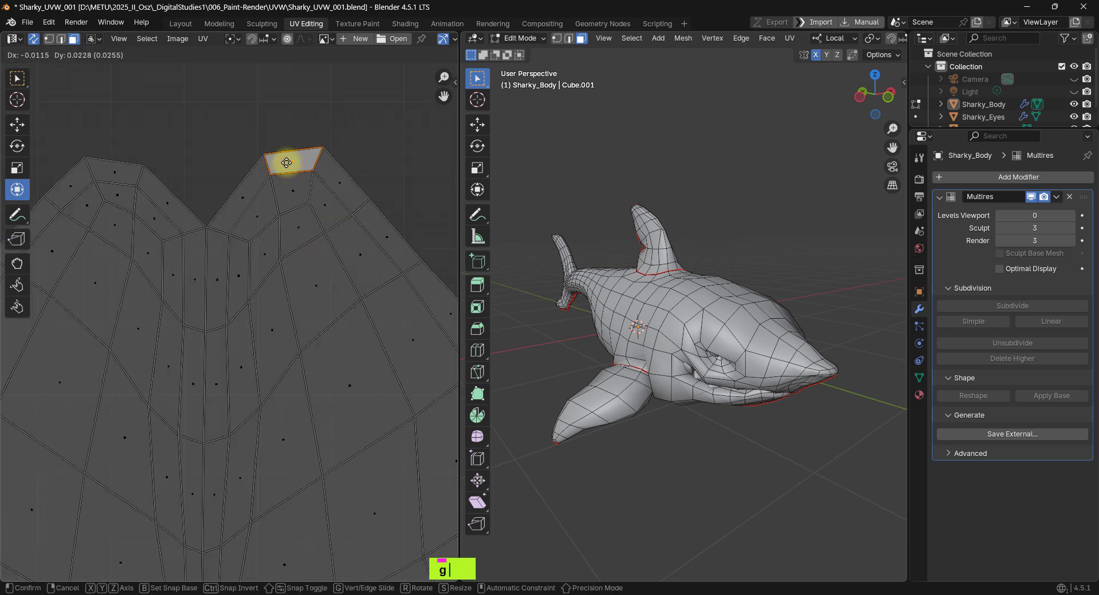
left_click(284, 169)
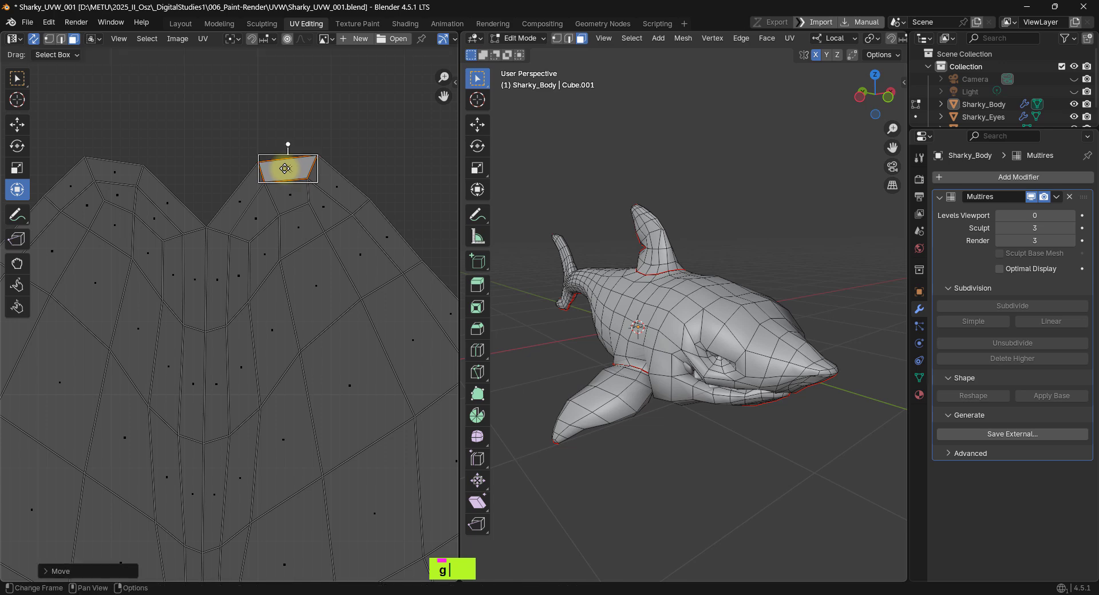
Step: Select the faces of the body island's right tail lobe and move them slightly outward and up with the Transform tool
scroll(289, 172, "down", 6)
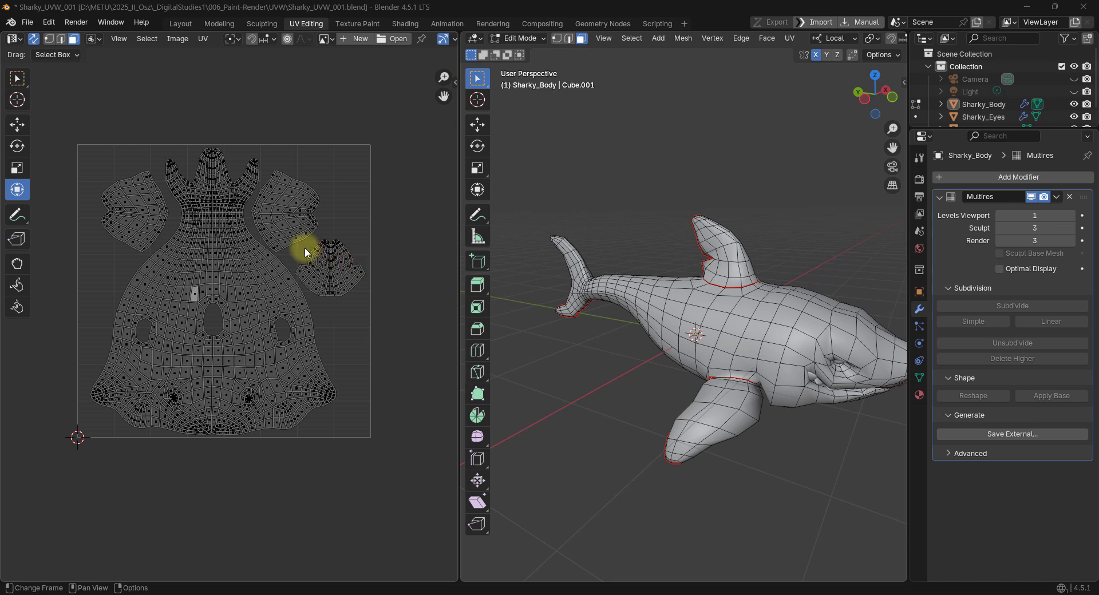
middle_click_drag(627, 345, 697, 331)
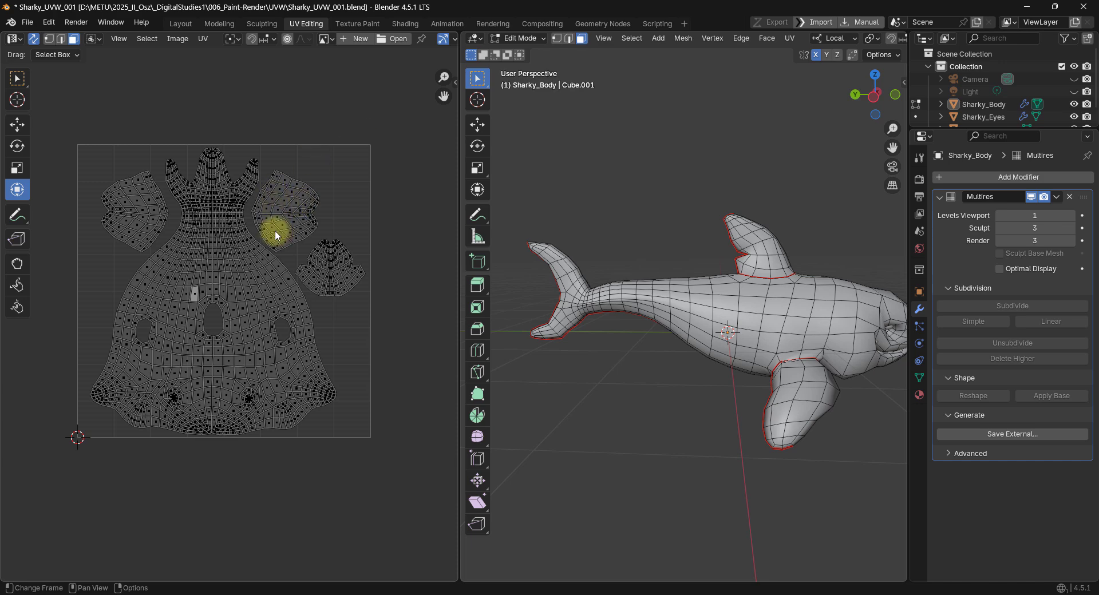
middle_click_drag(265, 188, 291, 211, "shift")
scroll(263, 199, "up", 1)
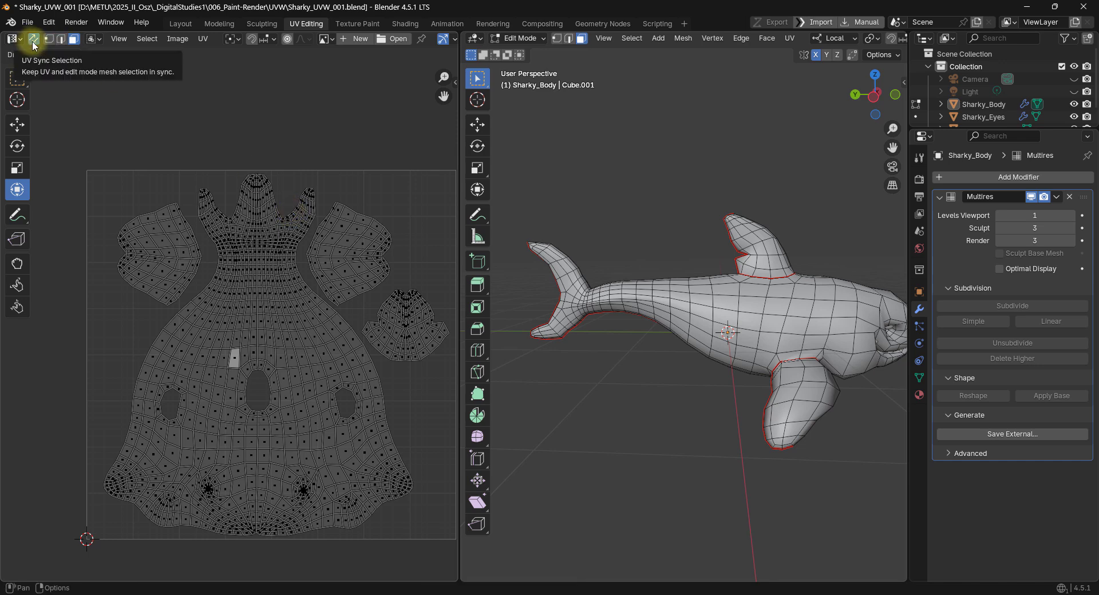
left_click(34, 41)
left_click(296, 207)
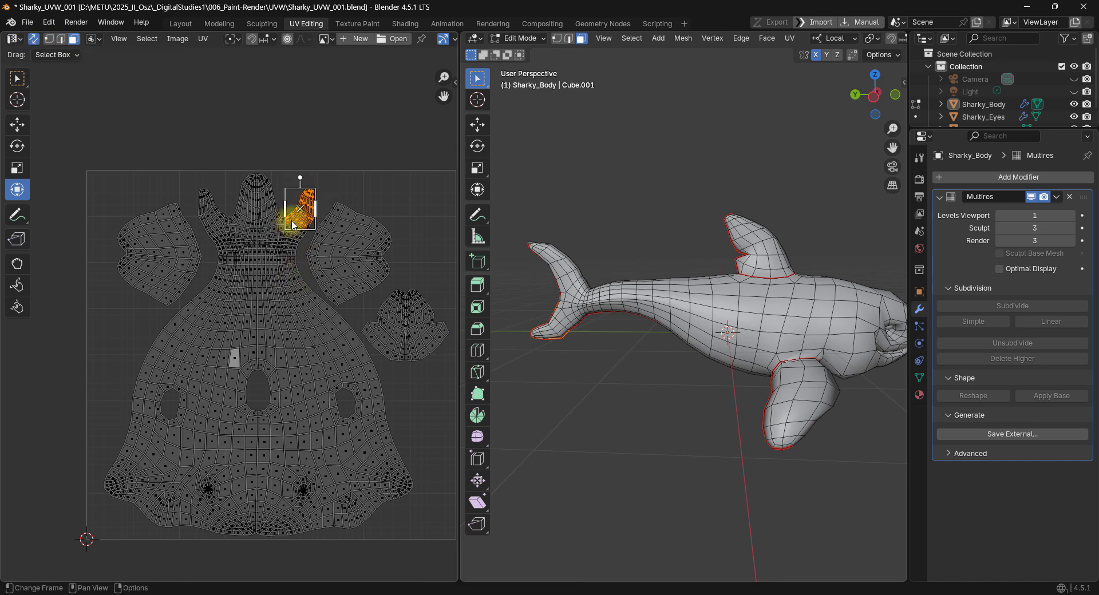
left_click_drag(301, 206, 310, 203)
middle_click_drag(671, 304, 638, 332)
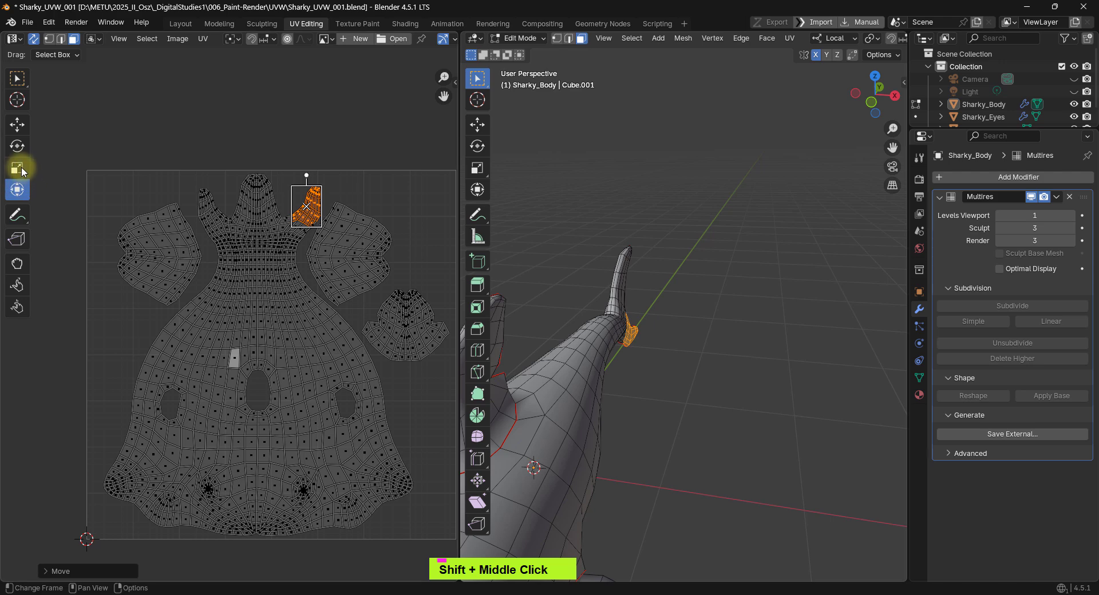
left_click(17, 146)
left_click(354, 179)
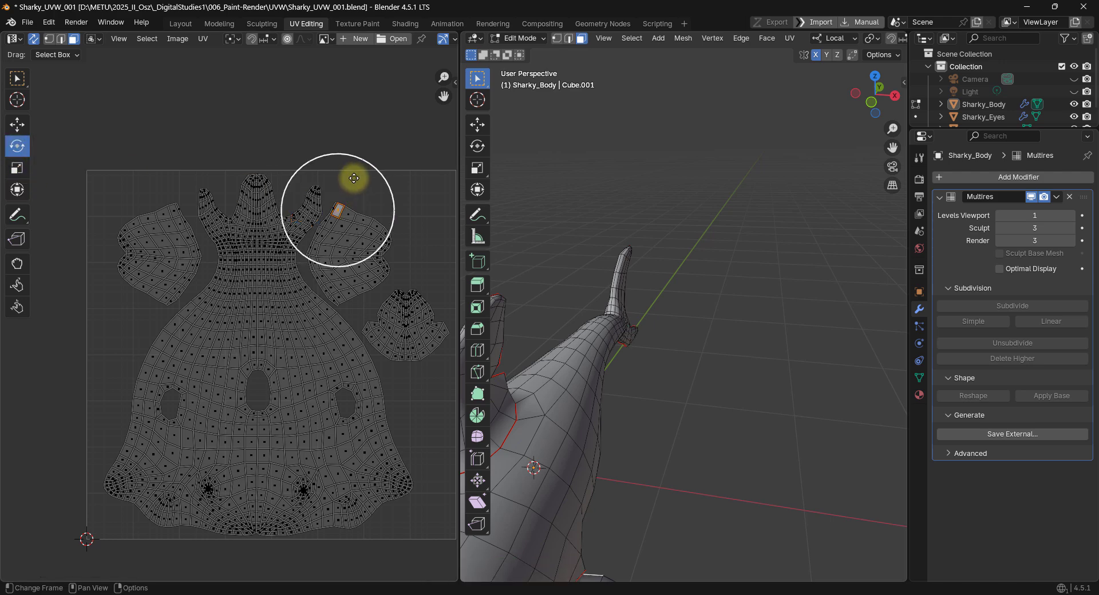
left_click(305, 209)
left_click_drag(305, 210, 316, 199)
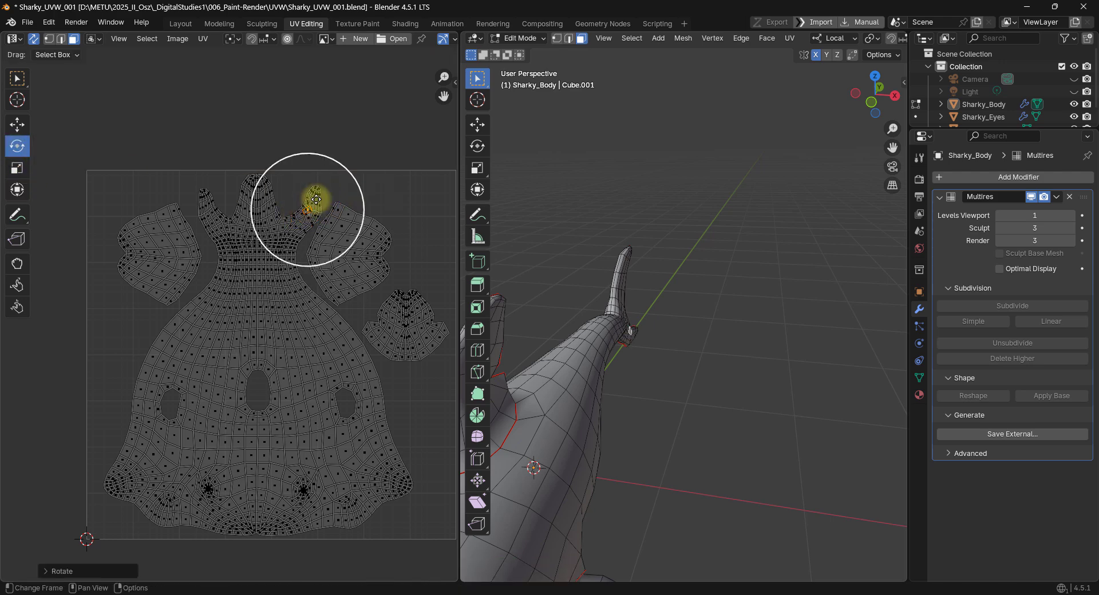
key("ctrl+z")
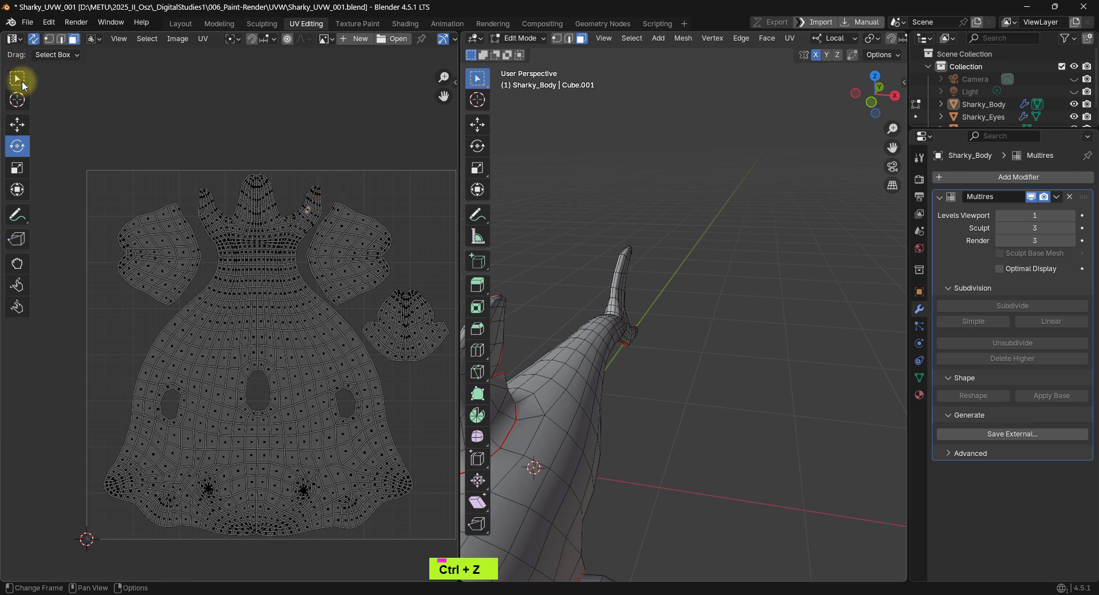
Step: Box-select the body island's right tail lobe, try rotating it clockwise with the Rotate tool, and undo the rotation
left_click(21, 82)
left_click_drag(326, 176, 279, 231)
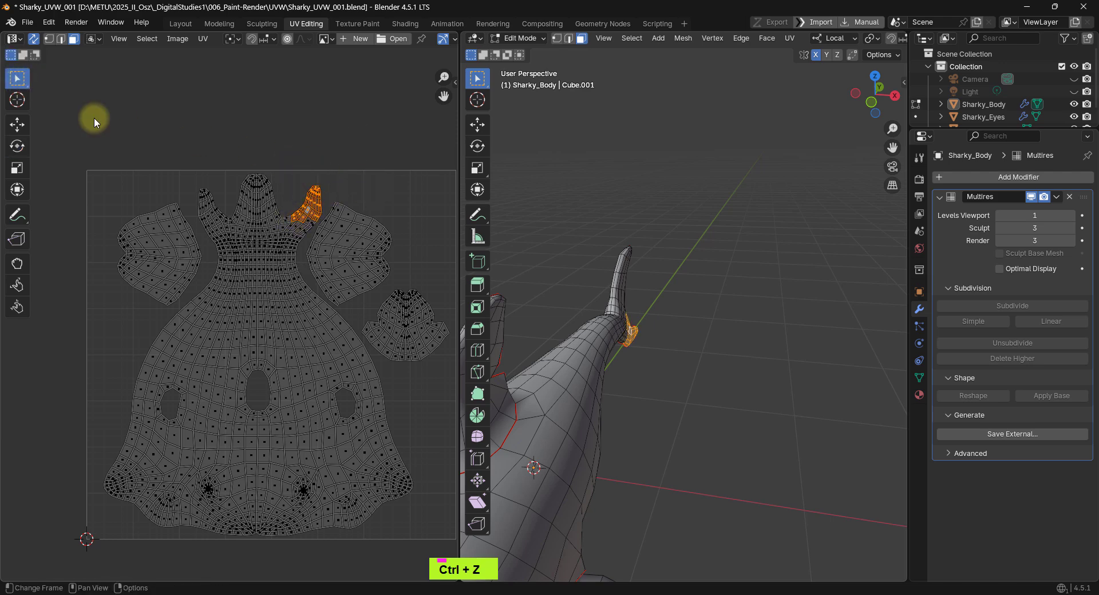
left_click(17, 146)
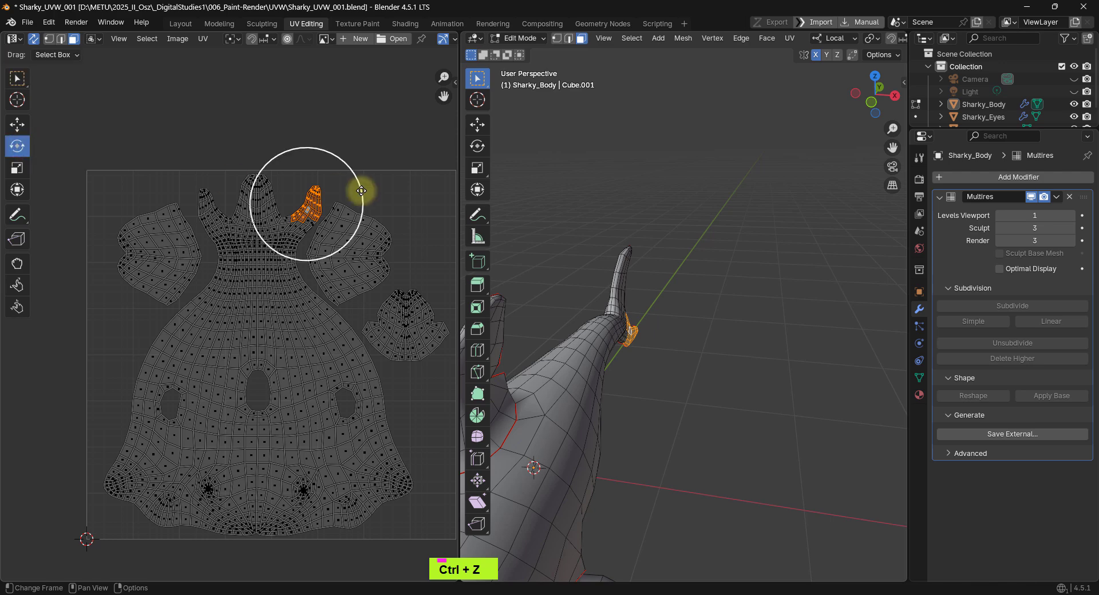
left_click_drag(345, 166, 358, 186)
scroll(288, 224, "up", 2)
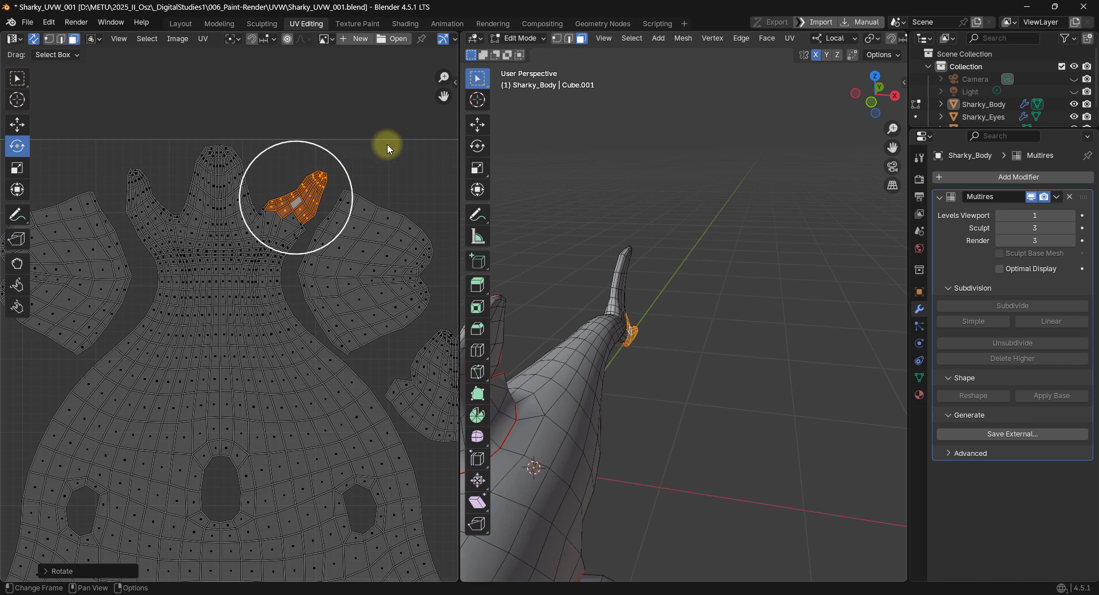
key("ctrl+z")
middle_click_drag(386, 171, 386, 132, "shift")
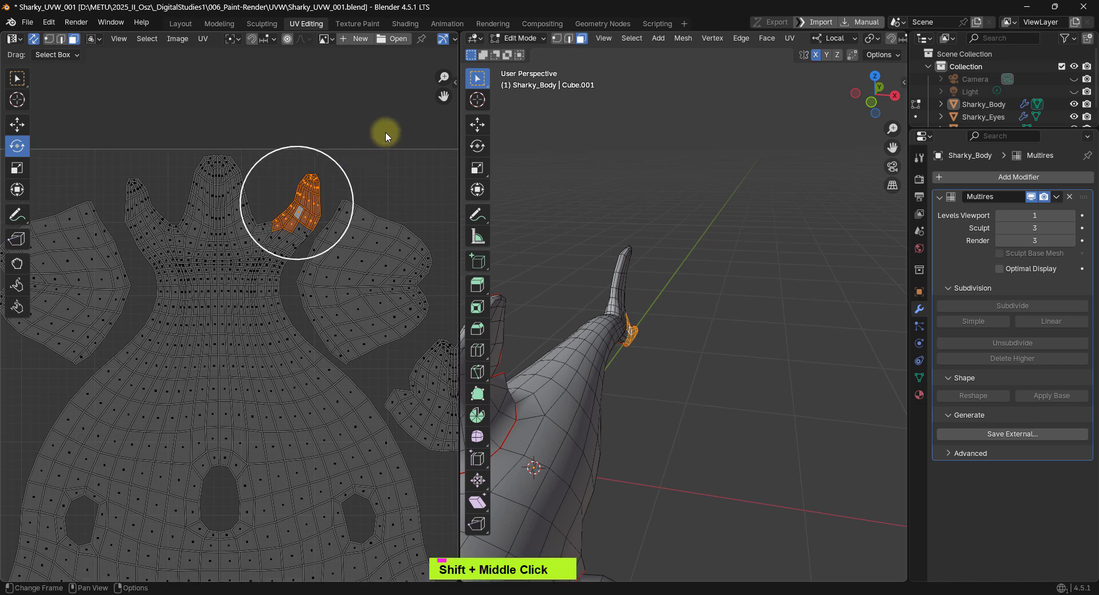
scroll(378, 152, "down", 2)
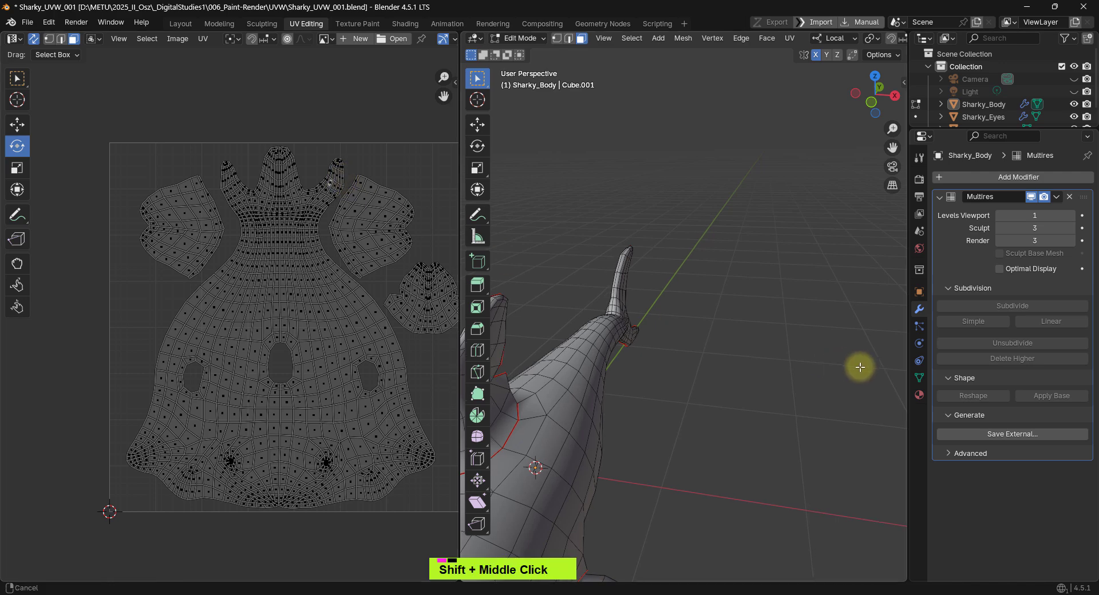
Step: Turn off UV sync selection and select the whole shark body mesh to display its UV islands
middle_click_drag(859, 368, 762, 363)
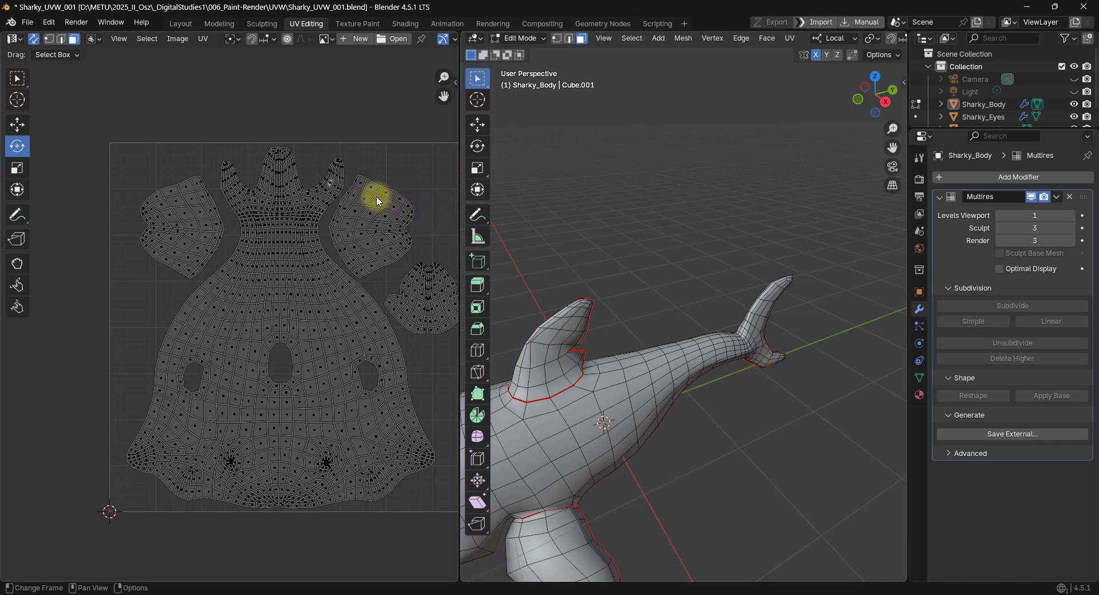
middle_click_drag(376, 196, 369, 195, "shift")
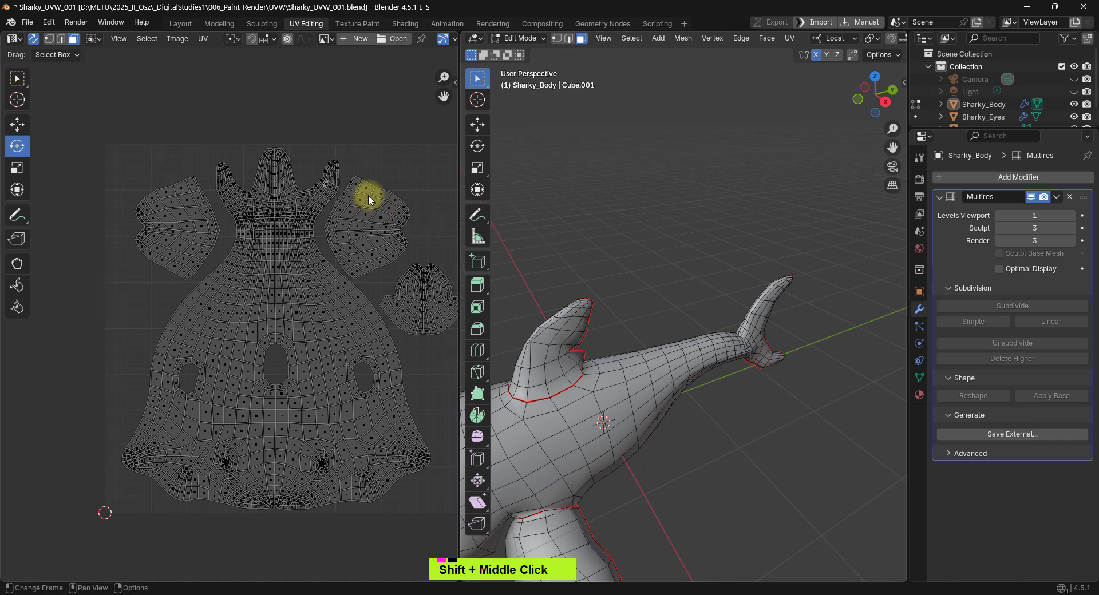
left_click(33, 39)
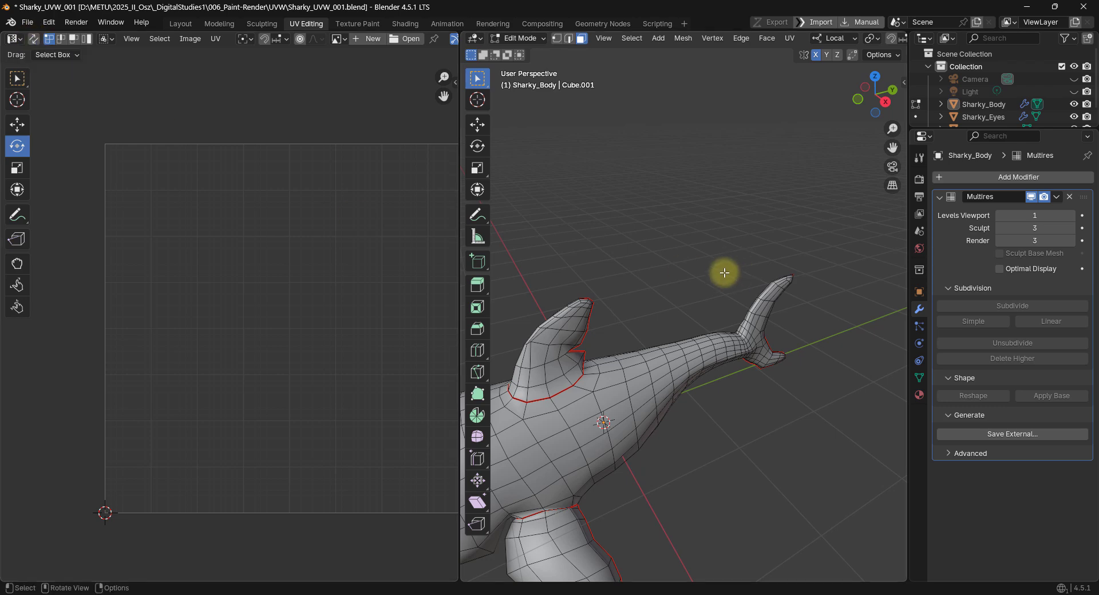
key("a")
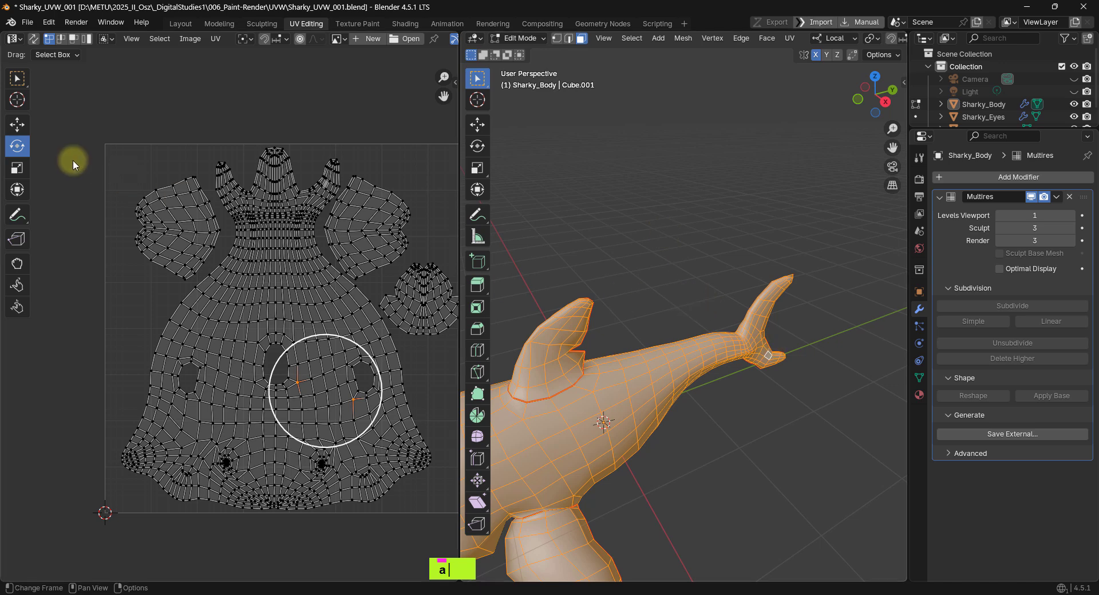
Step: Select the UV vertex at the tip of the right tail lobe and grow the selection five times
left_click(17, 79)
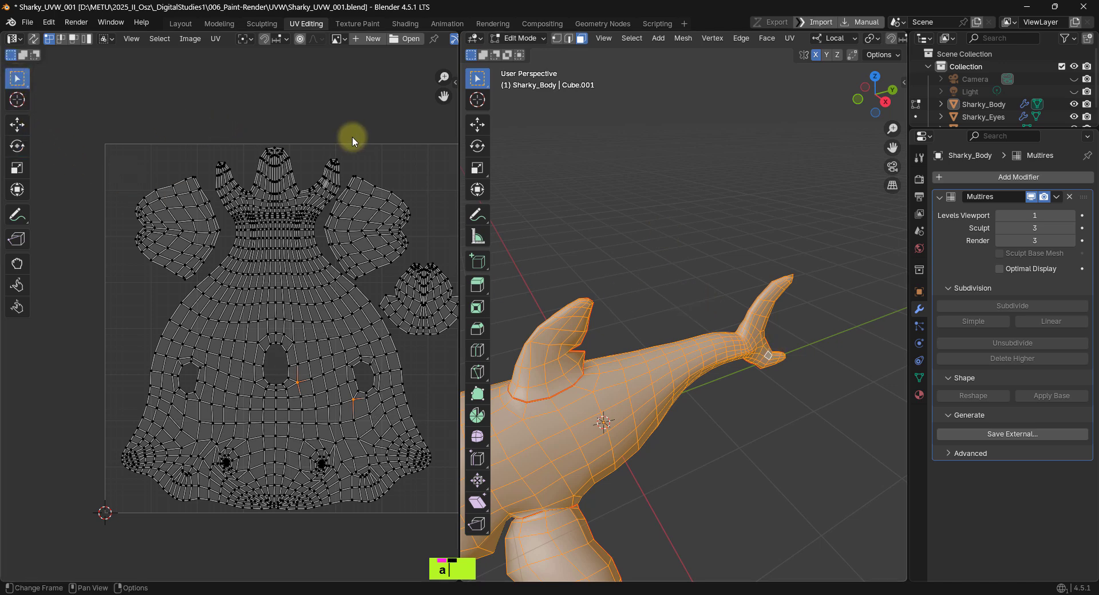
middle_click_drag(329, 166, 320, 177, "shift")
scroll(283, 177, "up", 2)
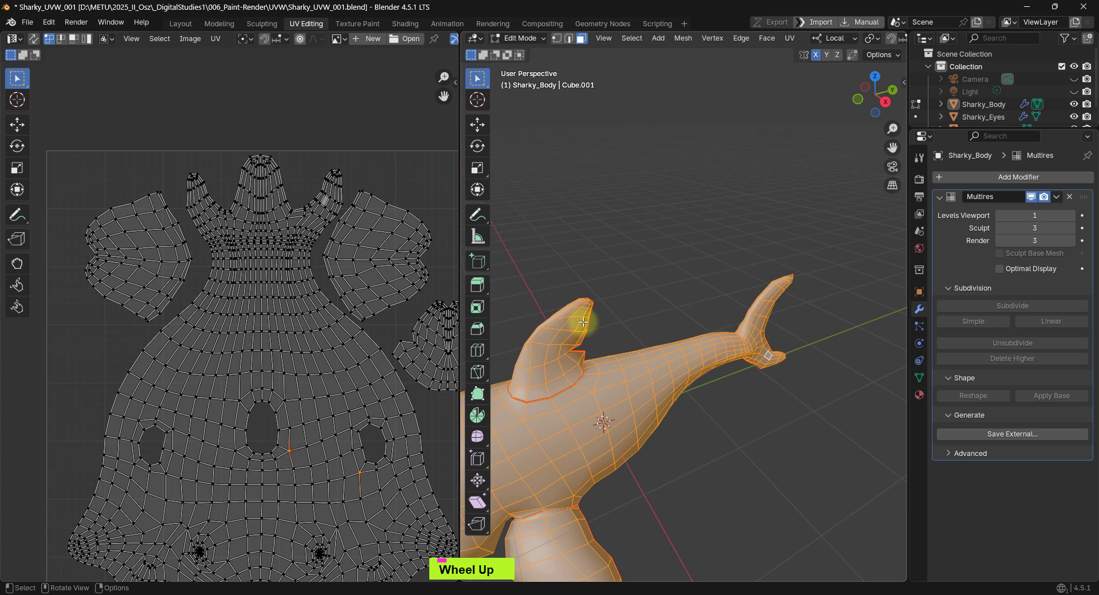
scroll(248, 212, "up", 4)
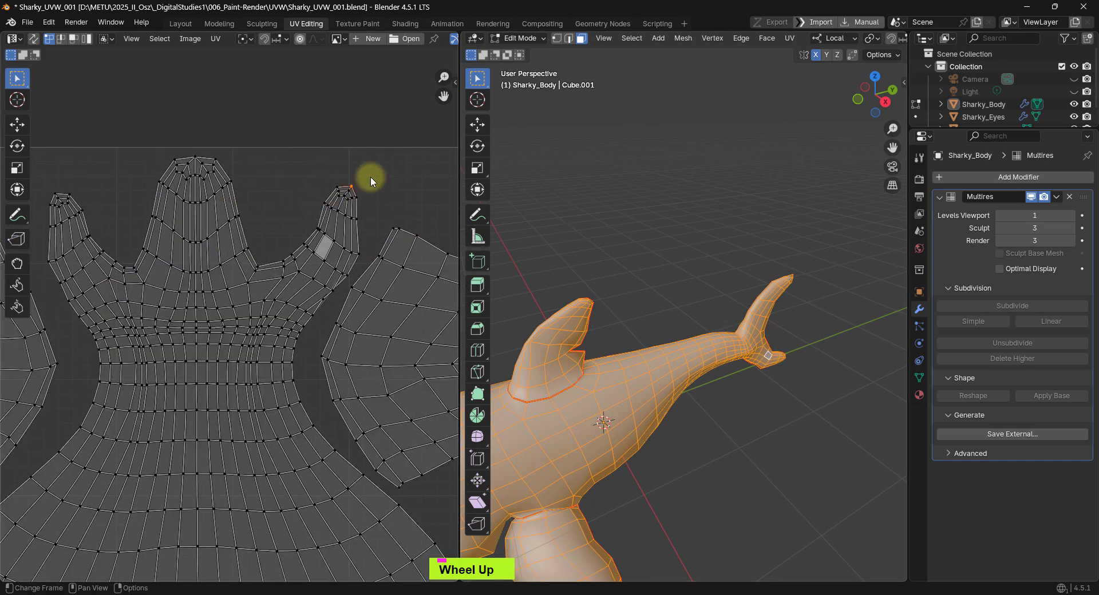
key("ctrl+KP_Add")
key("ctrl+KP_Add")
key("ctrl+KP_Add")
key("ctrl+KP_Add")
key("ctrl+KP_Add")
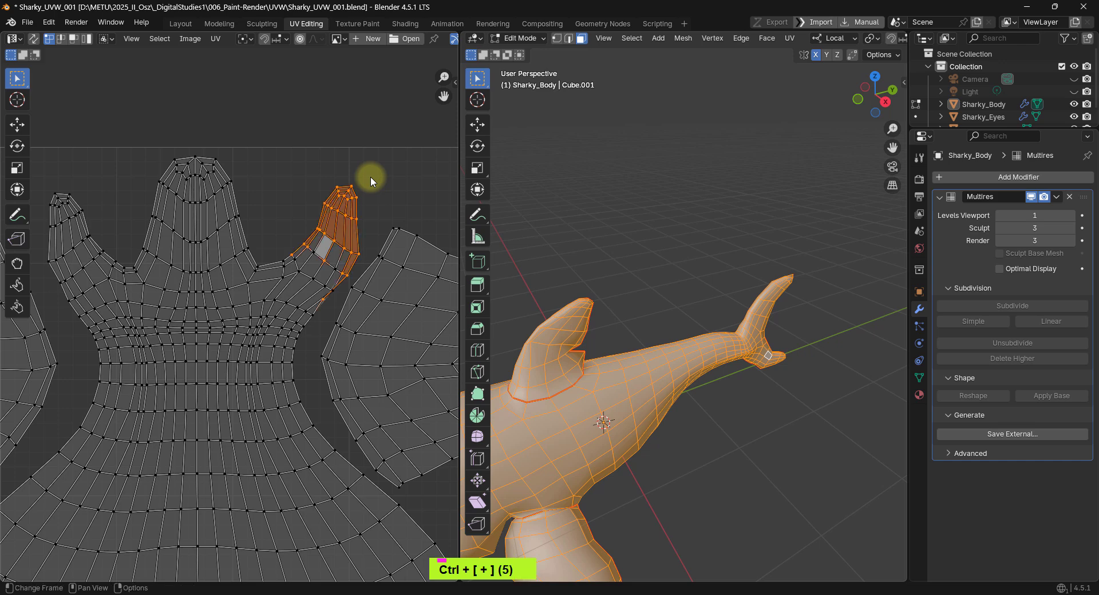
Step: Box-select the UV vertices at the right tail lobe's tip, grow the selection three times, and clear it
left_click(328, 177)
left_click_drag(309, 167, 364, 222)
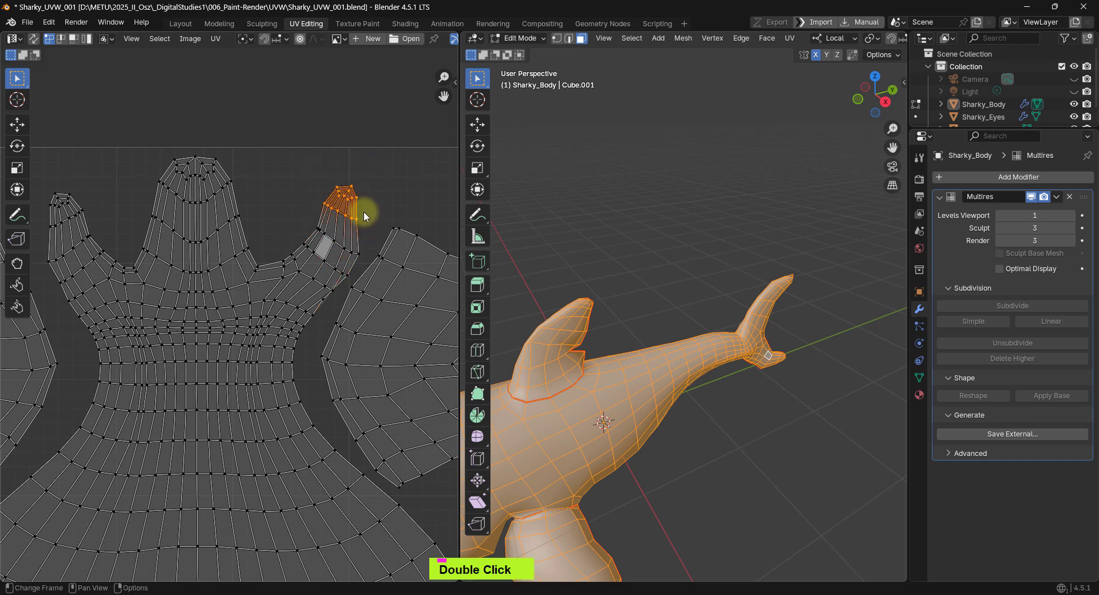
key("ctrl+KP_Add")
key("ctrl+KP_Add")
key("ctrl+KP_Add")
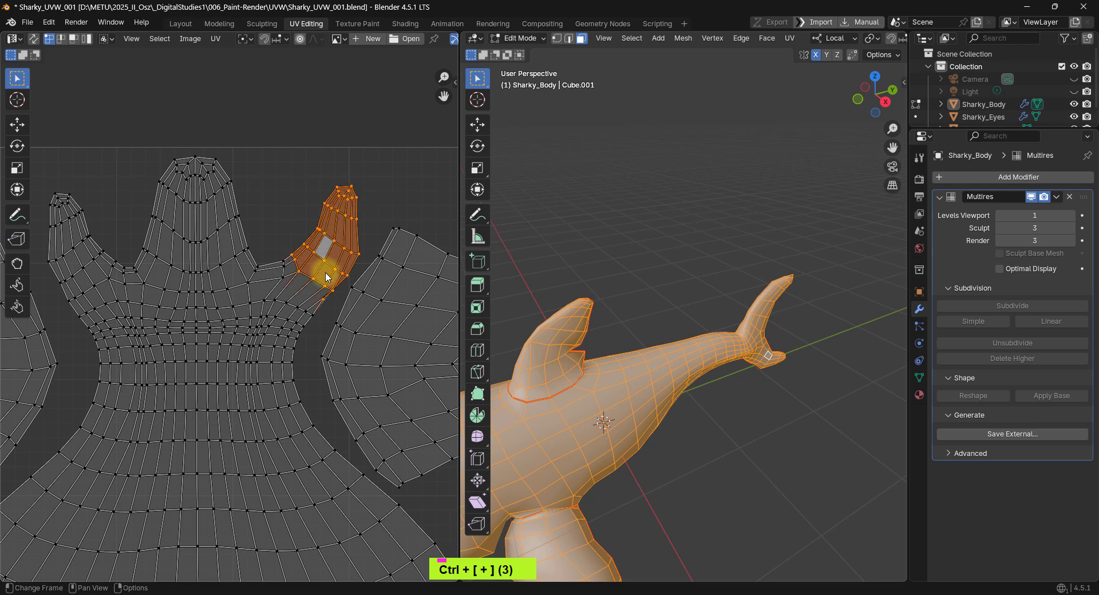
scroll(325, 289, "up", 2)
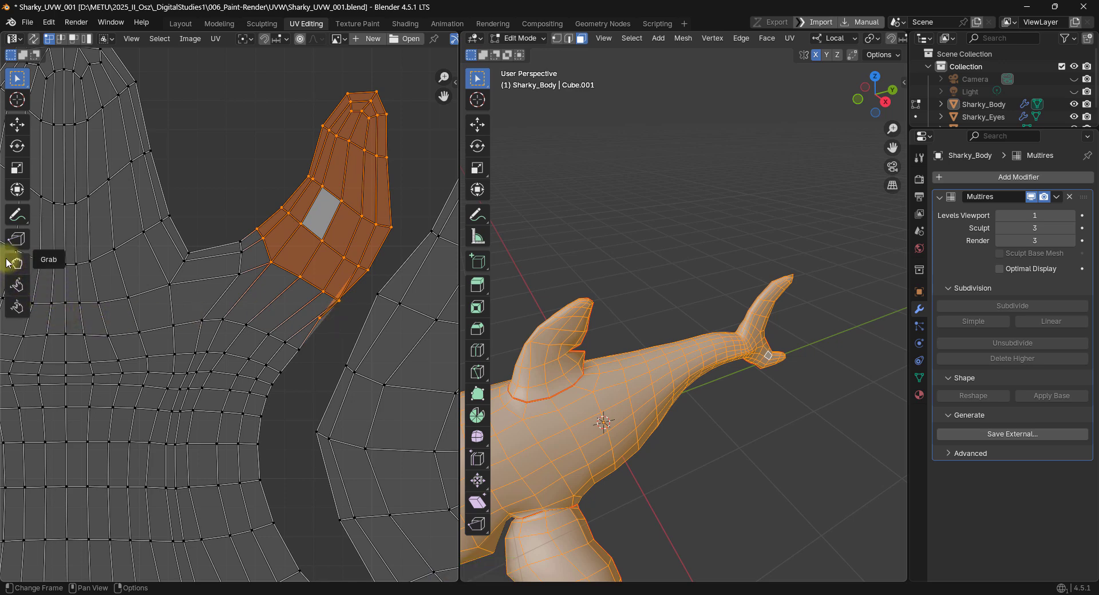
left_click(222, 125)
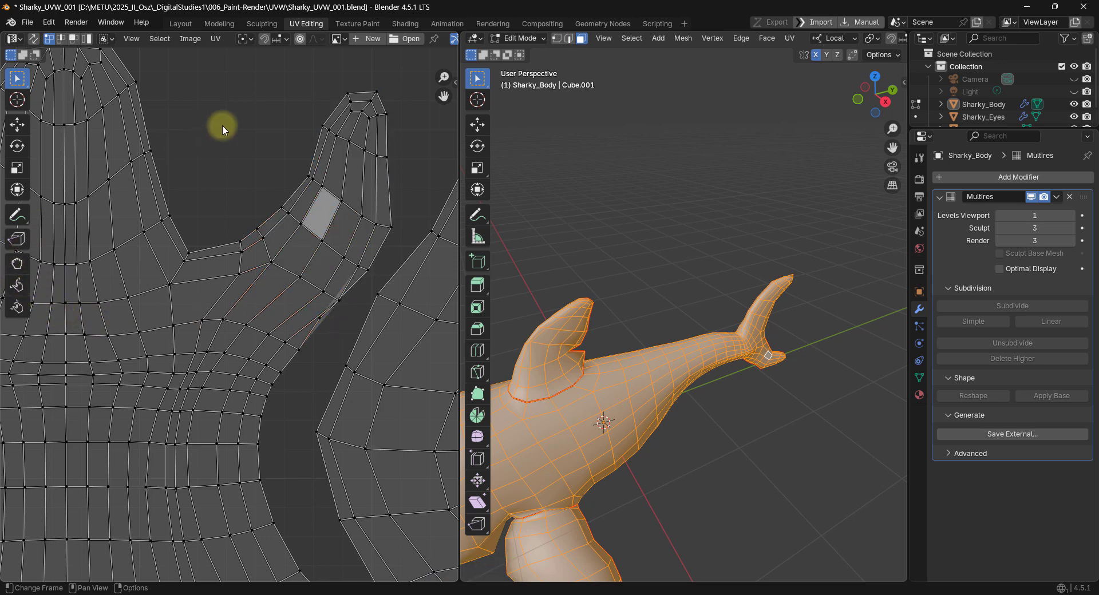
Step: Switch to the Relax brush and apply it at the centre of the small rounded island beside the body island
left_click(15, 286)
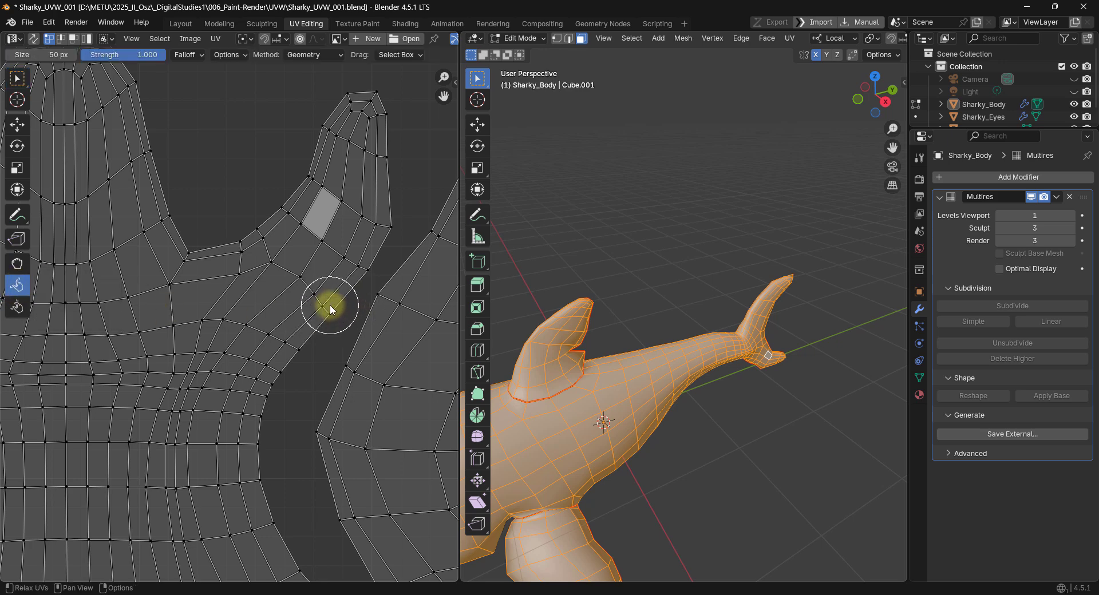
scroll(330, 305, "down", 3)
middle_click_drag(328, 305, 189, 270, "shift")
scroll(437, 317, "down", 2)
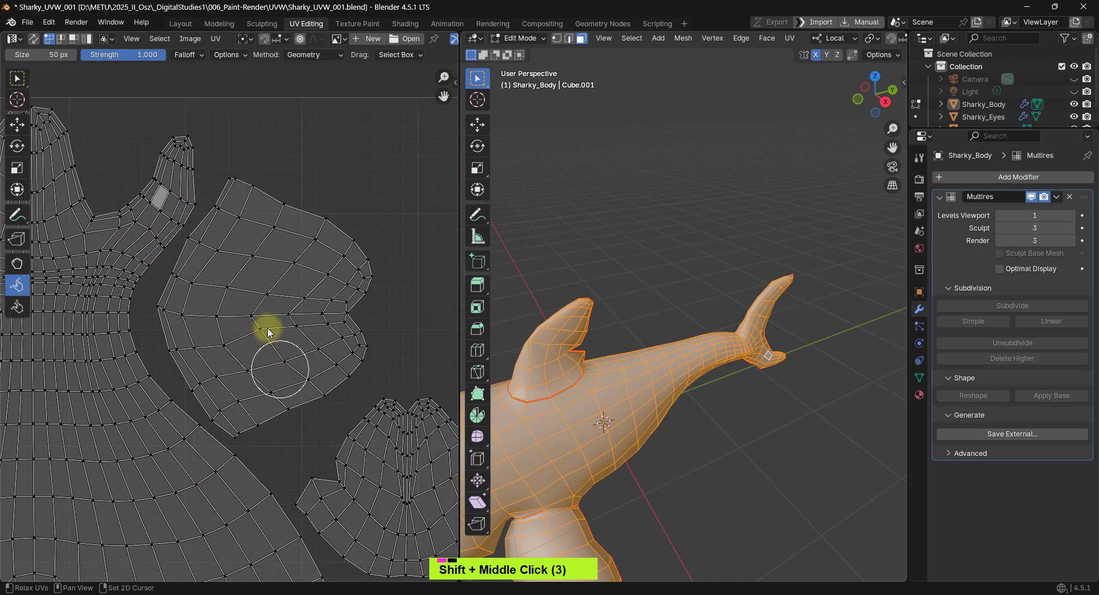
middle_click_drag(265, 324, 243, 145, "shift")
scroll(356, 343, "down", 2)
scroll(372, 348, "up", 4)
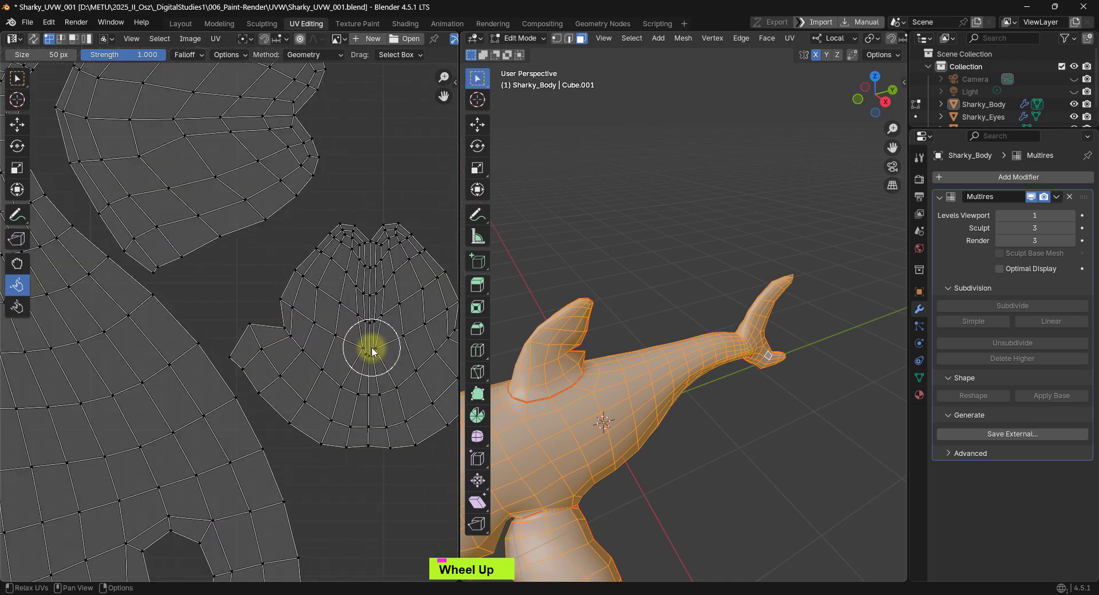
double_click(368, 362)
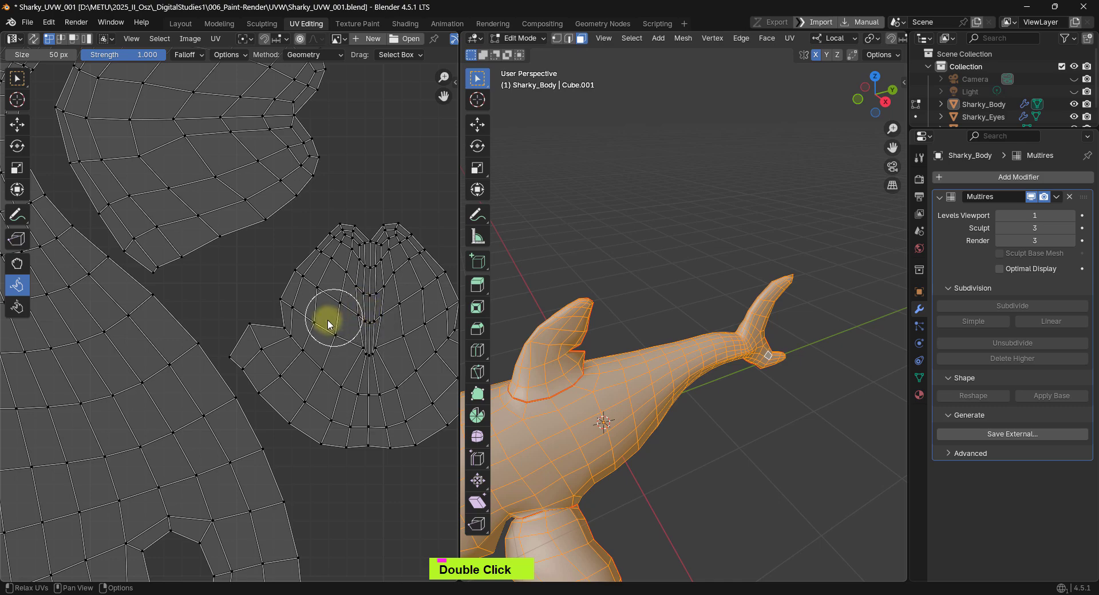
Step: Inspect the fin islands and both tail lobes of the body island, comparing the lobes' shape and spacing
scroll(322, 318, "down", 2)
middle_click_drag(97, 348, 279, 324, "shift")
middle_click_drag(220, 300, 390, 367, "shift")
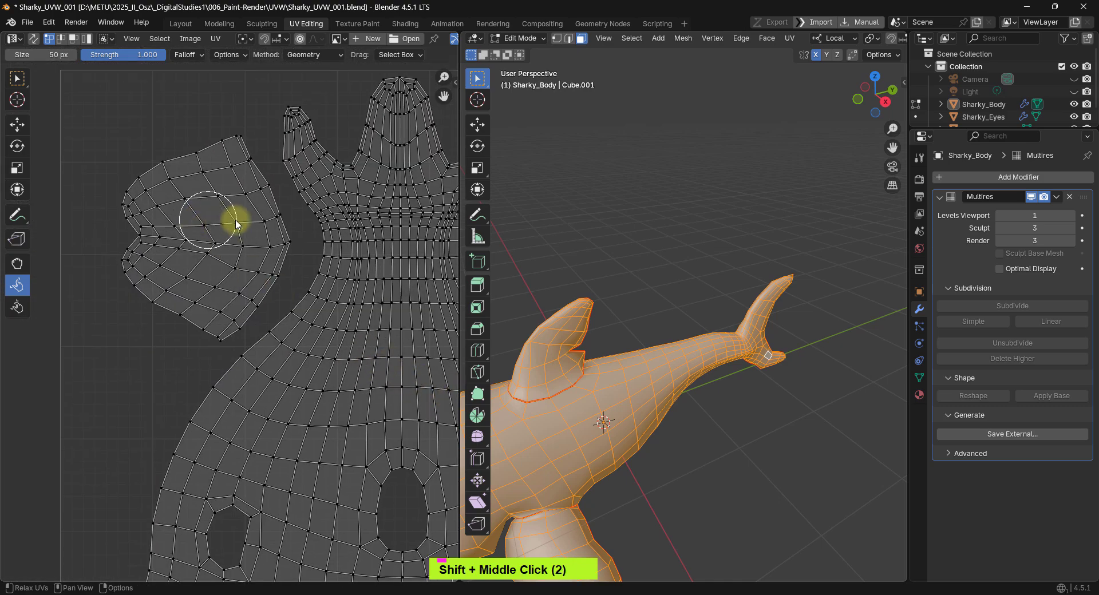
middle_click_drag(351, 208, 300, 257, "shift")
scroll(300, 257, "down", 1)
scroll(331, 177, "up", 1)
middle_click_drag(331, 177, 246, 214, "shift")
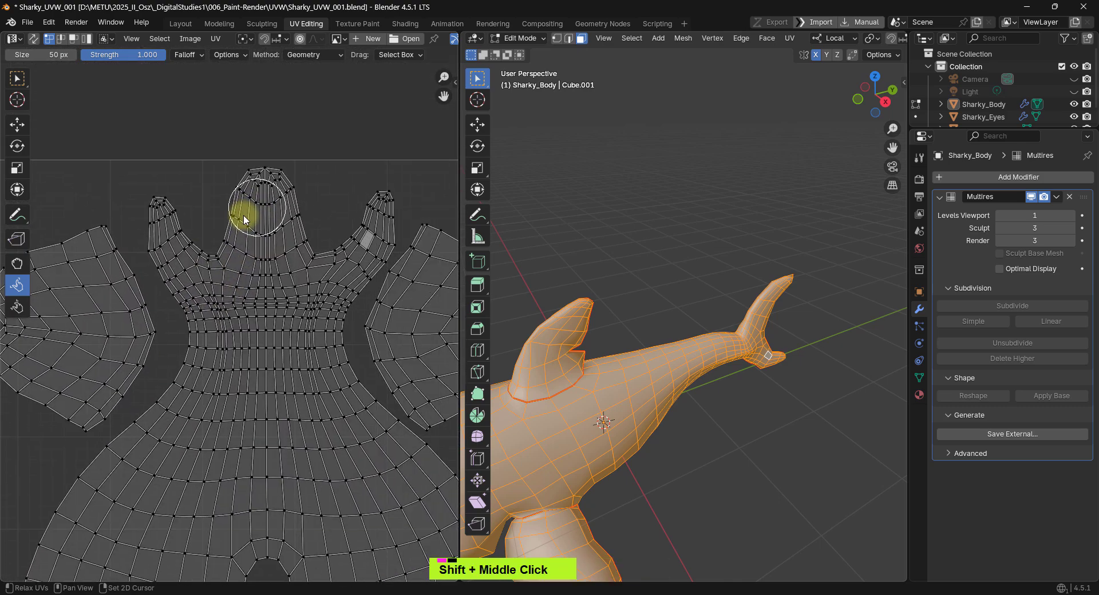
scroll(387, 235, "up", 1)
scroll(387, 235, "up", 1)
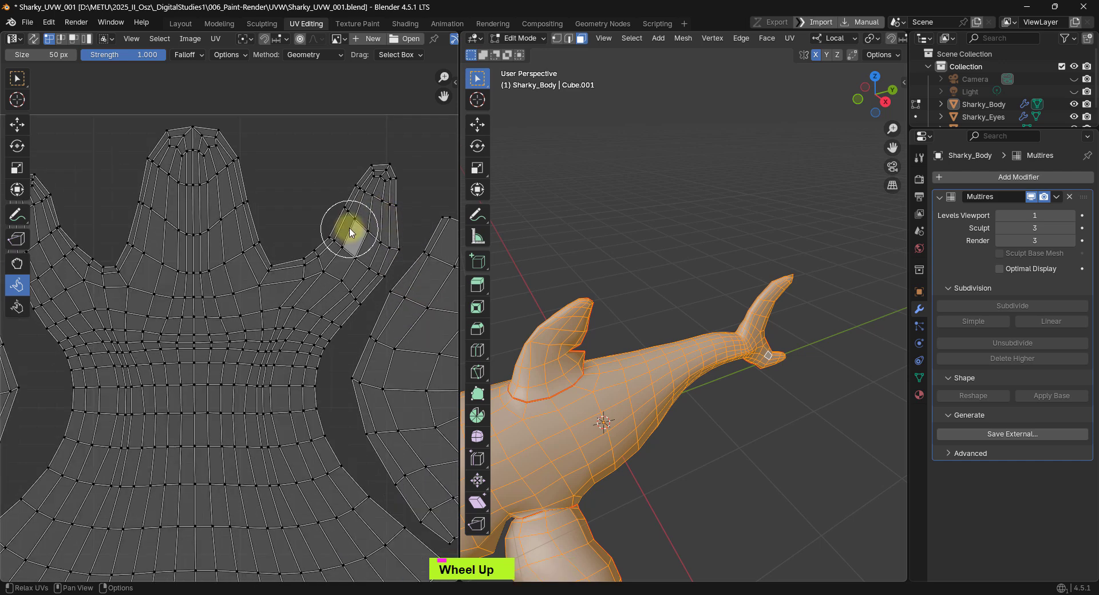
middle_click_drag(363, 265, 135, 250, "shift")
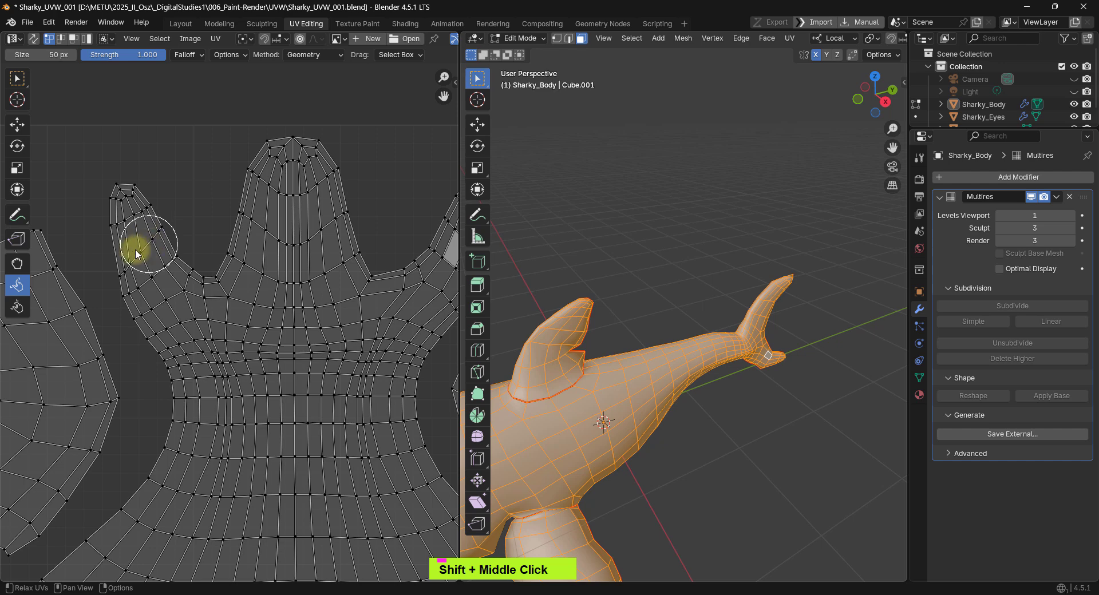
scroll(135, 275, "down", 2)
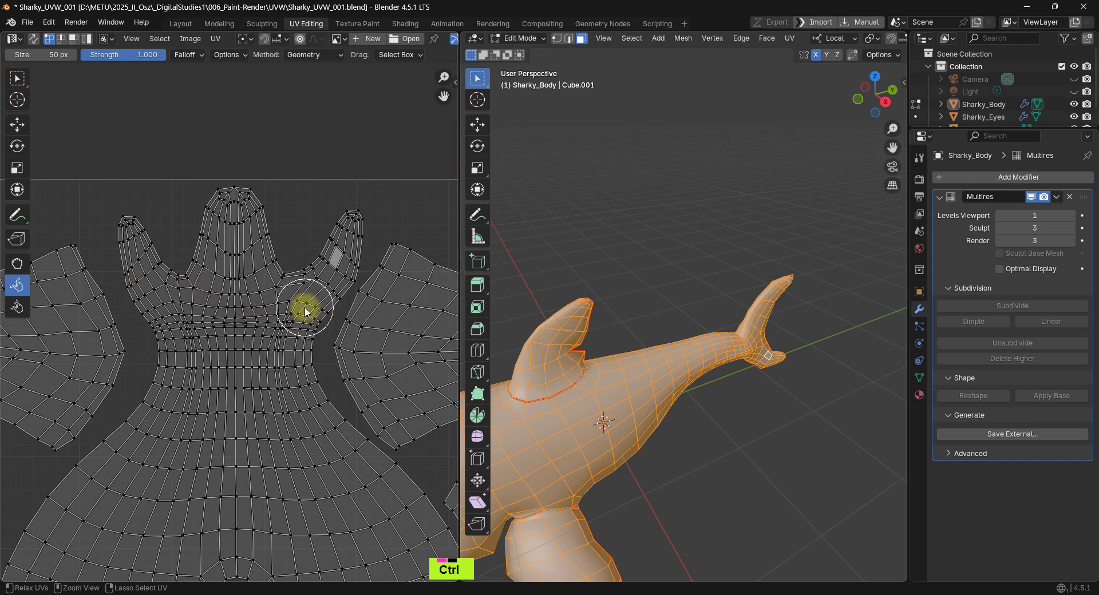
mouse_move(314, 302)
middle_mouse_down("shift")
mouse_move(304, 314)
mouse_move(342, 314)
mouse_move(297, 299)
middle_mouse_up("shift")
scroll(307, 311, "up", 1)
scroll(342, 305, "up", 1)
scroll(318, 312, "down", 1)
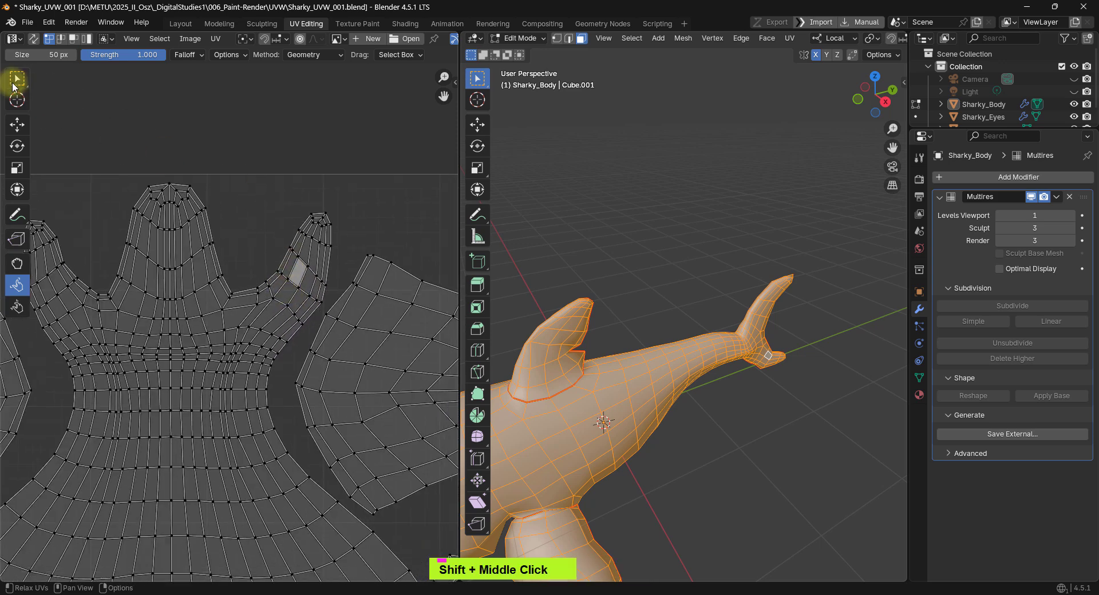
Step: Box-select the UV vertices at the right tail lobe's tip and grow the selection four times
left_click(15, 80)
left_click_drag(277, 183, 335, 249)
scroll(337, 205, "up", 2)
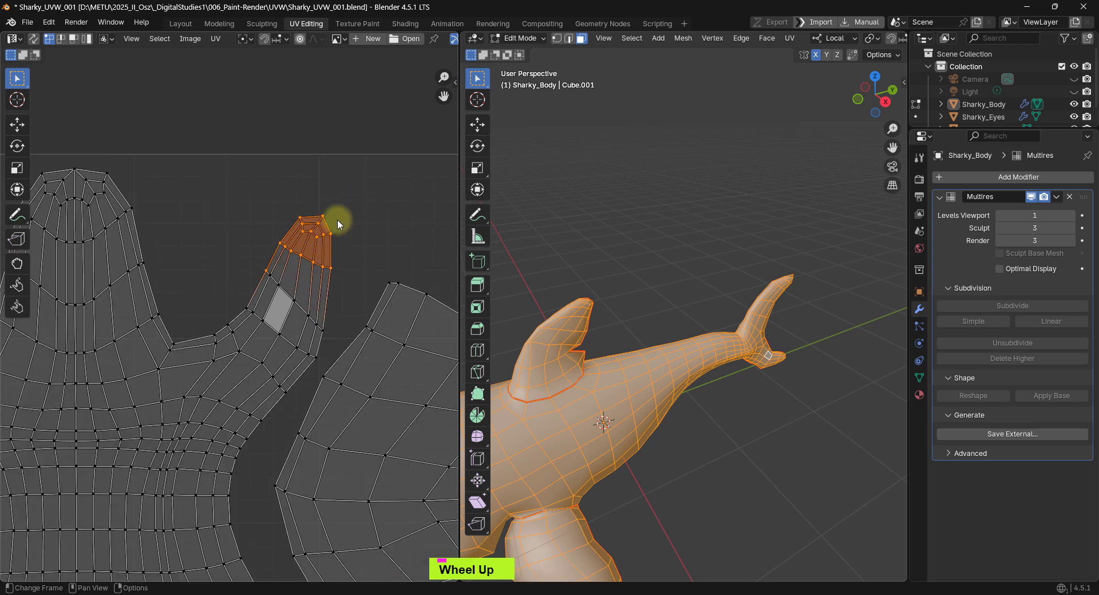
left_click_drag(359, 197, 266, 269)
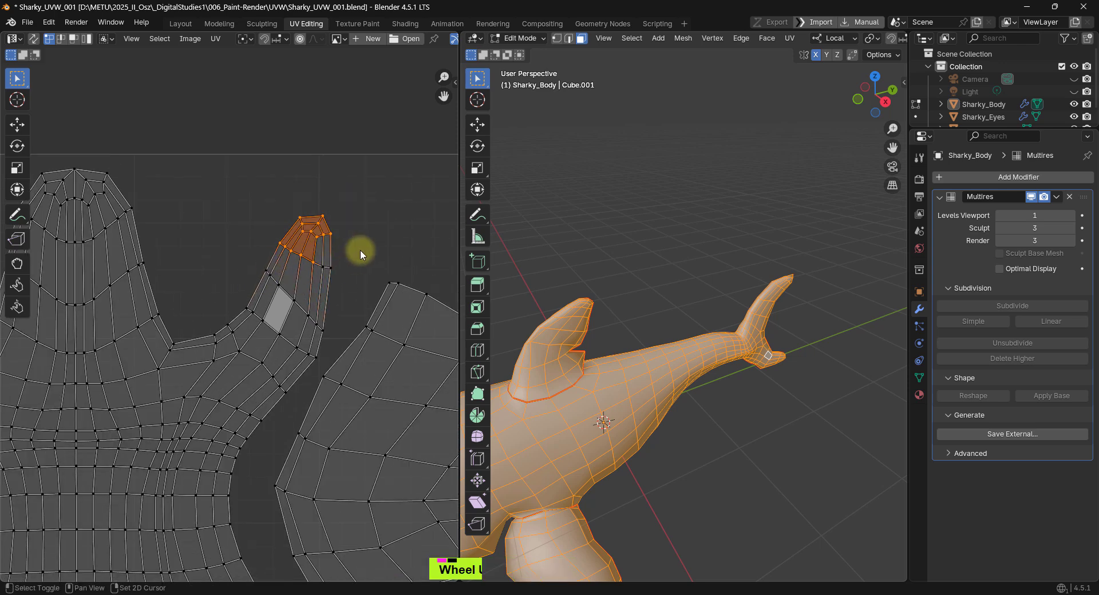
left_click(360, 249, "shift")
key("ctrl+KP_Add")
key("ctrl+KP_Add")
key("ctrl+KP_Add")
key("ctrl+KP_Add")
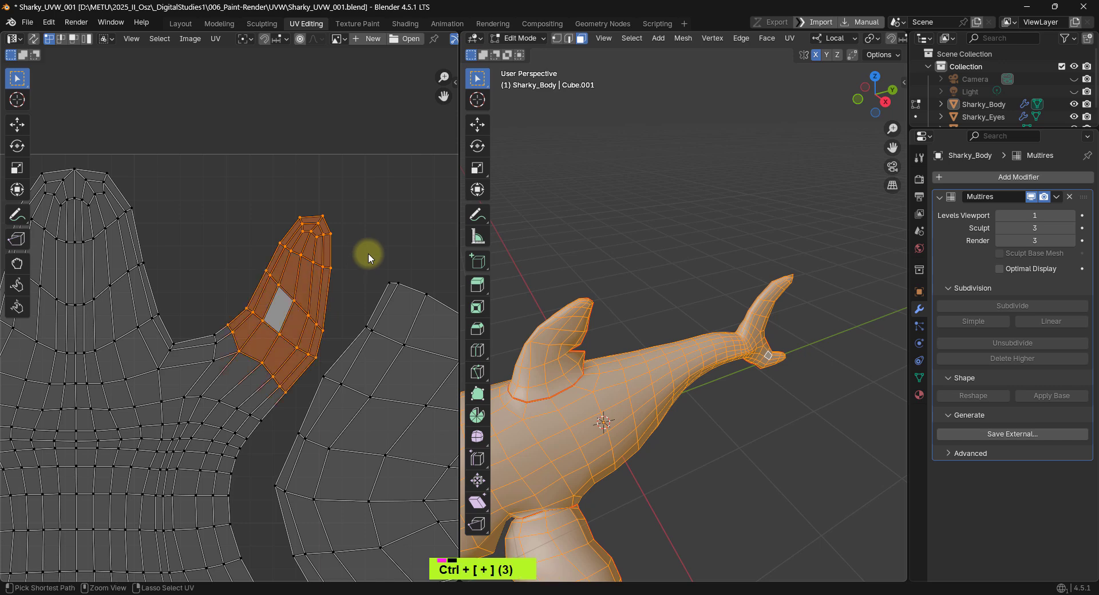
Step: Enable proportional editing, reduce its falloff size to about 0.135, and try moving the selected right tail lobe
scroll(369, 253, "down", 1)
middle_click_drag(253, 163, 290, 40, "shift")
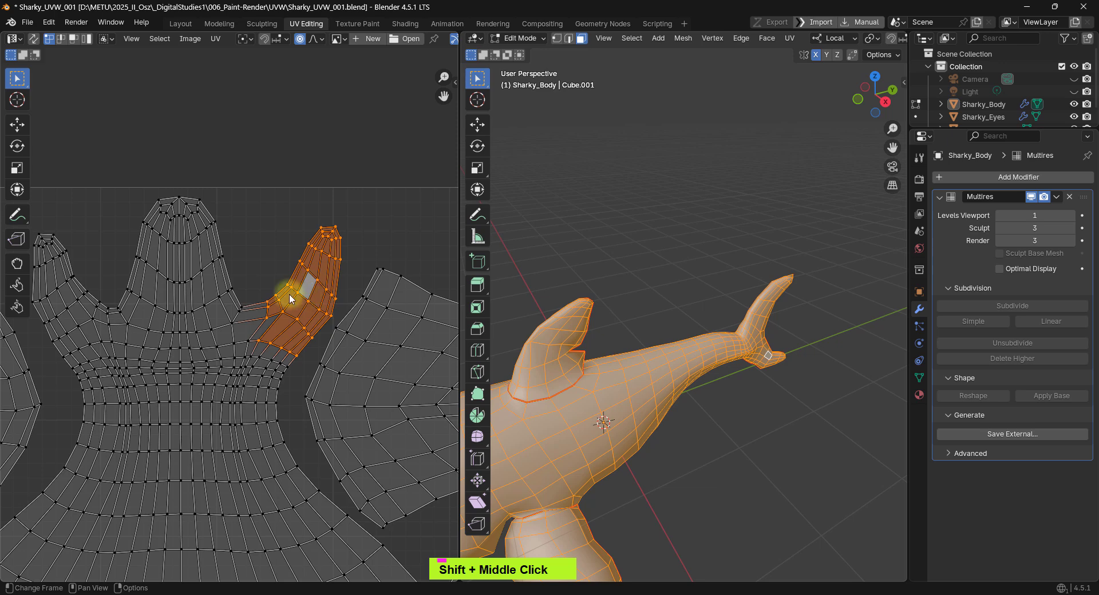
scroll(289, 302, "down", 2)
key("g")
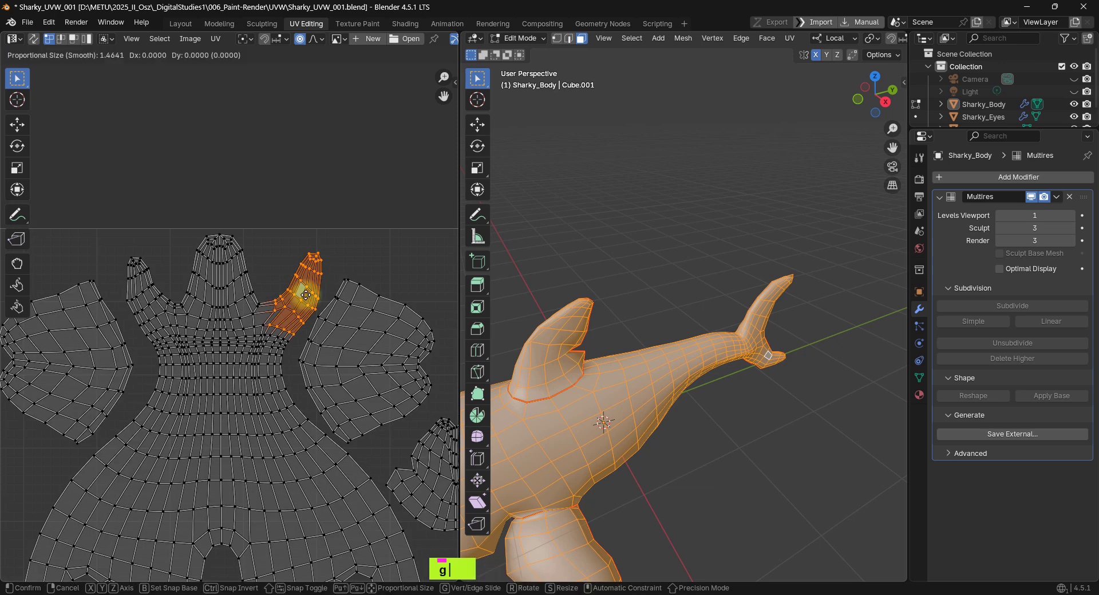
scroll(298, 296, "up", 2)
scroll(298, 296, "up", 18)
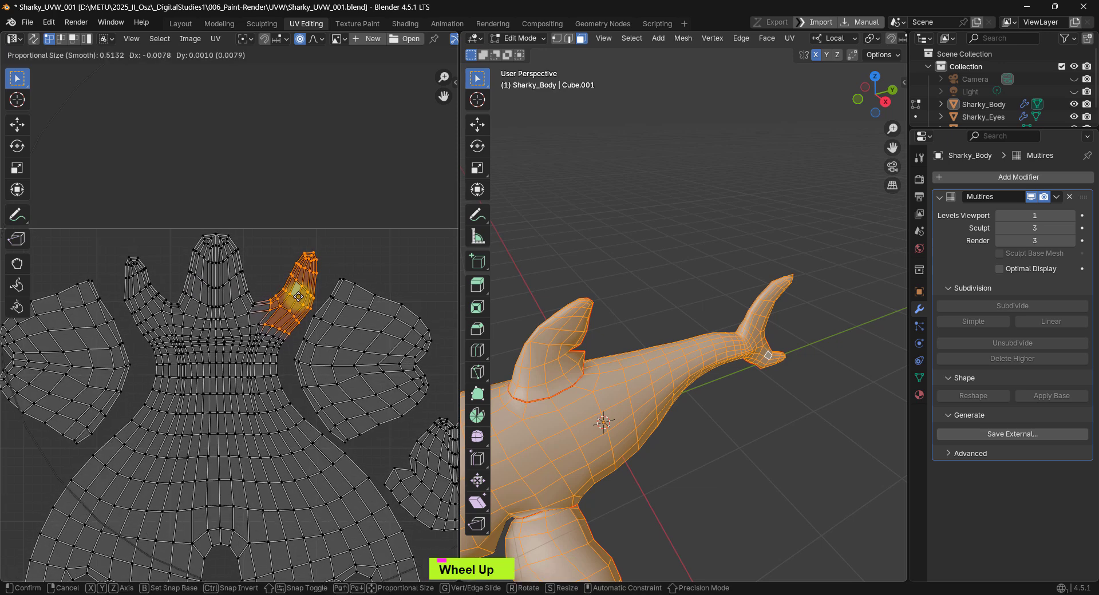
scroll(298, 296, "up", 3)
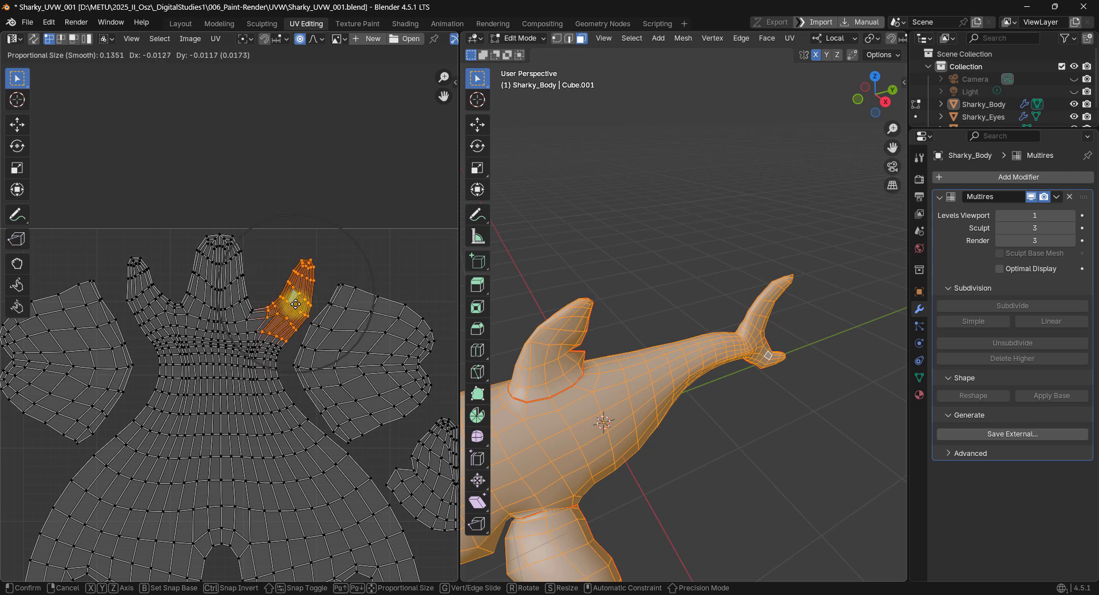
left_click(290, 294)
scroll(317, 239, "up", 1)
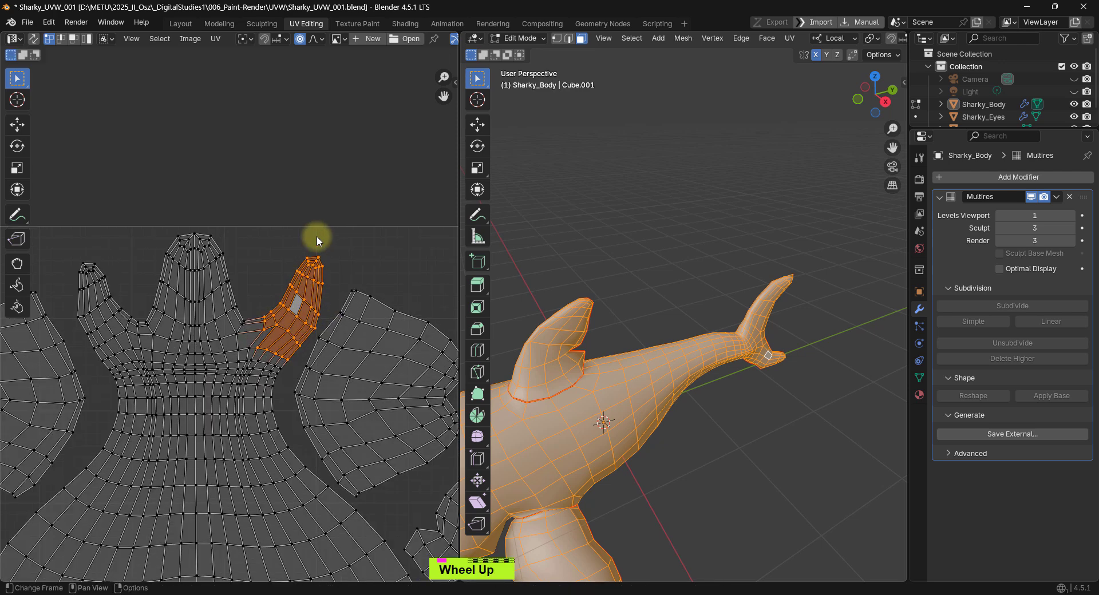
Step: Restrict proportional editing to connected UVs, try moving the right tail lobe, and cancel the move
left_click(322, 40)
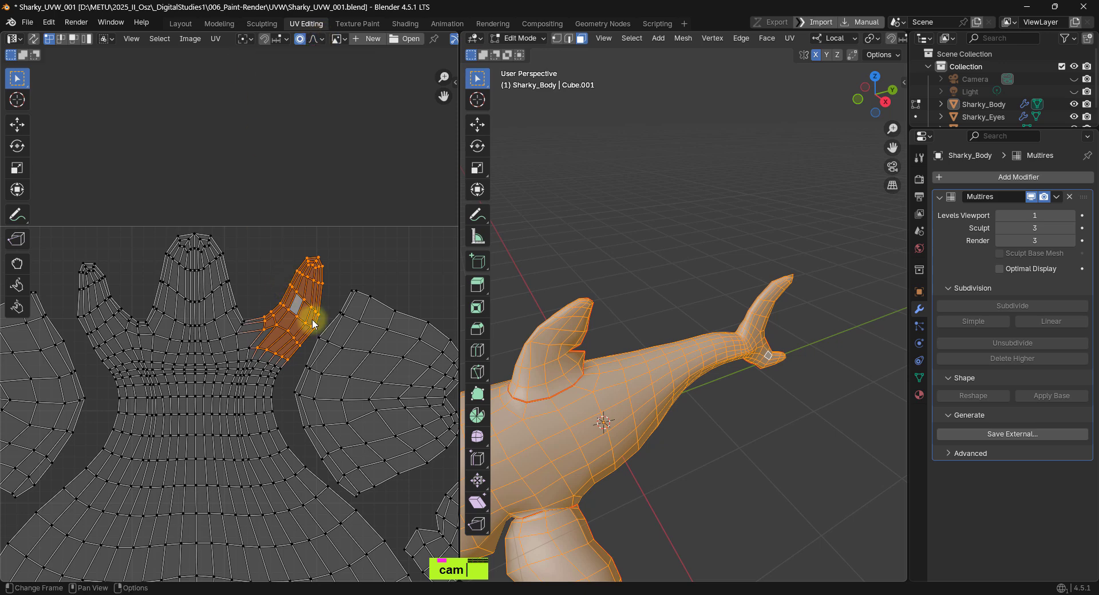
key("g")
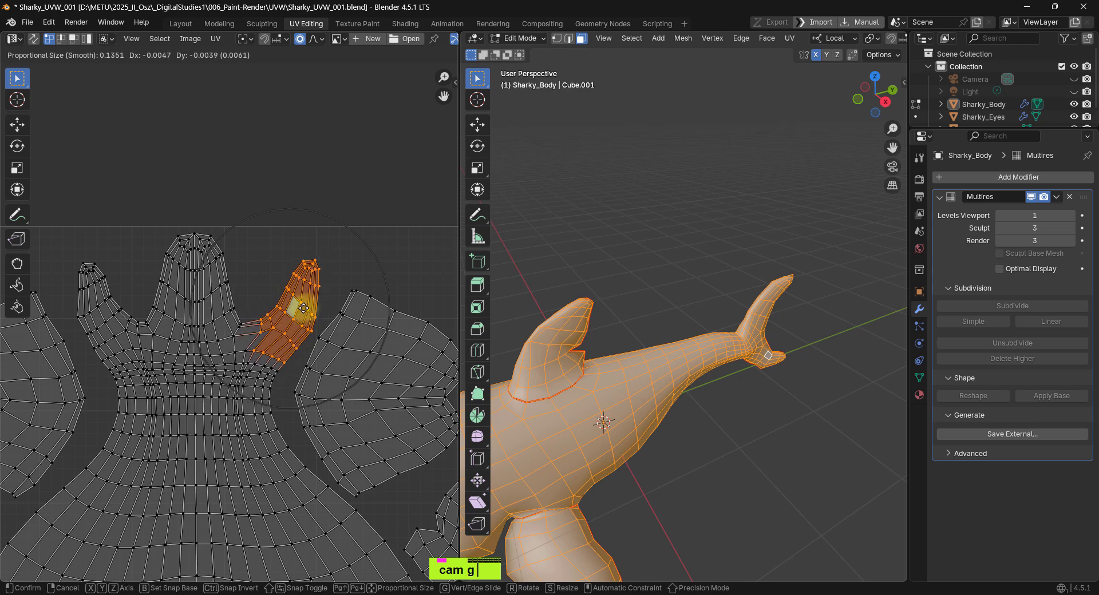
key("Escape")
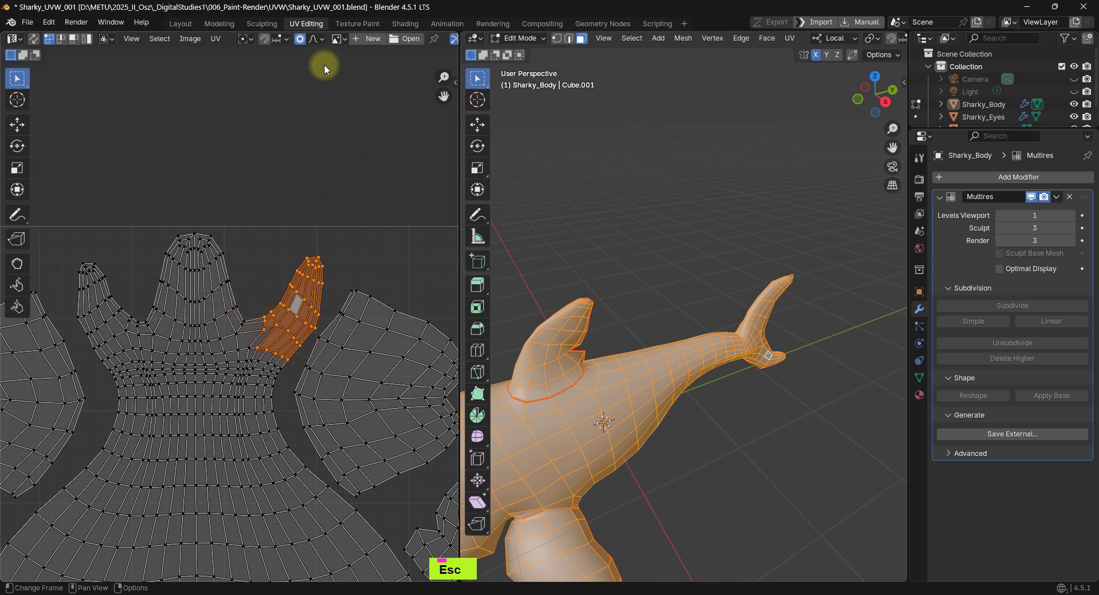
Step: Turn off Connected Only for proportional editing, try moving the right tail lobe and rotating it clockwise, and revert both
left_click(320, 40)
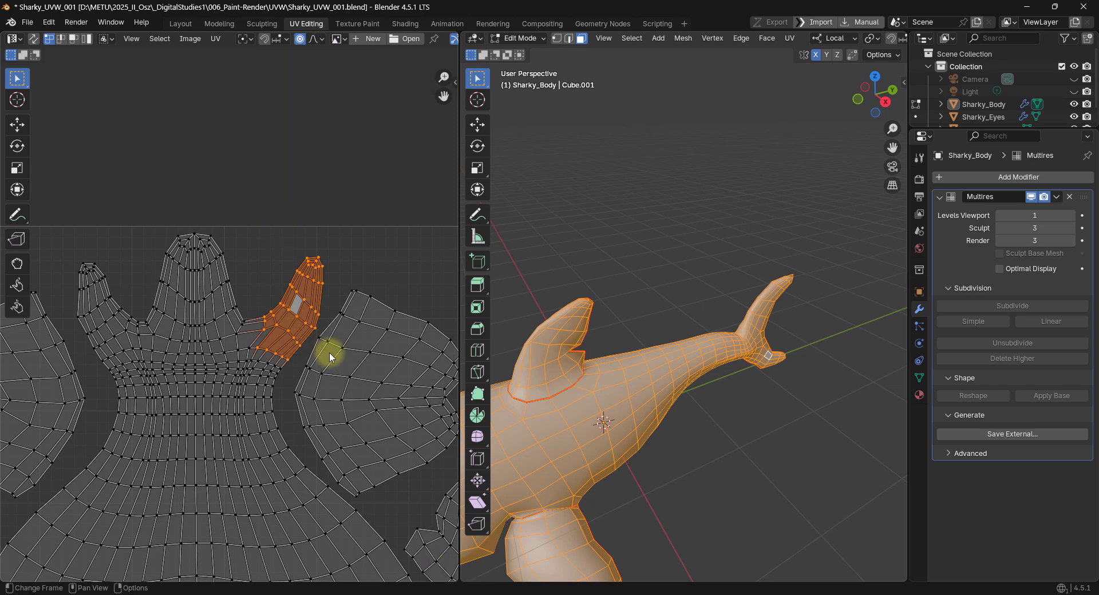
key("g")
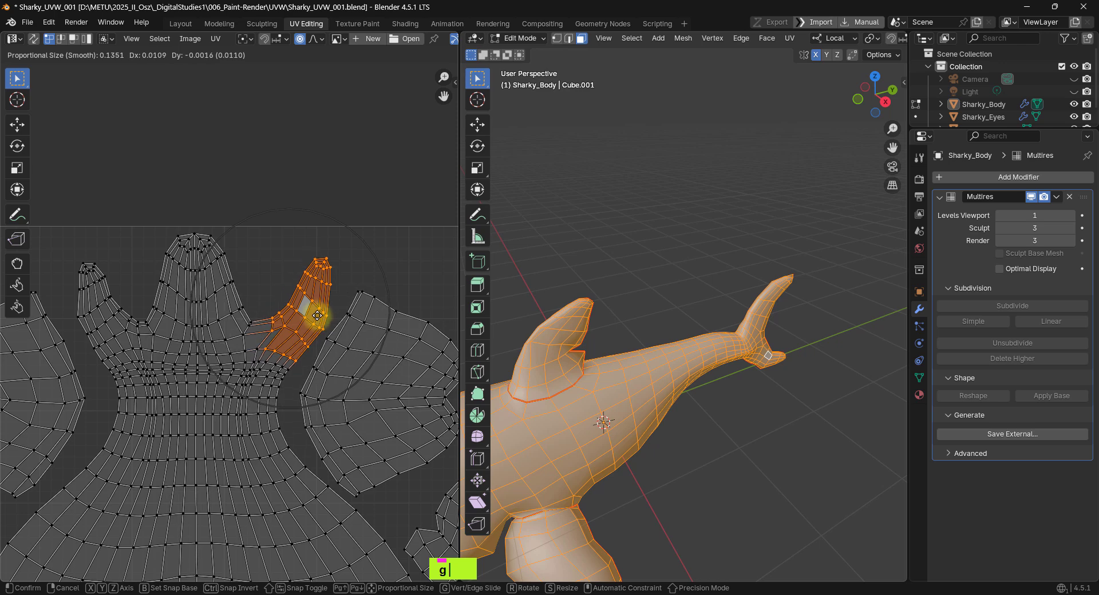
key("Escape")
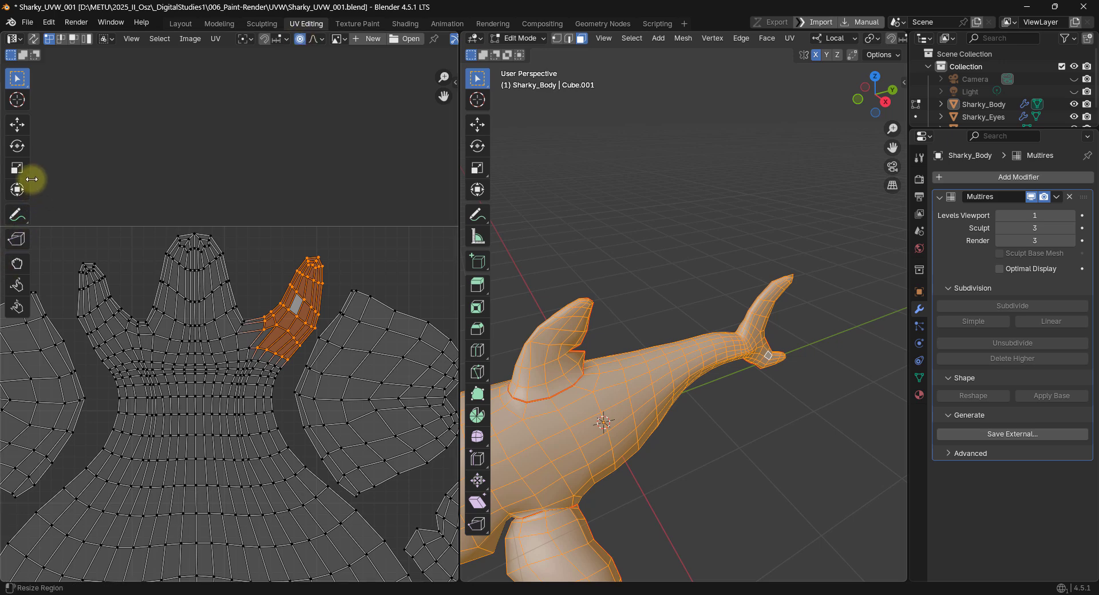
left_click(16, 146)
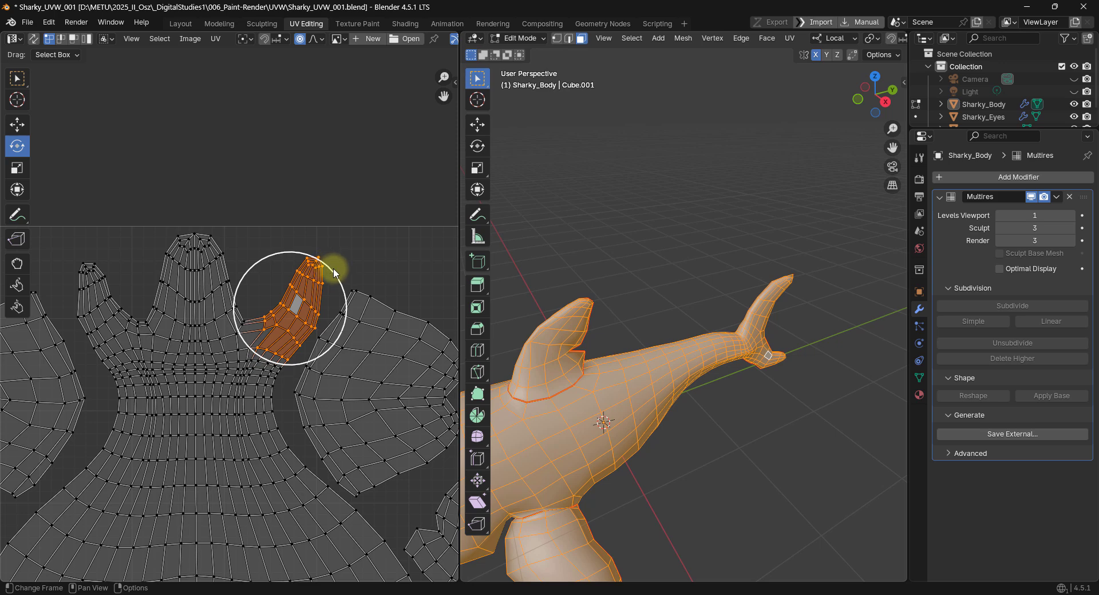
left_click_drag(332, 269, 338, 276)
left_click(340, 277)
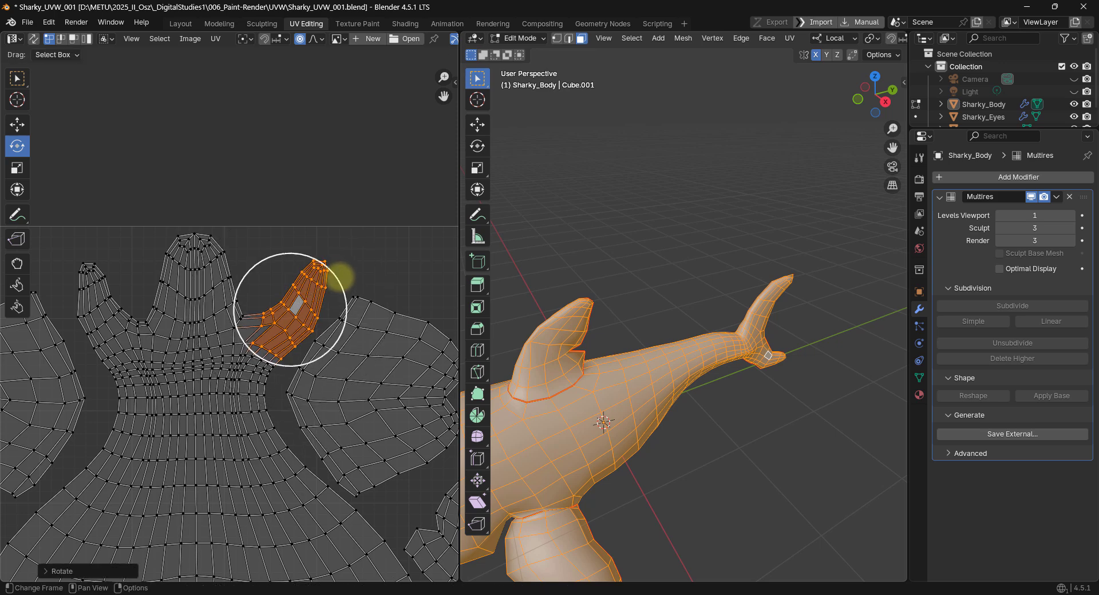
key("ctrl+z")
Step: Turn Connected Only on for proportional editing, try rotating the right tail lobe slightly counter-clockwise, and undo the rotation
left_click(316, 38)
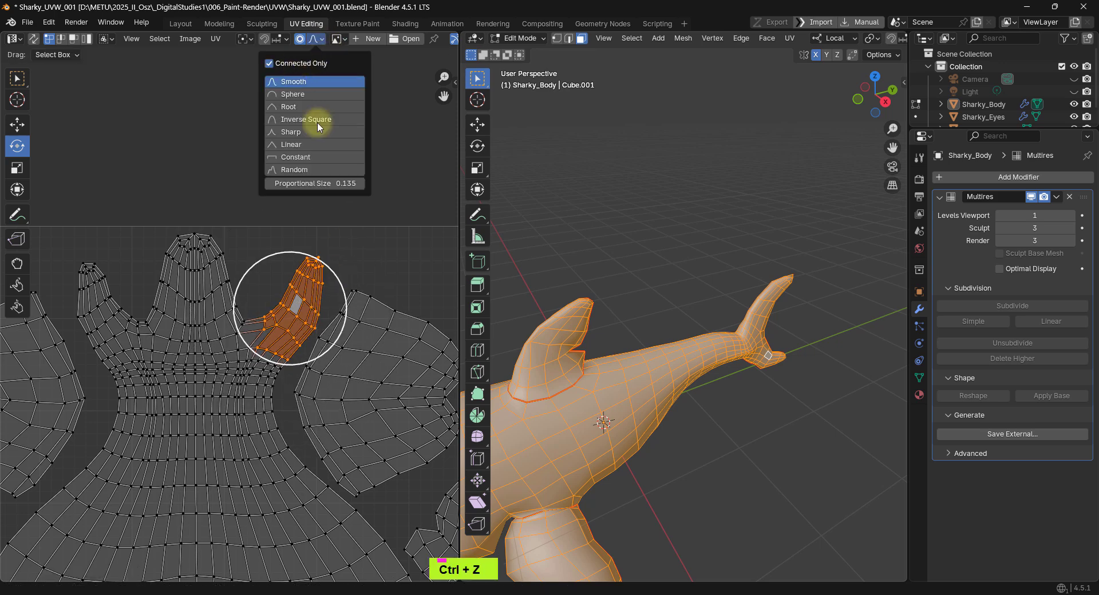
left_click_drag(331, 268, 335, 259)
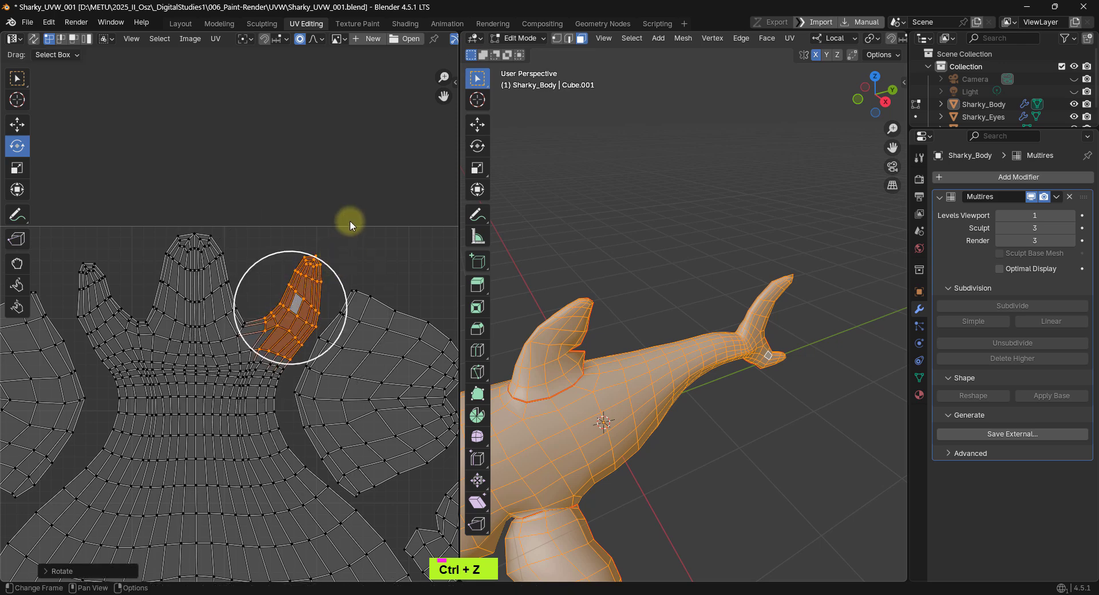
key("ctrl+z")
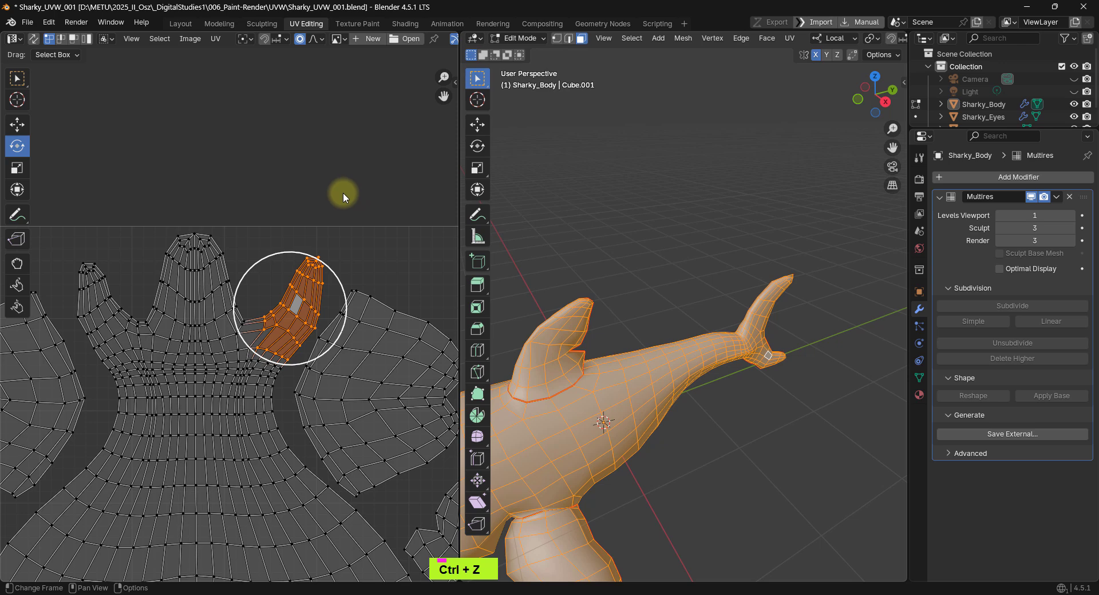
Step: Switch to the Transform tool and set the UV pivot point to 2D Cursor
left_click(16, 190)
middle_click_drag(185, 288, 221, 233, "shift")
scroll(220, 237, "down", 3)
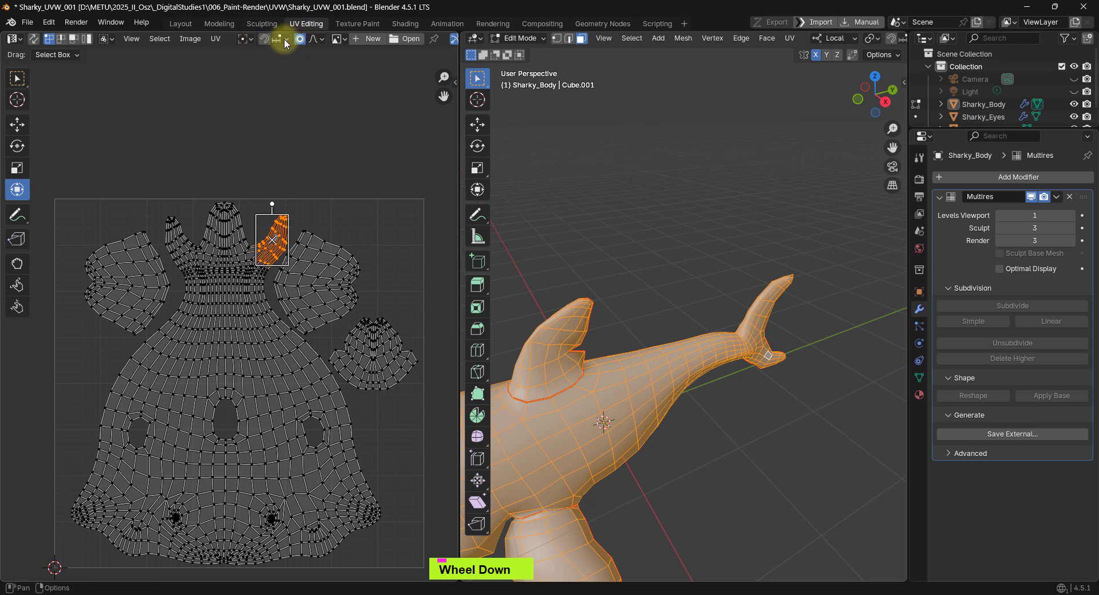
left_click(248, 39)
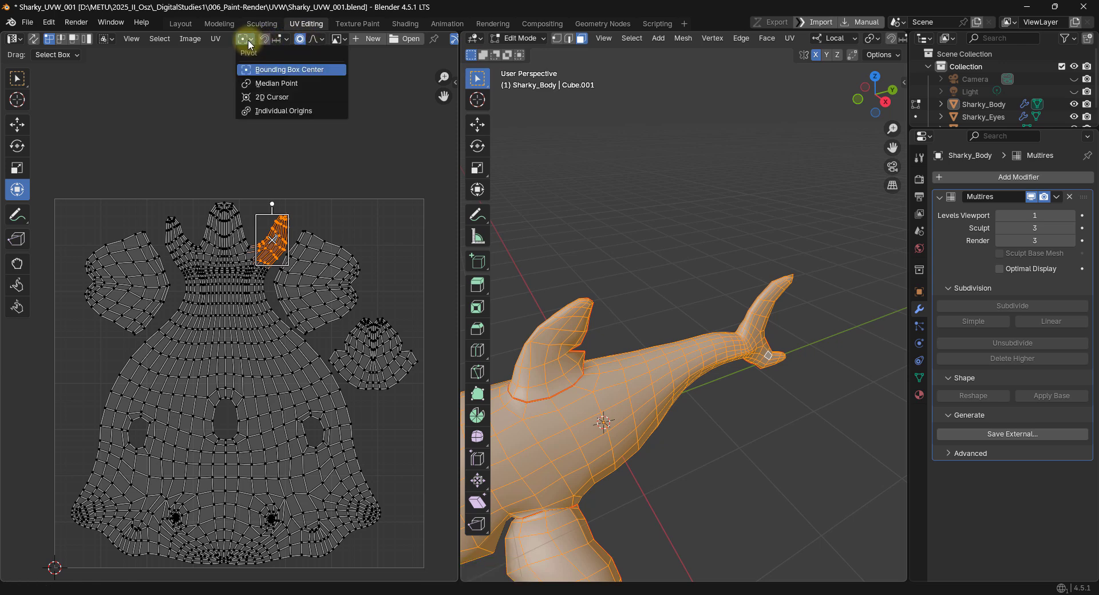
left_click(263, 96)
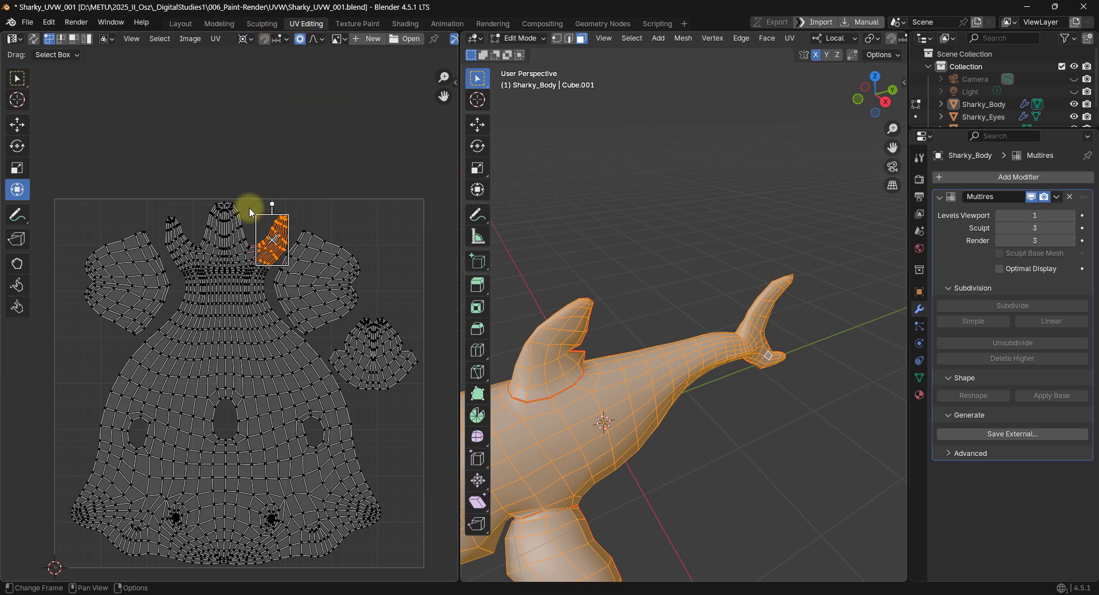
Step: Place the 2D cursor at the base of the right tail lobe and return to the Transform tool
left_click(16, 99)
left_click(263, 264)
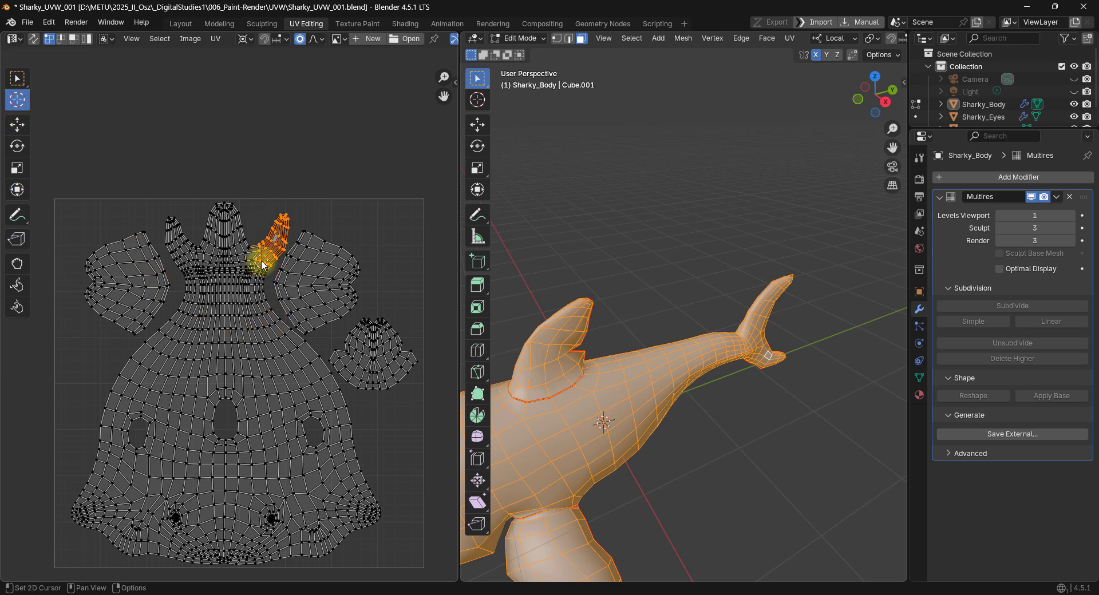
scroll(261, 268, "up", 1)
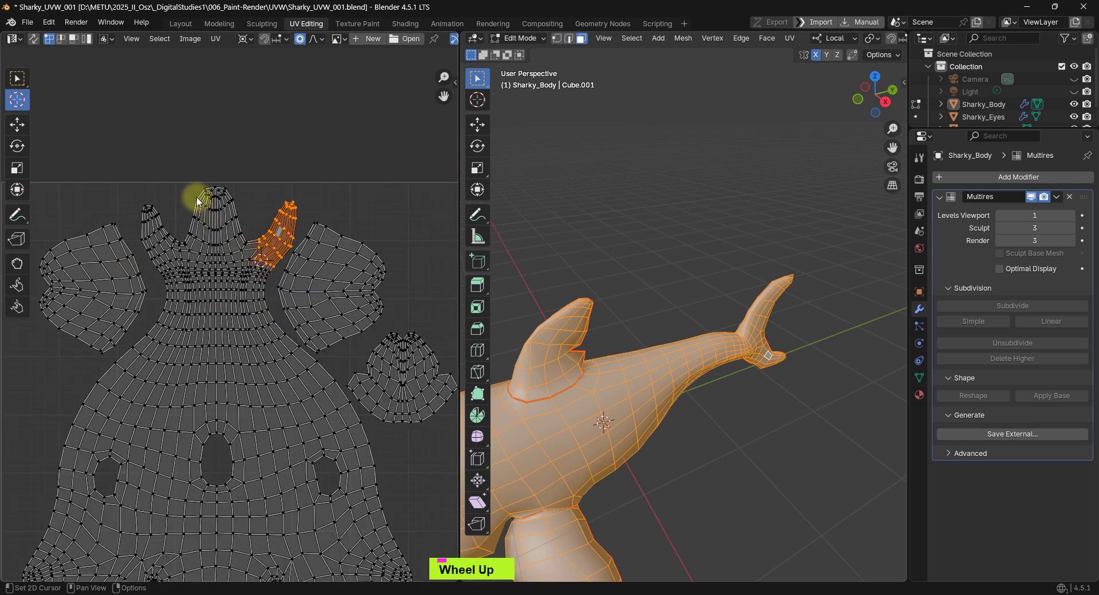
left_click(22, 193)
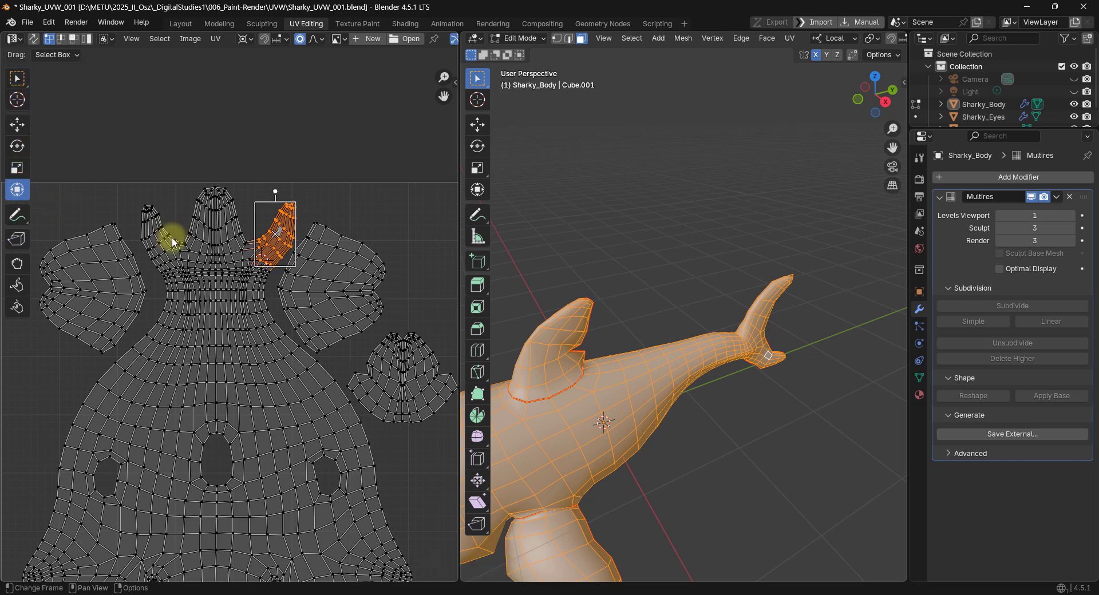
Step: Slightly resize and rotate the selected right tail lobe with the Transform gizmo
scroll(275, 188, "up", 2)
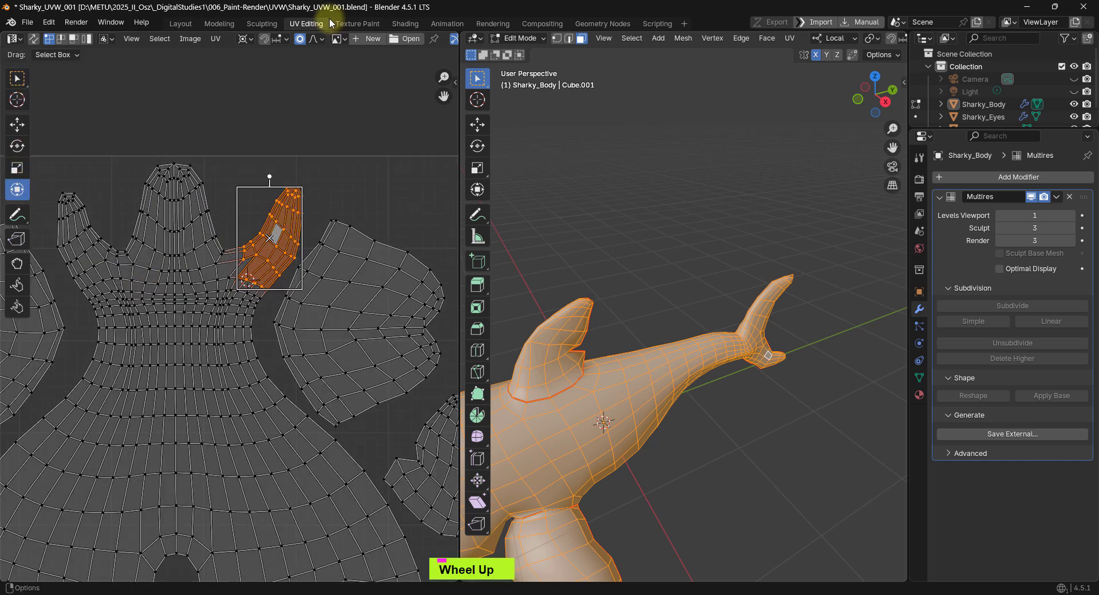
left_click(245, 38)
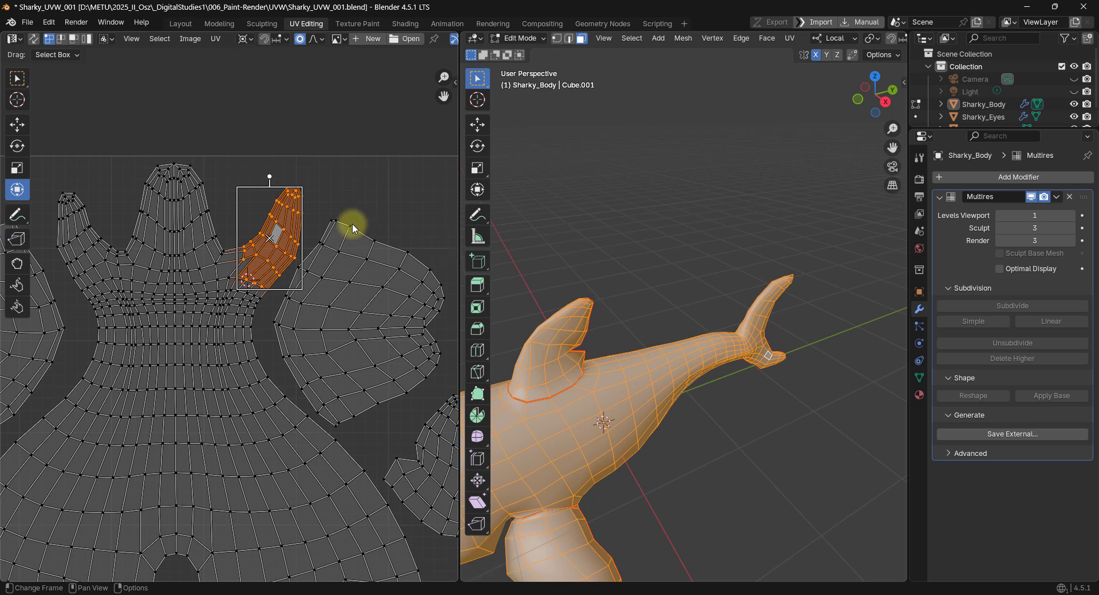
left_click_drag(302, 186, 301, 192)
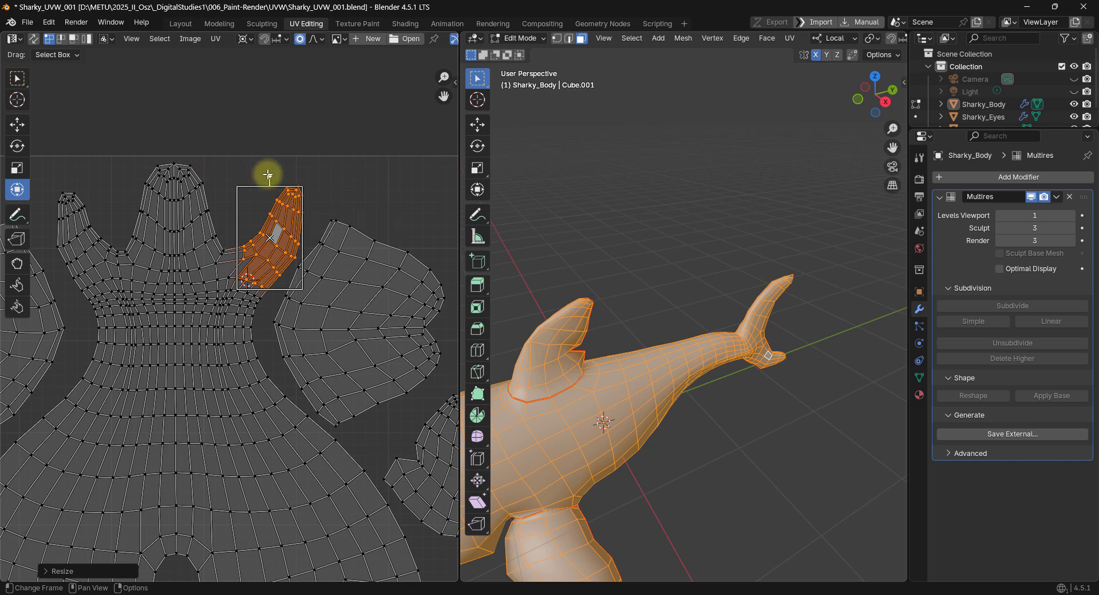
mouse_move(269, 175)
left_mouse_down()
mouse_move(280, 175)
mouse_move(269, 176)
left_mouse_up()
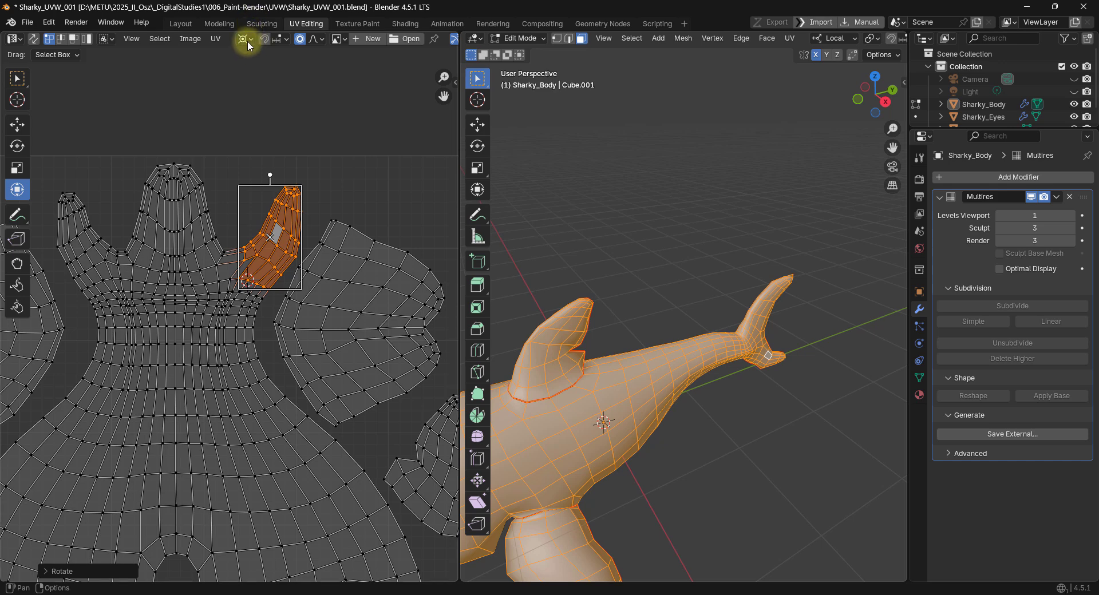
left_click(248, 42)
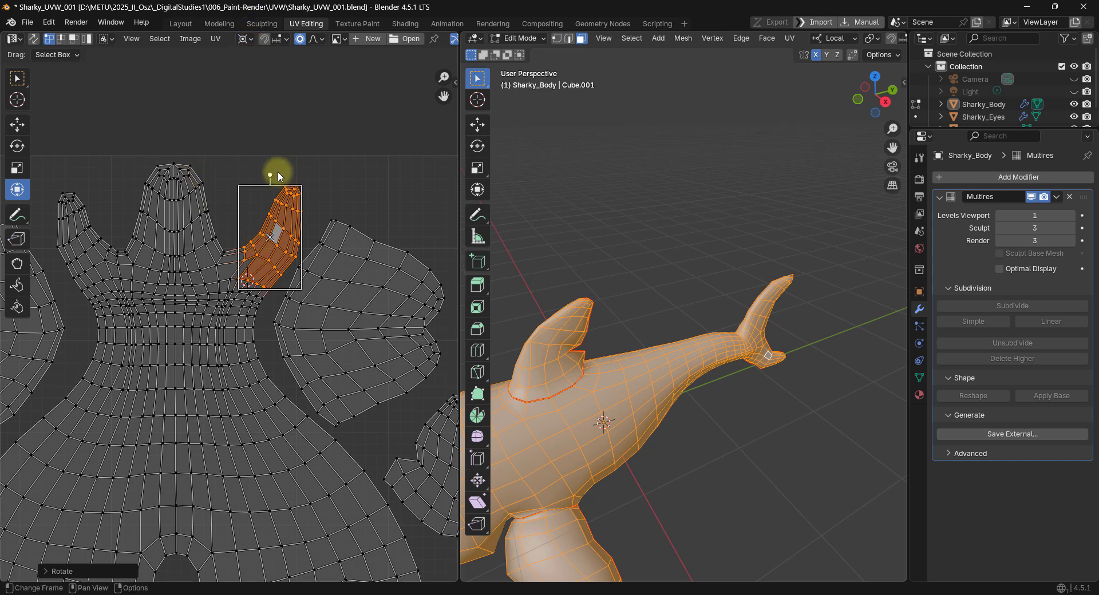
Step: Select the tip of the right tail lobe and switch to the Rotate tool
left_click_drag(270, 172, 309, 221)
left_click(252, 276)
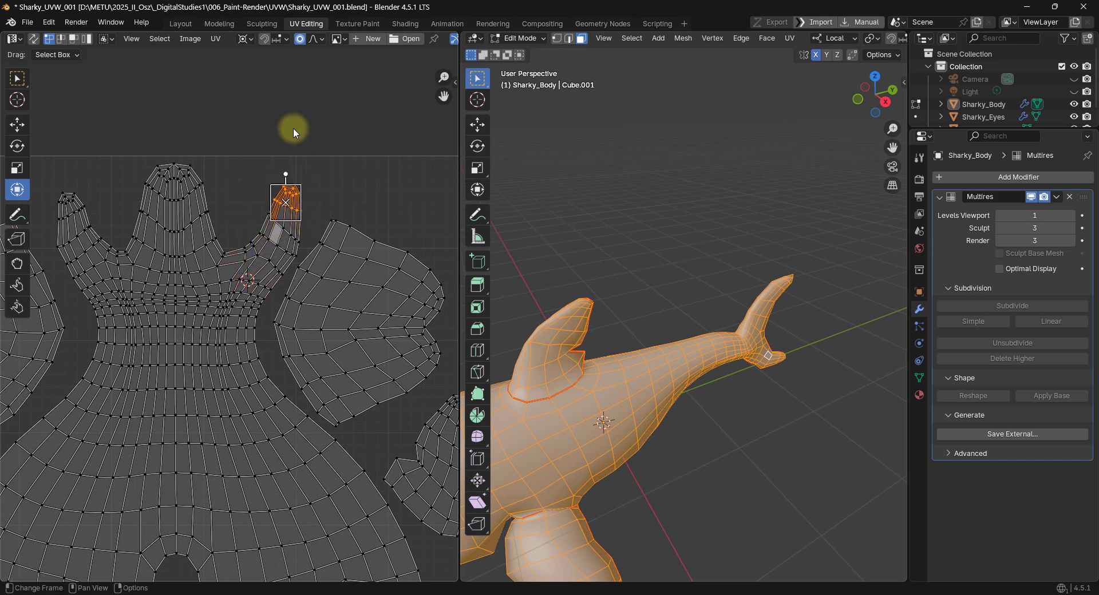
scroll(266, 192, "up", 1)
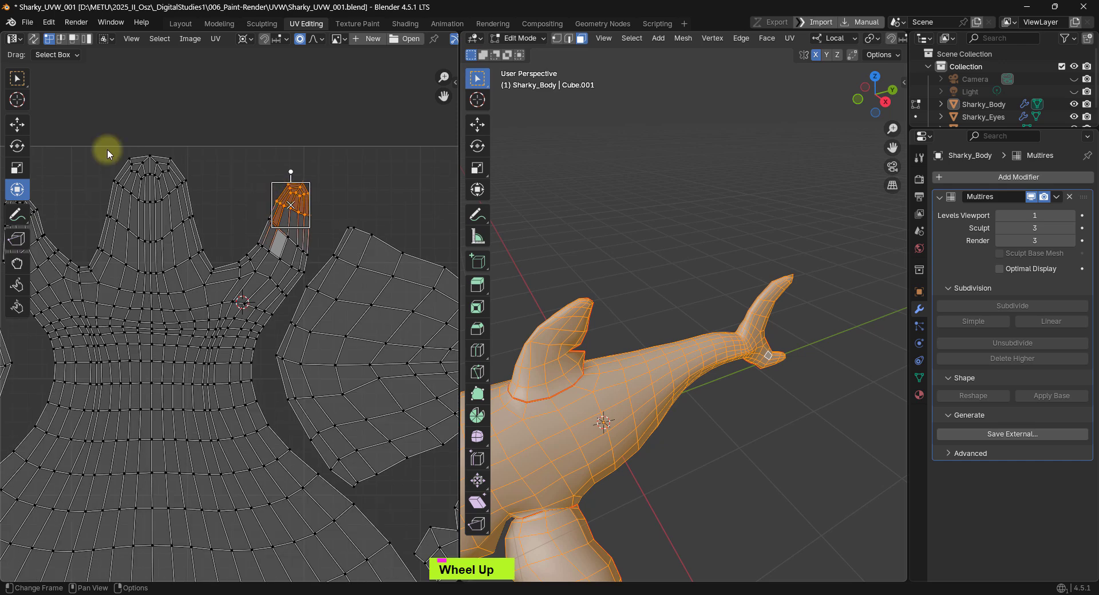
left_click(17, 145)
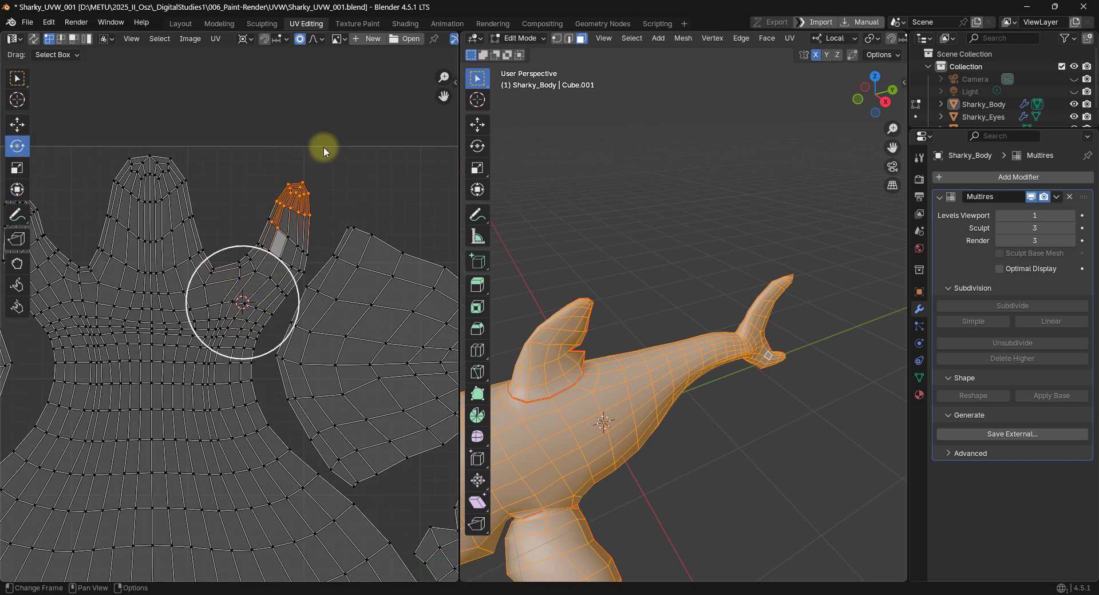
Step: Reselect the right tail lobe's tip and grow the selection three times toward the lobe's base
double_click(287, 210)
left_click_drag(288, 210, 255, 214)
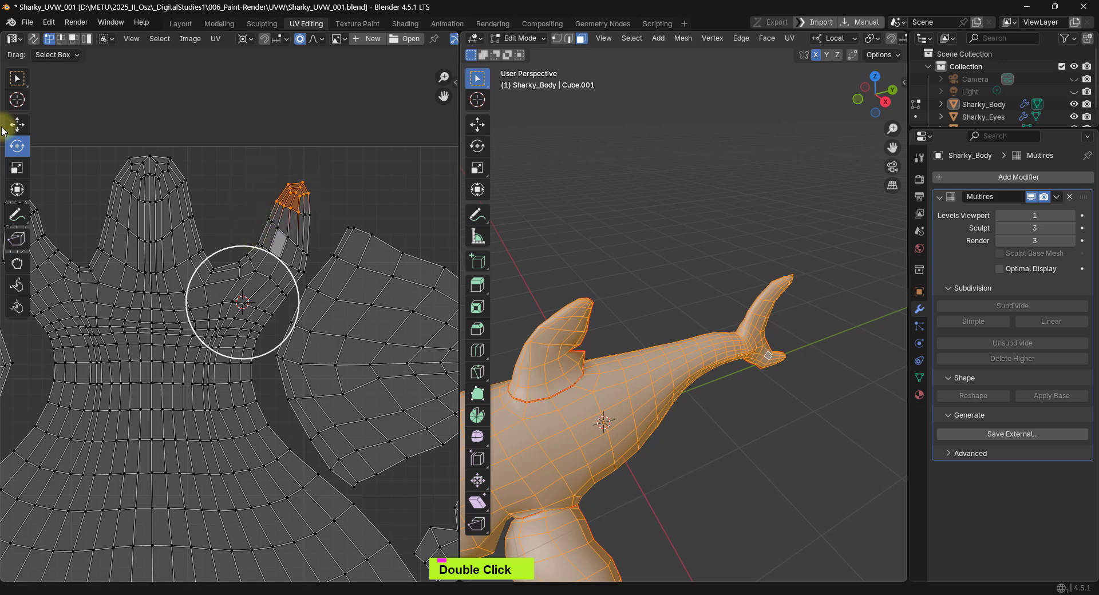
left_click(297, 213, "shift")
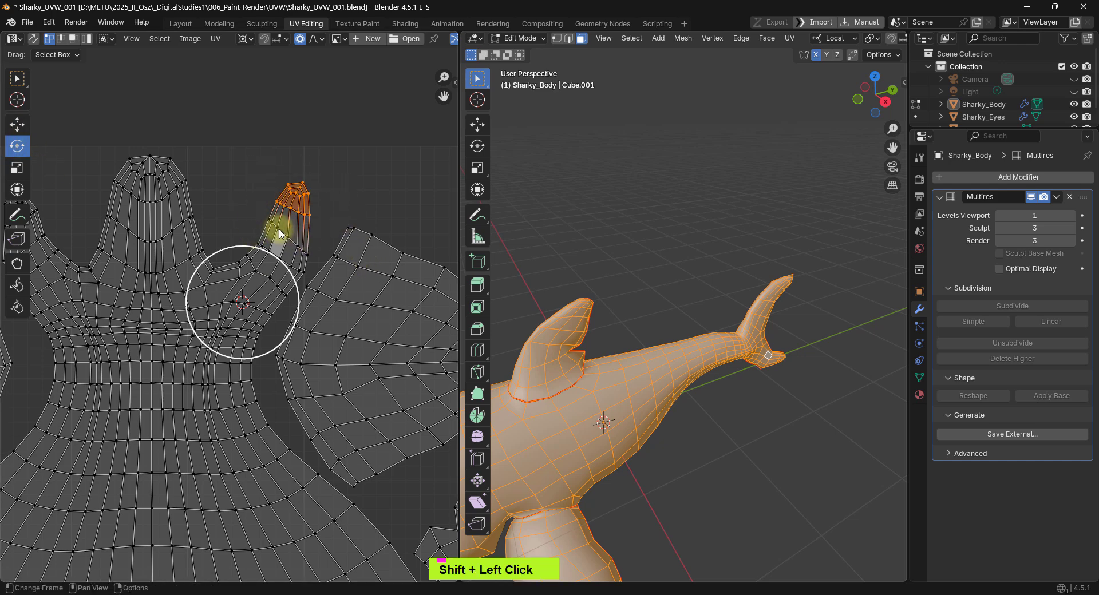
key("ctrl+KP_Add")
key("ctrl+KP_Add")
key("ctrl+KP_Add")
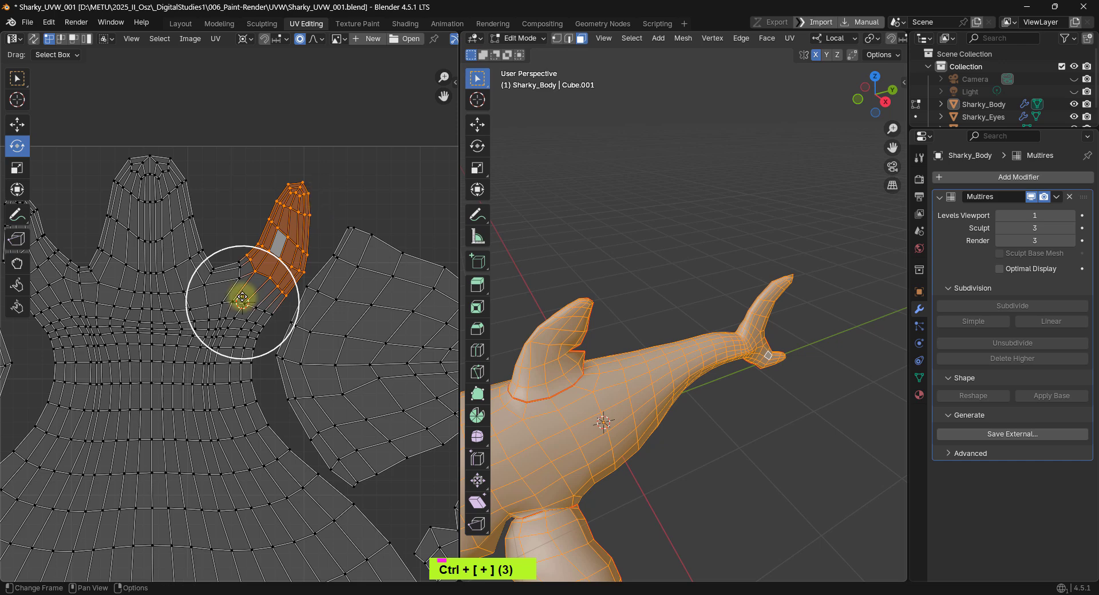
Step: Rotate the right tail lobe by about -4 degrees around the 2D cursor with smooth proportional falloff
key("r")
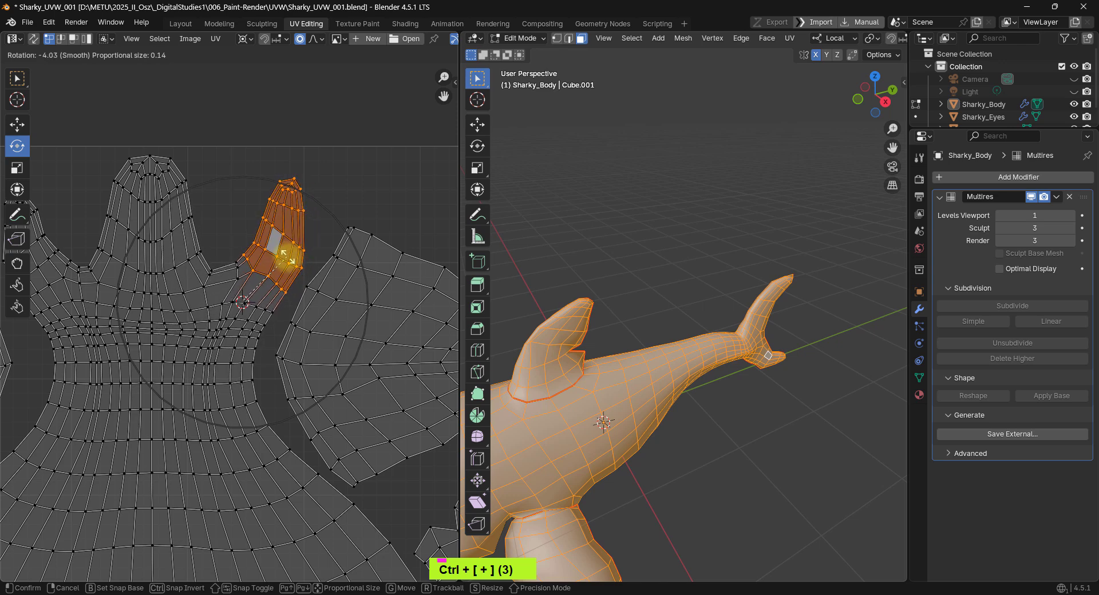
left_click(276, 268)
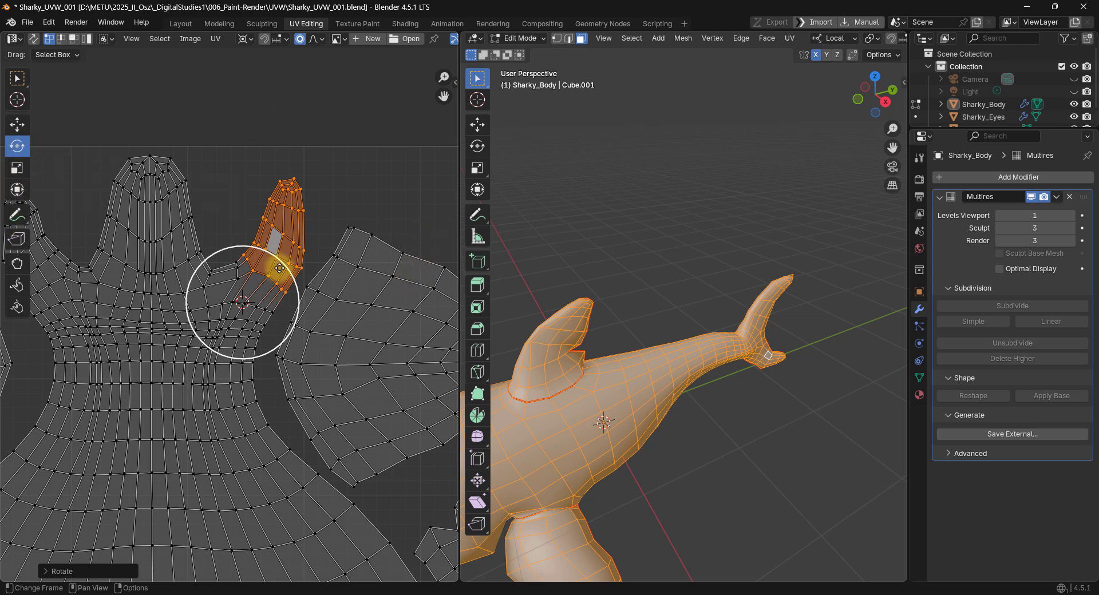
left_click_drag(283, 268, 283, 269)
Step: Reset the 2D cursor to the centre of the UV area and set the pivot point to Median Point
key("Home")
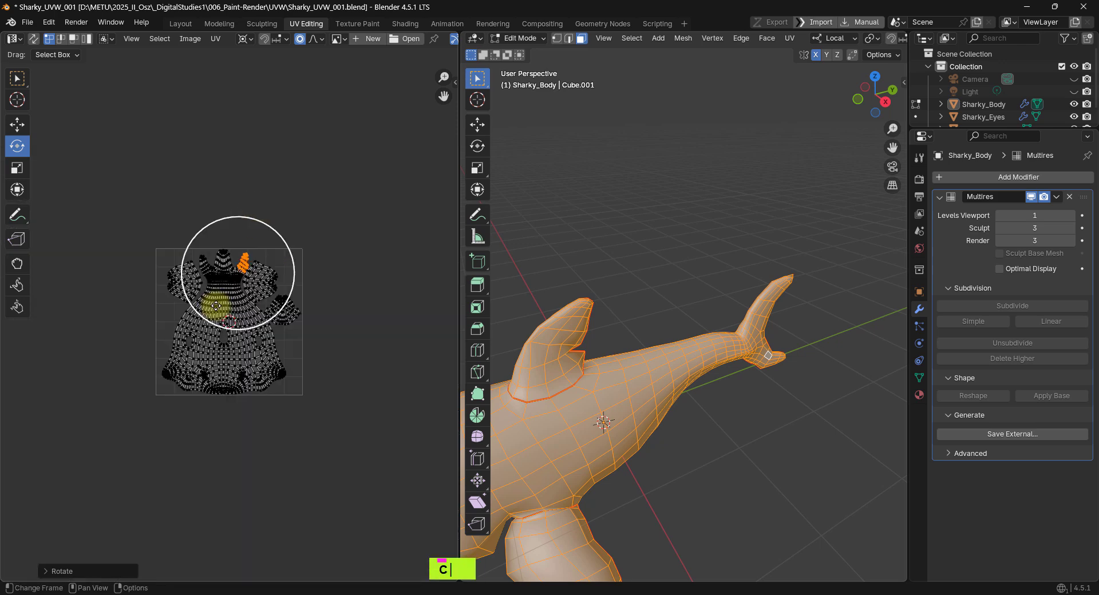
scroll(216, 307, "up", 1)
scroll(231, 329, "up", 2)
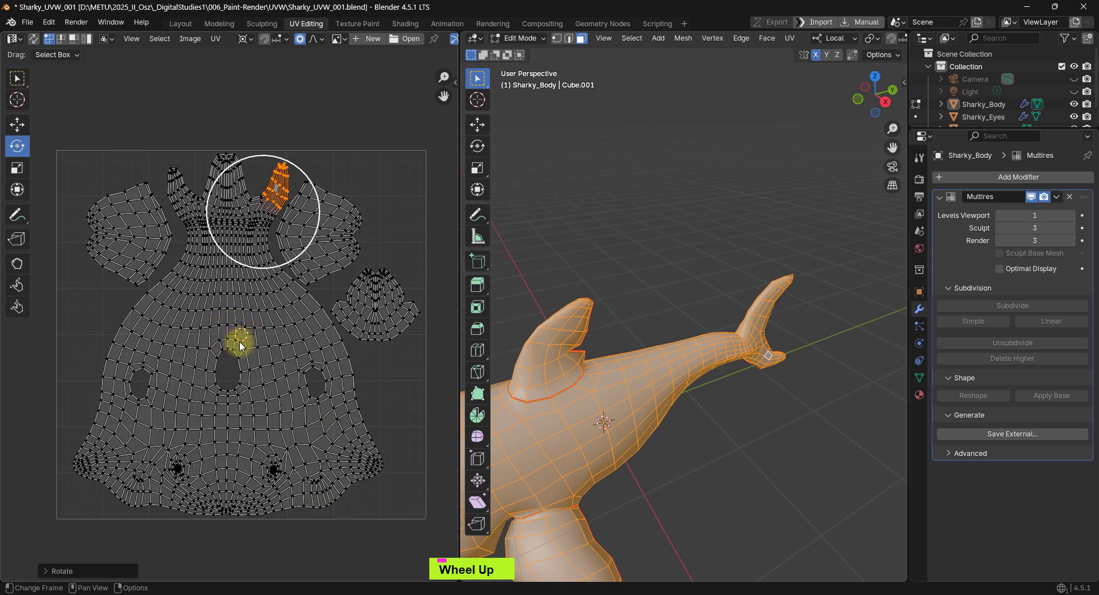
scroll(243, 338, "down", 2)
middle_click_drag(241, 338, 216, 277, "shift")
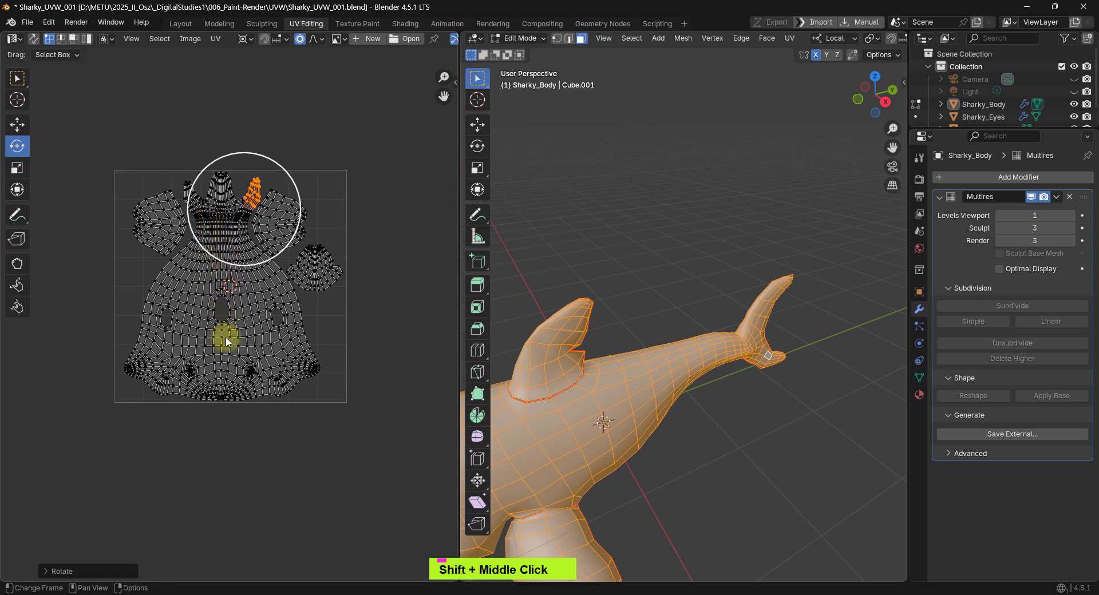
left_click(250, 40)
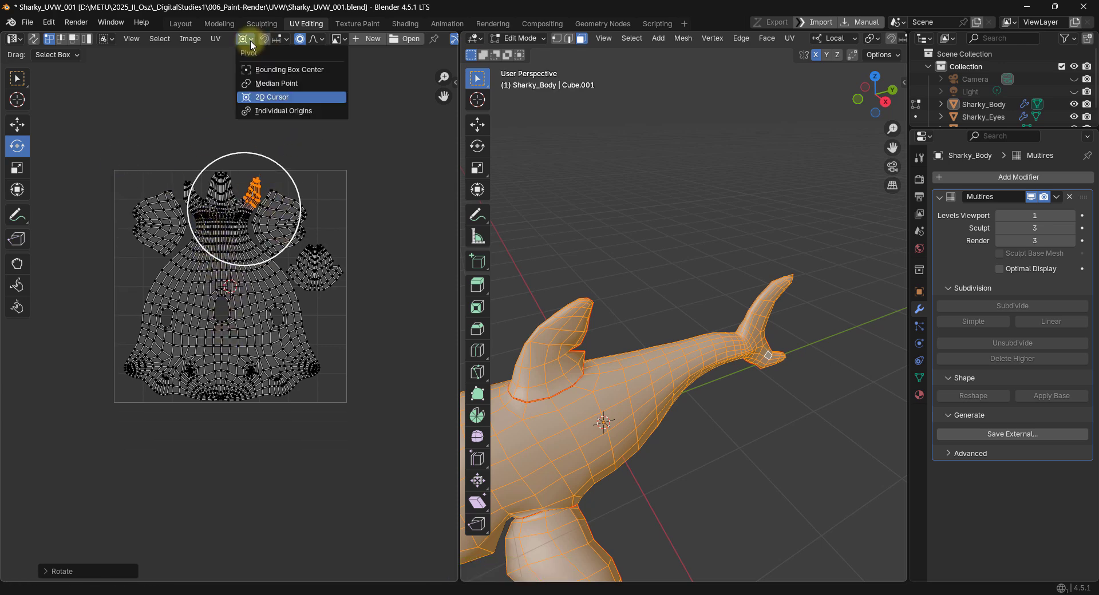
left_click(280, 84)
scroll(229, 206, "up", 5)
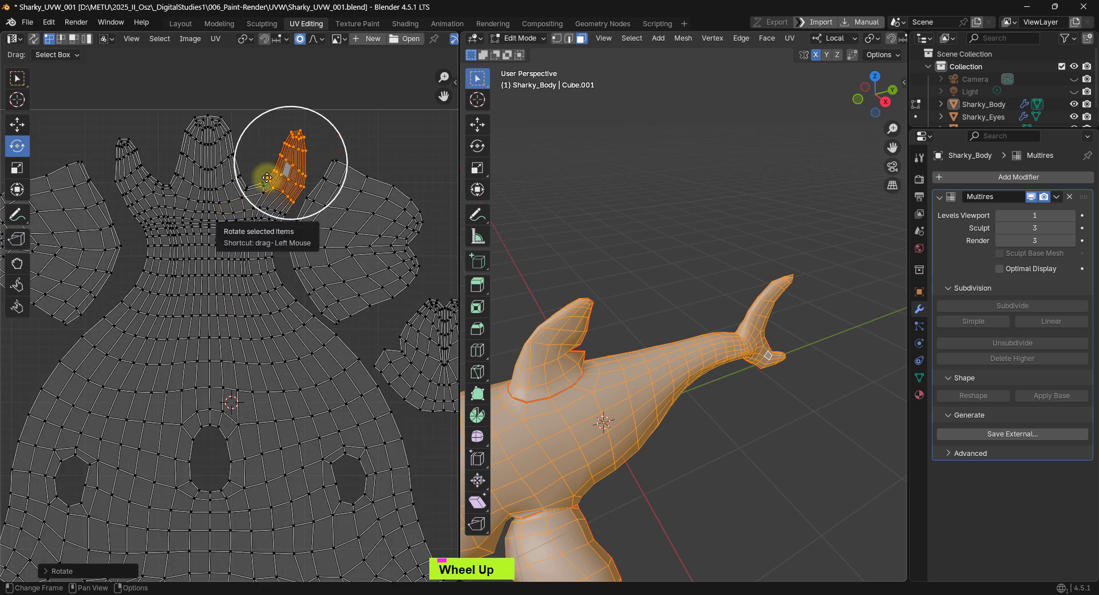
Step: Select the left tail lobe's tip, and replace that selection with the upper corner vertex of the right pectoral fin island
left_click_drag(267, 178, 296, 166)
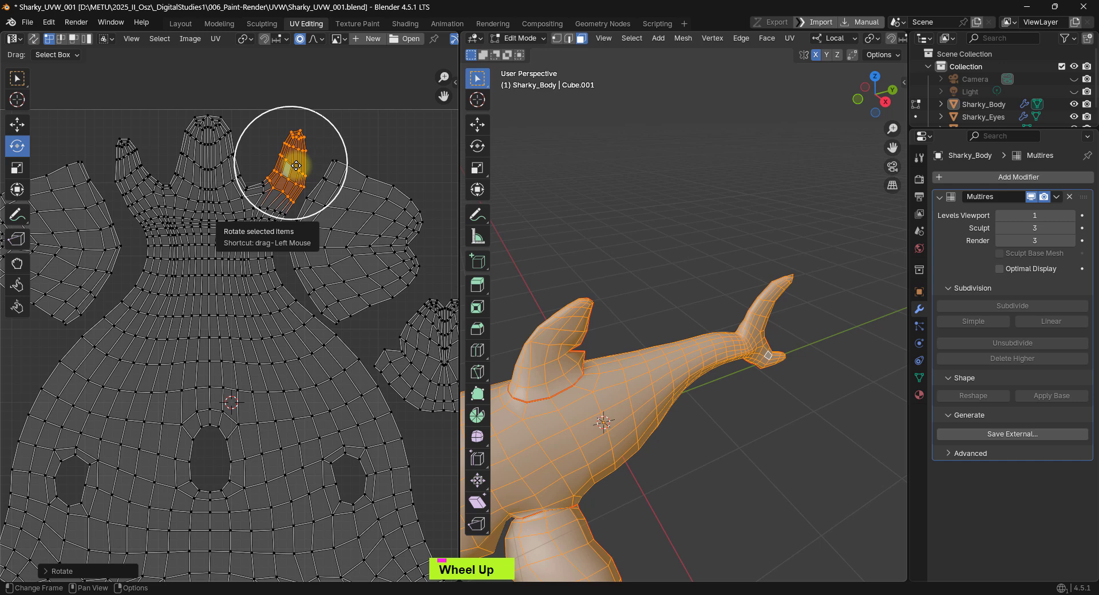
left_click_drag(105, 112, 155, 184)
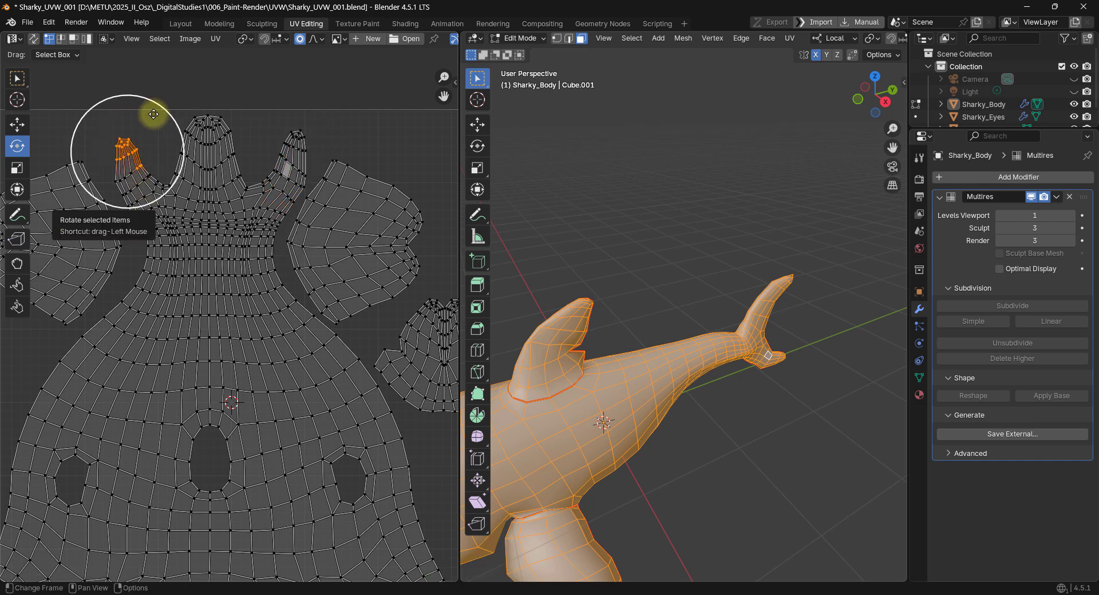
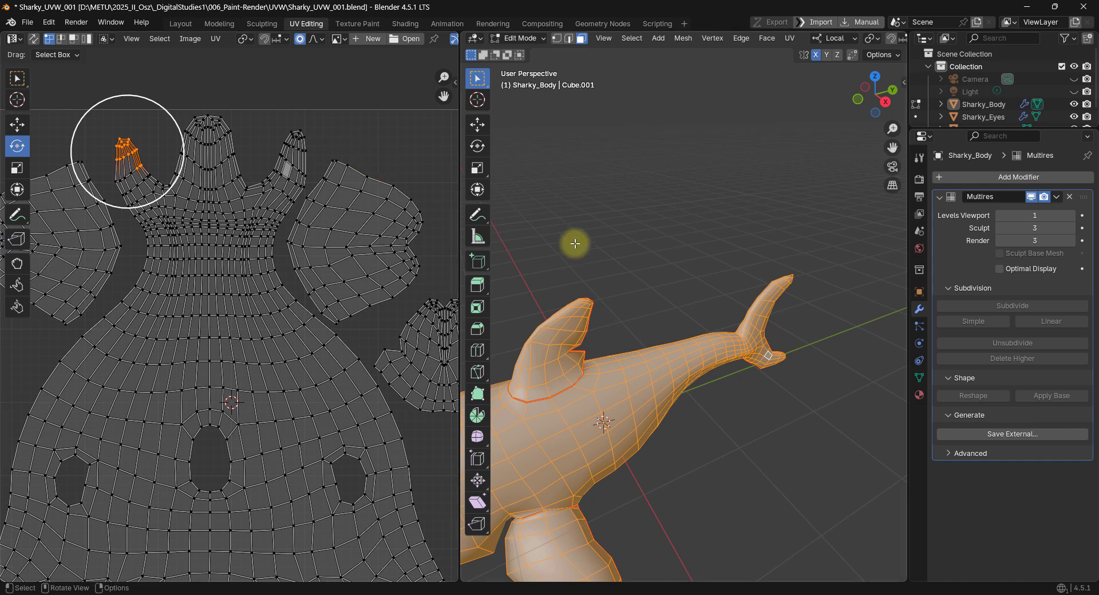
left_click(337, 162)
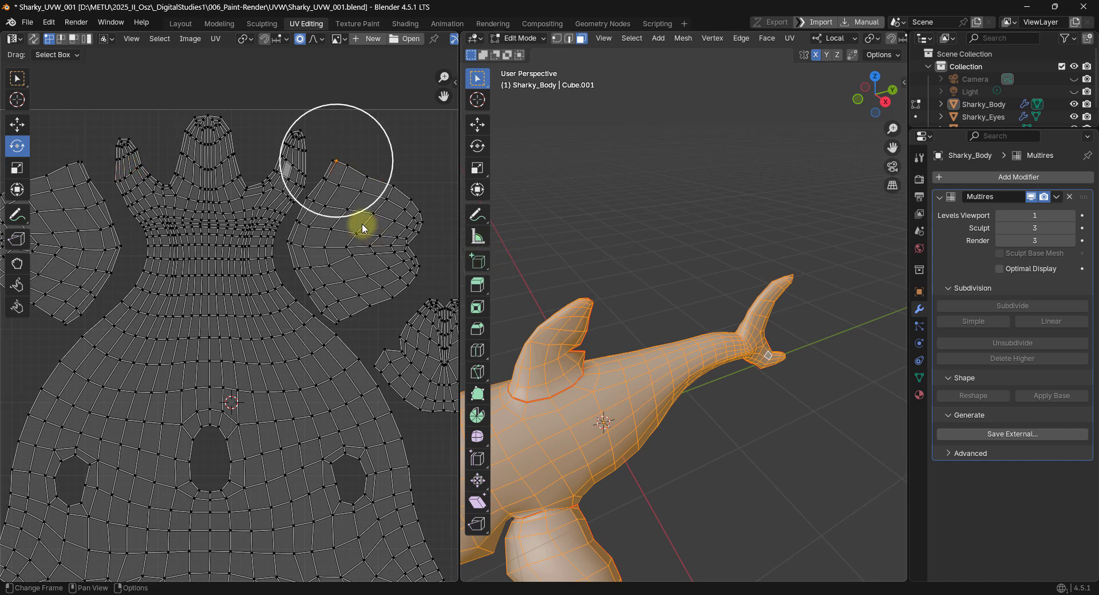
scroll(292, 239, "down", 3)
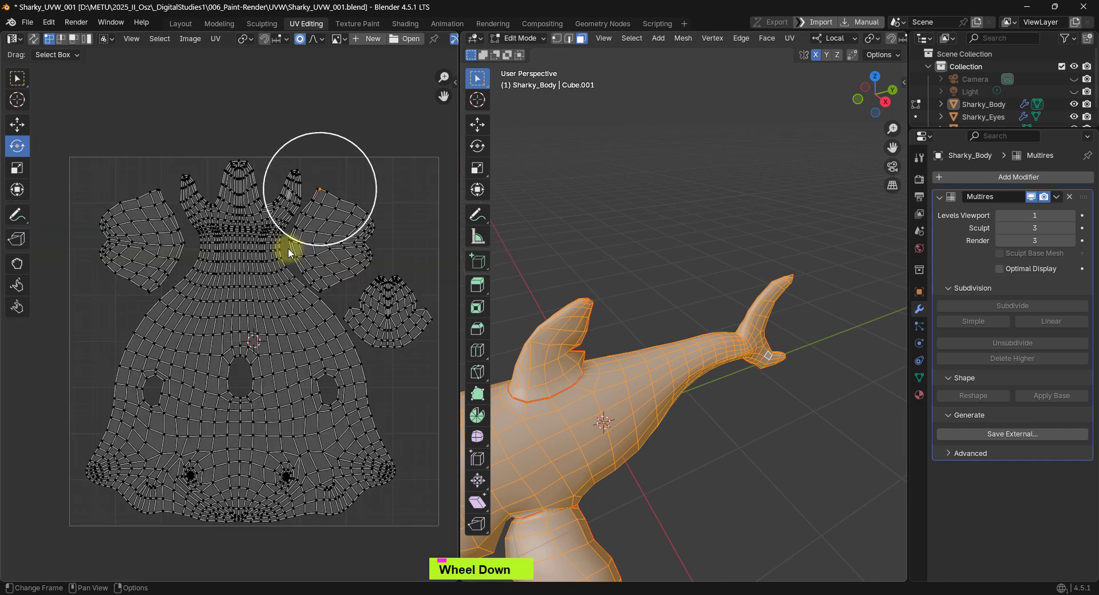
middle_click_drag(225, 181, 226, 162, "shift")
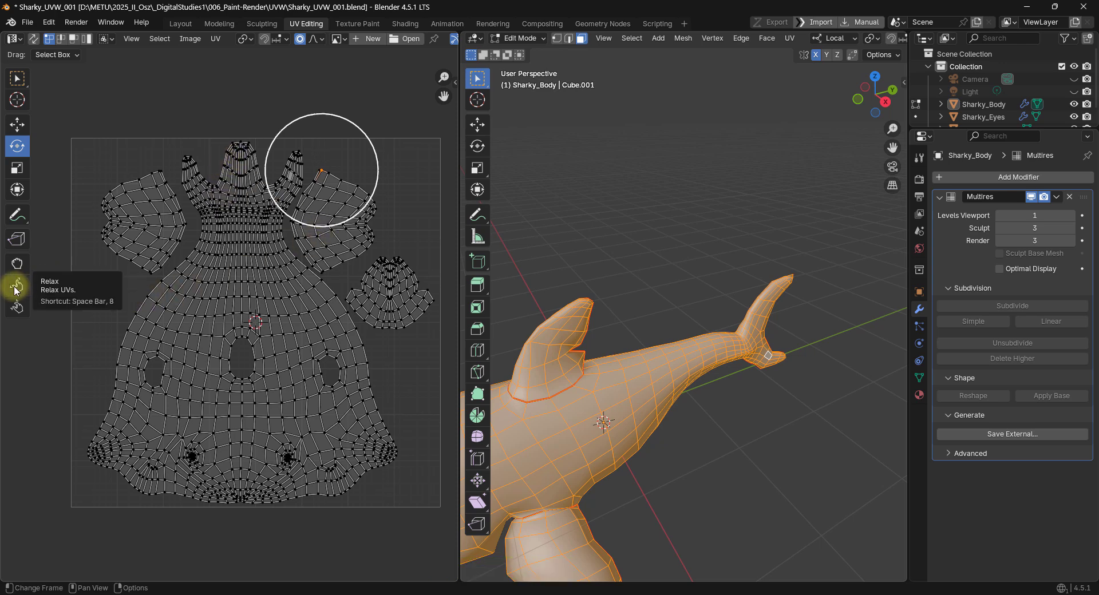
Step: Switch to the Grab tool and nudge the UVs of the right pectoral fin island and its lower corner
left_click(12, 268)
left_click_drag(361, 201, 362, 228)
scroll(360, 227, "up", 4)
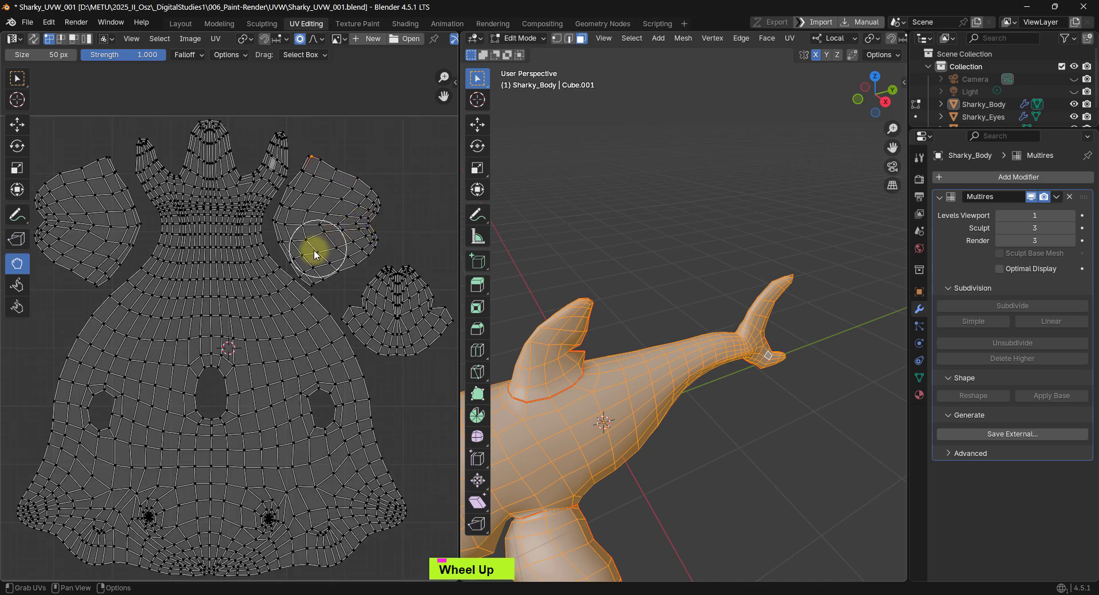
left_click_drag(298, 312, 300, 308)
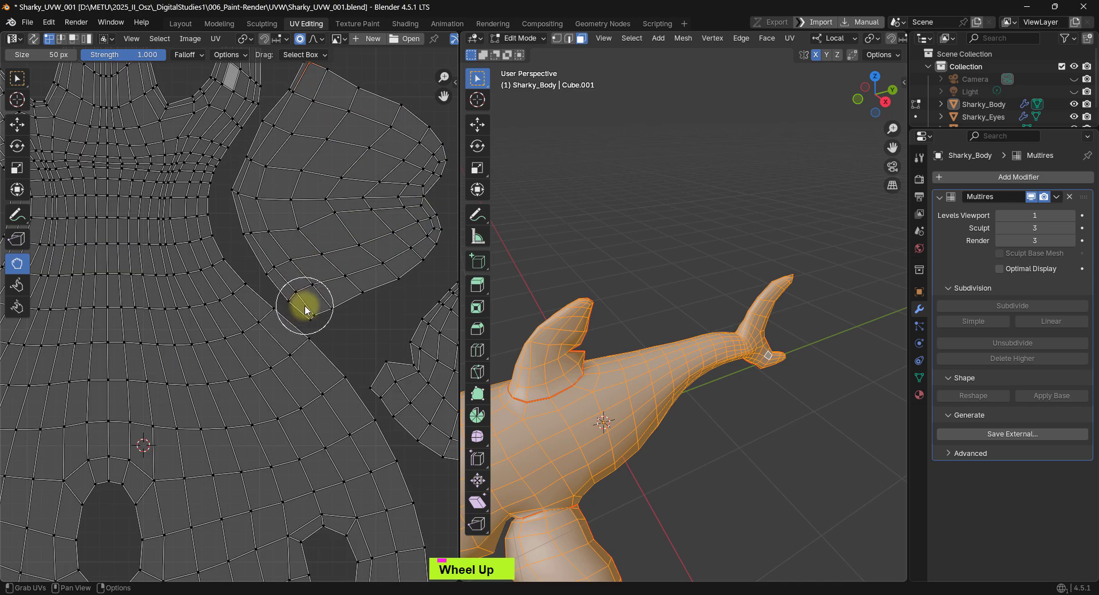
scroll(305, 310, "down", 1)
Step: Set the Grab brush size to 123 px, nudge the right pectoral fin's lower corner, and turn off proportional editing
key("f")
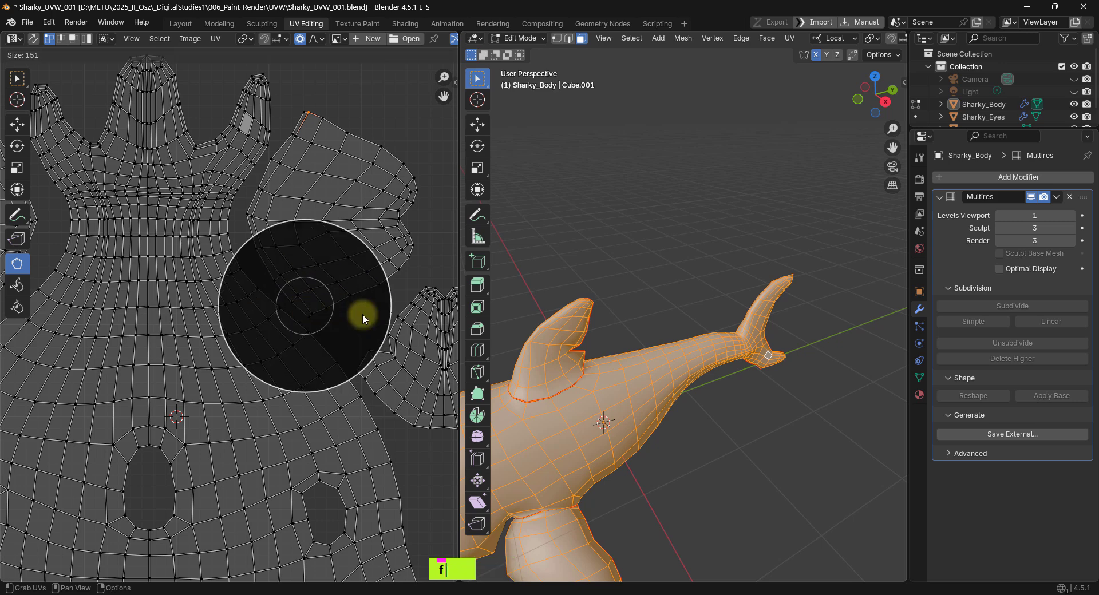
left_click(345, 310)
left_click_drag(316, 302, 297, 299)
left_click(299, 39)
scroll(297, 299, "down", 5)
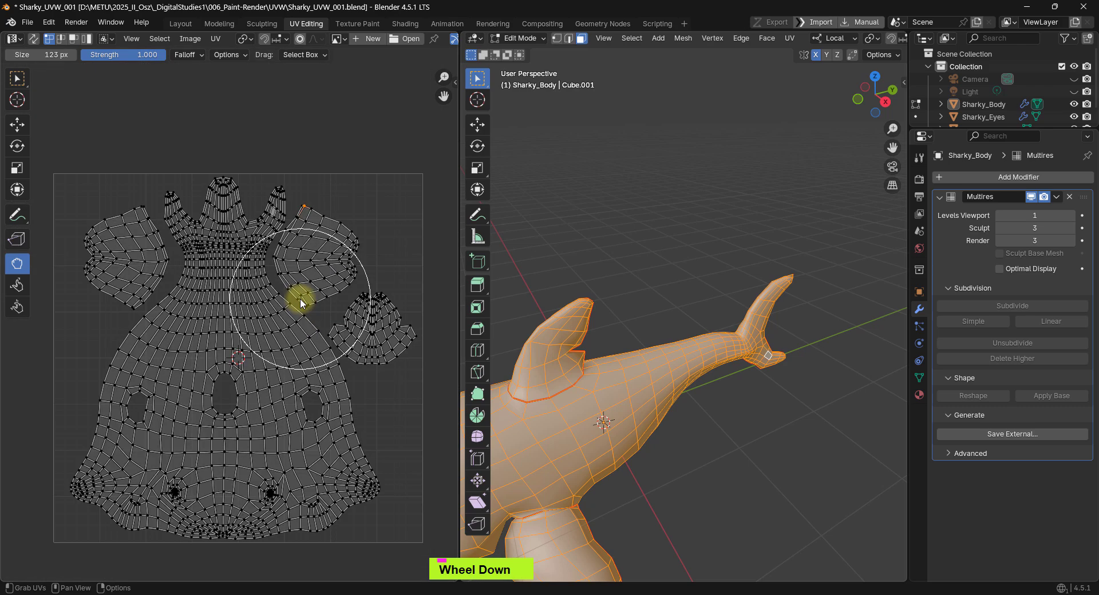
Step: Switch to the Shading workspace and bring the shark body's material nodes into view
scroll(253, 252, "left", 2, "shift")
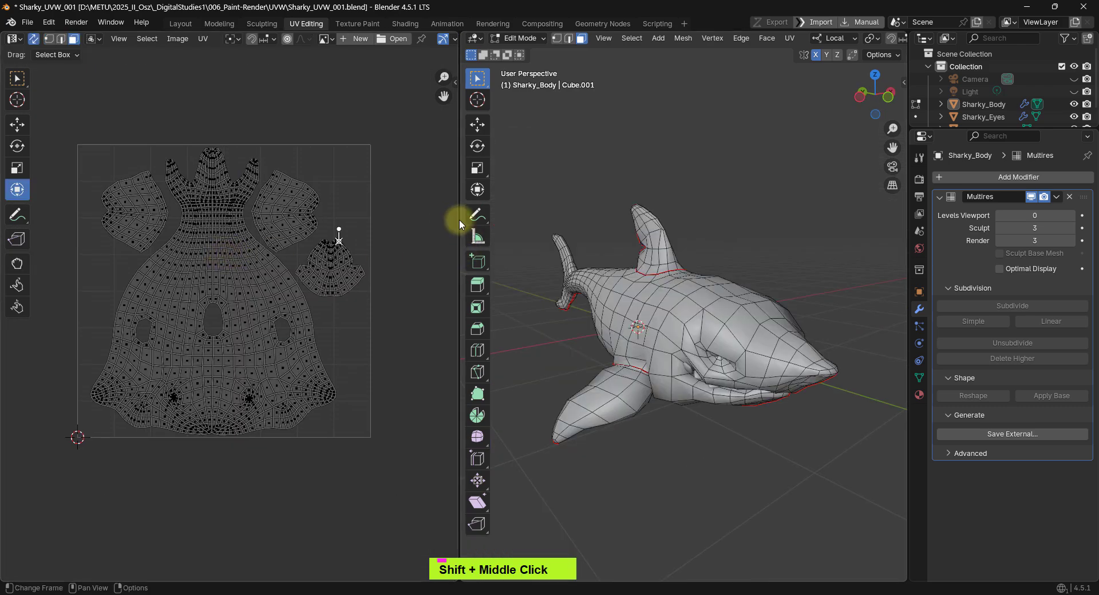
middle_click_drag(697, 217, 704, 235)
scroll(698, 209, "down", 2)
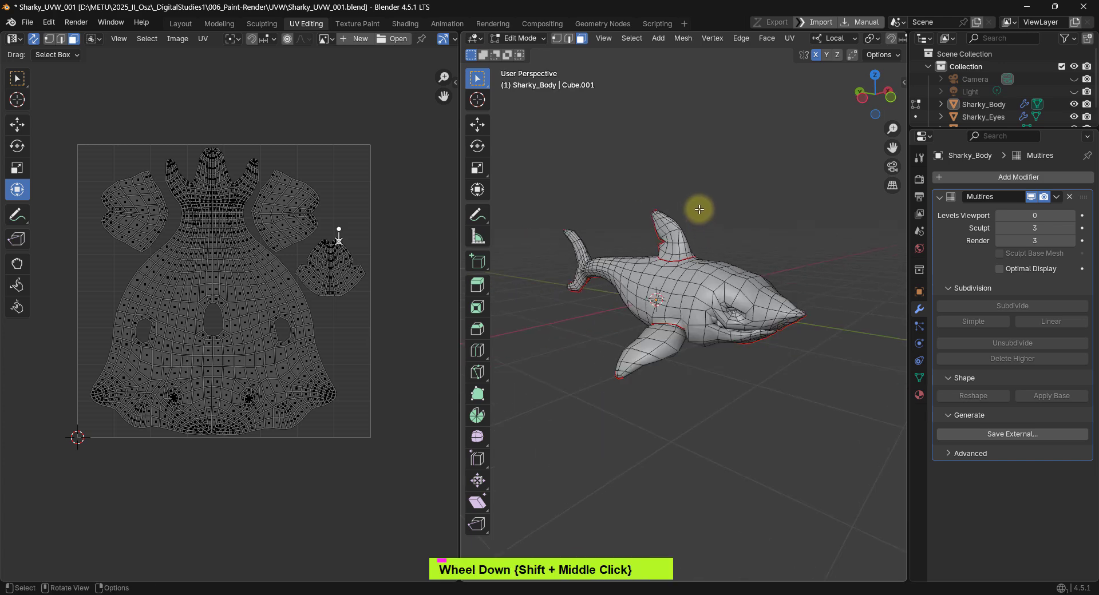
left_click(403, 24)
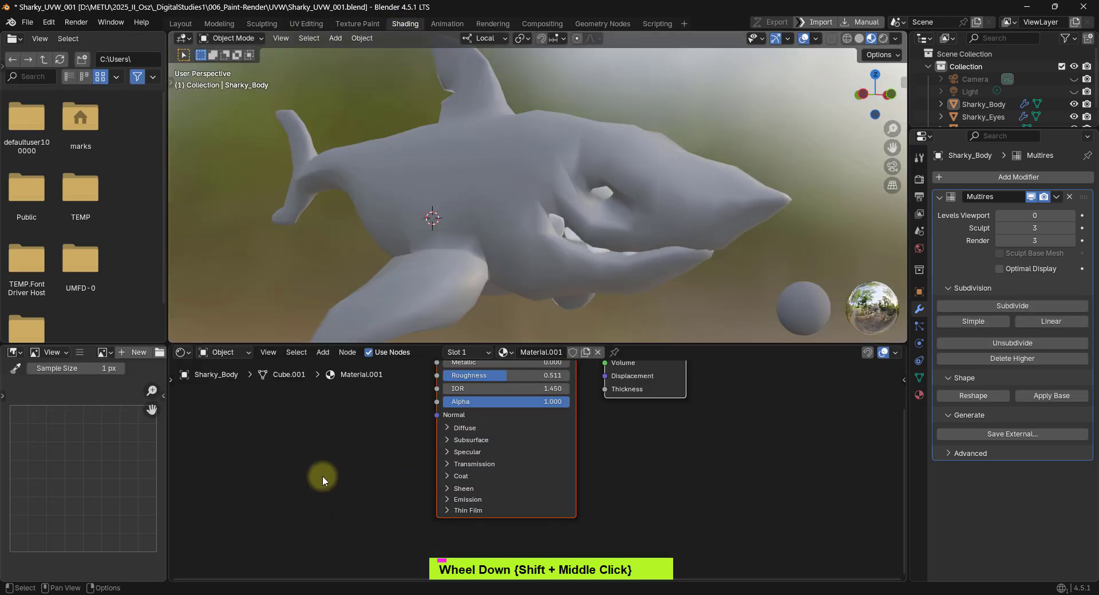
middle_click_drag(322, 476, 348, 502, "shift")
scroll(418, 420, "down", 1)
middle_click_drag(510, 366, 514, 390, "shift")
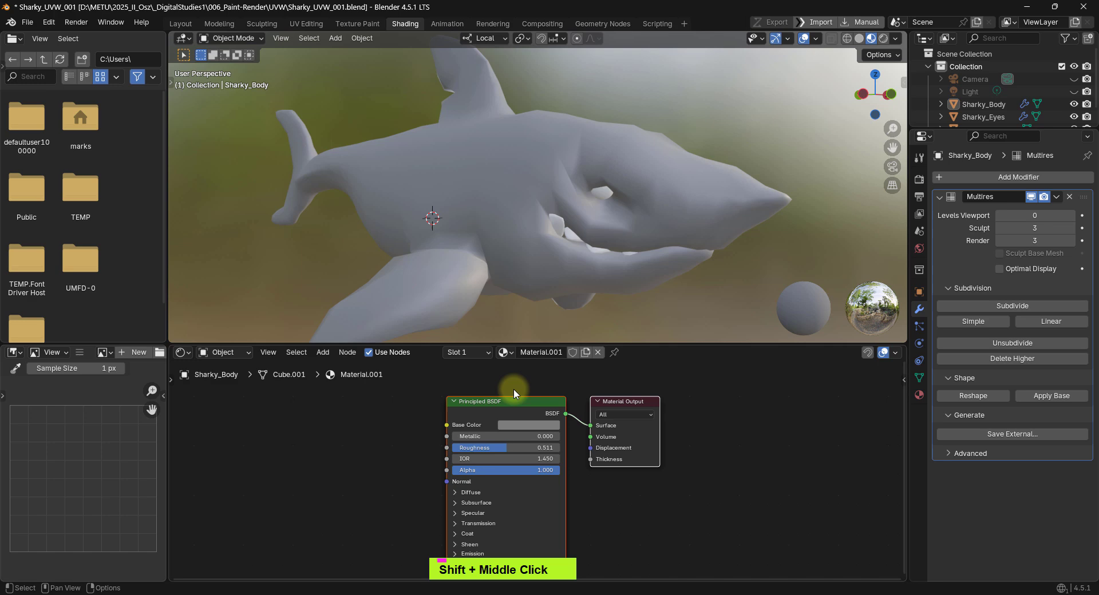
Step: Rename the shark body's material to Sharky
double_click(557, 352)
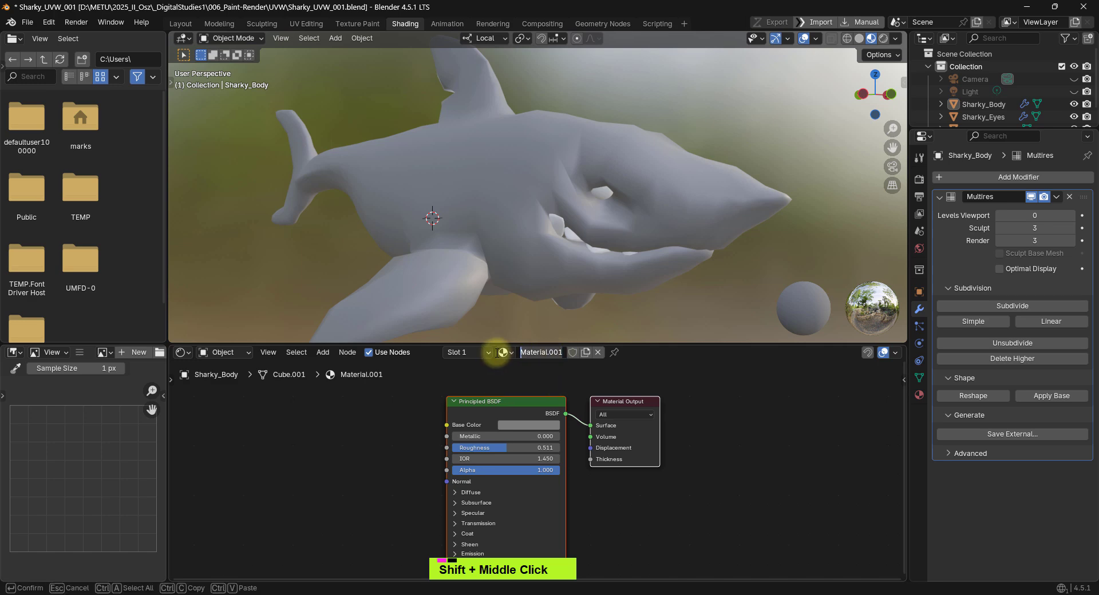
type("Sharky")
key("Return")
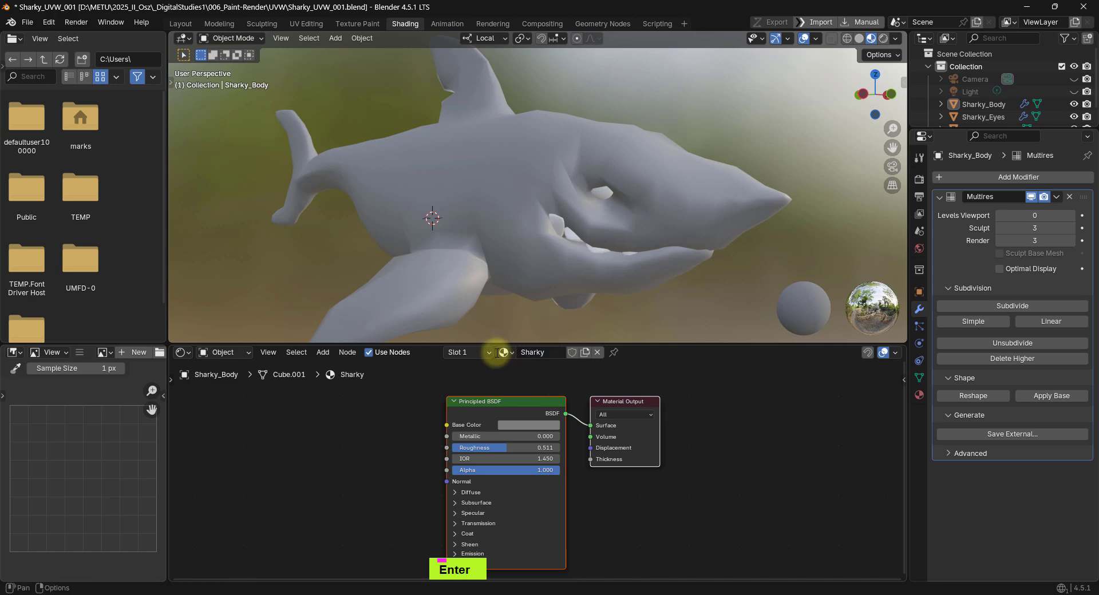
middle_click_drag(300, 472, 313, 463, "shift")
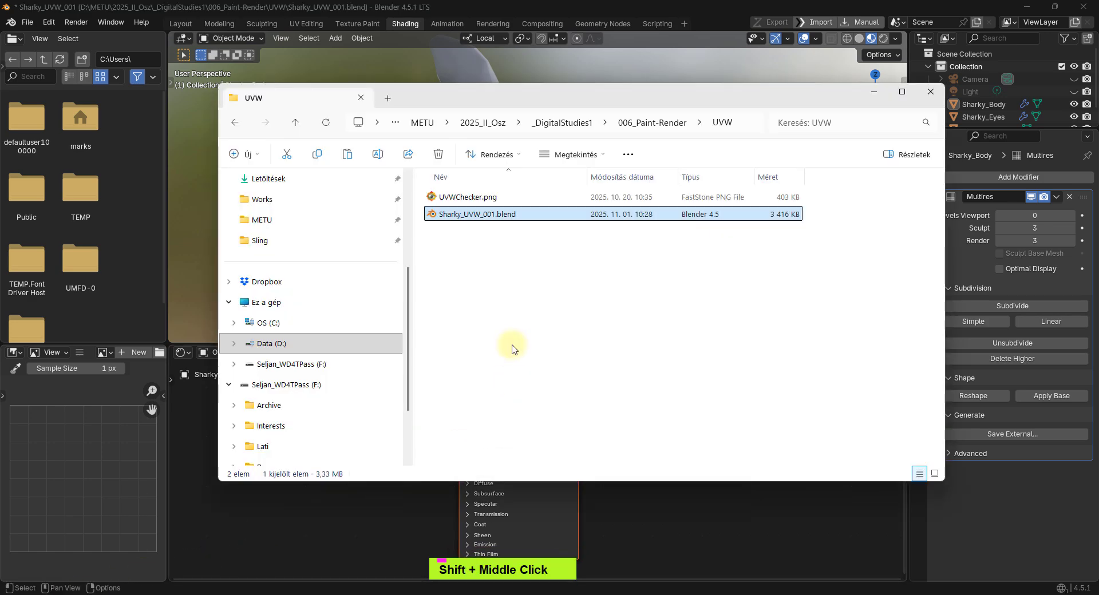
Step: Add the UVWChecker.png image to the Sharky material and connect its Color output to the Principled BSDF's Base Color
left_click(513, 348)
left_click_drag(480, 104, 684, 152)
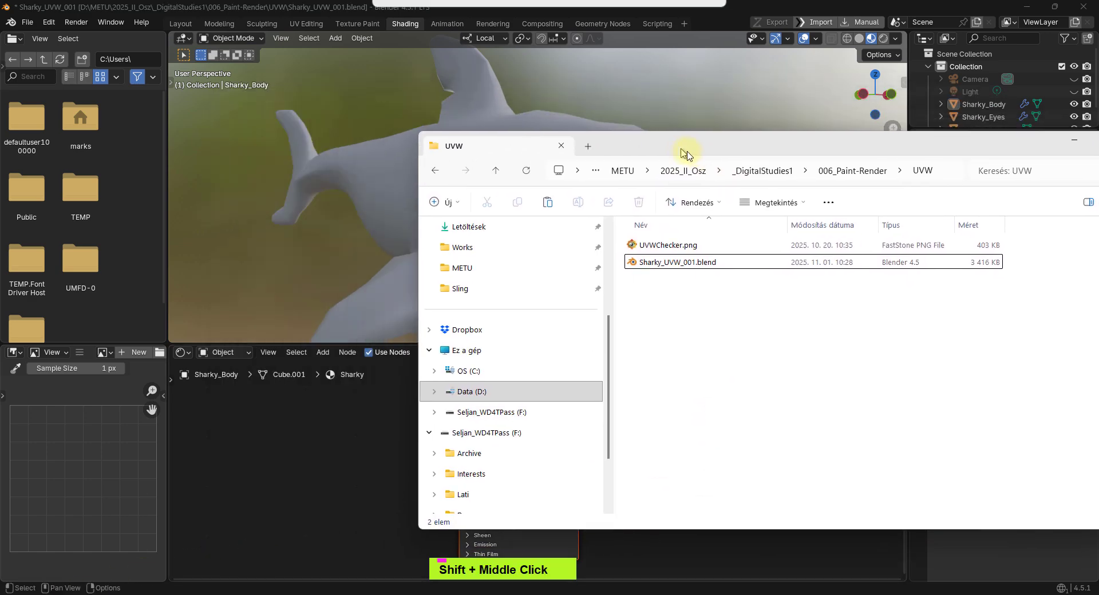
left_click_drag(646, 245, 263, 516)
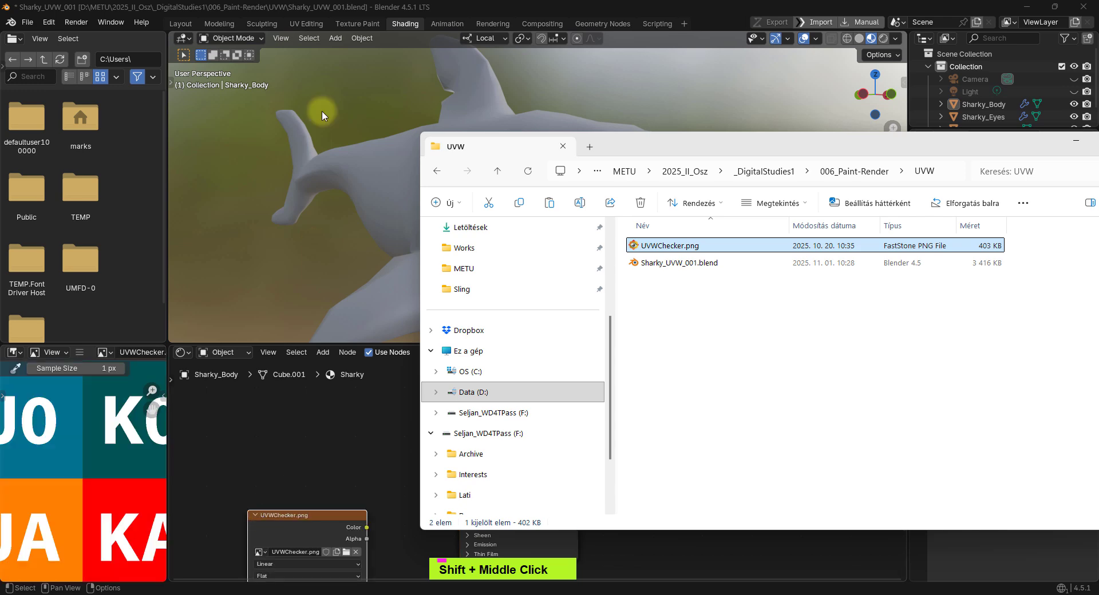
left_click(352, 7)
scroll(39, 488, "down", 3)
scroll(39, 488, "down", 2)
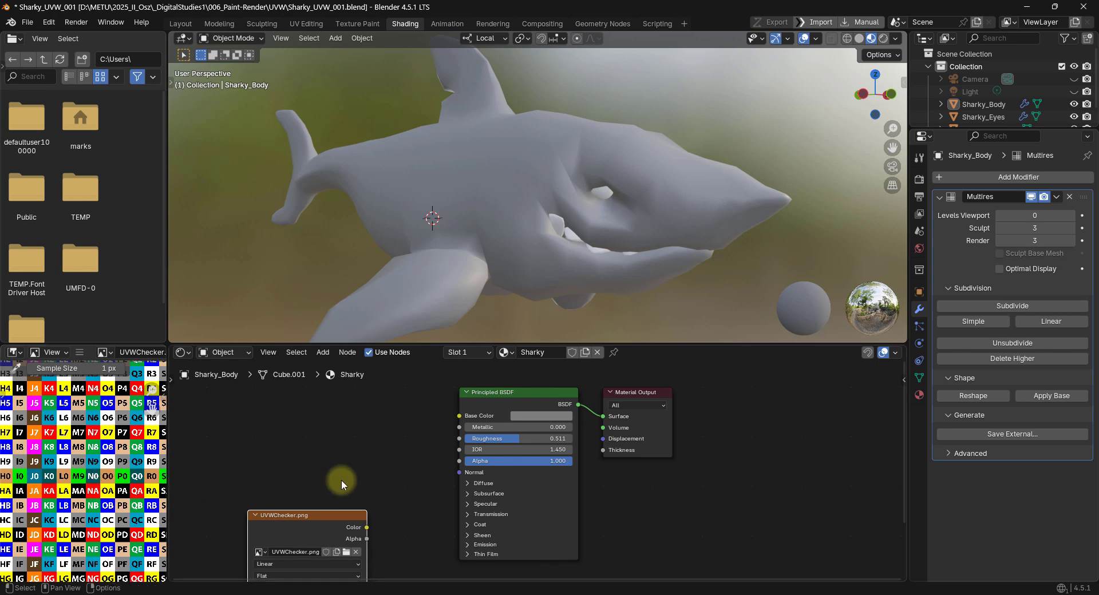
left_click_drag(329, 520, 351, 441)
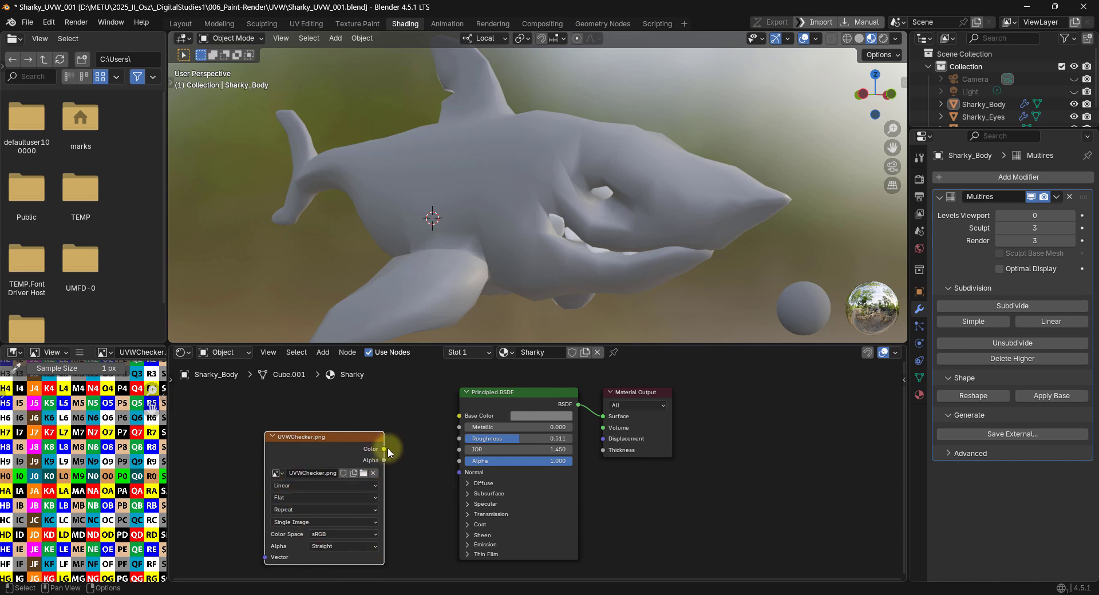
left_click_drag(383, 449, 459, 416)
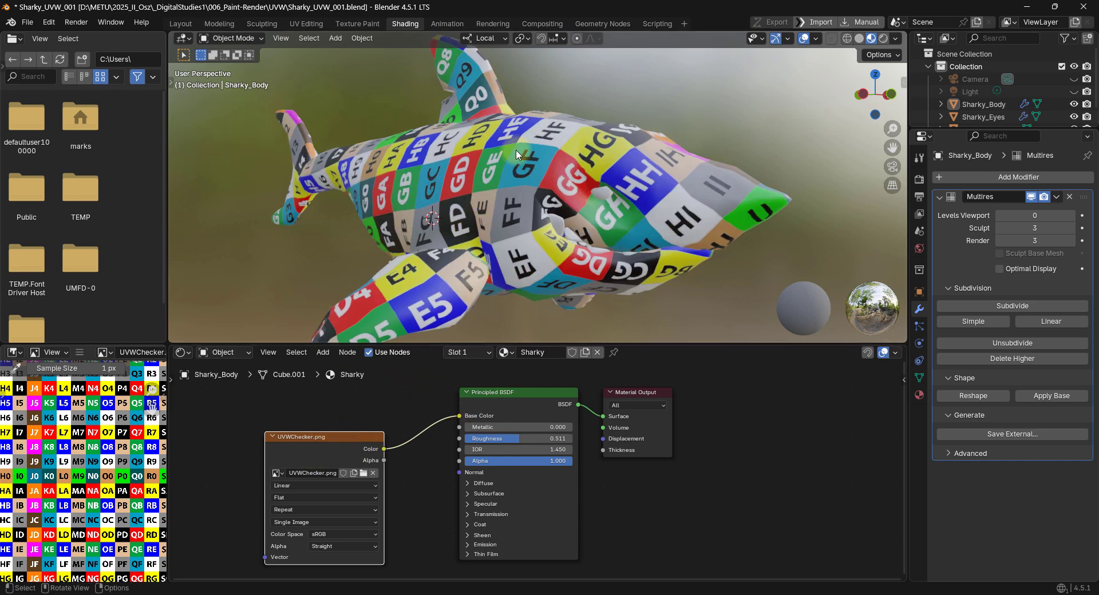
Step: Try a UV Map node beside the UVWChecker image texture and delete it
scroll(509, 161, "down", 2)
middle_click_drag(345, 409, 428, 429, "shift")
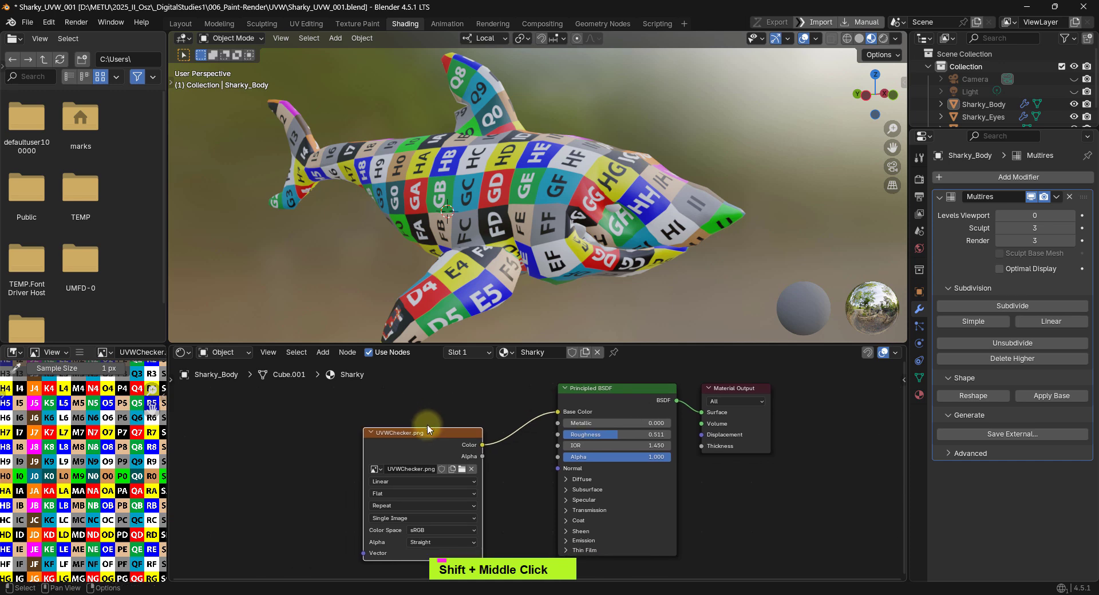
middle_click_drag(349, 420, 348, 427, "shift")
key("shift+a")
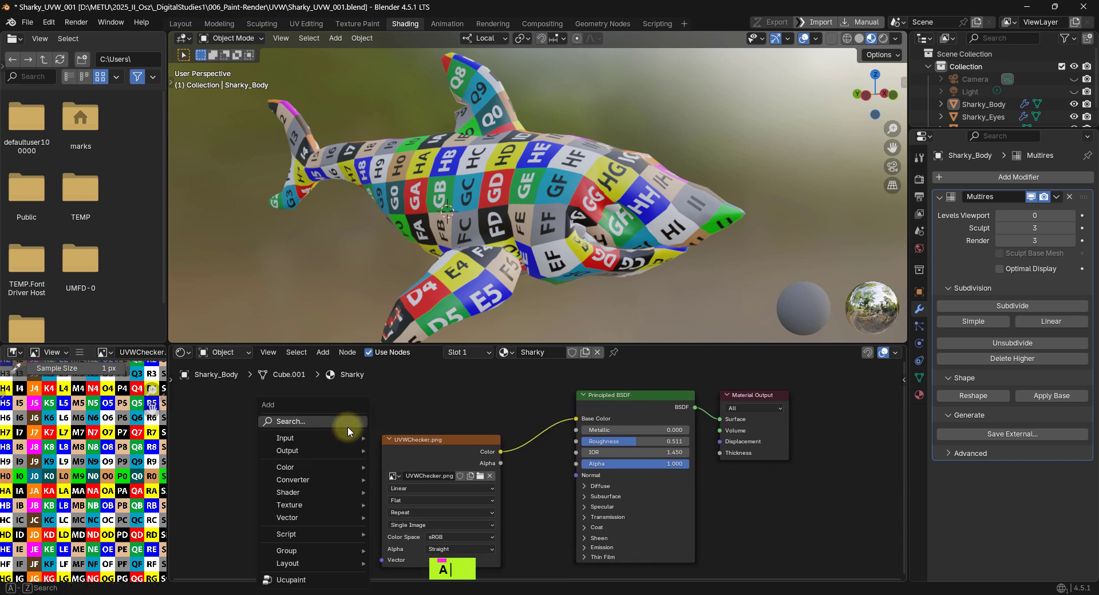
type("uv")
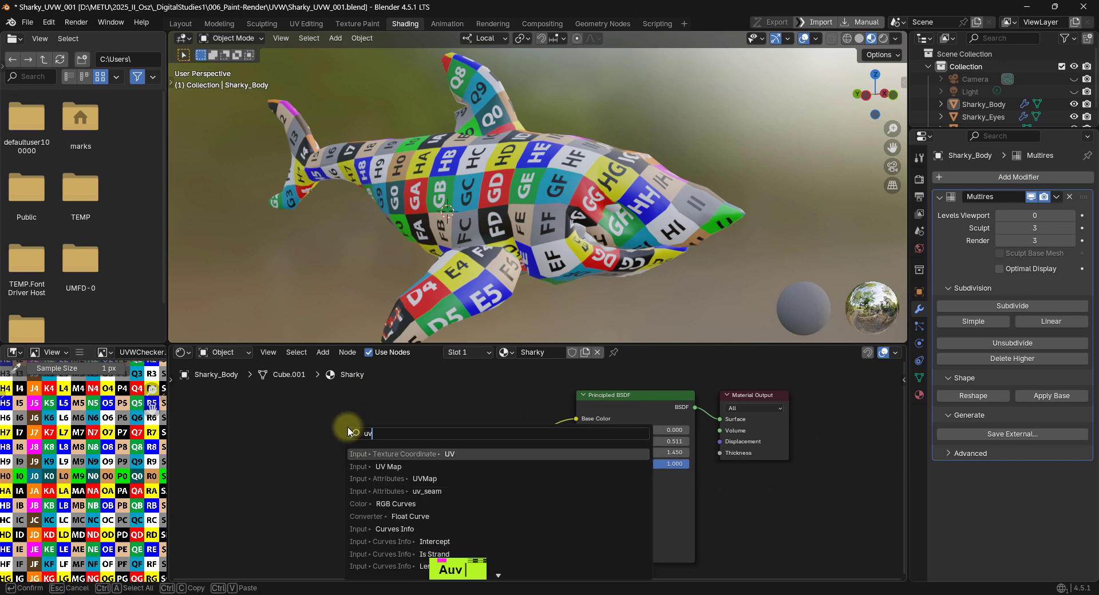
key("Down")
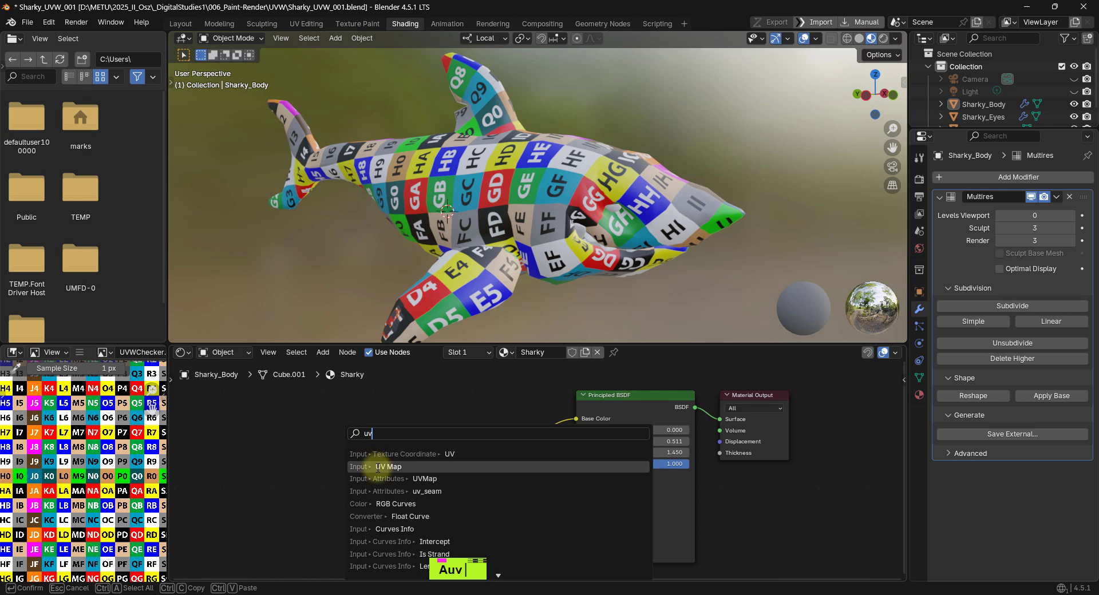
key("Return")
double_click(330, 476)
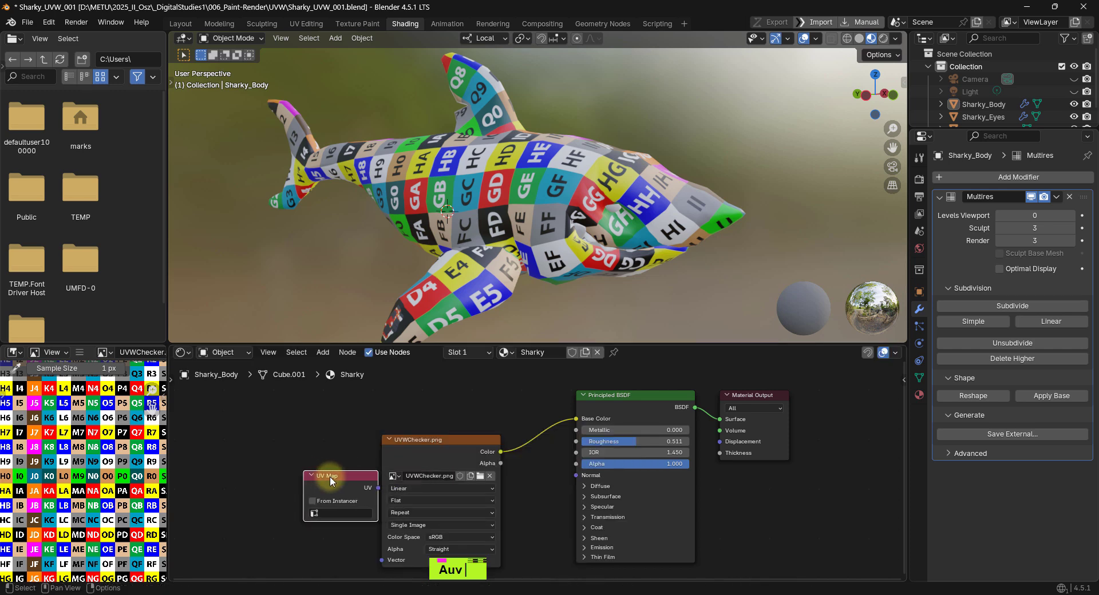
key("x")
key("shift+a")
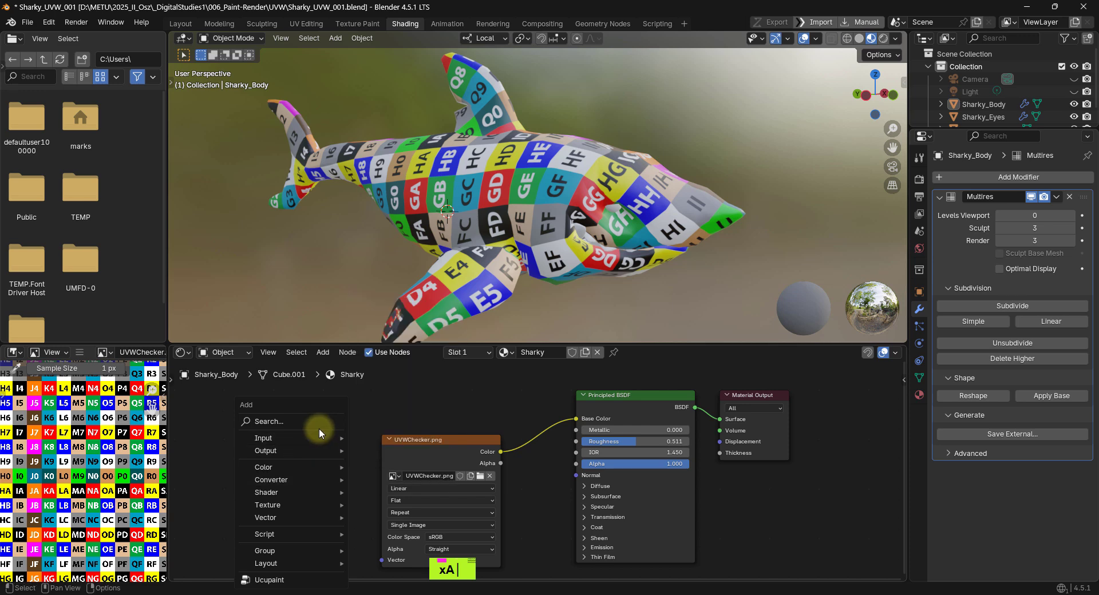
type("tex")
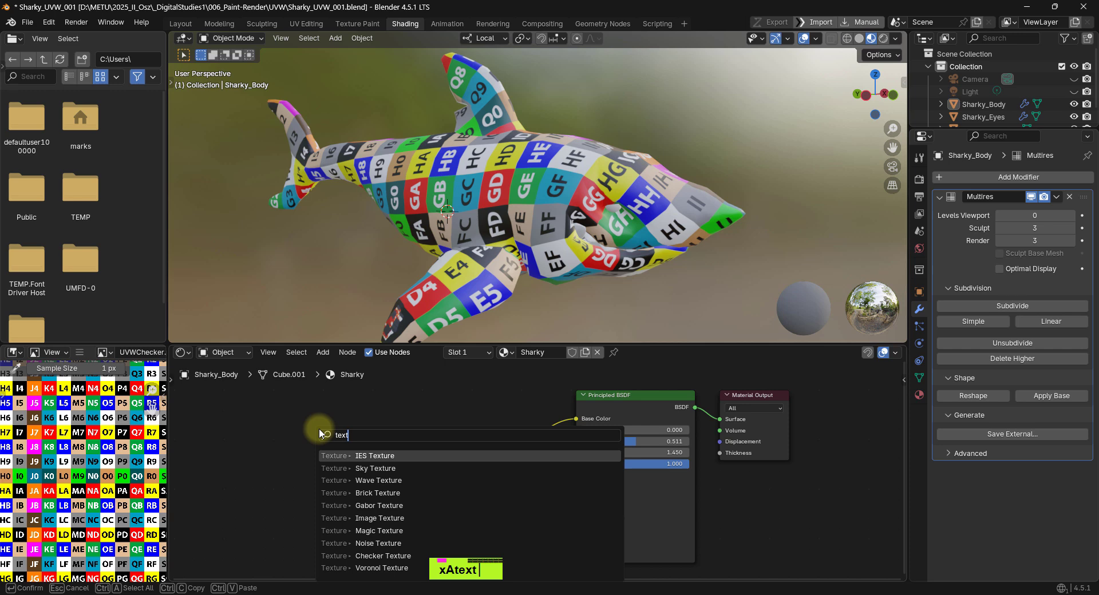
type("t")
key("BackSpace")
key("BackSpace")
key("BackSpace")
key("BackSpace")
key("Escape")
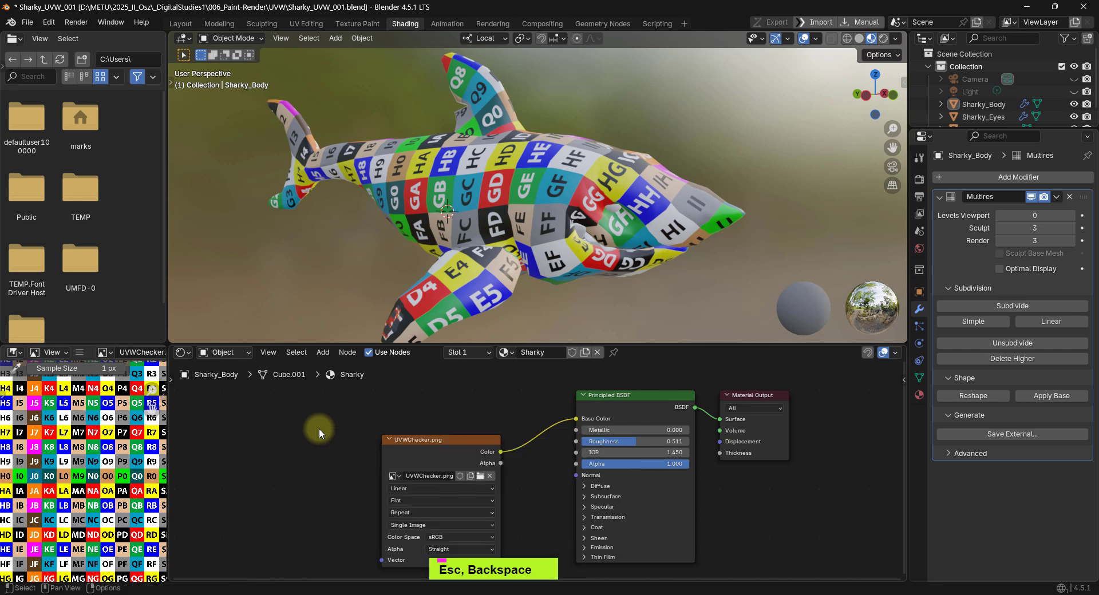
Step: Add a Texture Coordinate, Mapping and Image Texture setup to the Principled BSDF with Node Wrangler and spread out the overlapping nodes
left_click(621, 396)
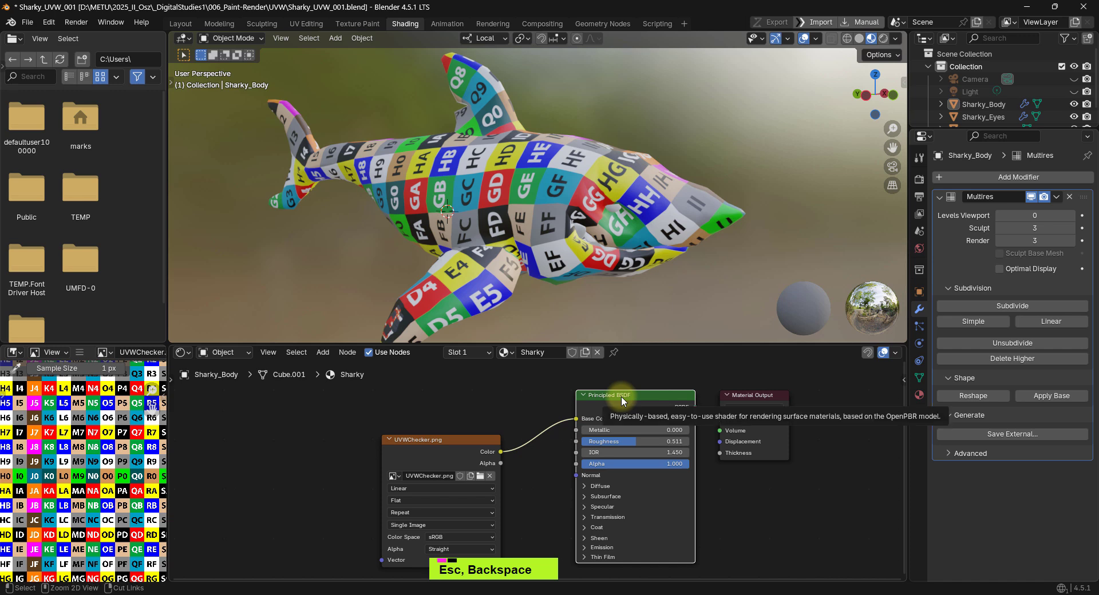
key("ctrl+t")
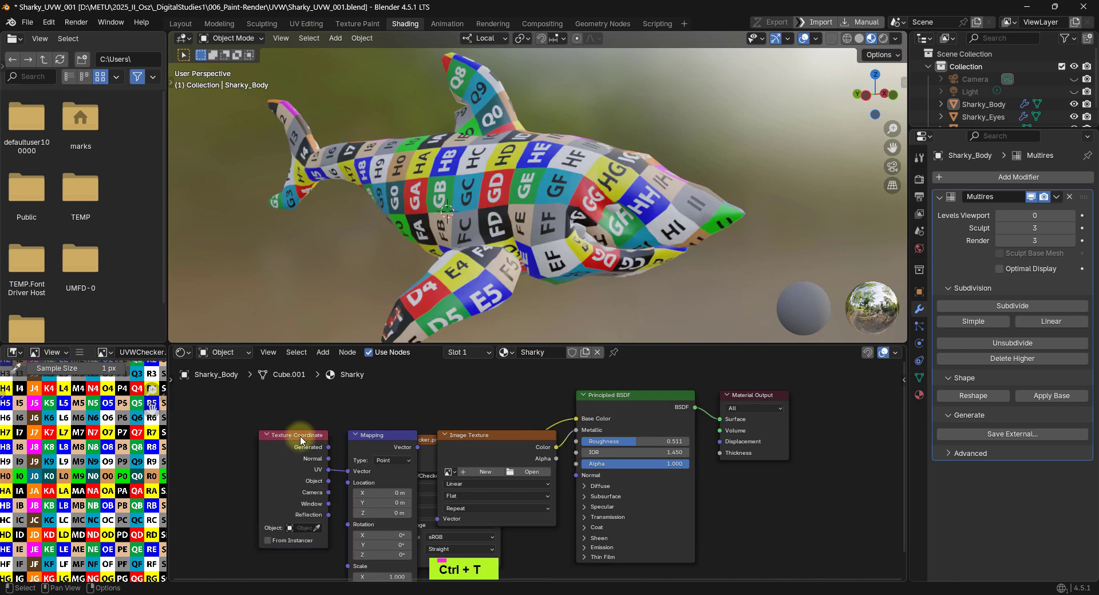
left_click_drag(274, 439, 167, 450)
left_click(355, 435)
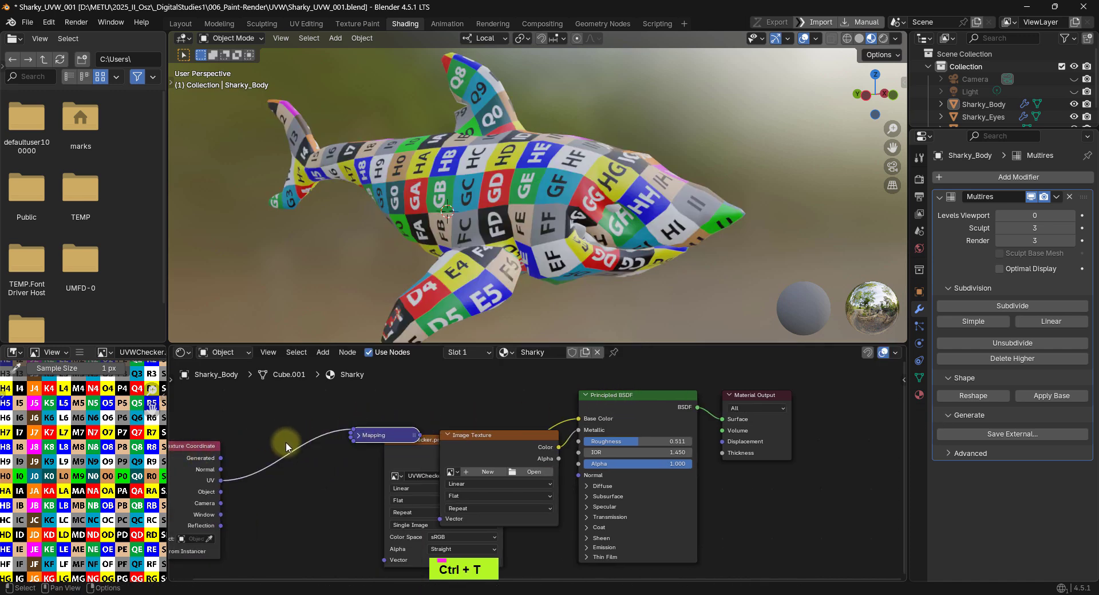
left_click(358, 435)
Step: Connect the Mapping node's Vector output to the UVWChecker texture's Vector input and delete the extra empty Image Texture node
left_click_drag(372, 440, 384, 560)
left_click(484, 438)
key("x")
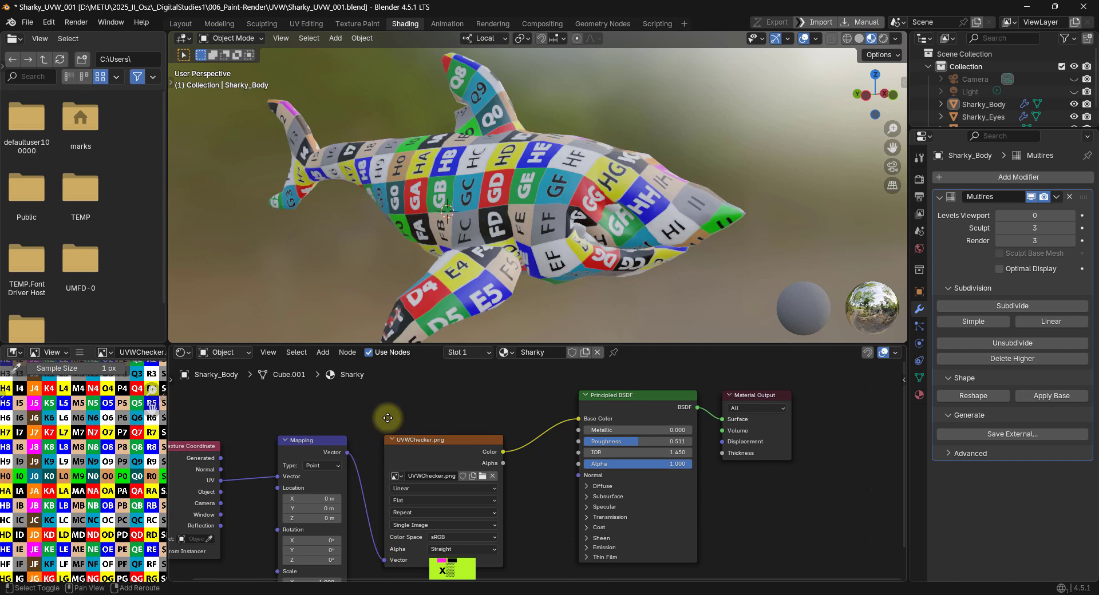
middle_click_drag(370, 413, 462, 412, "shift")
scroll(461, 412, "down", 1)
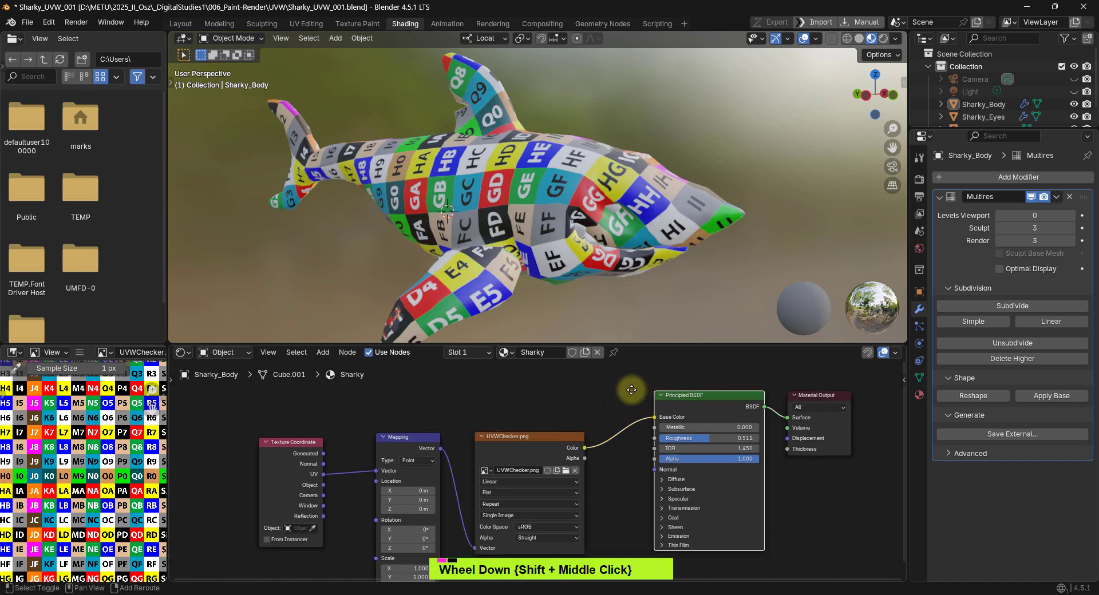
scroll(606, 392, "down", 1, "shift")
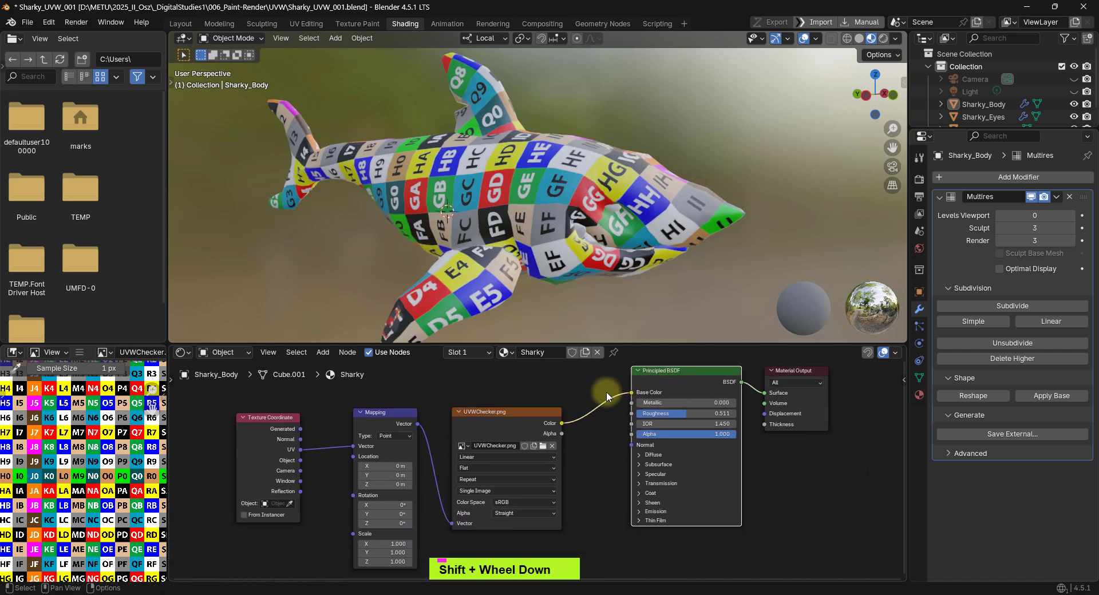
Step: Look up the Node Wrangler add-on in the preferences, check its enabled state and details, and close the preferences
left_click(29, 22)
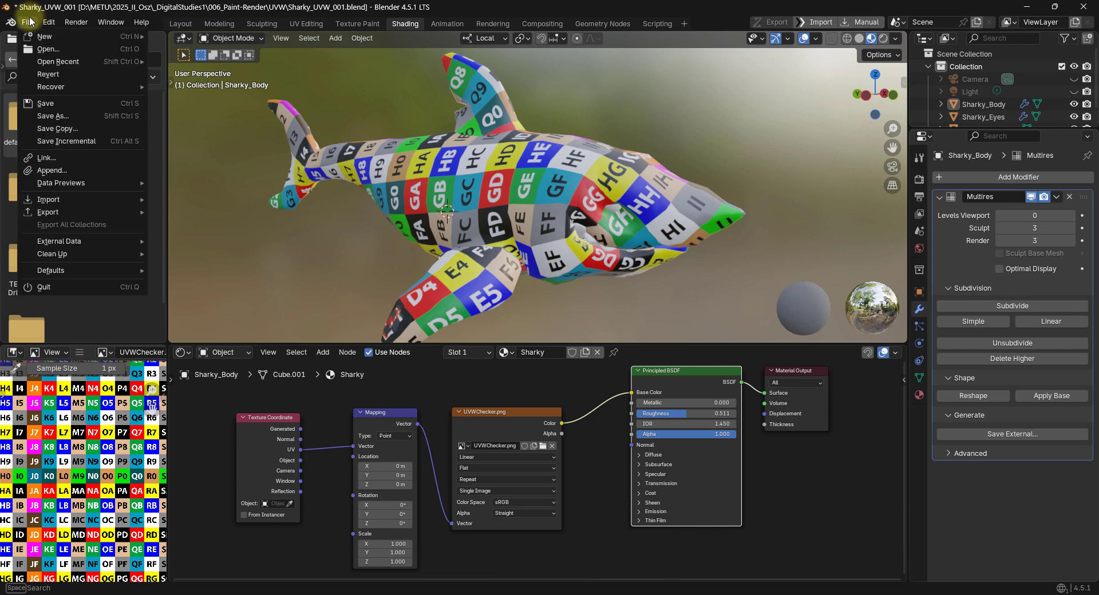
mouse_move(59, 22)
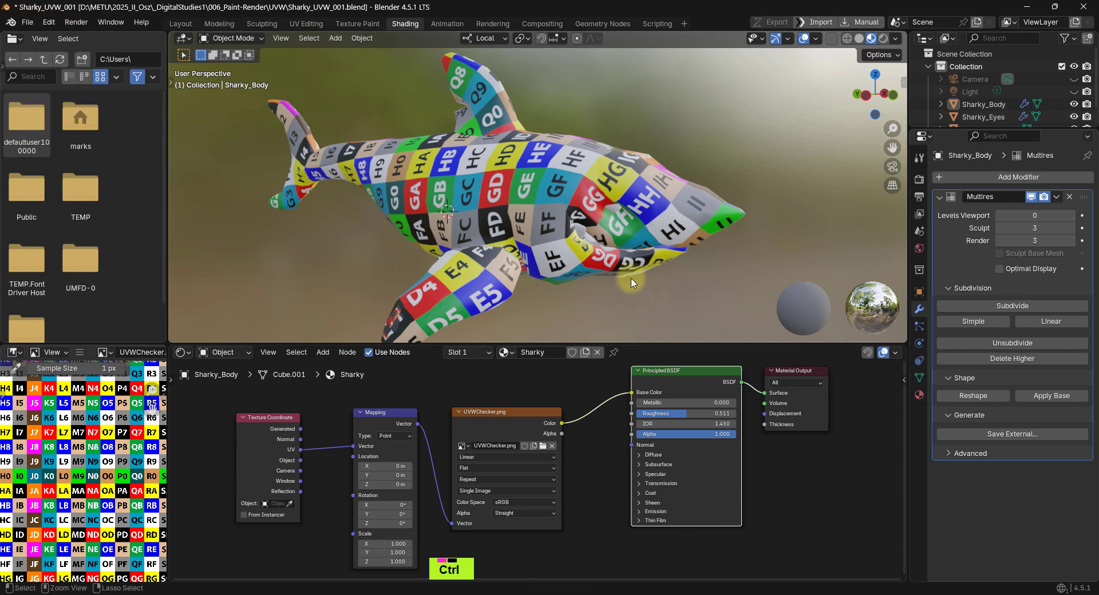
key("ctrl+comma")
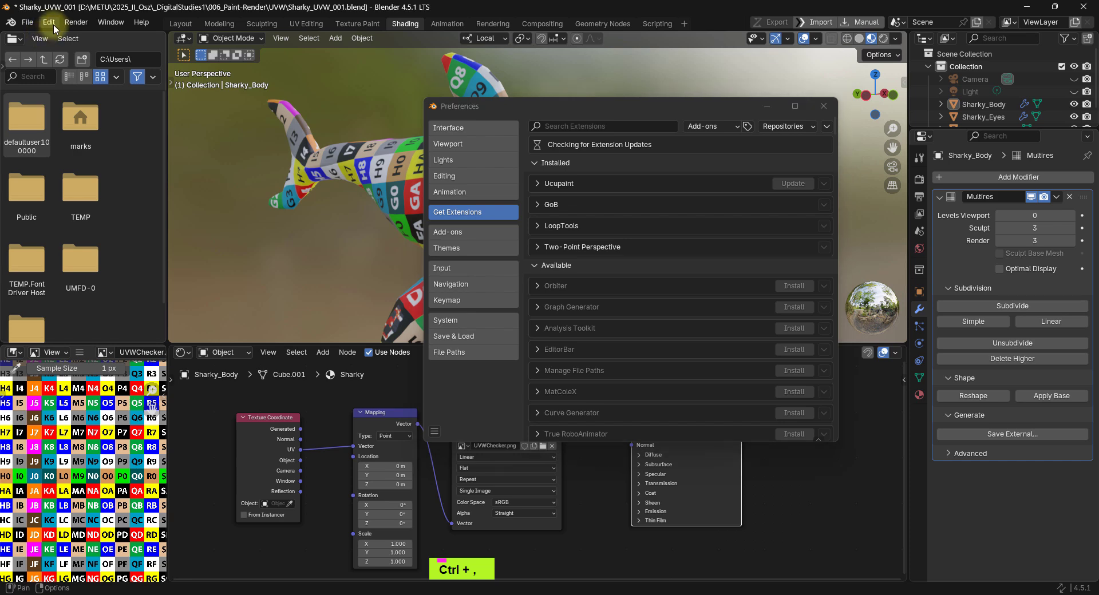
left_click(48, 22)
left_click(87, 182)
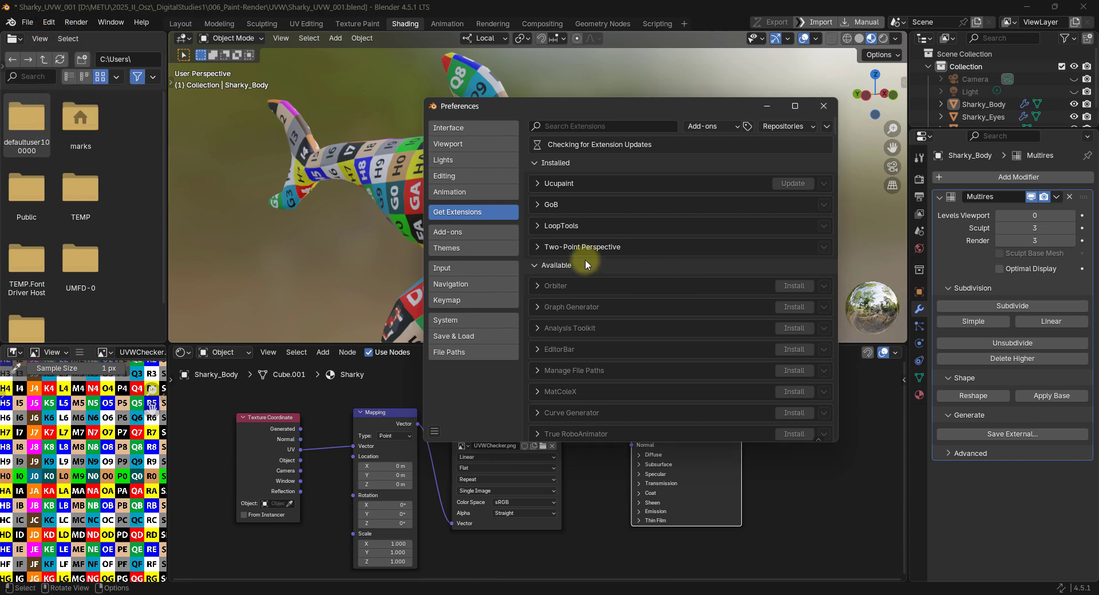
left_click(475, 231)
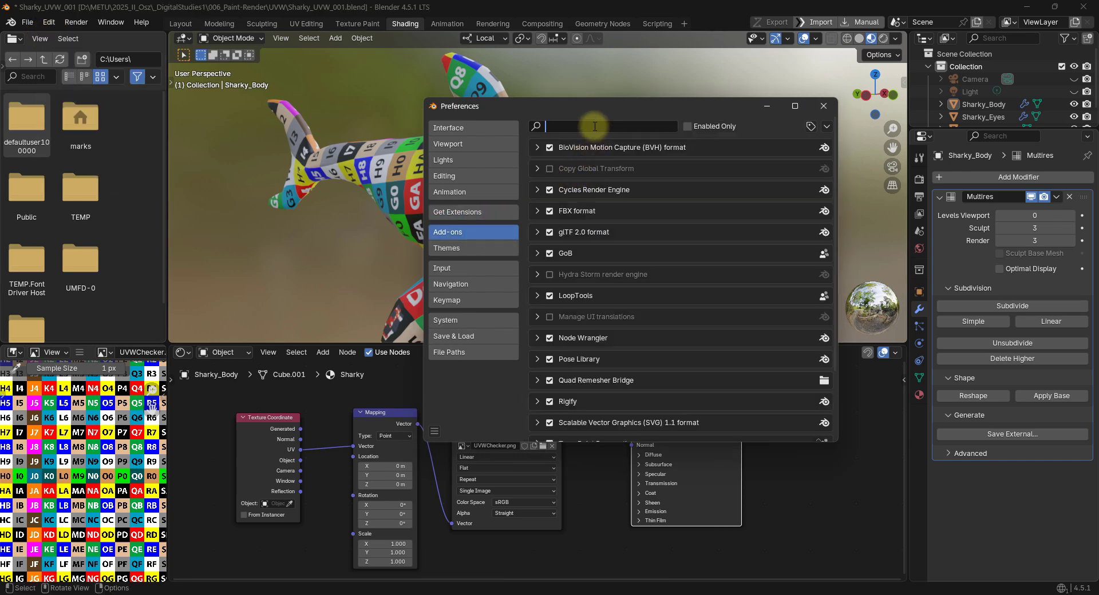
type("node")
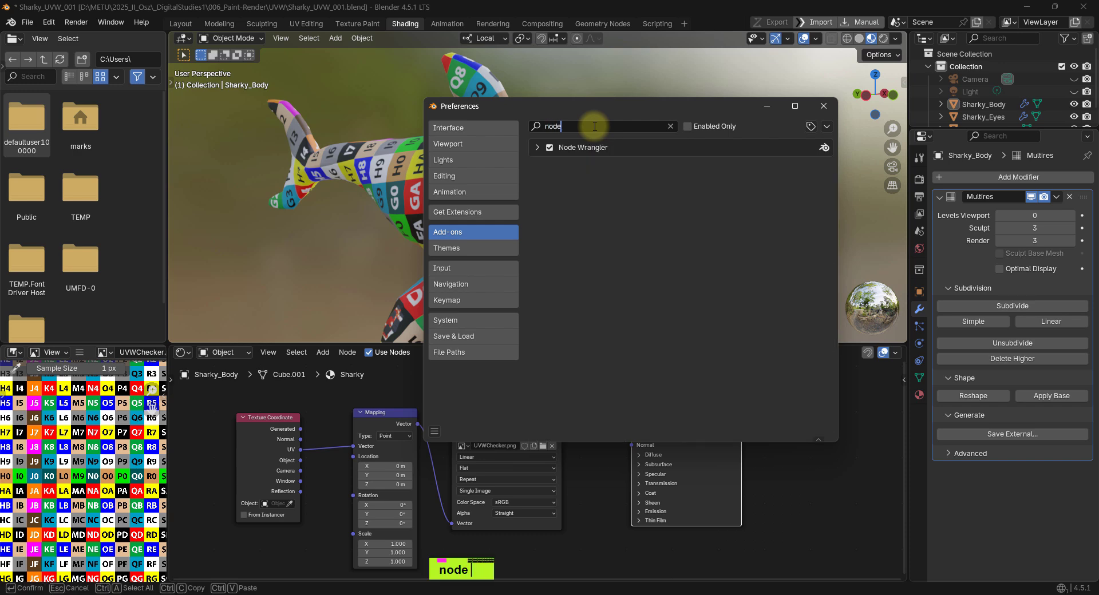
left_click(536, 153)
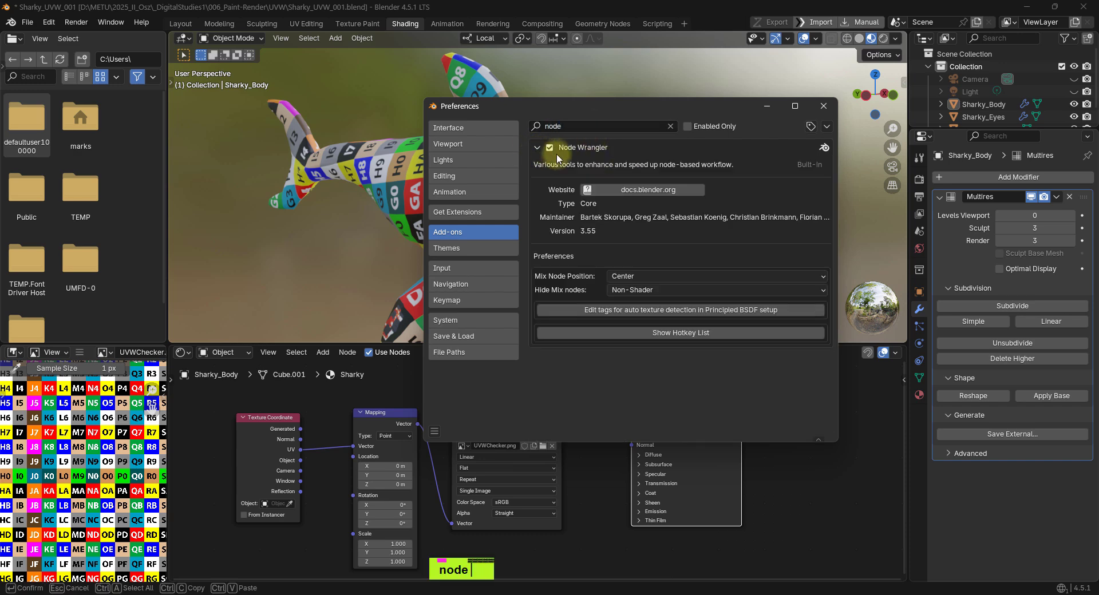
left_click(541, 148)
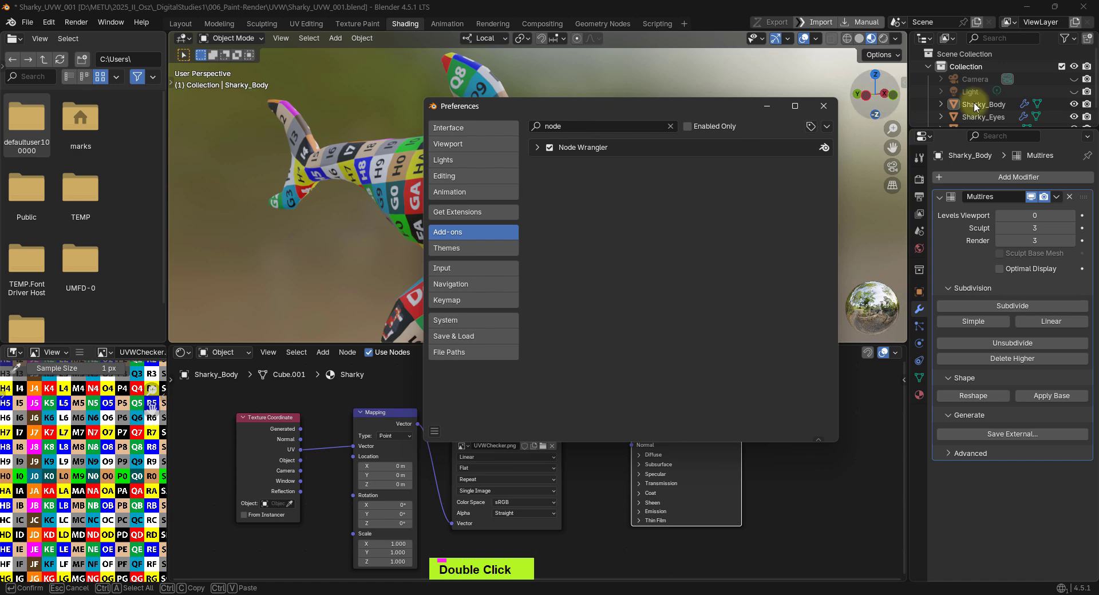
left_click(823, 105)
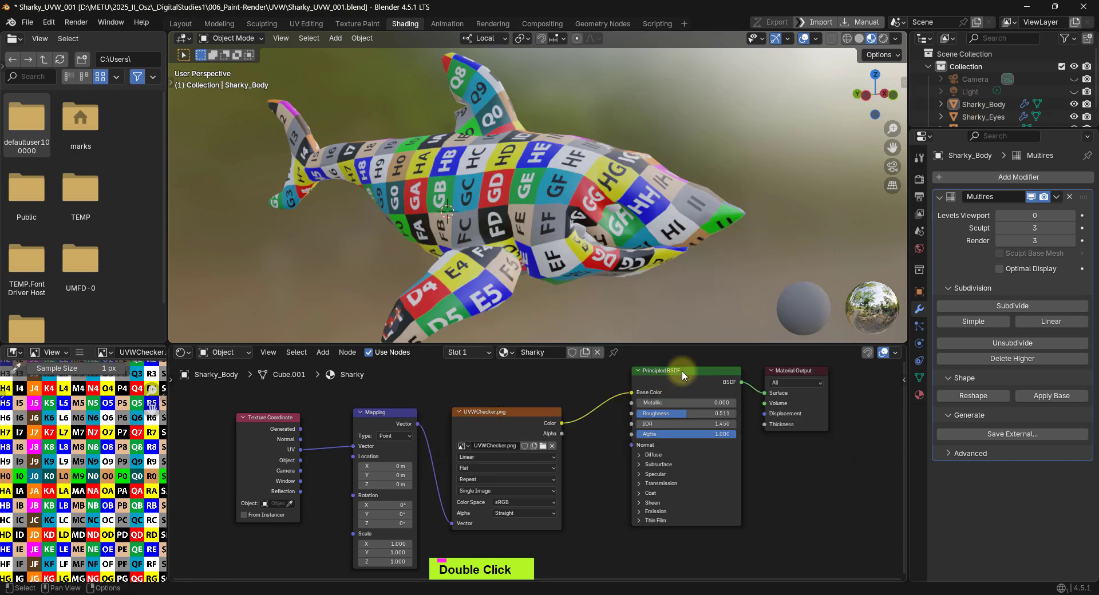
Step: Add another Node Wrangler texture setup to the Principled BSDF and undo it
key("ctrl+t")
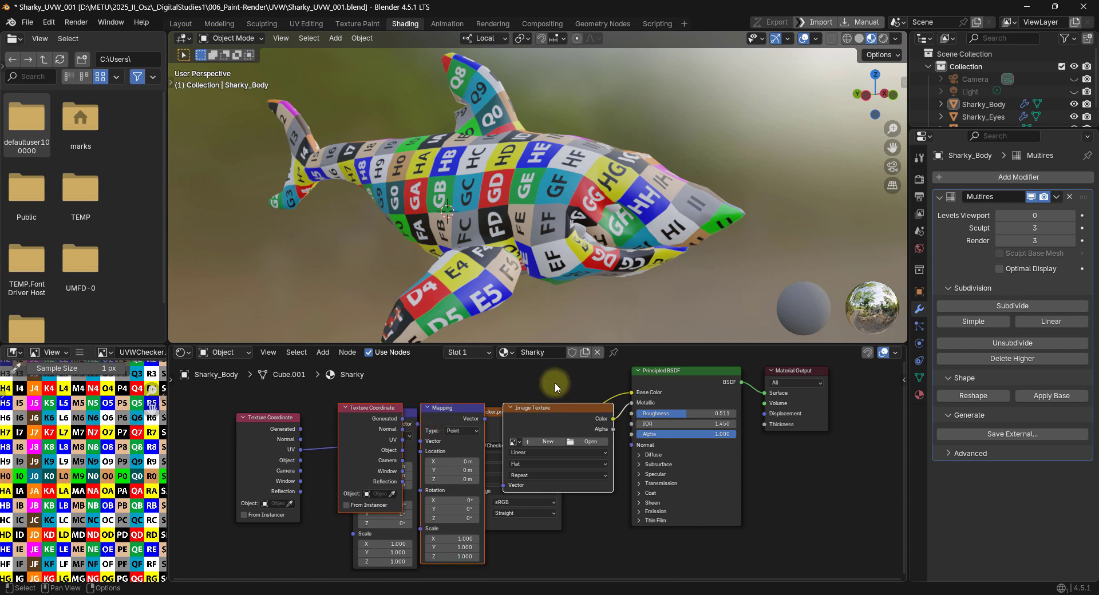
key("ctrl+z")
Step: Set the Mapping node's X, Y and Z scale to 2.000
scroll(539, 394, "down", 1)
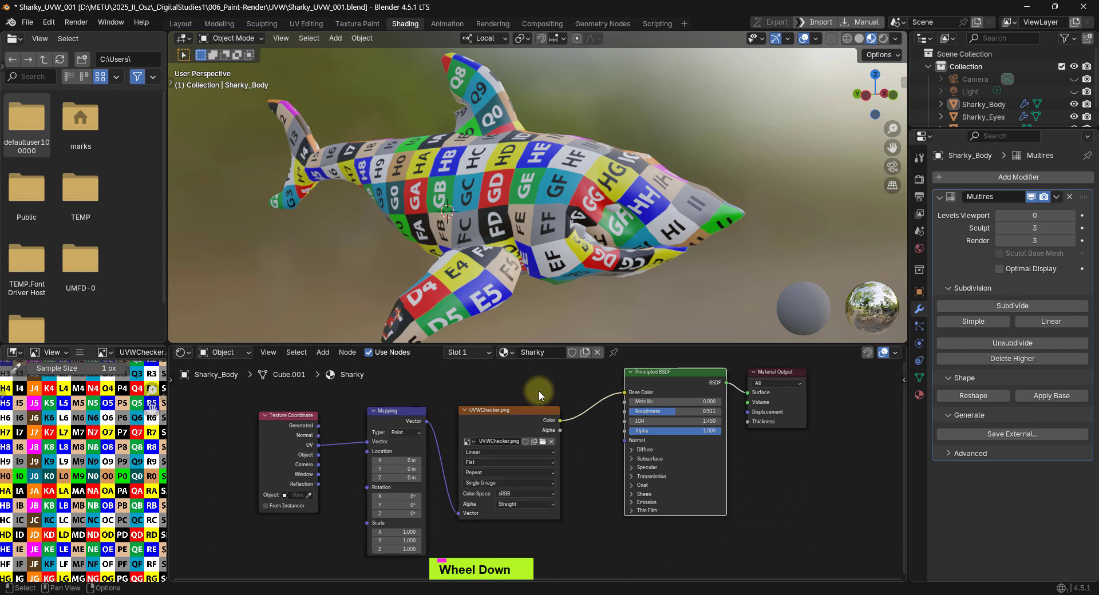
middle_click_drag(538, 390, 628, 384, "shift")
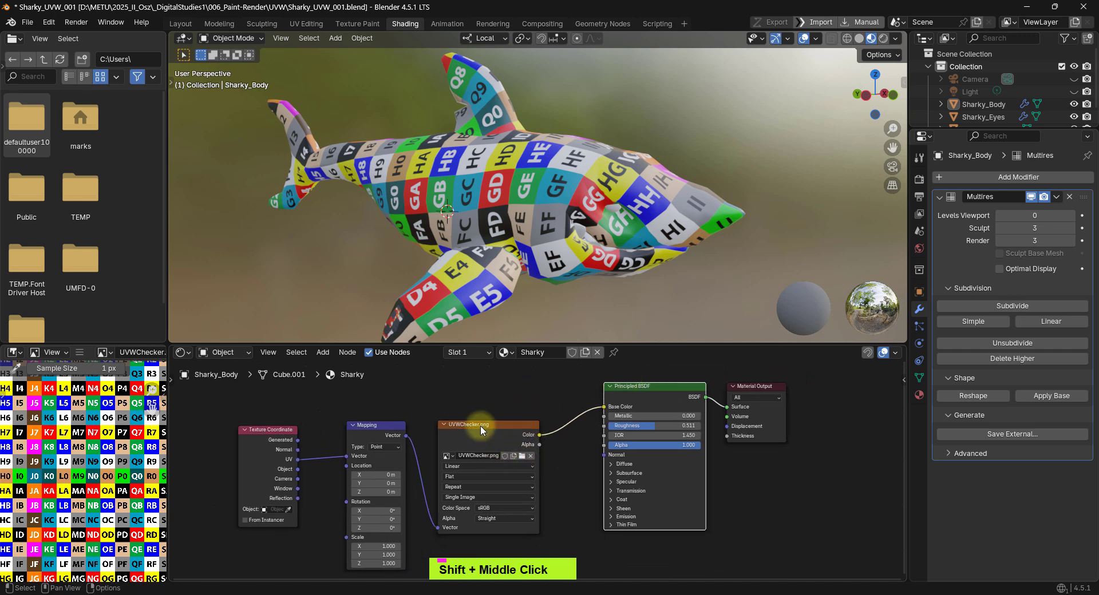
middle_click_drag(492, 396, 523, 385, "shift")
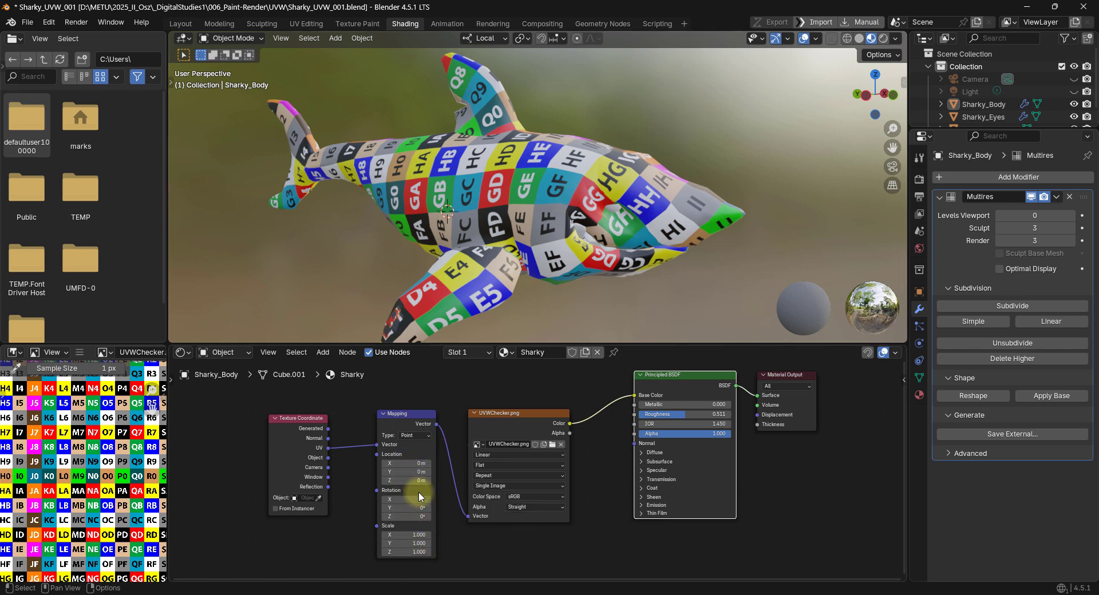
left_click_drag(405, 535, 452, 535)
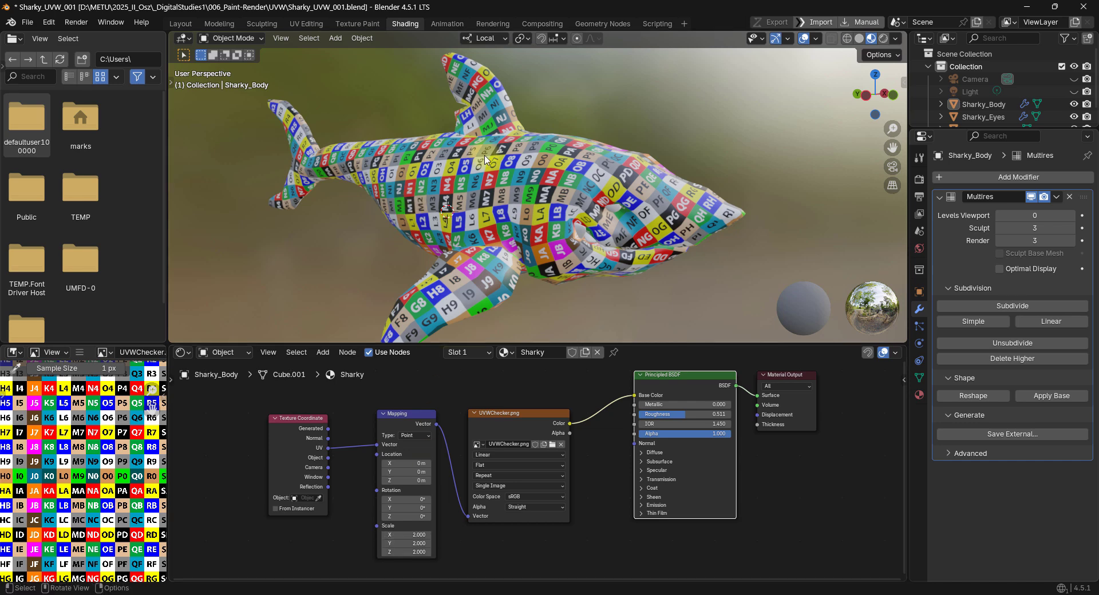
Step: Examine the checker pattern on the shark body from both sides, from the front and from below for stretching
middle_click_drag(504, 157, 465, 191)
scroll(604, 196, "up", 2)
scroll(604, 196, "left", 2)
scroll(465, 190, "left", 2, "shift")
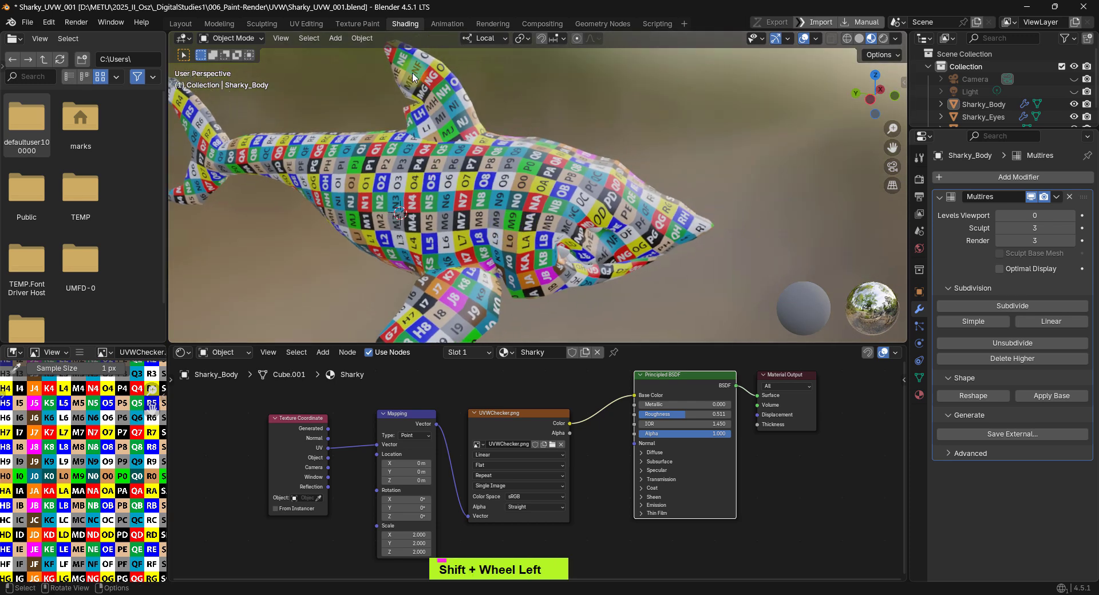
middle_click_drag(288, 157, 492, 139)
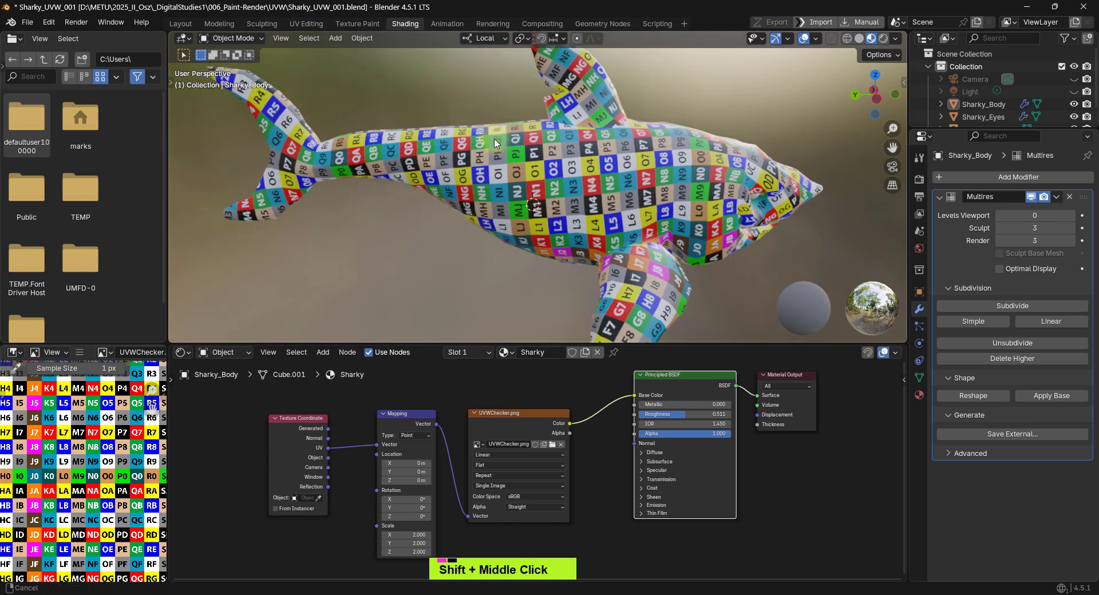
middle_click_drag(288, 172, 339, 166, "shift")
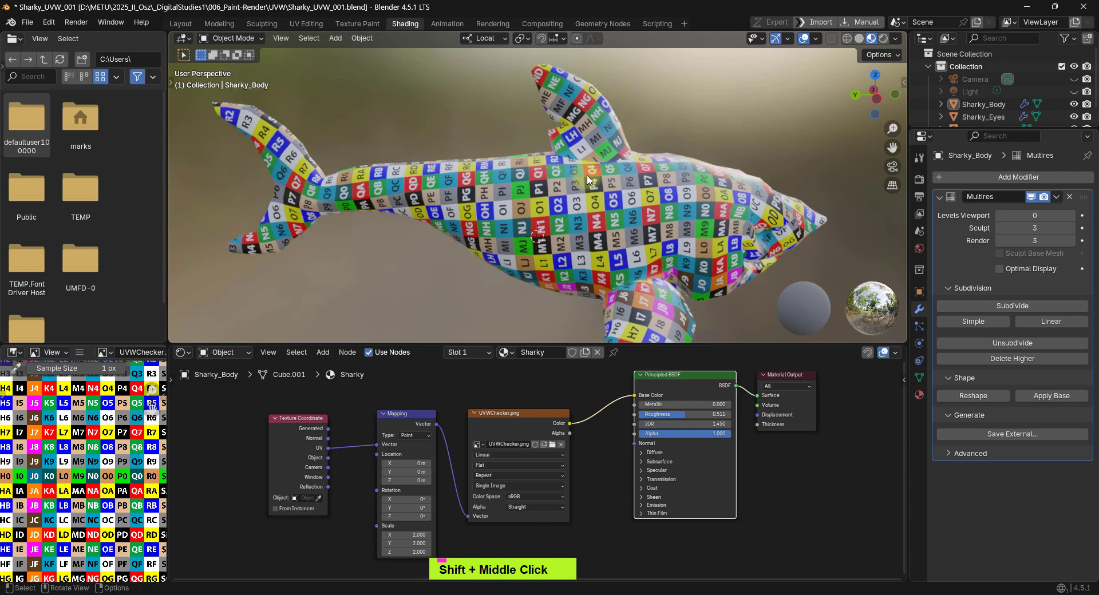
middle_click_drag(586, 180, 437, 192)
scroll(567, 189, "left", 2, "shift")
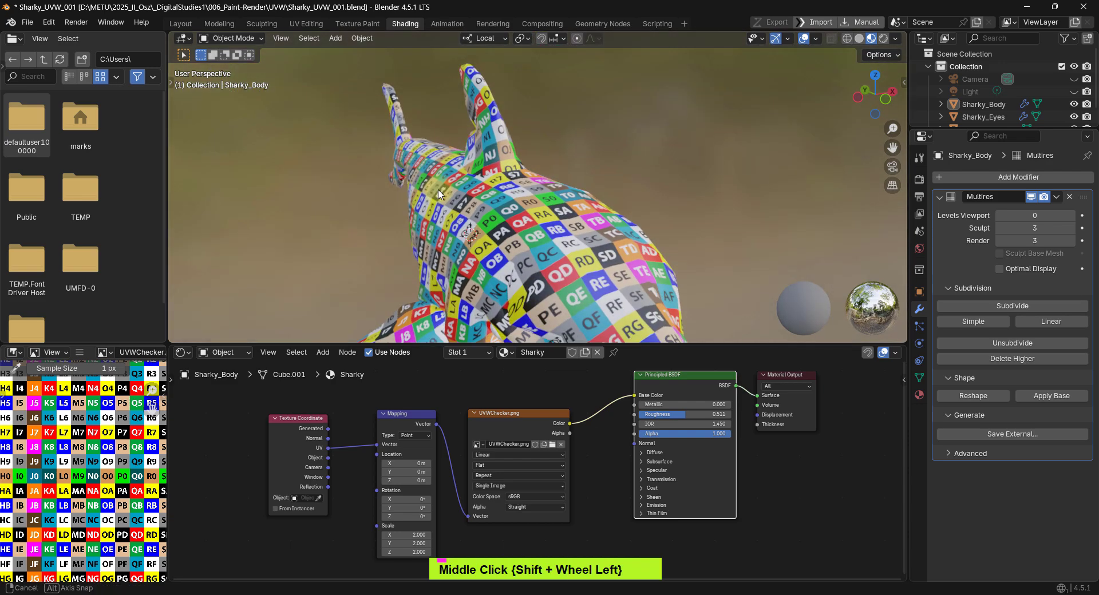
middle_click_drag(467, 232, 591, 286)
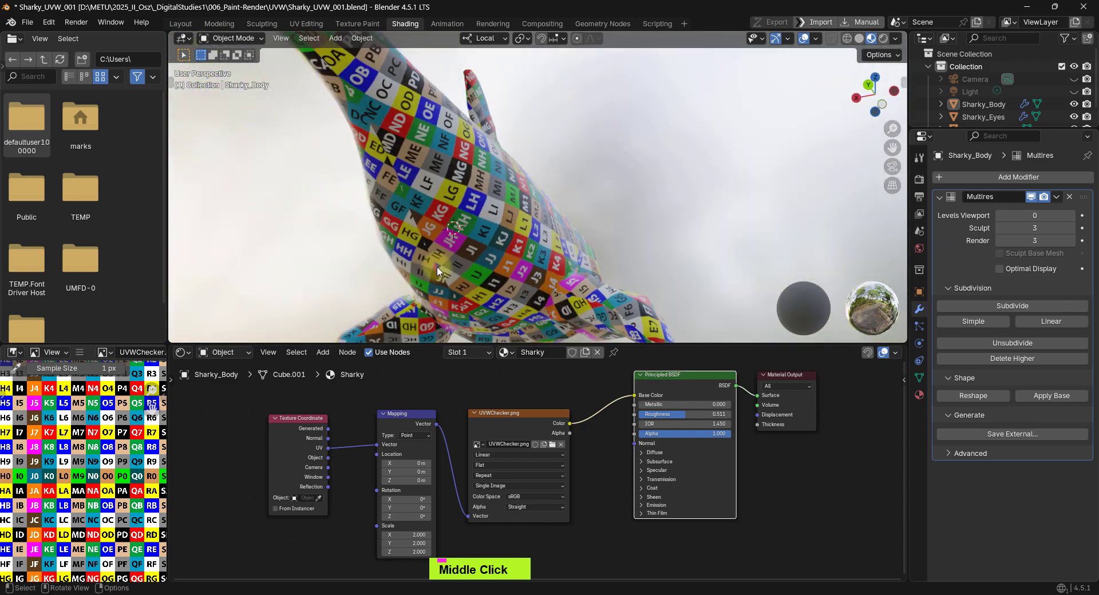
scroll(506, 267, "left", 3)
scroll(452, 229, "down", 2)
middle_click_drag(524, 212, 291, 168)
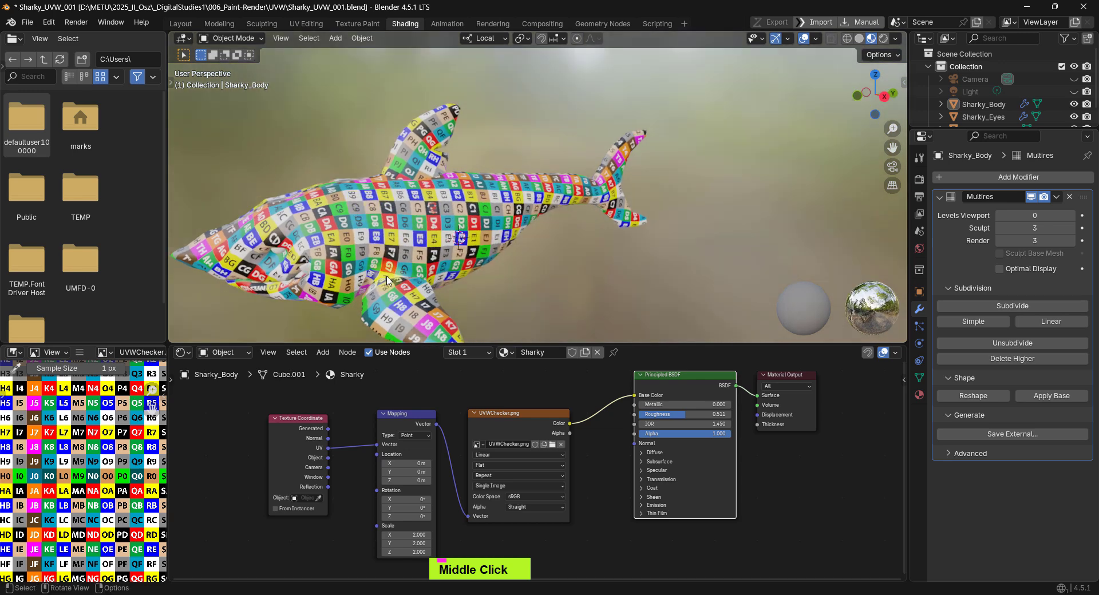
left_click(472, 176)
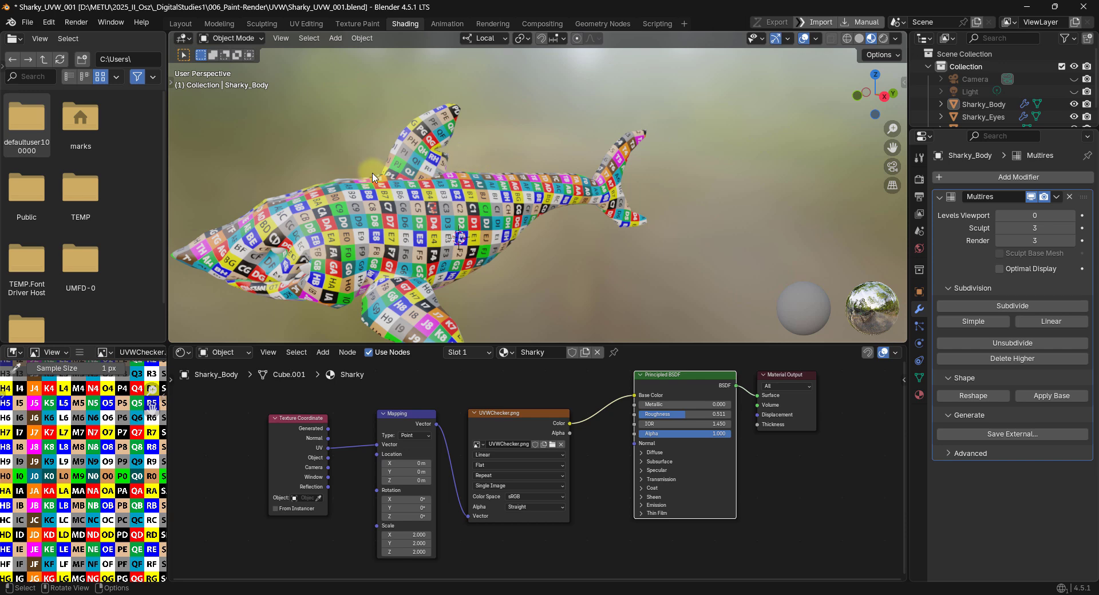
middle_click_drag(395, 186, 485, 197)
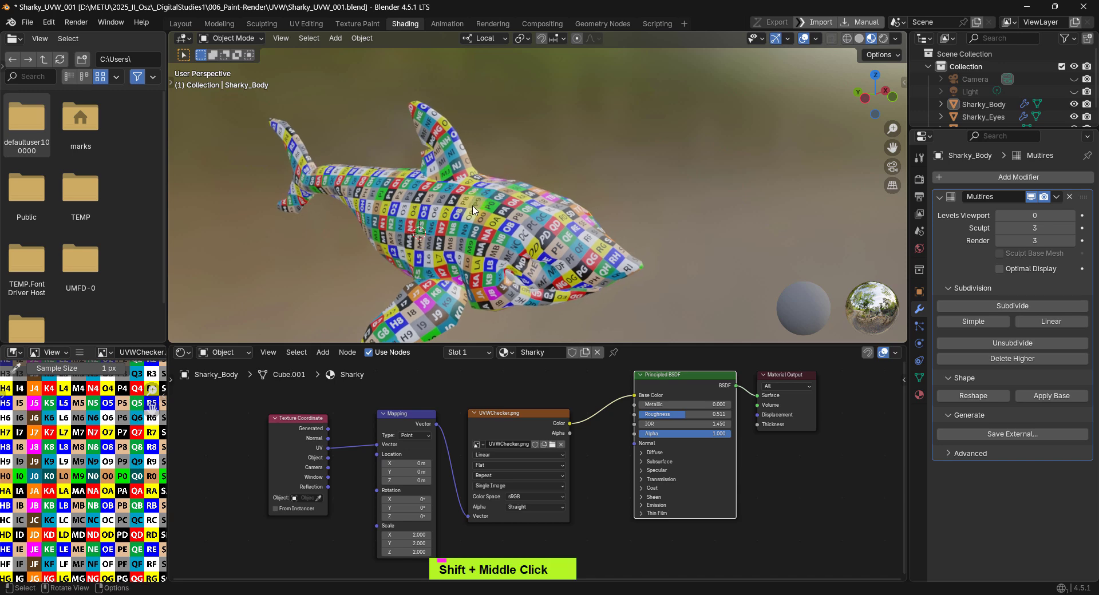
Step: Set the shark body's Multires viewport level to 2 and check the checker pattern on the smoother mesh
left_click(980, 196)
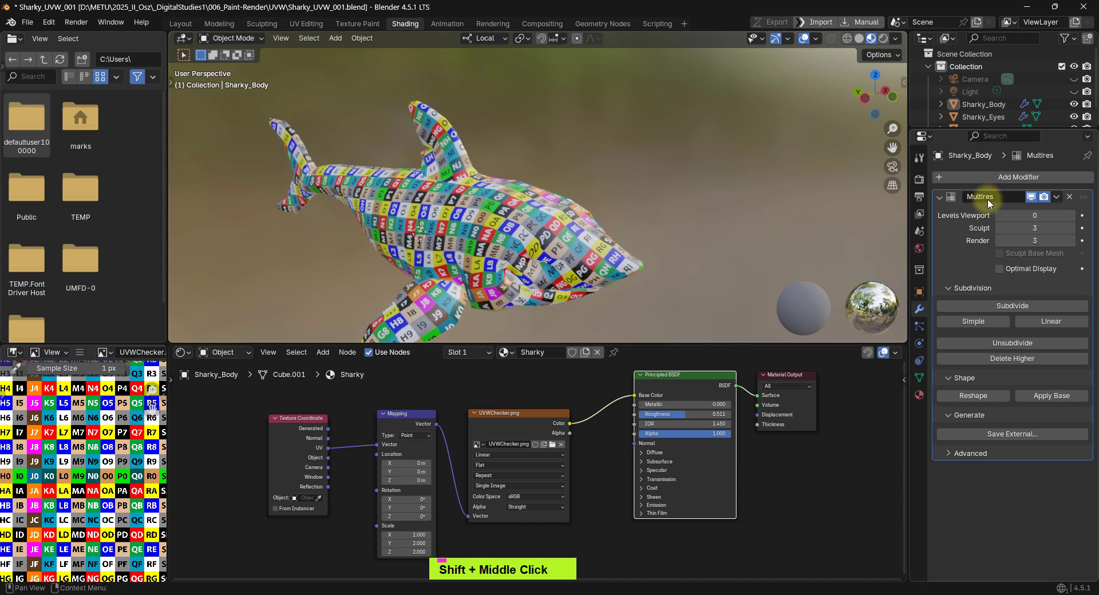
left_click(1071, 215)
left_click(1071, 215)
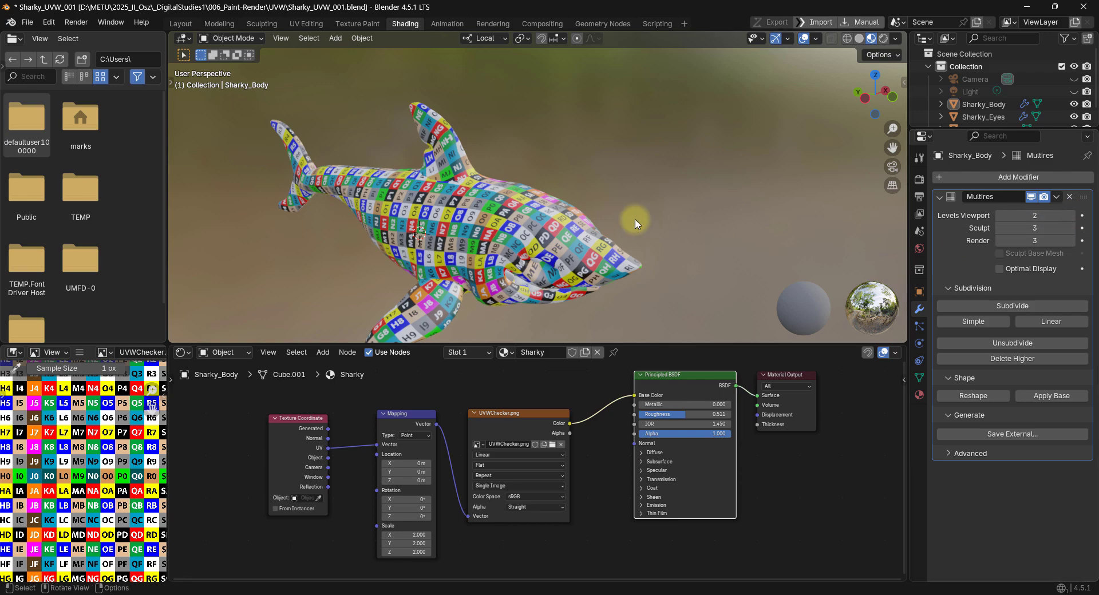
mouse_move(633, 220)
middle_mouse_down()
mouse_move(682, 196)
mouse_move(461, 212)
mouse_move(645, 198)
mouse_move(628, 211)
middle_mouse_up()
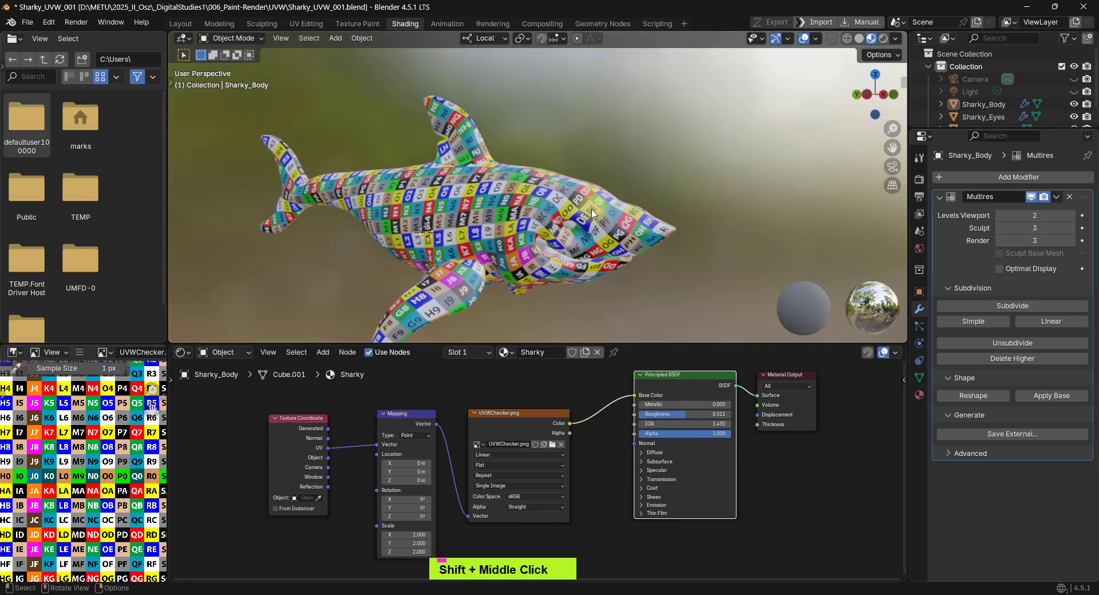
Step: Switch to the Layout workspace and show the shark with Material Preview shading
left_click(505, 396)
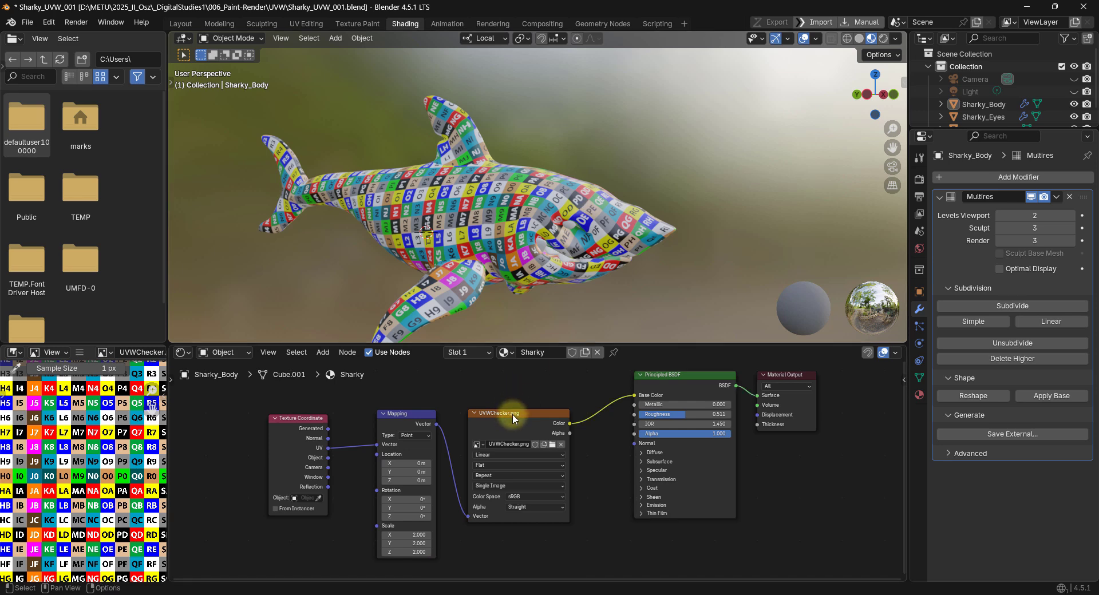
left_click(181, 23)
middle_click_drag(557, 203, 572, 204, "shift")
key("z")
left_click(610, 307)
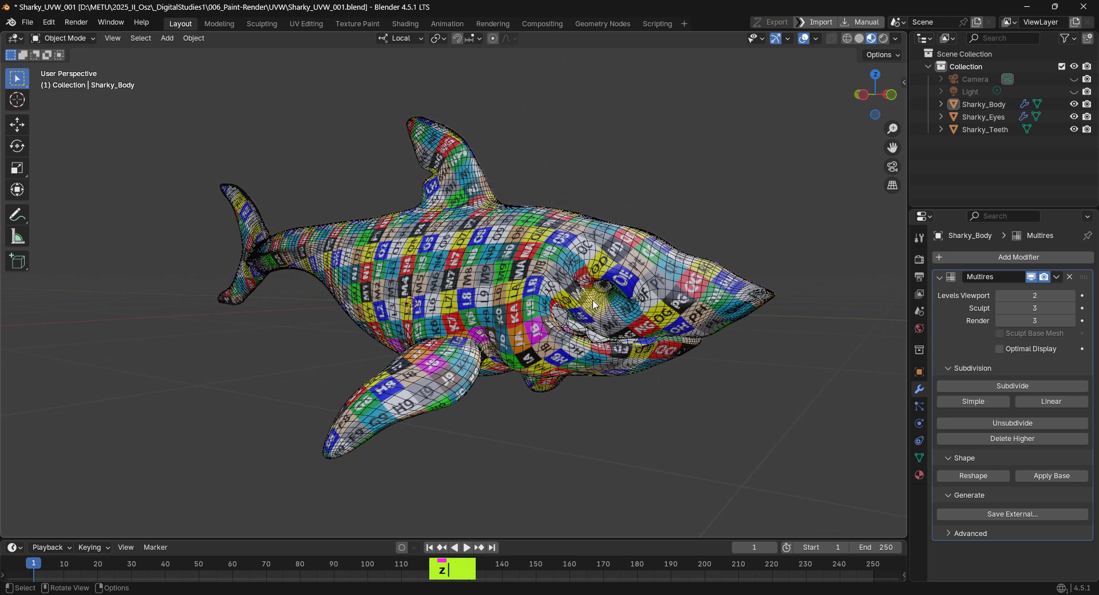
Step: Return to the Shading workspace and delete the Texture Coordinate, Mapping and UVWChecker nodes from the Sharky material
left_click(405, 23)
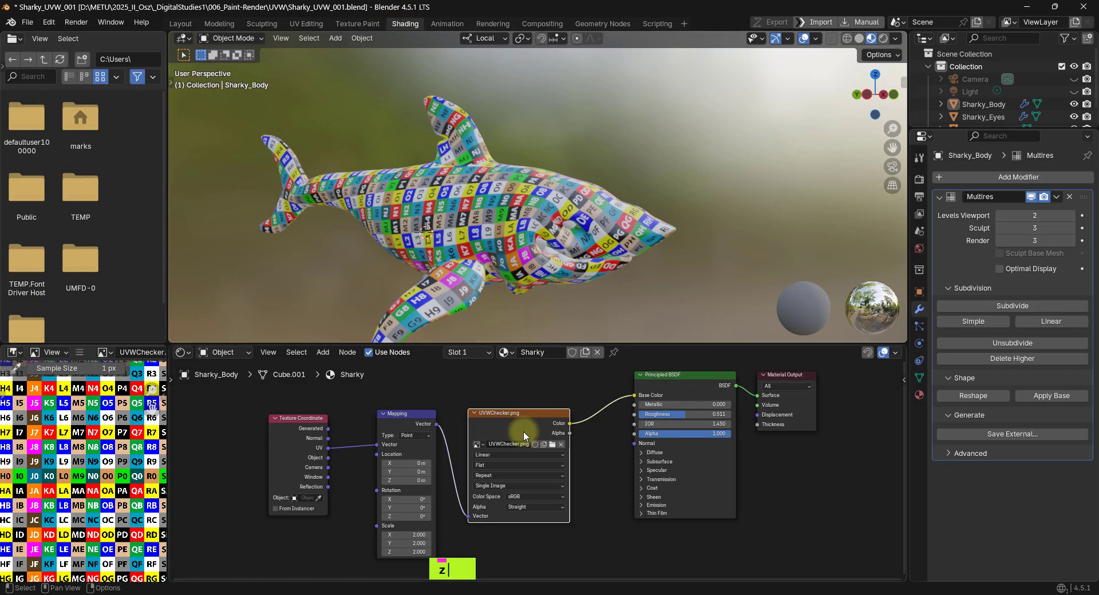
middle_click_drag(489, 397, 508, 400, "shift")
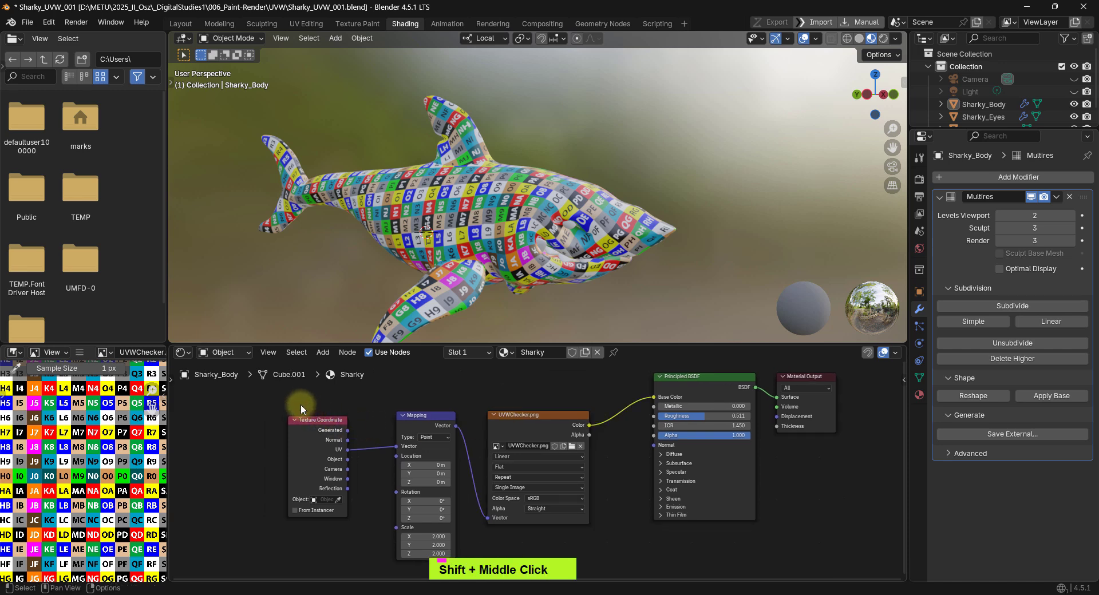
left_click_drag(300, 404, 624, 584)
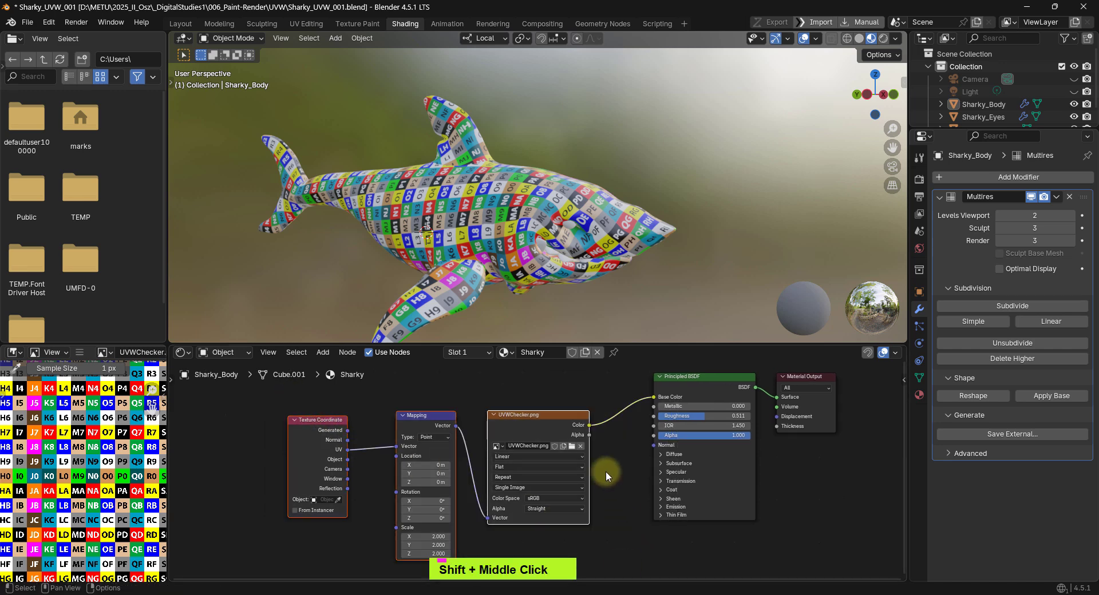
key("Delete")
middle_click_drag(437, 471, 464, 476, "shift")
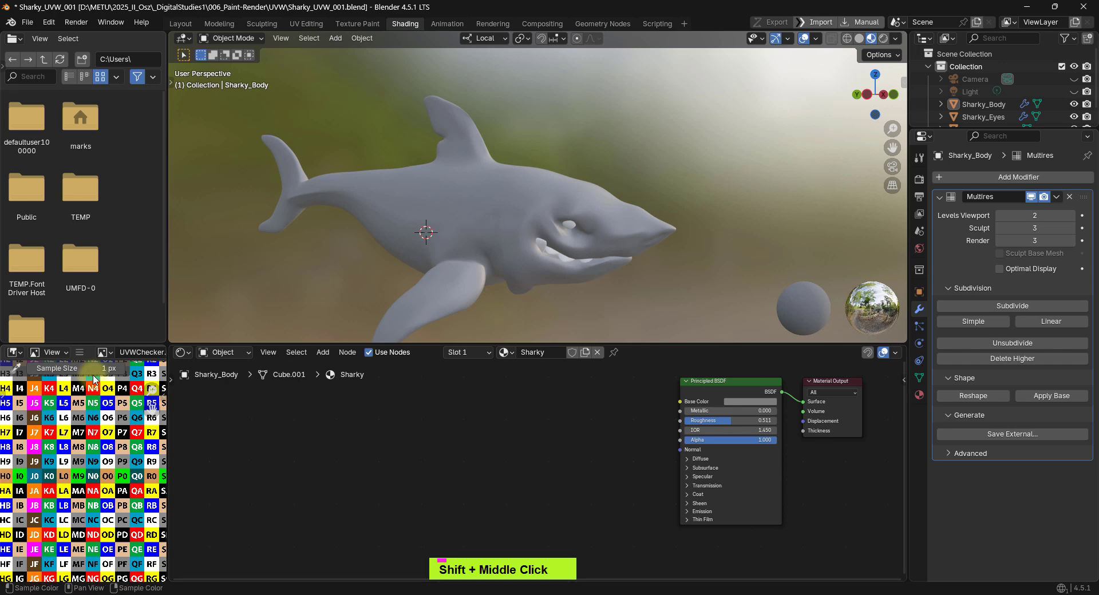
Step: Widen the image editor area, unlink UVWChecker.png from it, and narrow the area again
left_click_drag(167, 405, 344, 429)
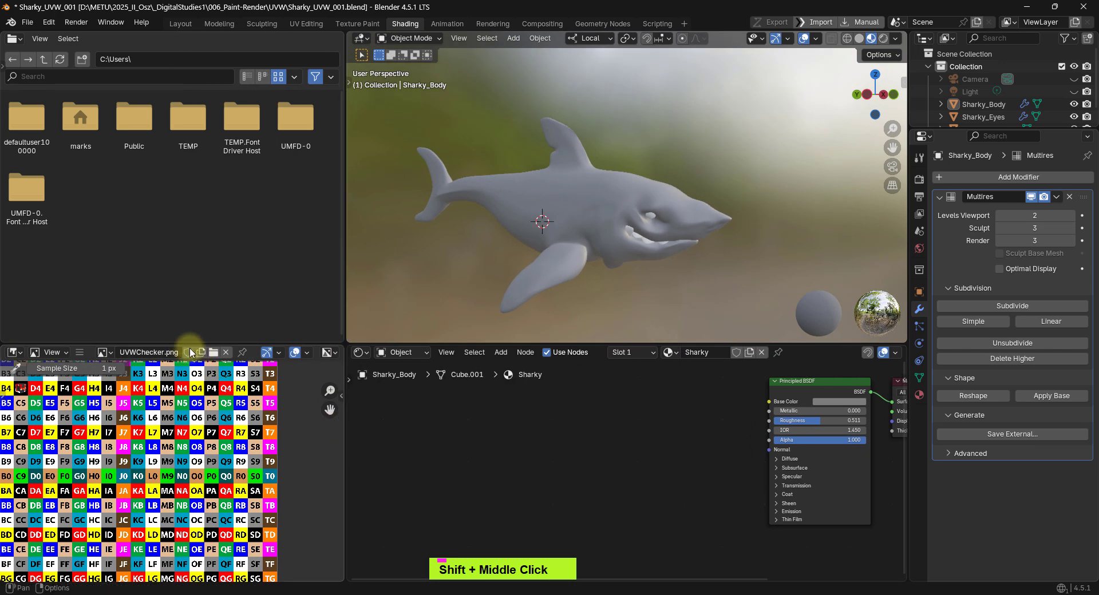
left_click(229, 352)
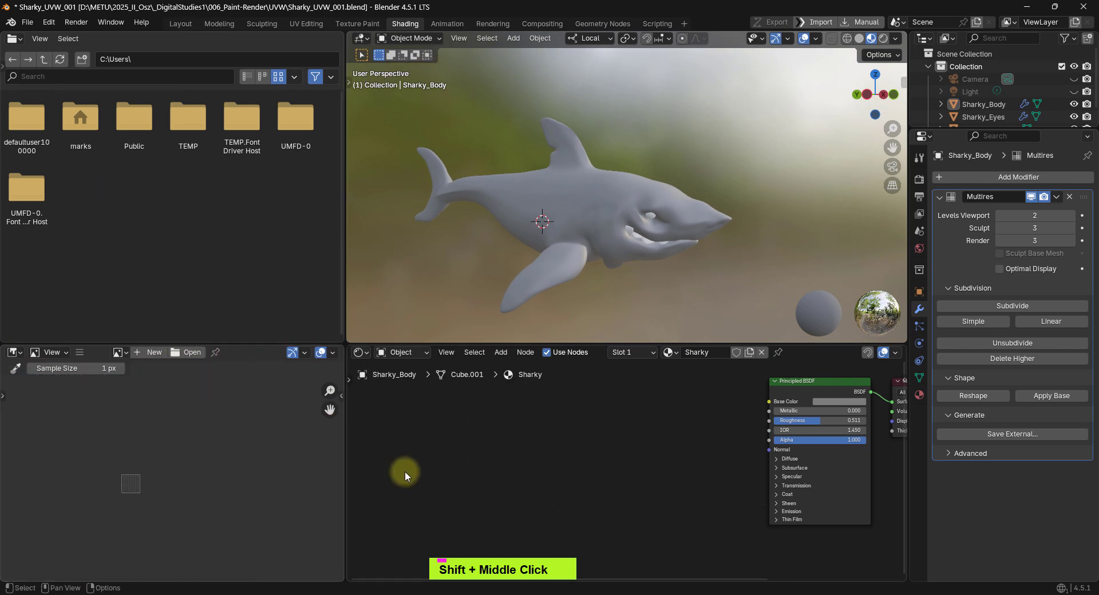
middle_click_drag(405, 475, 362, 363, "shift")
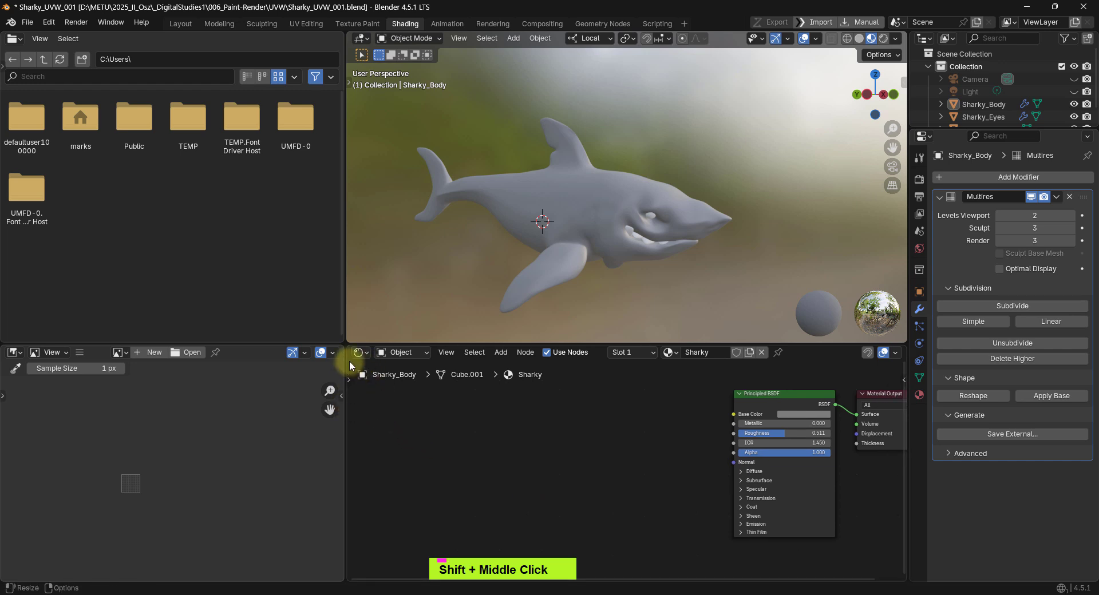
left_click_drag(342, 359, 186, 426)
Step: Go back to the Layout workspace and set the shark body's Multires viewport level to 1
left_click(176, 23)
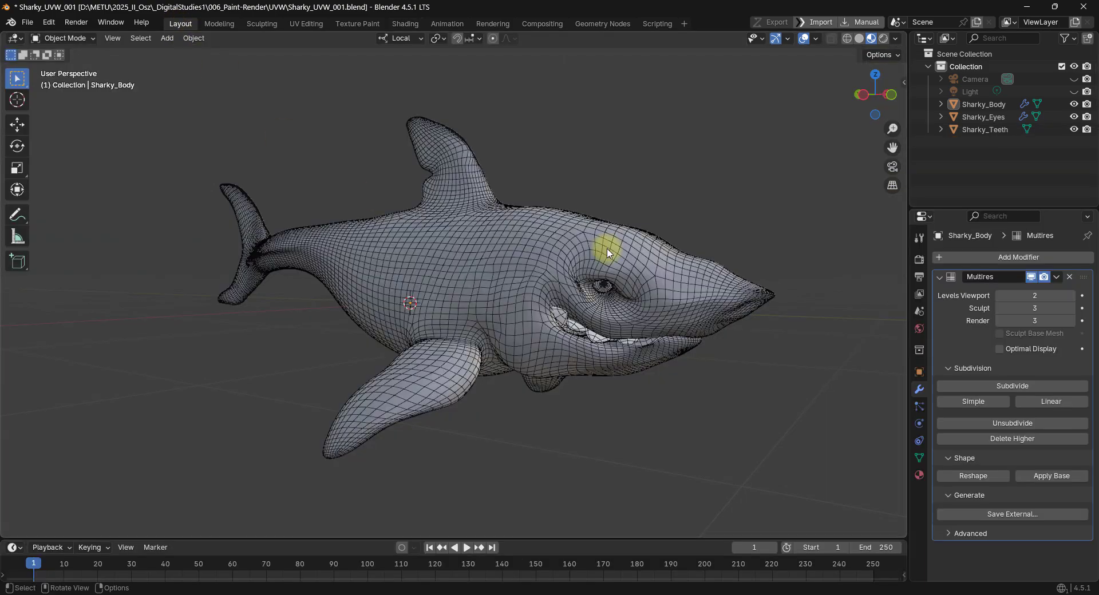
mouse_move(601, 245)
middle_mouse_down("shift")
mouse_move(626, 257)
mouse_move(523, 275)
mouse_move(554, 289)
mouse_move(483, 285)
mouse_move(573, 292)
middle_mouse_up("shift")
left_click(1001, 297)
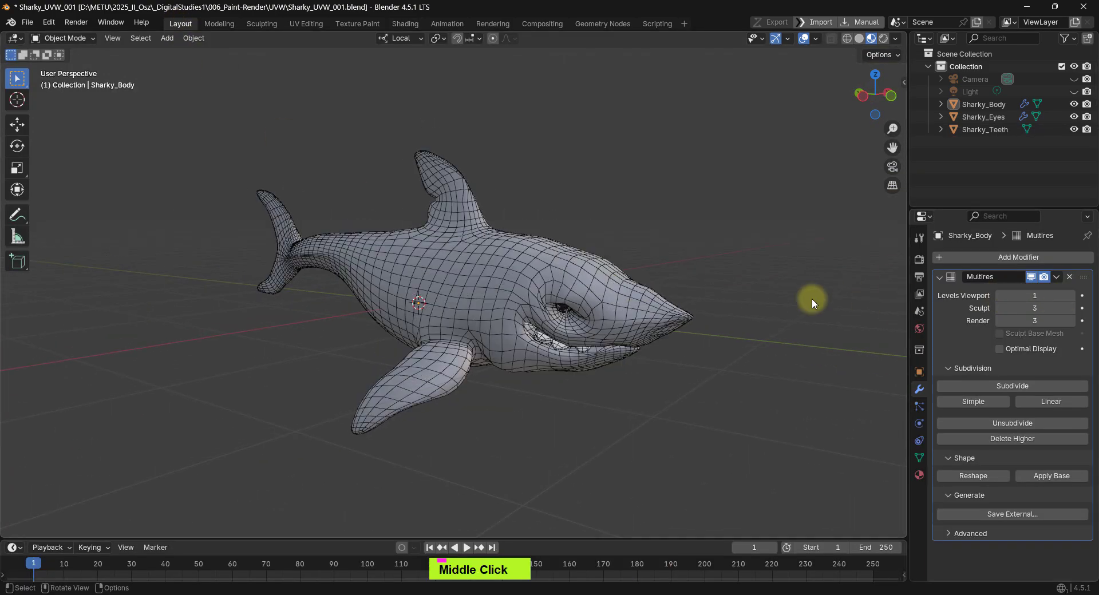
middle_click_drag(811, 298, 755, 286)
middle_click_drag(640, 264, 569, 274)
scroll(596, 272, "up", 2)
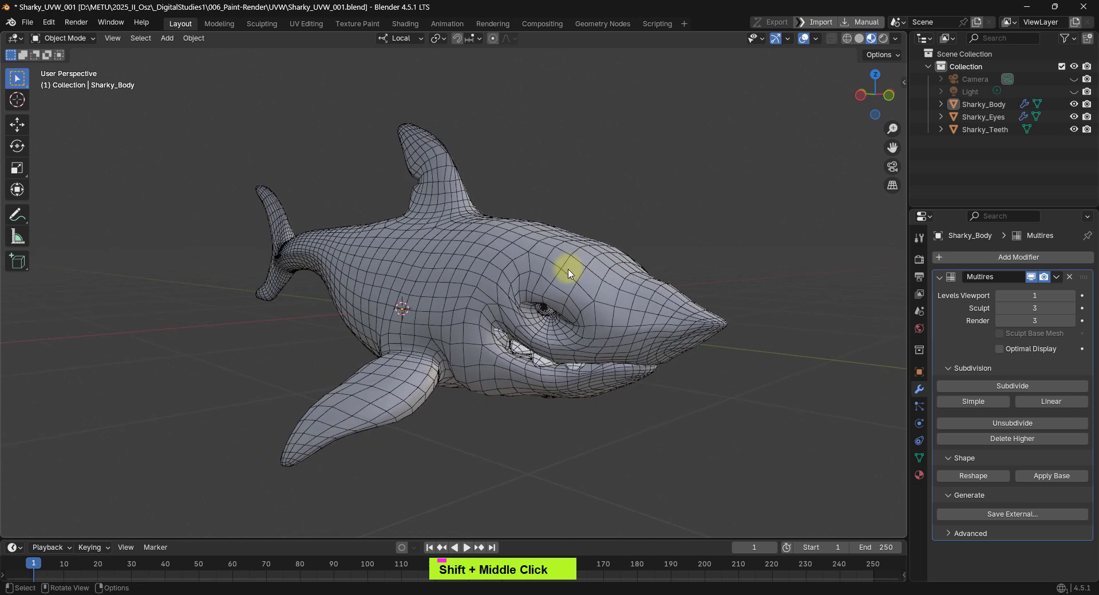